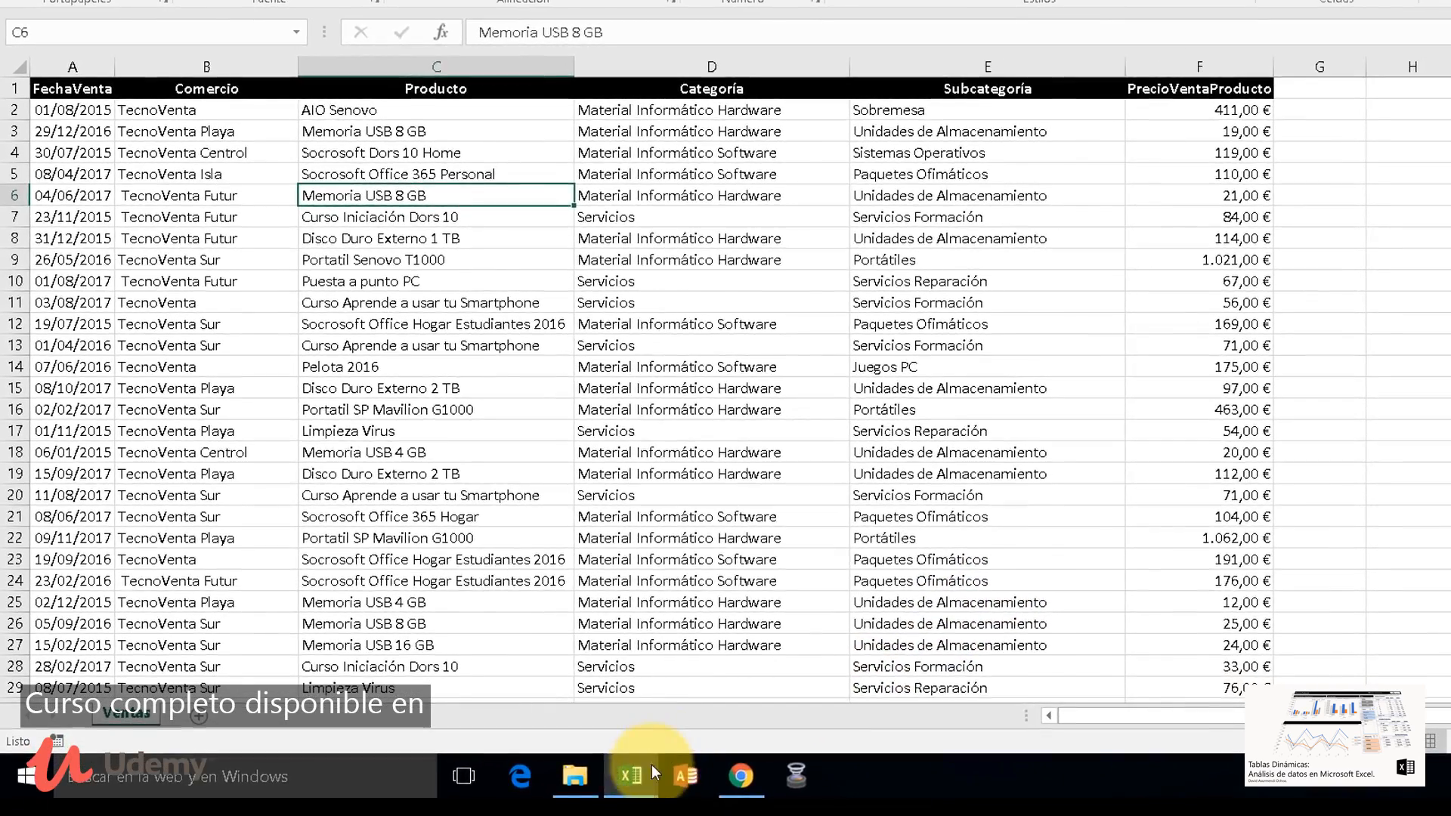
Switch to the VentasVariasTablas.xlsx workbook and look through its Categorias, Subcategorias, Comercios and Ventas sheets
left_click(640, 775)
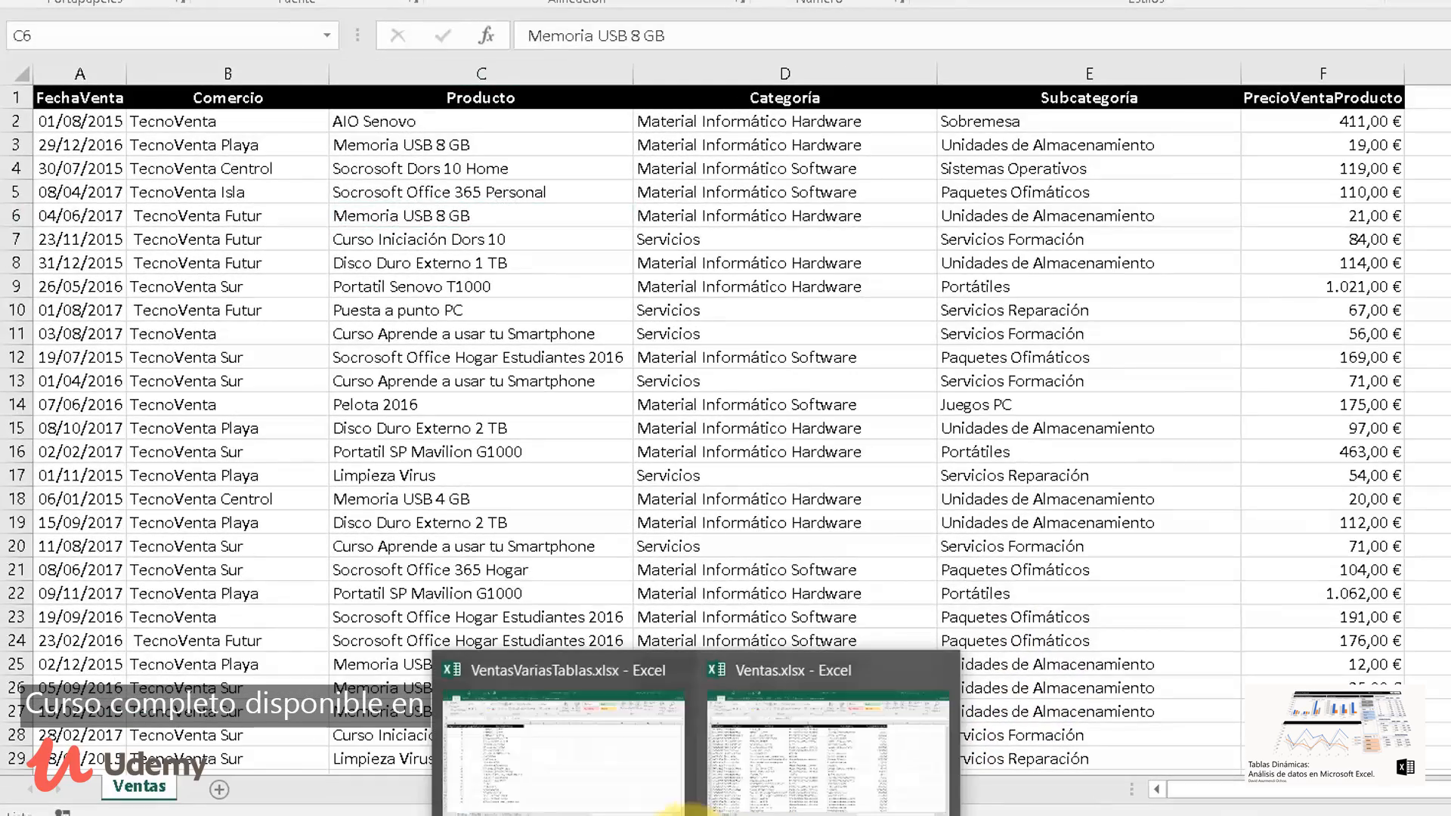
left_click(526, 772)
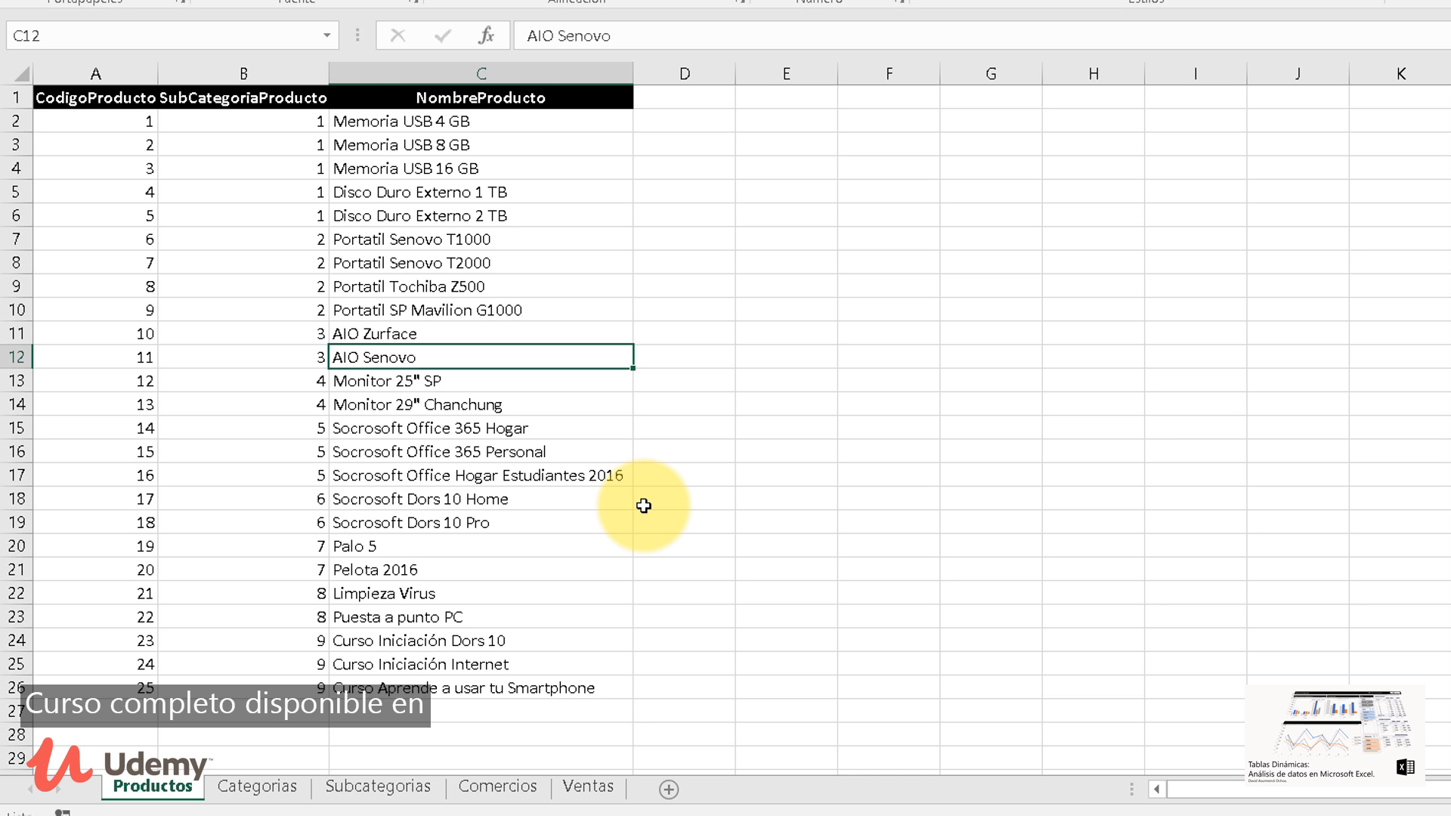
left_click(278, 785)
left_click(352, 783)
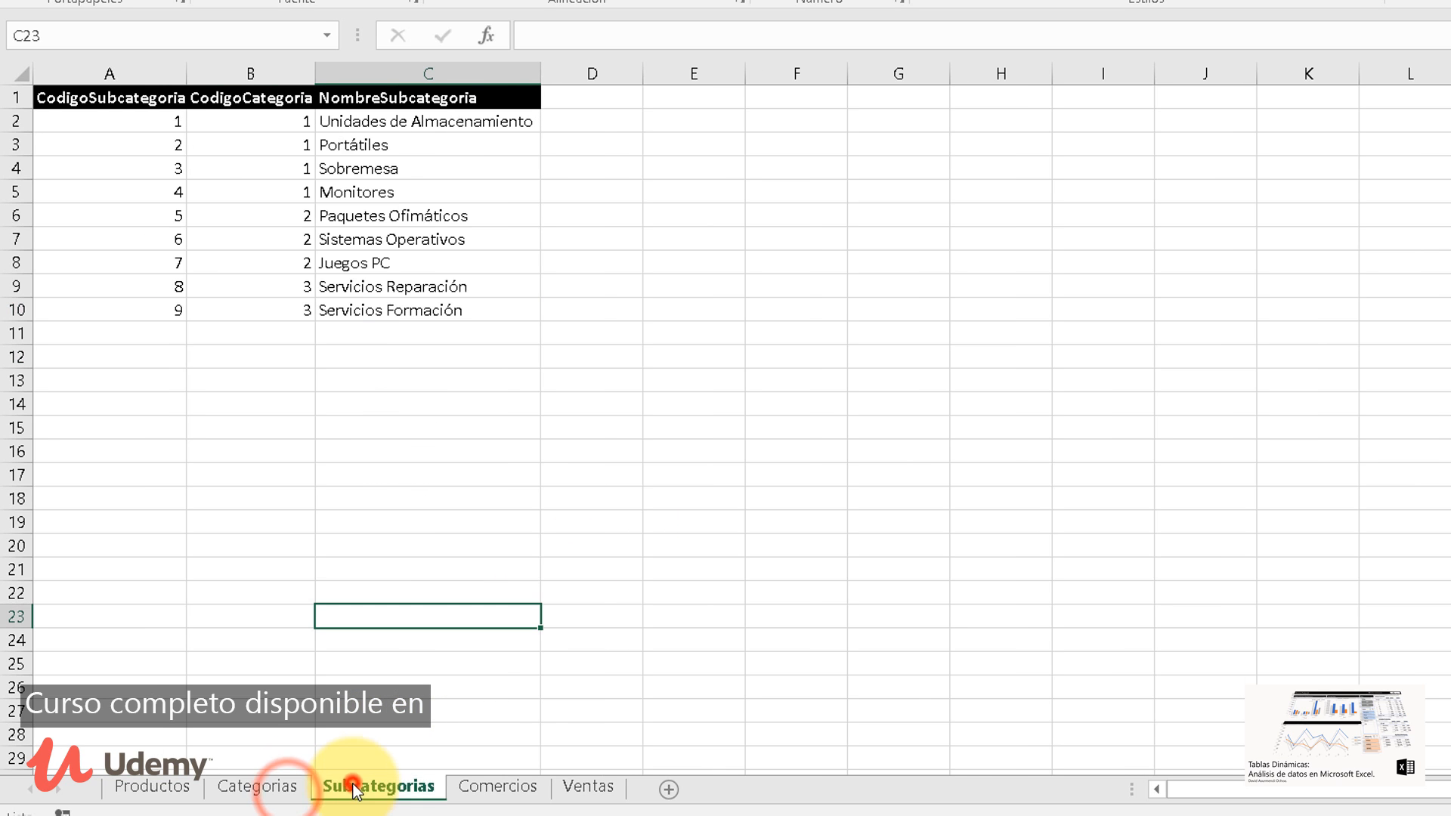
left_click(522, 785)
left_click(563, 785)
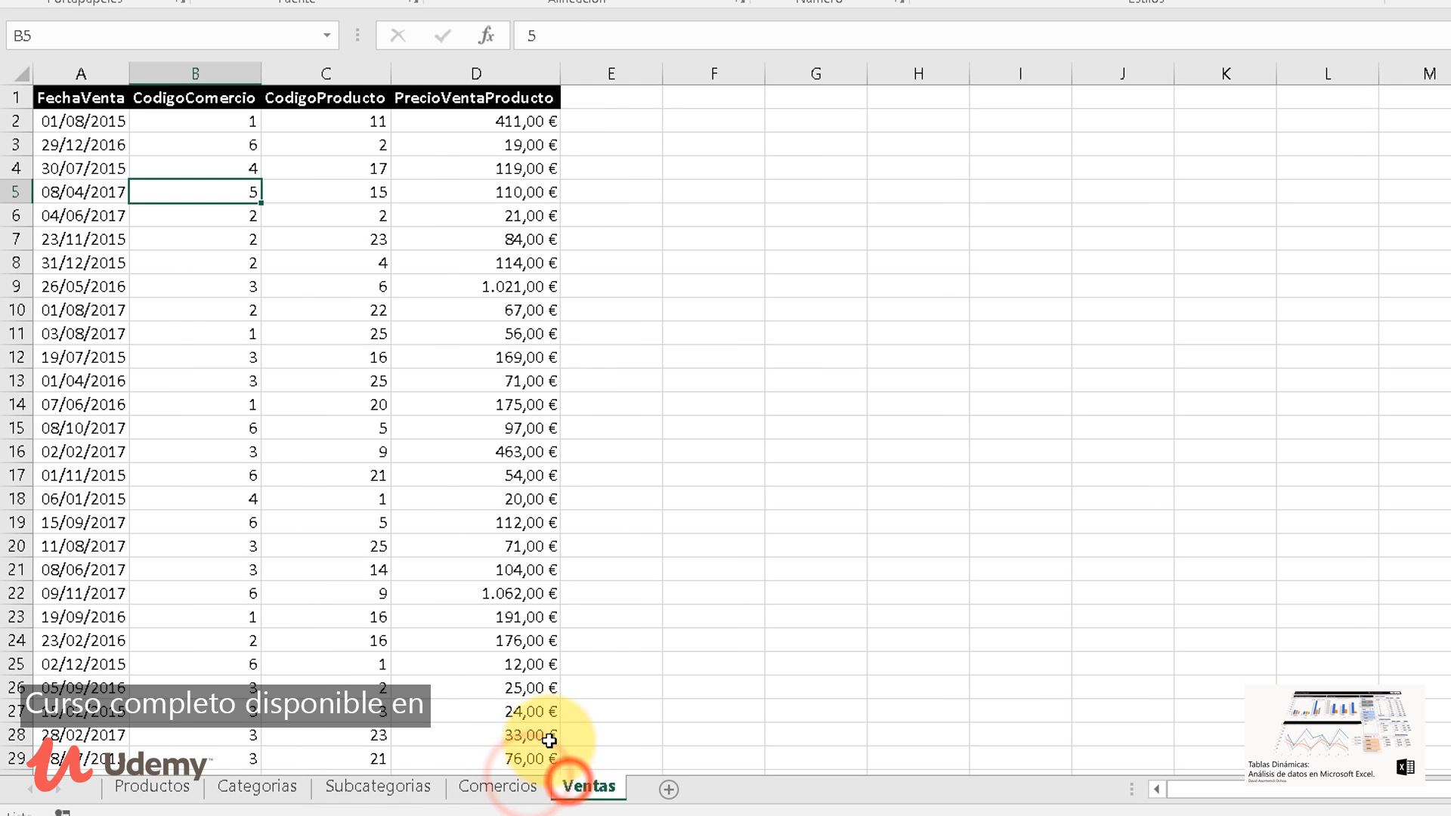
Compare the product codes on the Ventas sheet with the Productos sheet, review Categorias and Subcategorias, and return to Ventas
left_click(150, 790)
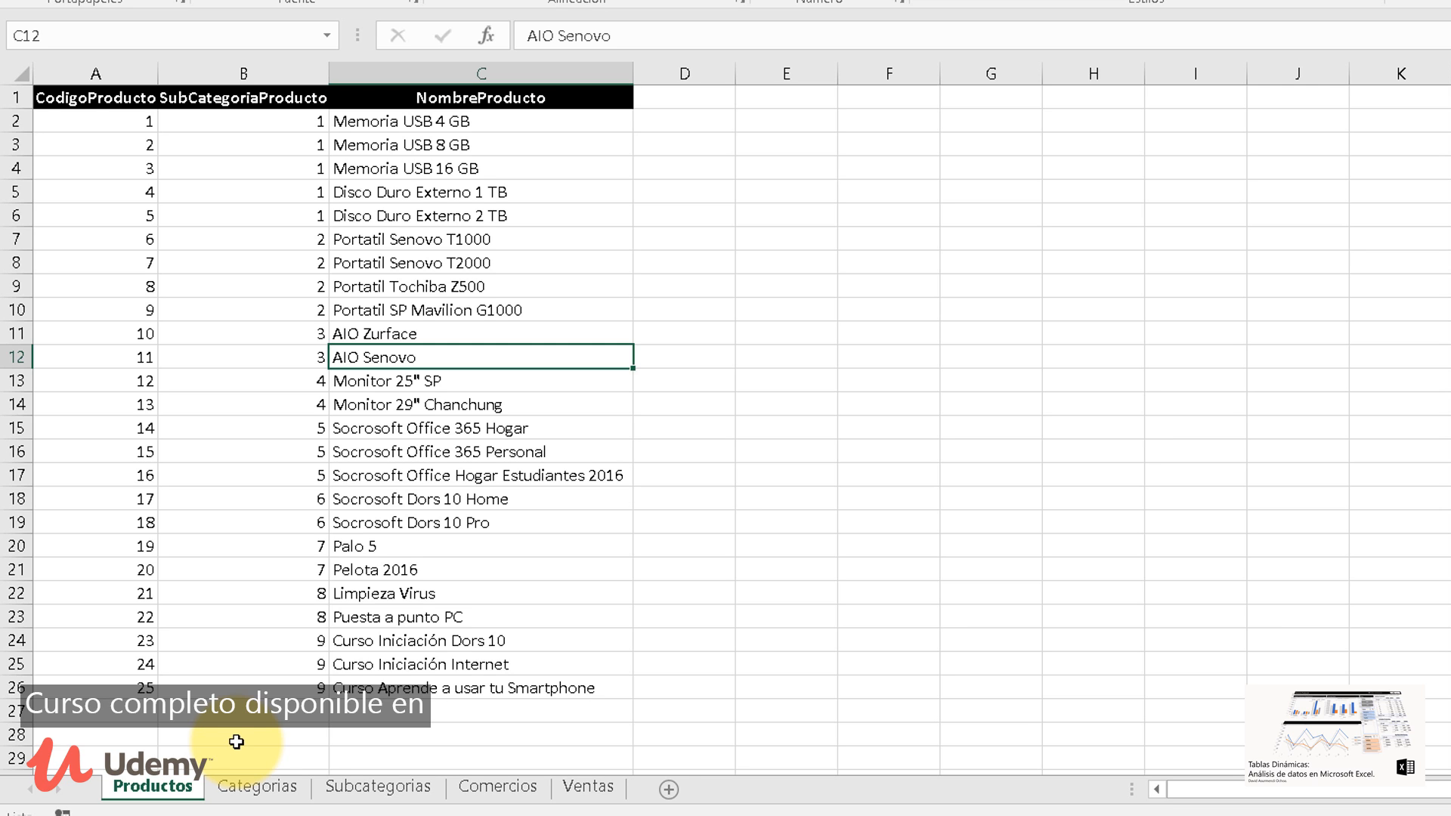
left_click(597, 787)
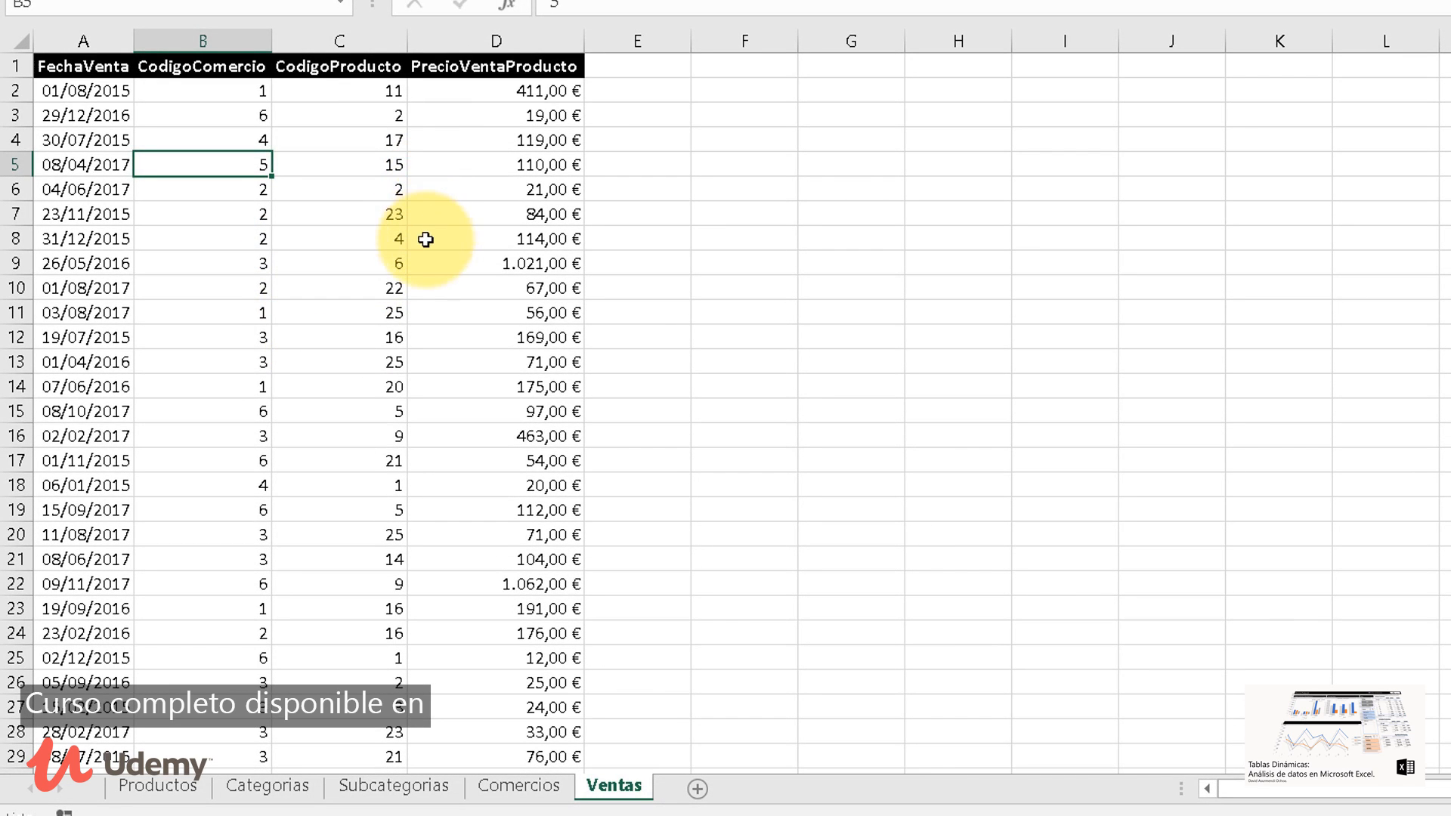
left_click(163, 786)
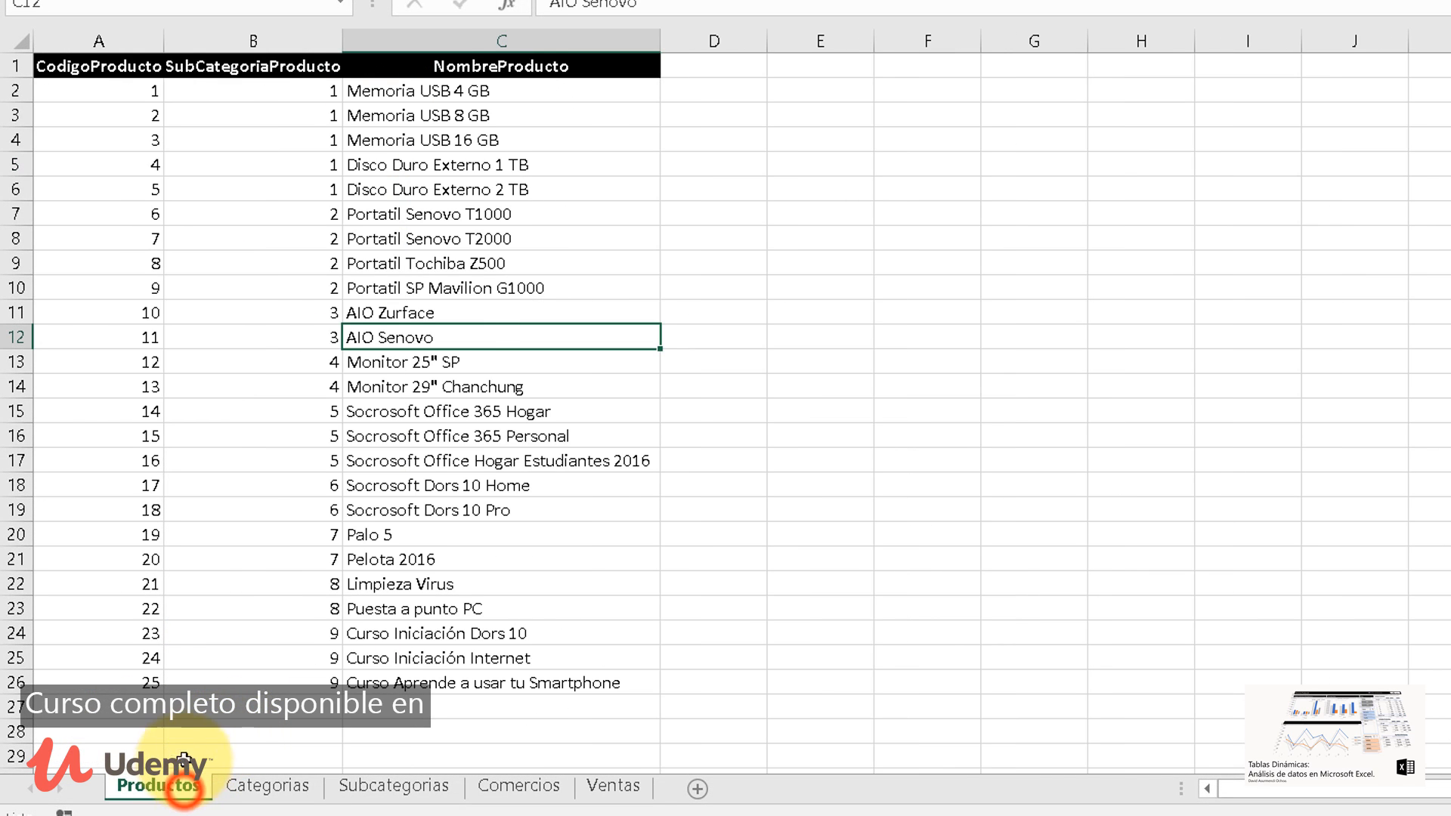
left_click(502, 332)
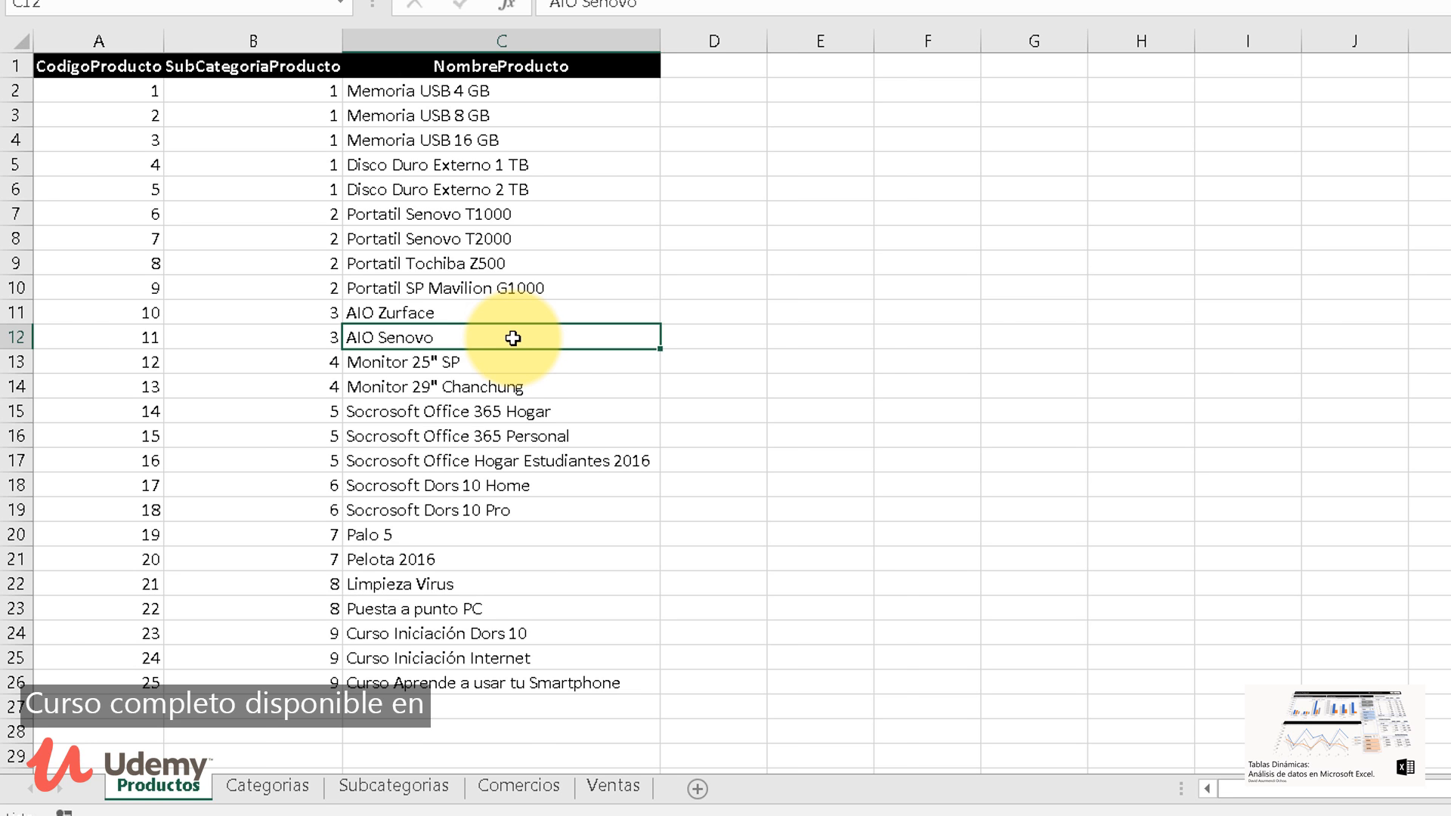
left_click(608, 786)
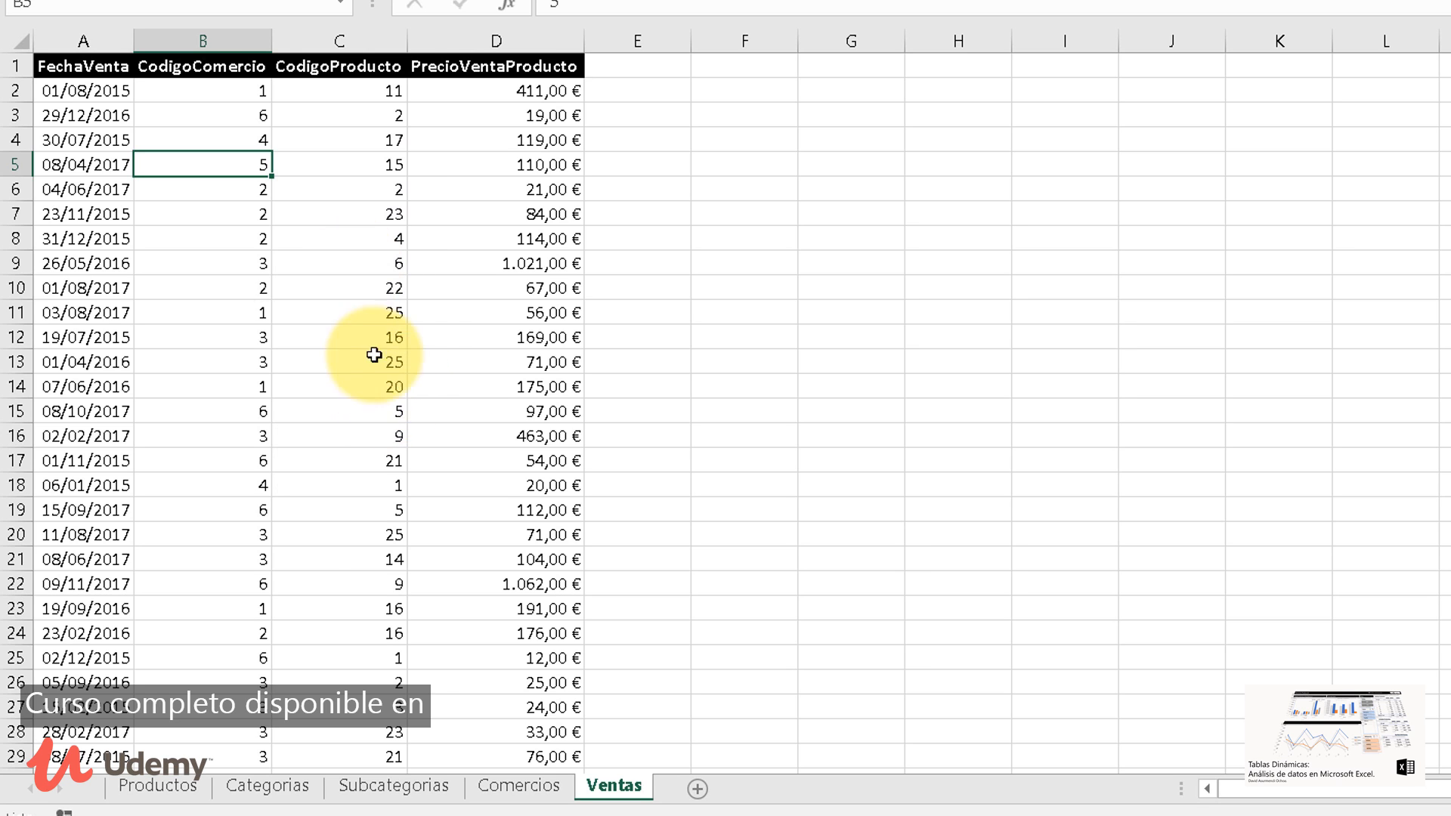
left_click(272, 790)
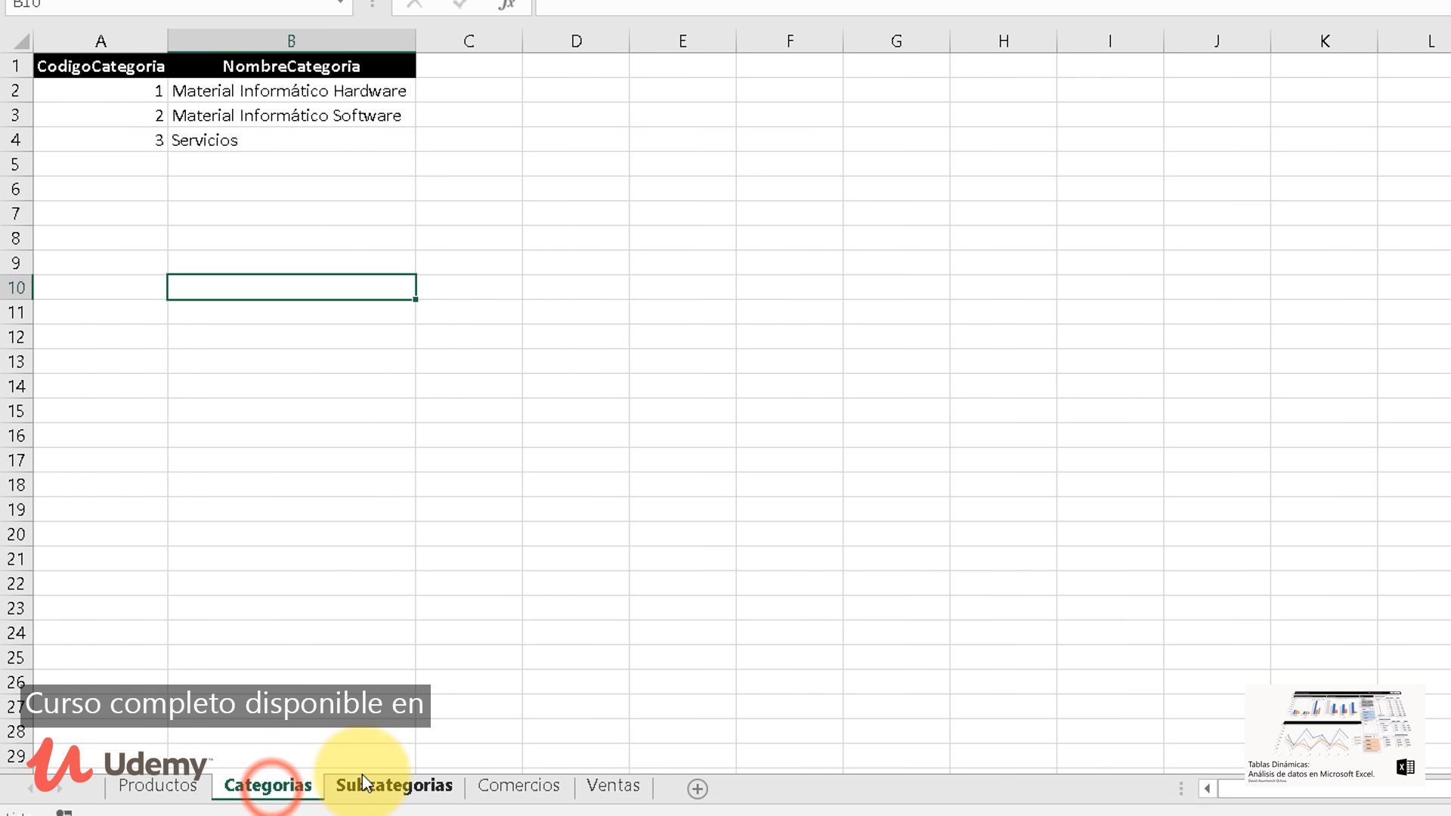
left_click(357, 782)
left_click(275, 784)
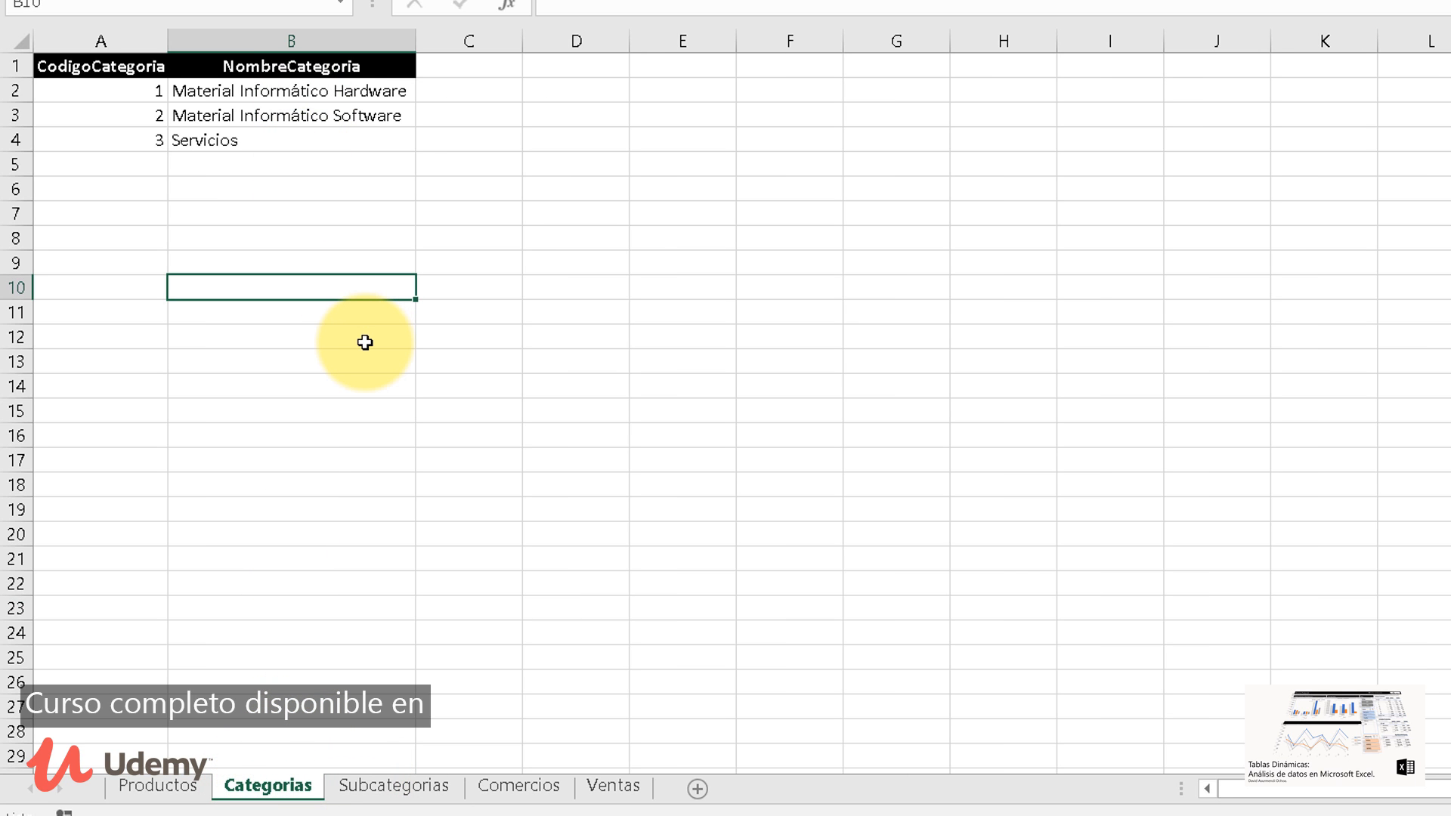
left_click(610, 784)
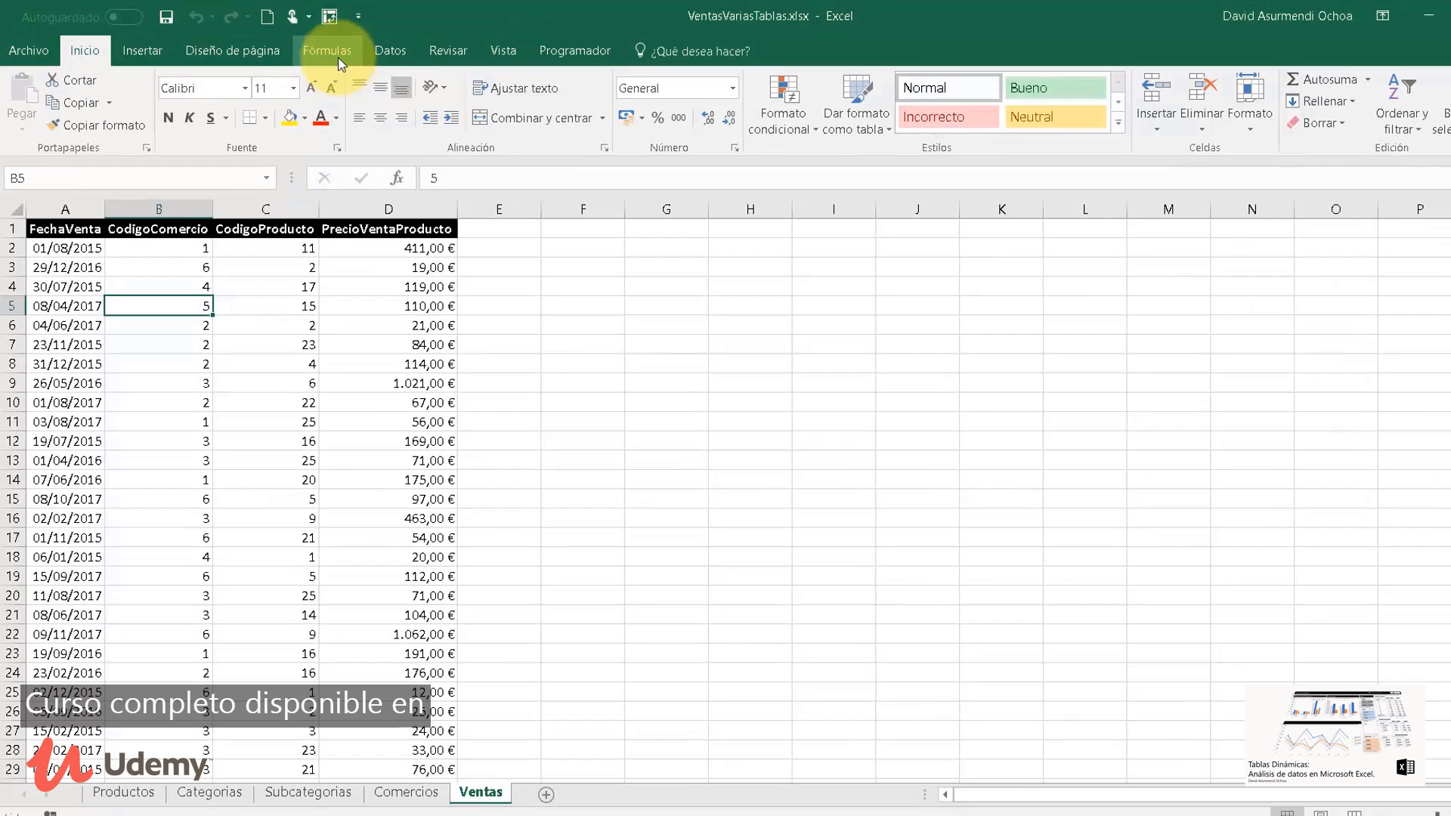
Set the workbook's calculation option to Manual
left_click(336, 56)
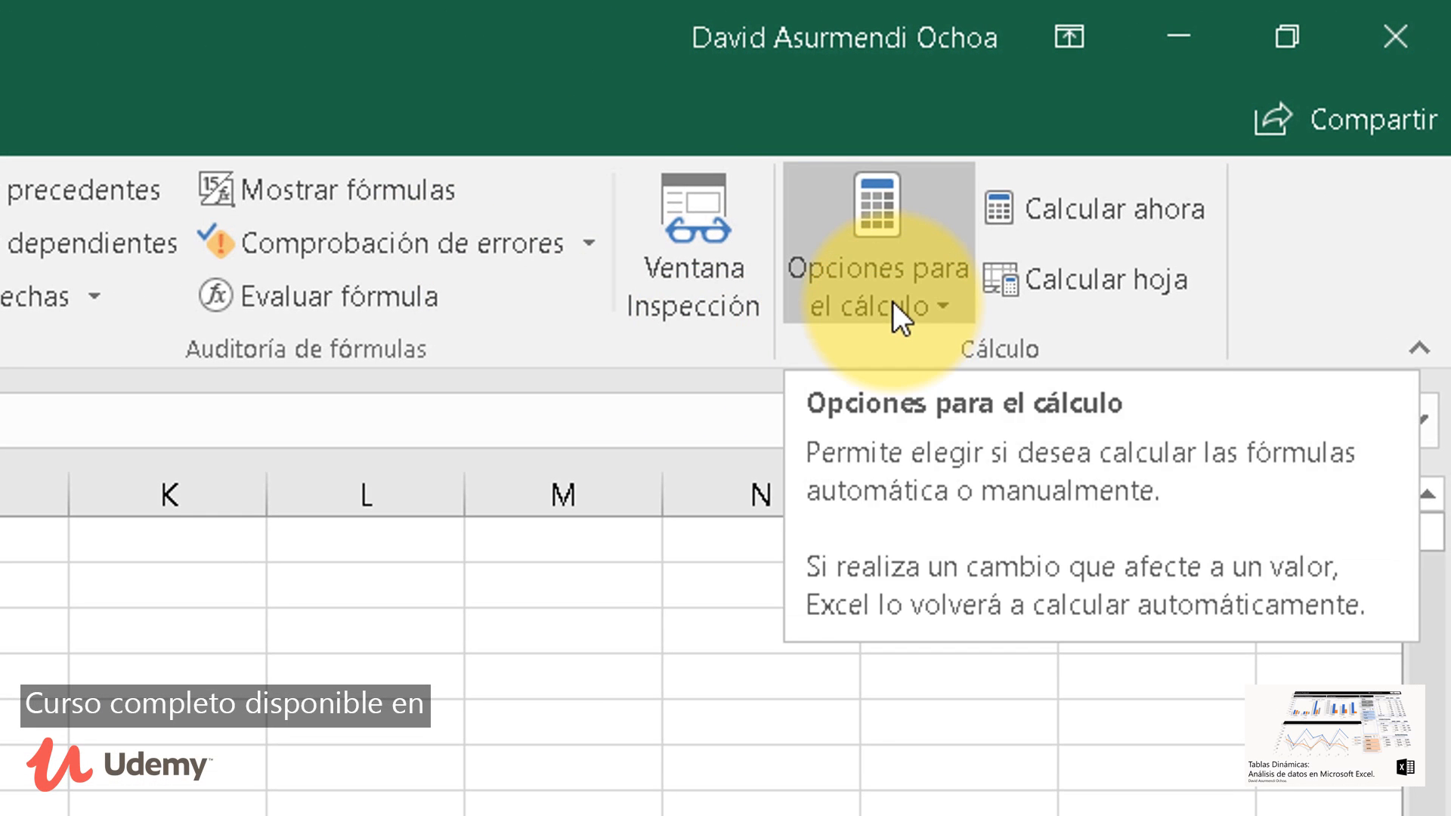
left_click(892, 305)
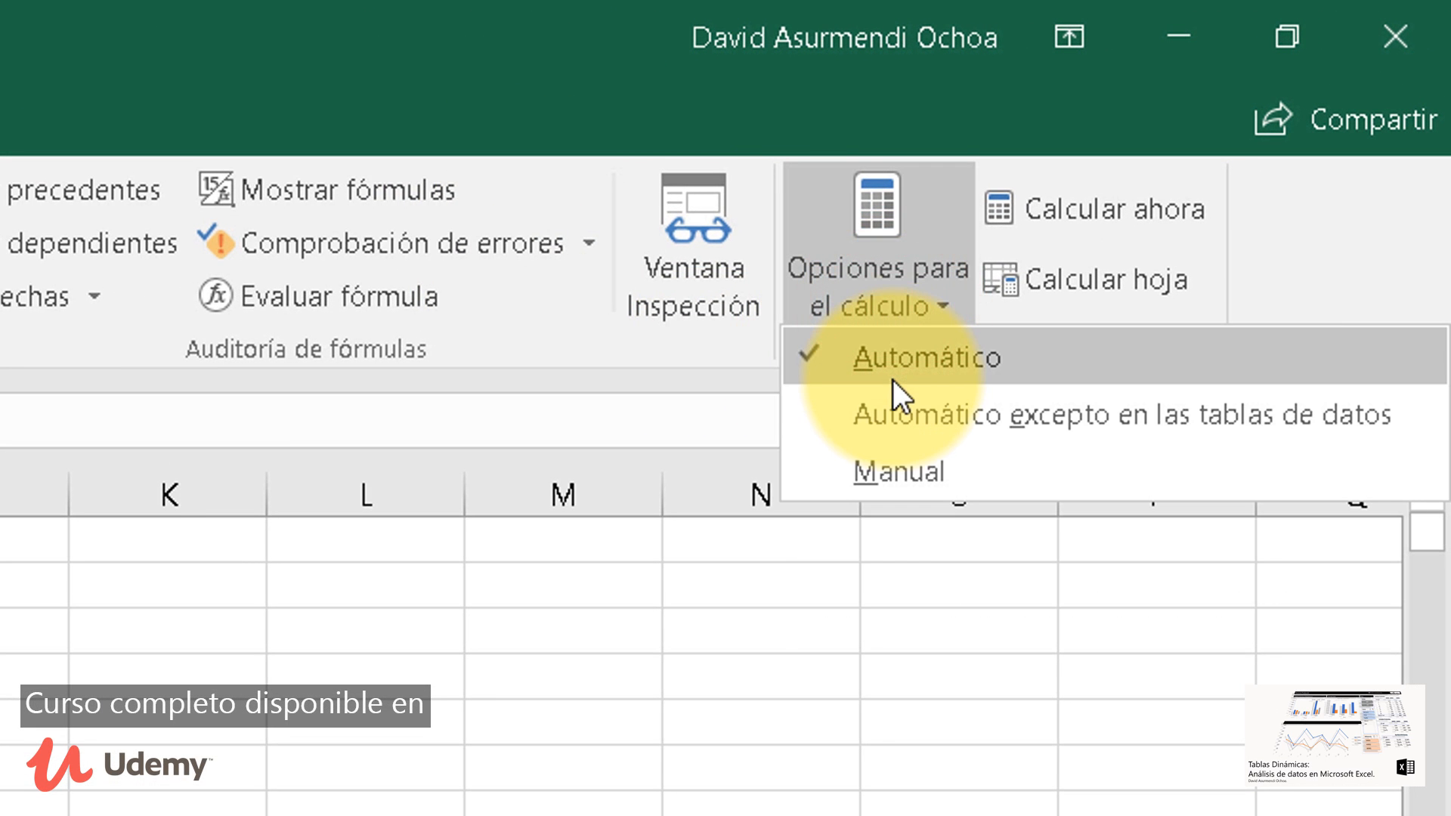
left_click(900, 464)
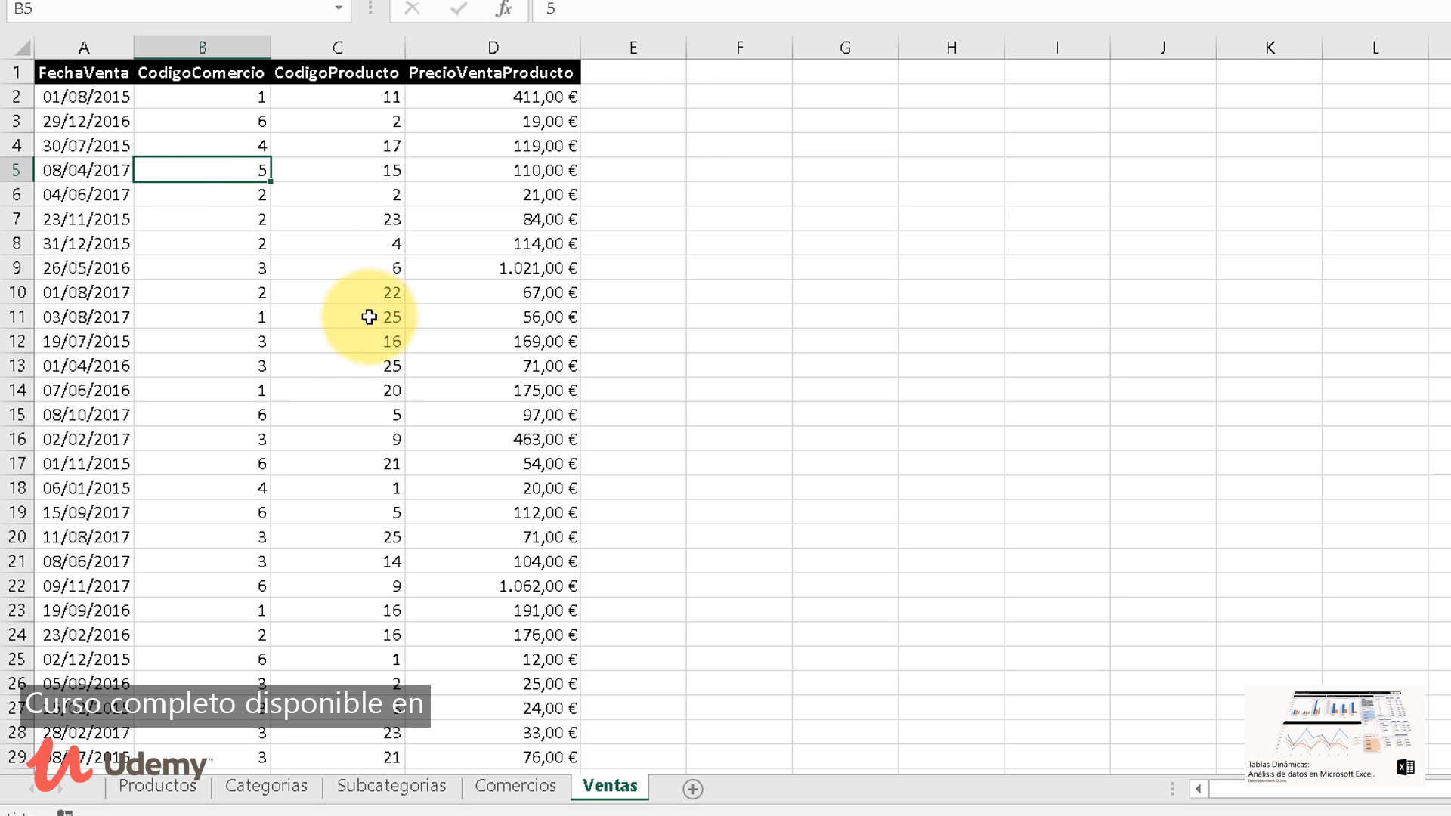
Add the header NombreComercio in cell E1 of the Ventas sheet and fit column E to its text
left_click(644, 72)
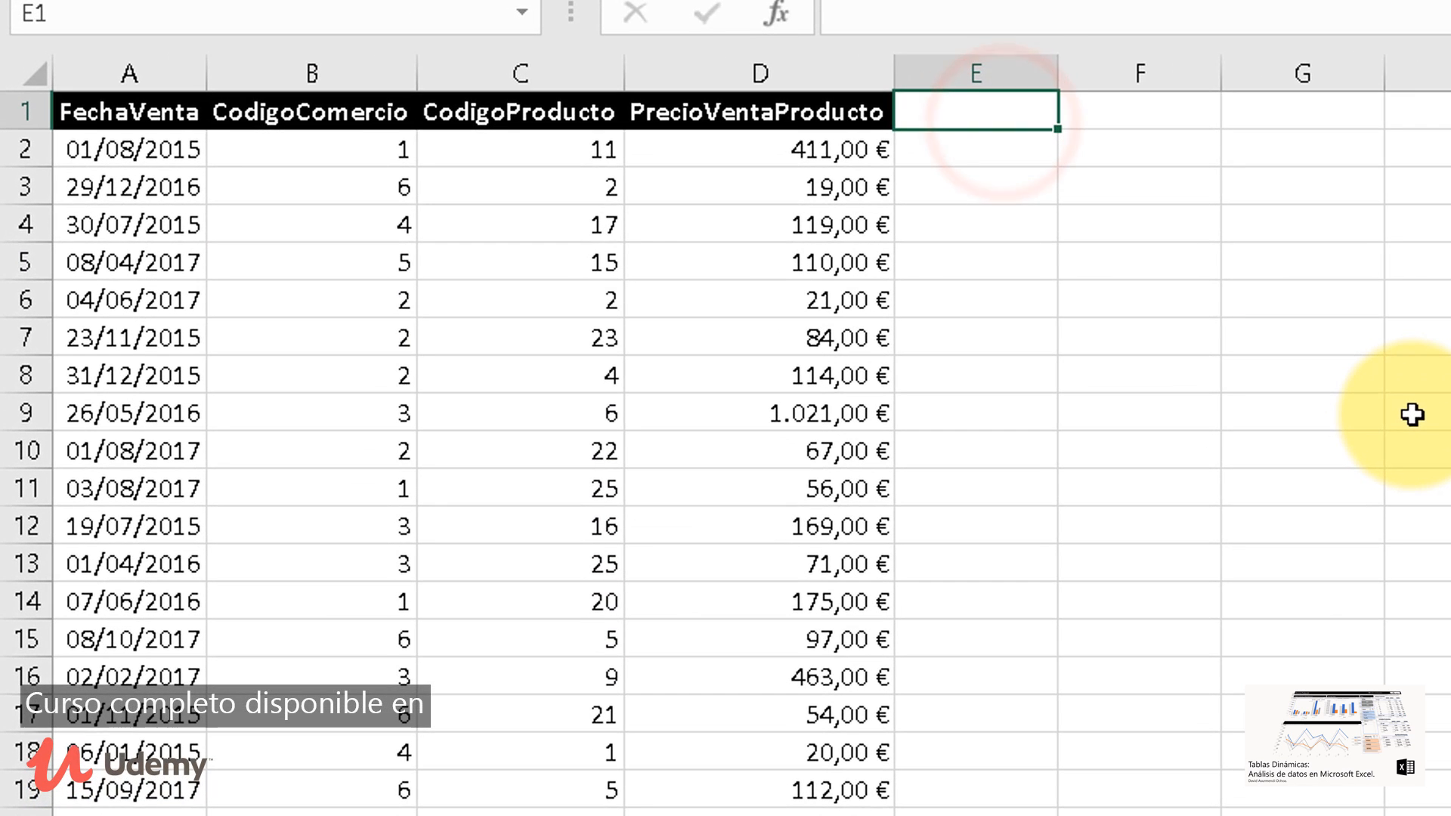
type("NombreComercio")
key("Return")
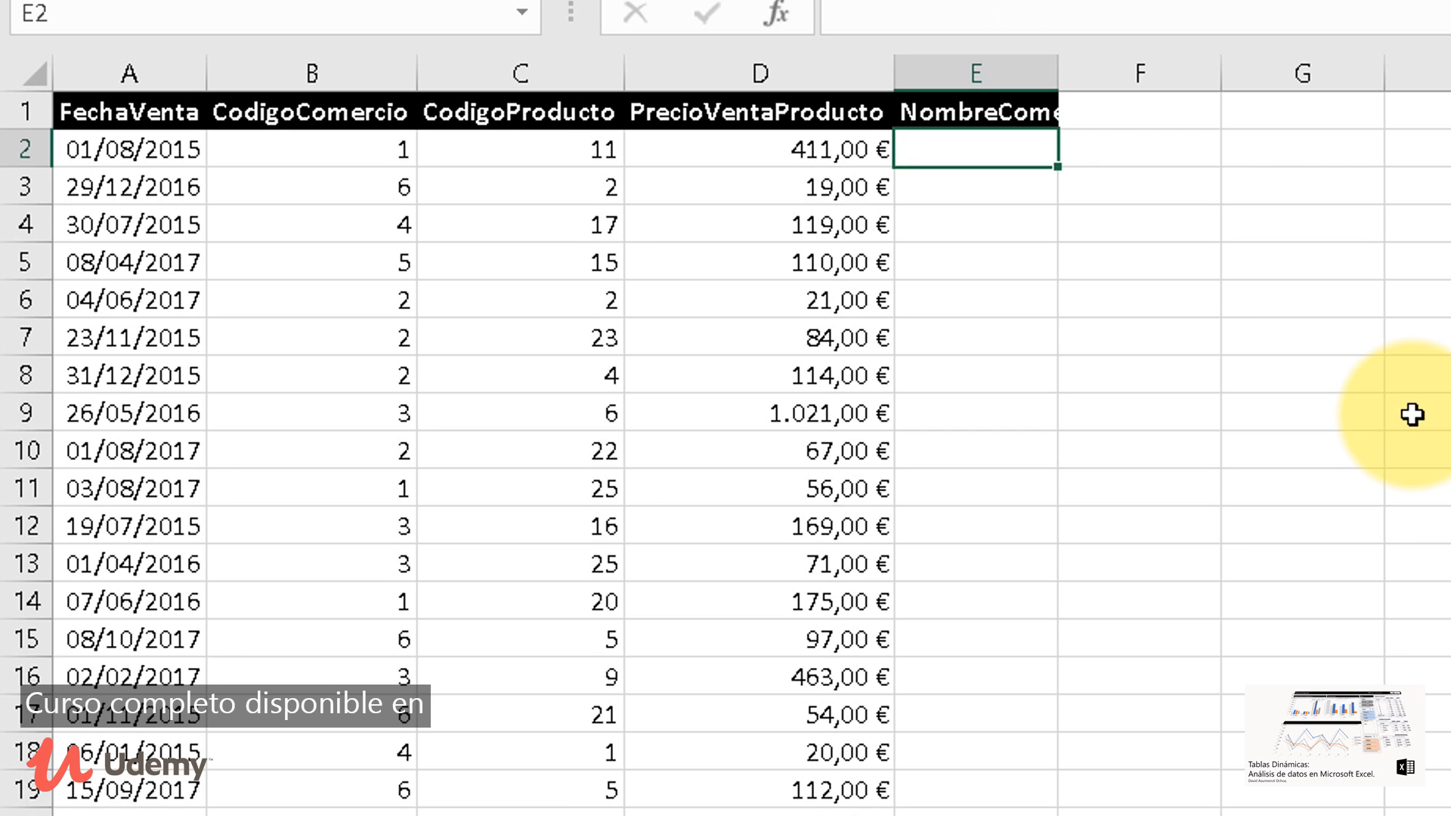
double_click(1059, 60)
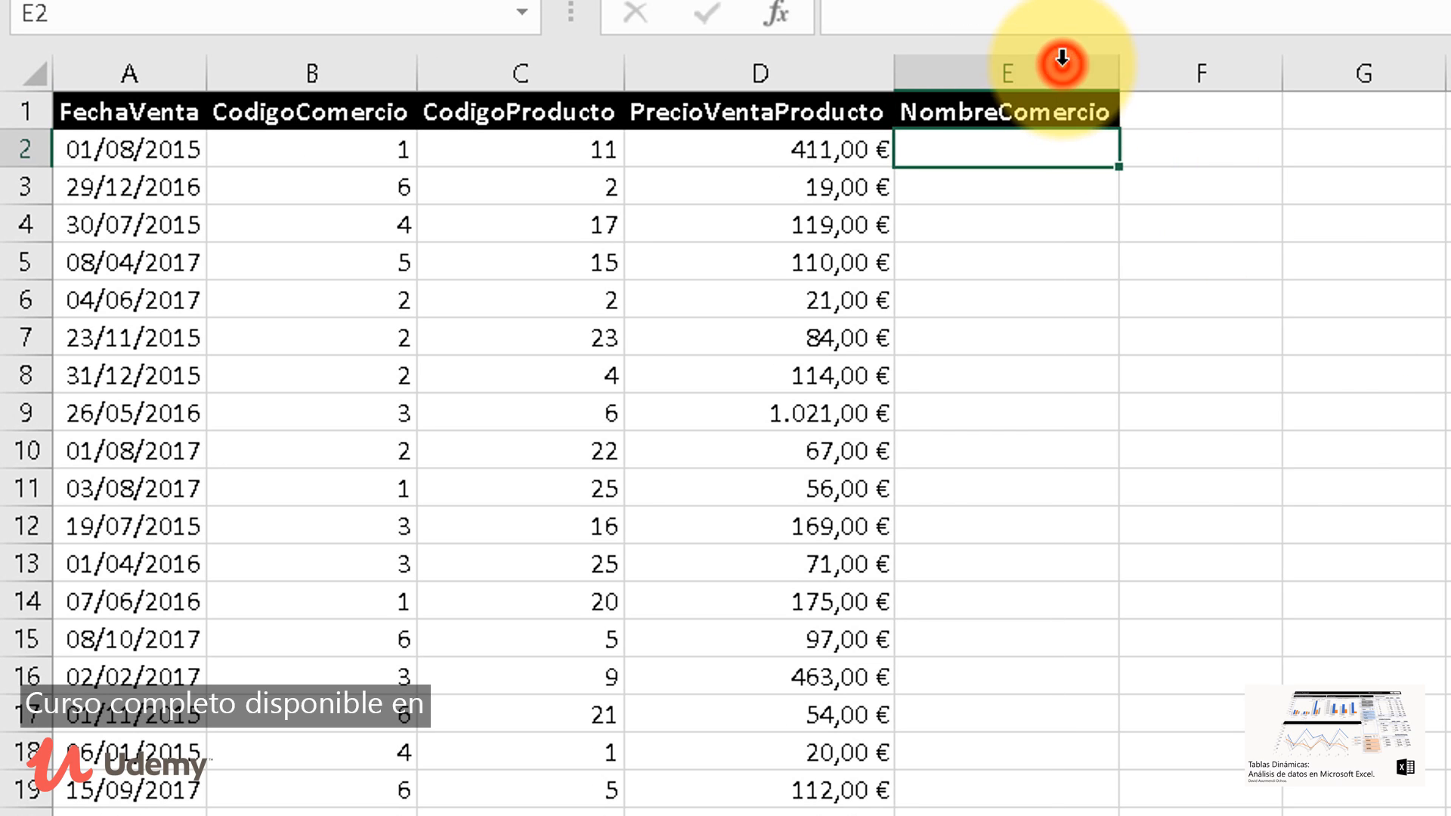
Start a BUSCARV formula in cell E2 of the Ventas sheet
left_click(1037, 146)
type("=BUSCARV(")
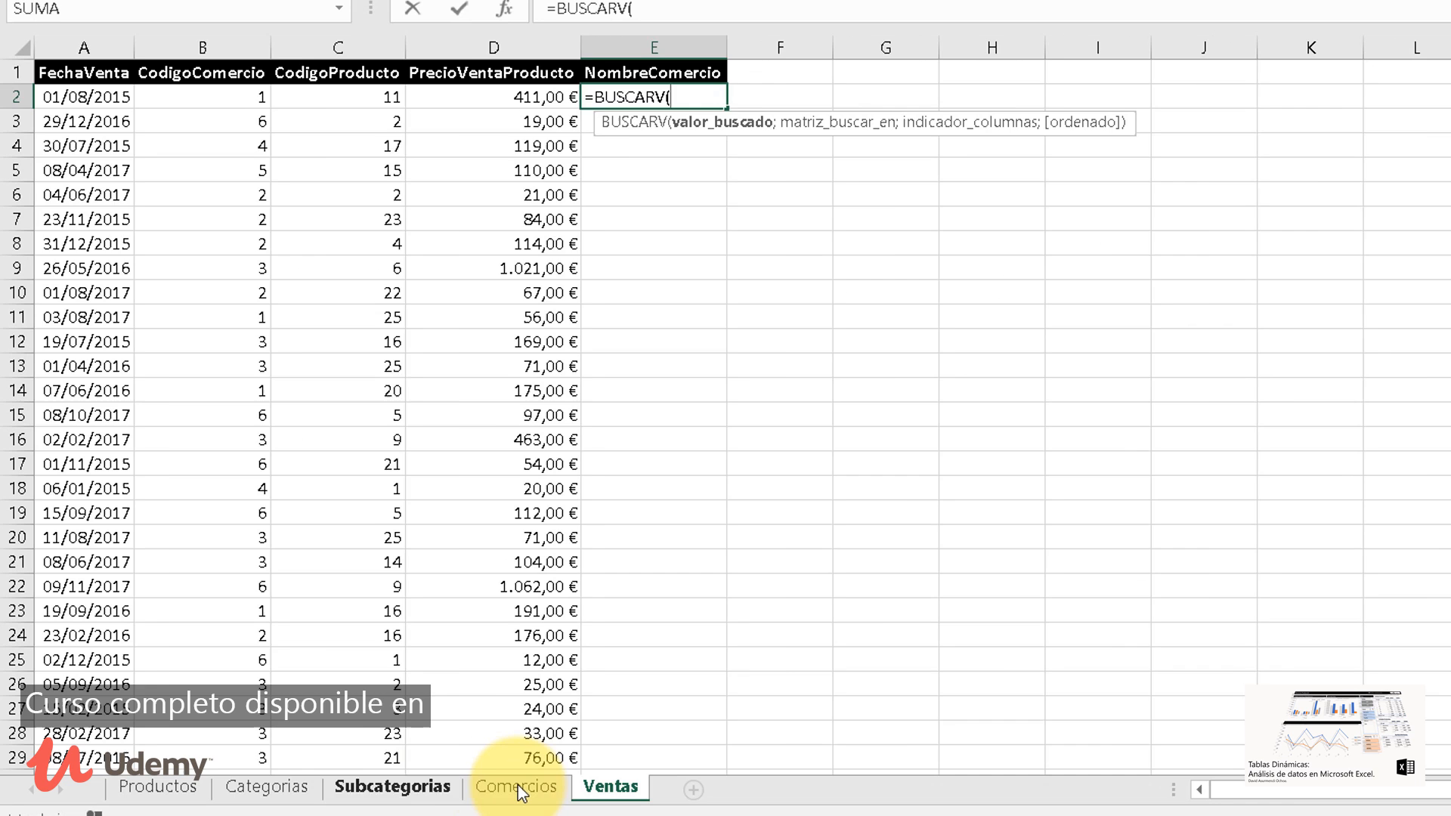
left_click(519, 784)
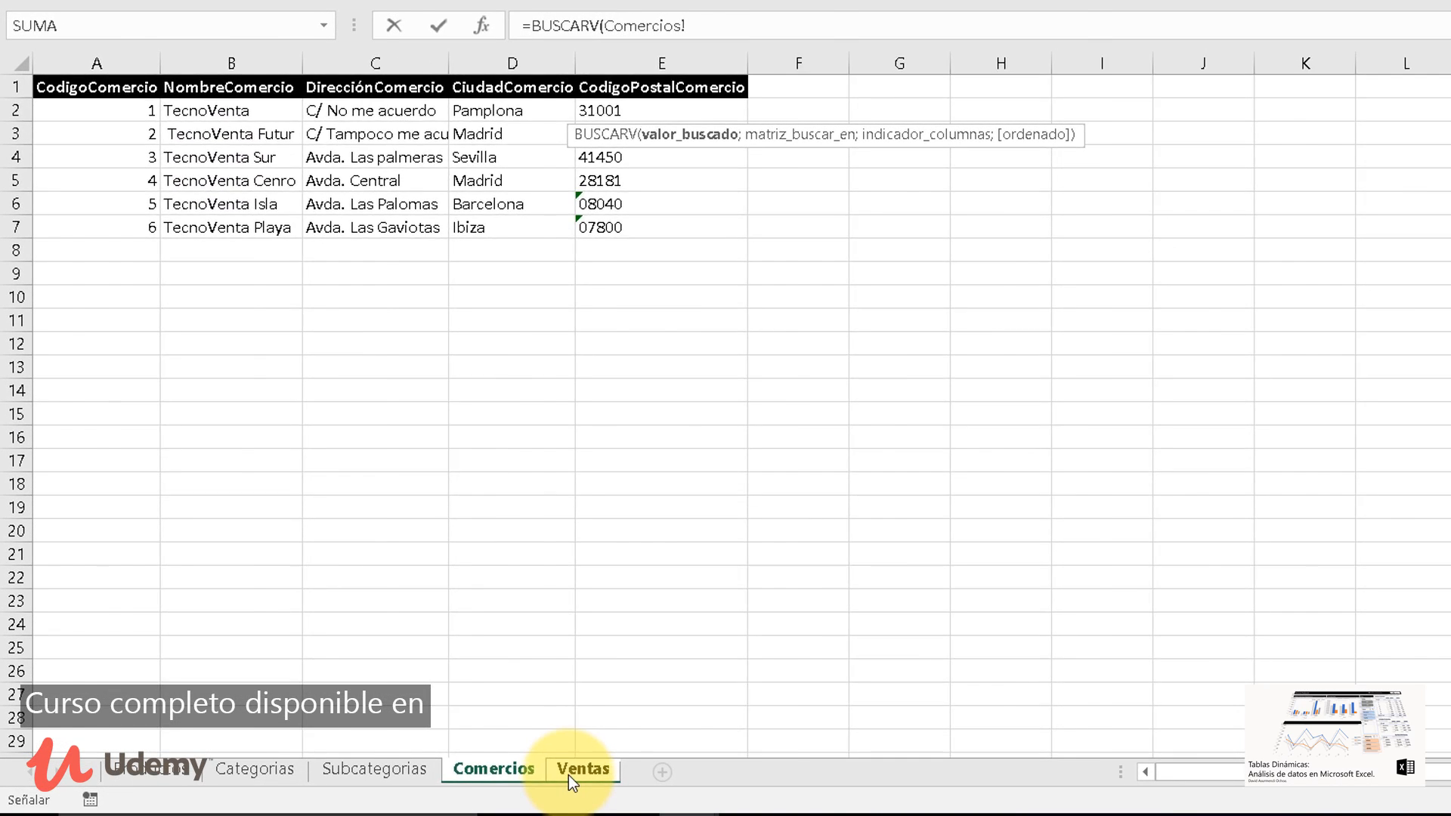
left_click(571, 771)
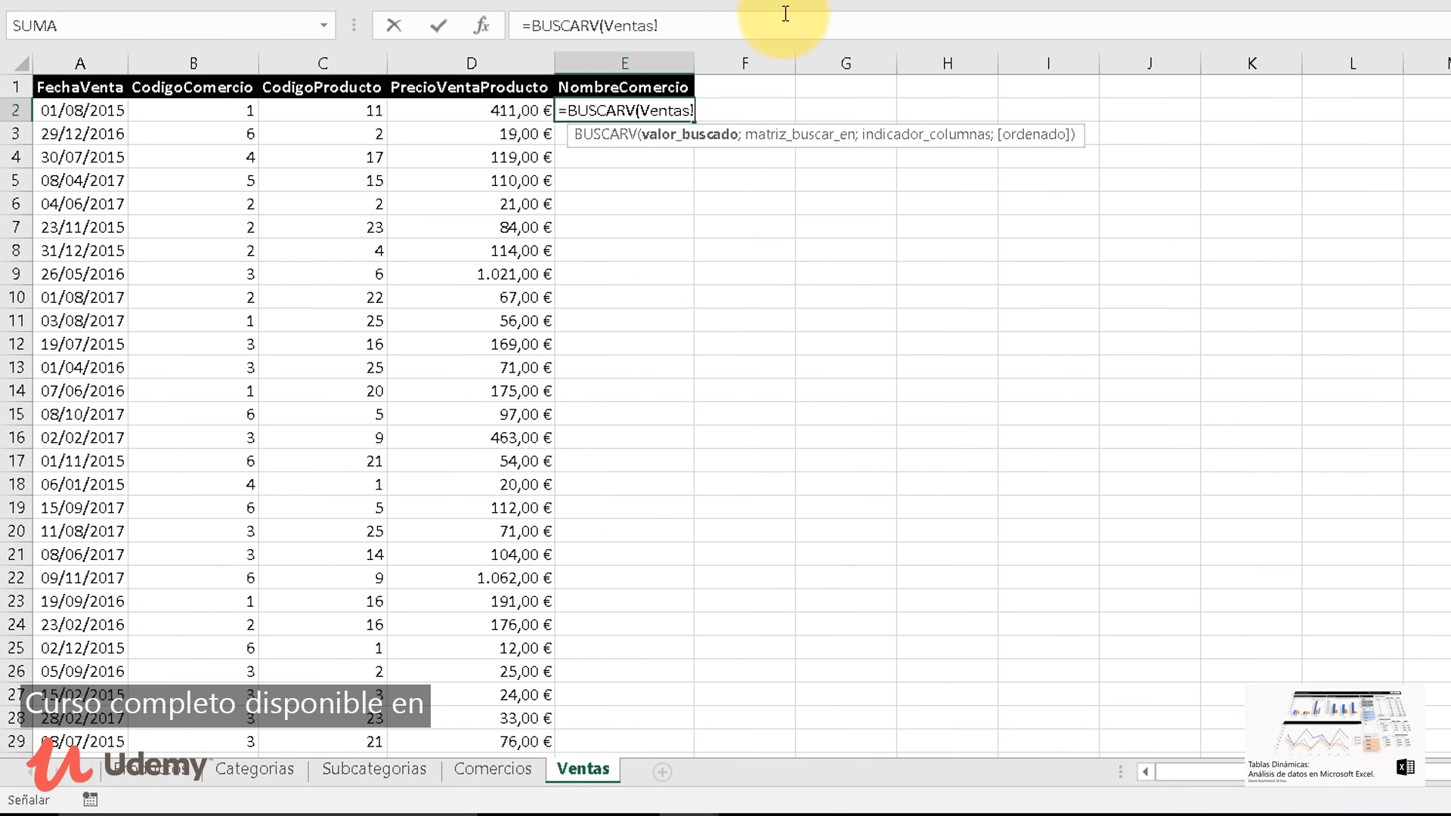
left_click(823, 17)
key("BackSpace")
key("BackSpace")
key("BackSpace")
key("BackSpace")
key("BackSpace")
key("BackSpace")
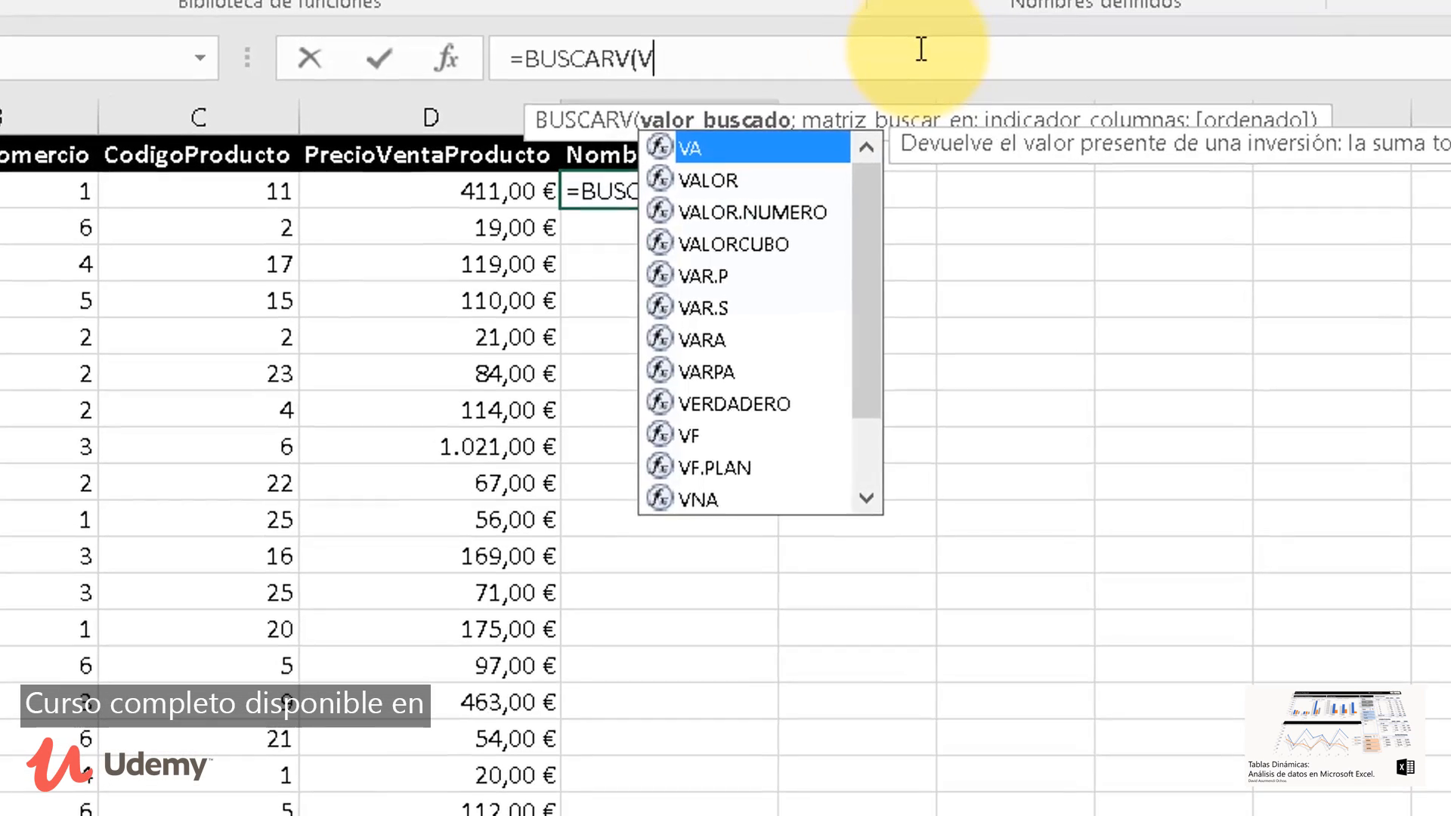
key("BackSpace")
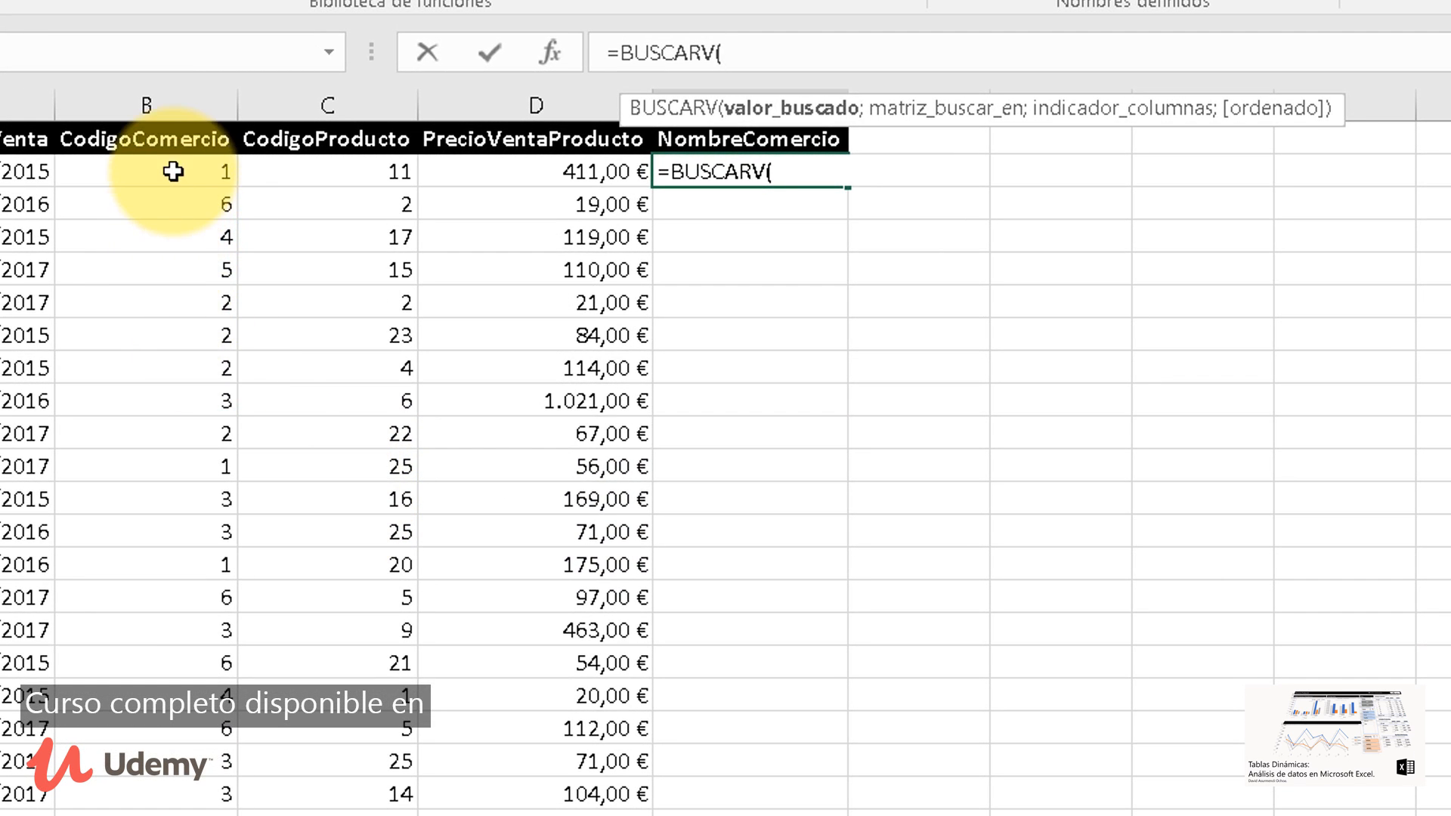
Set the CodigoComercio cell B2 as the BUSCARV lookup value and end the argument with a semicolon
left_click(173, 171)
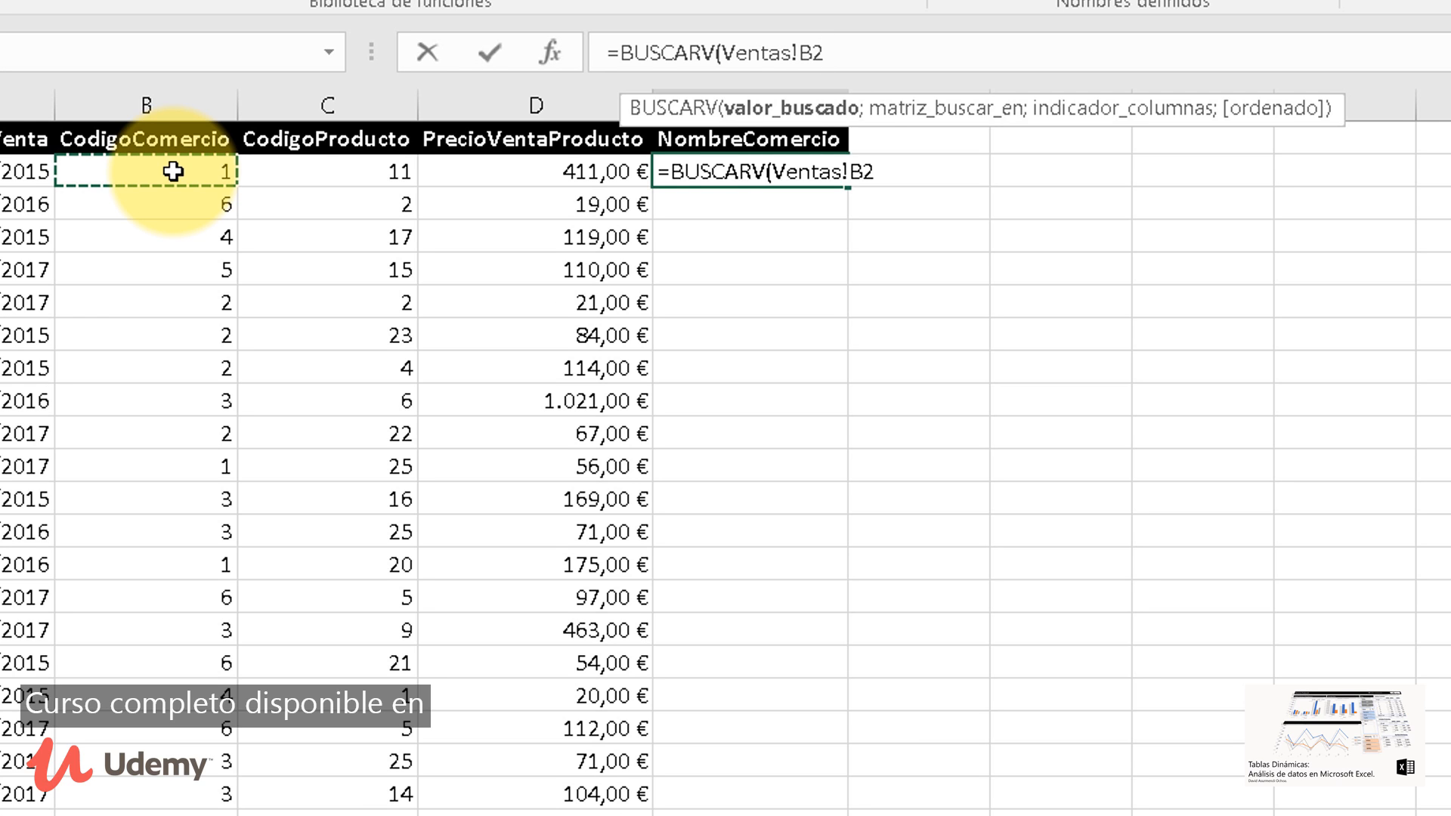
type(";,")
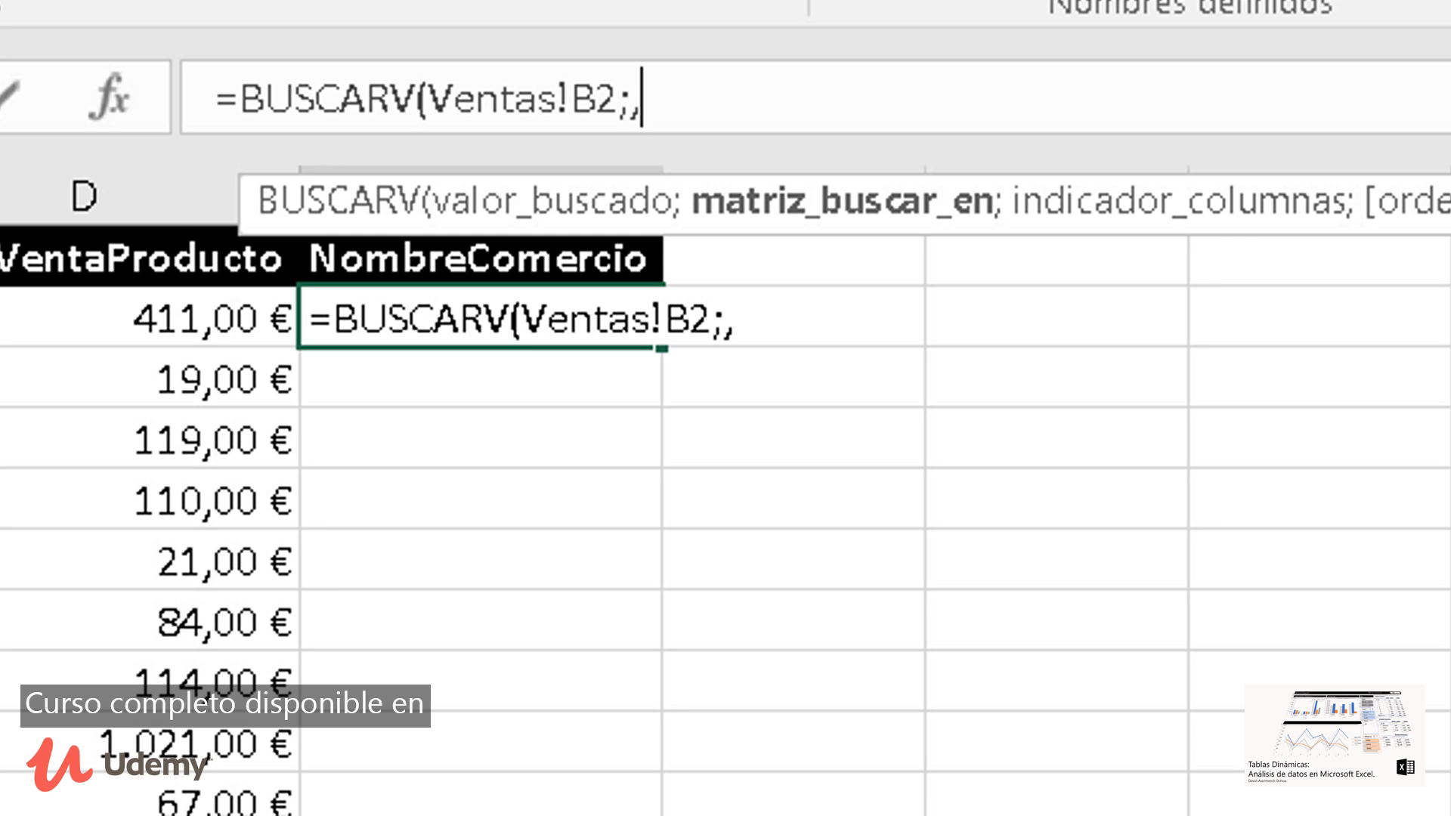
key("BackSpace")
key("BackSpace")
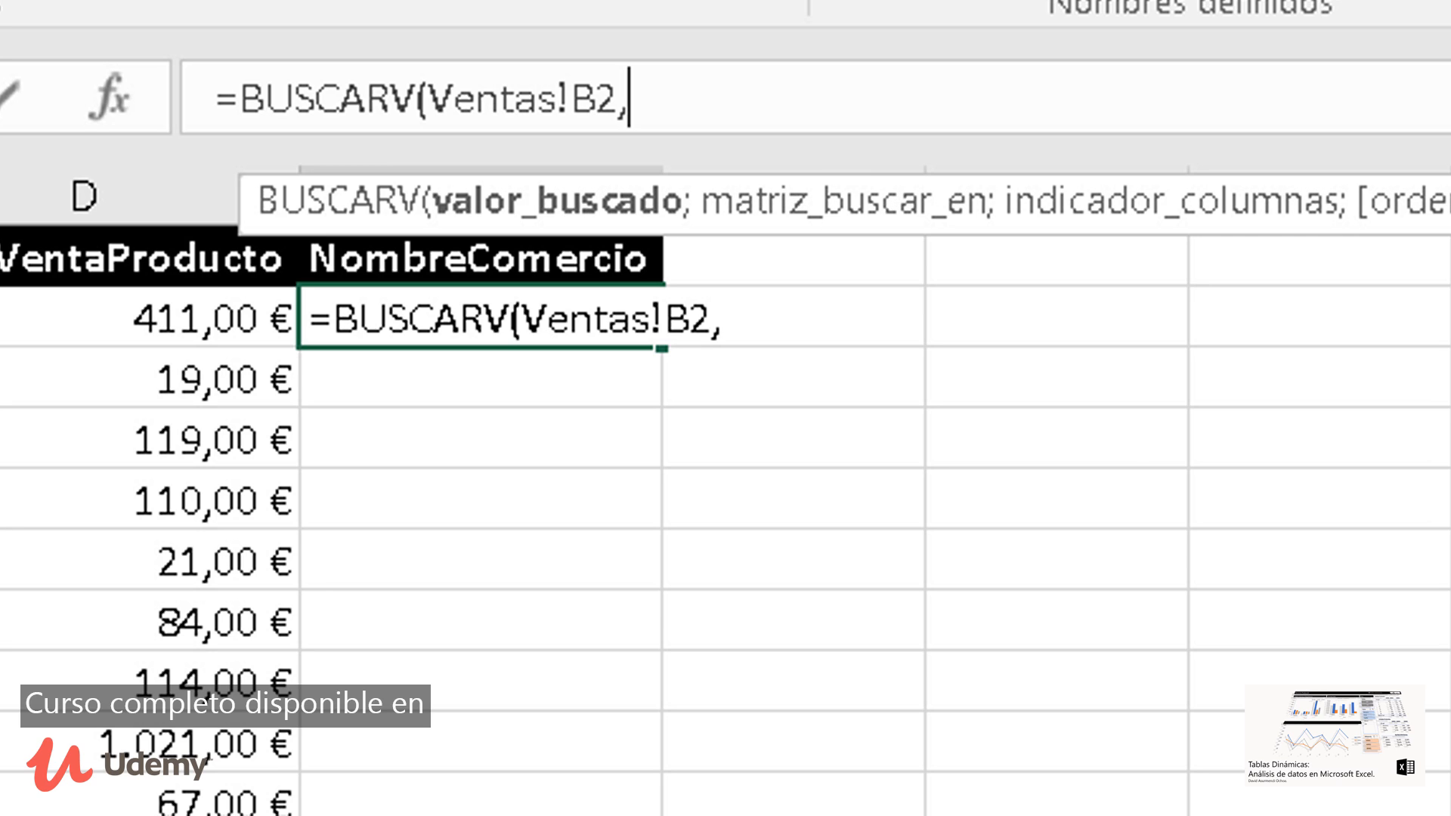
type(";")
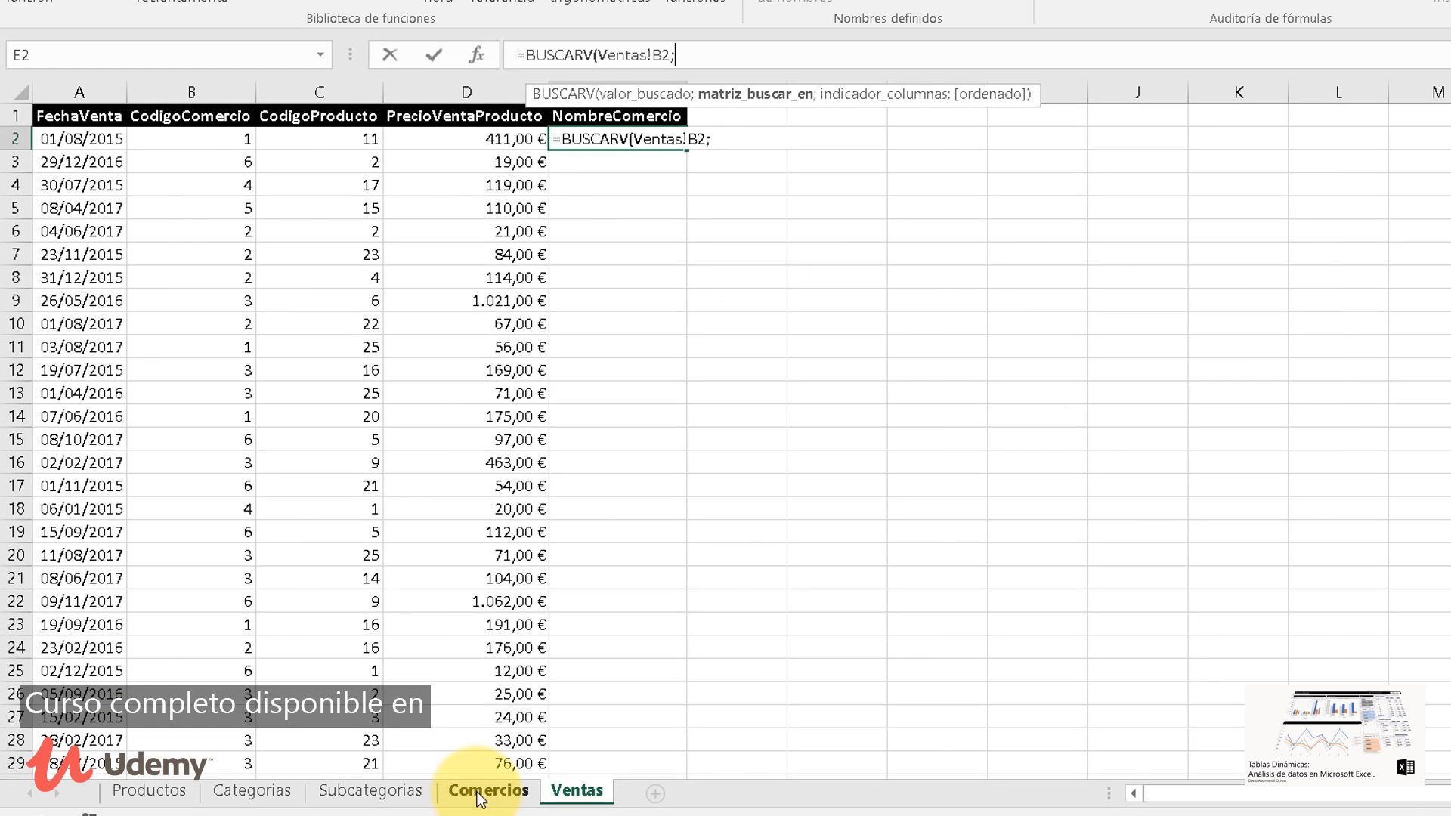
Set the BUSCARV lookup table to columns A:B of the Comercios sheet and the column index to 2, separating arguments with semicolons
left_click(475, 815)
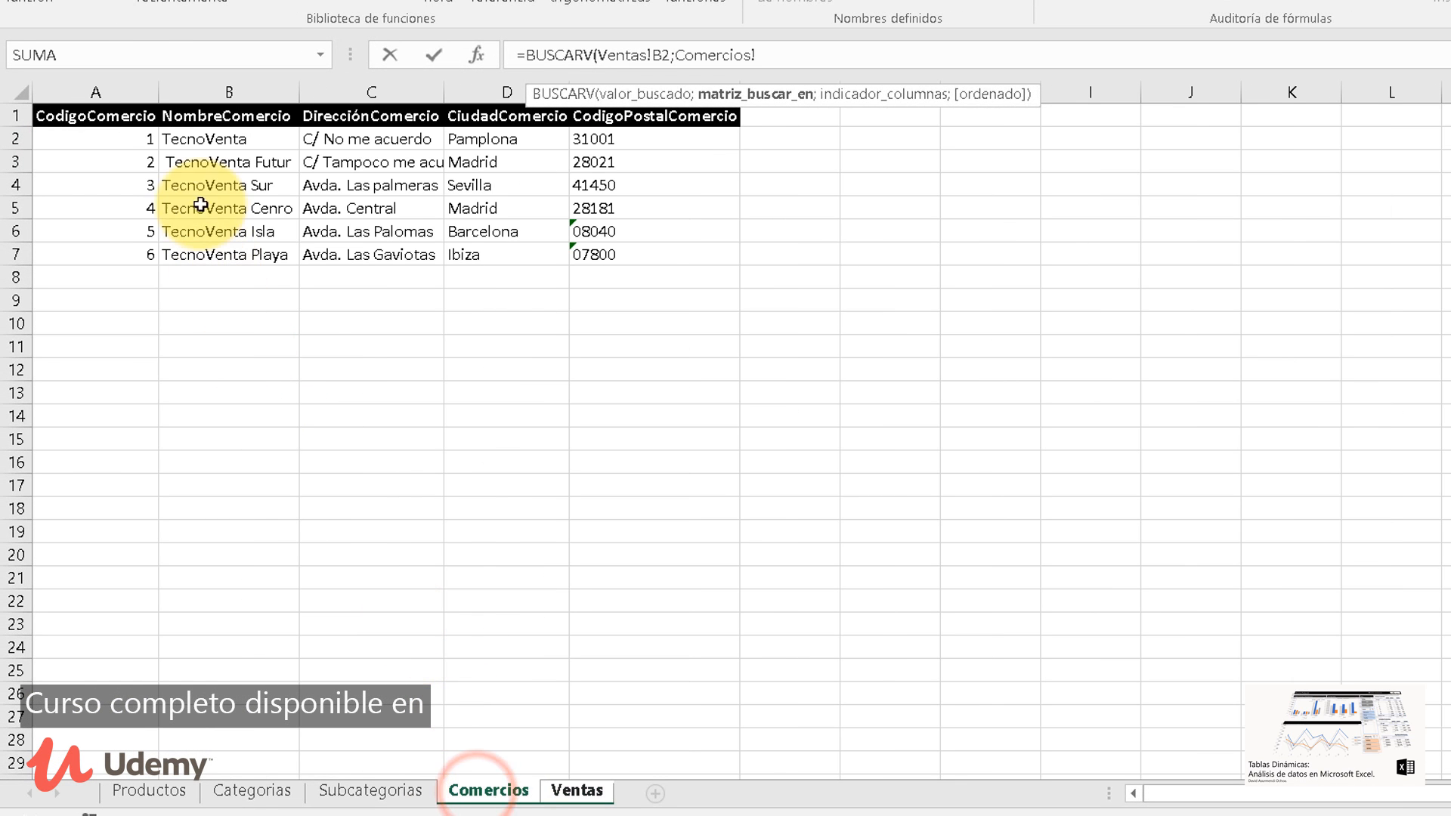
mouse_move(125, 123)
left_mouse_down()
mouse_move(501, 259)
mouse_move(607, 247)
mouse_move(280, 255)
left_mouse_up()
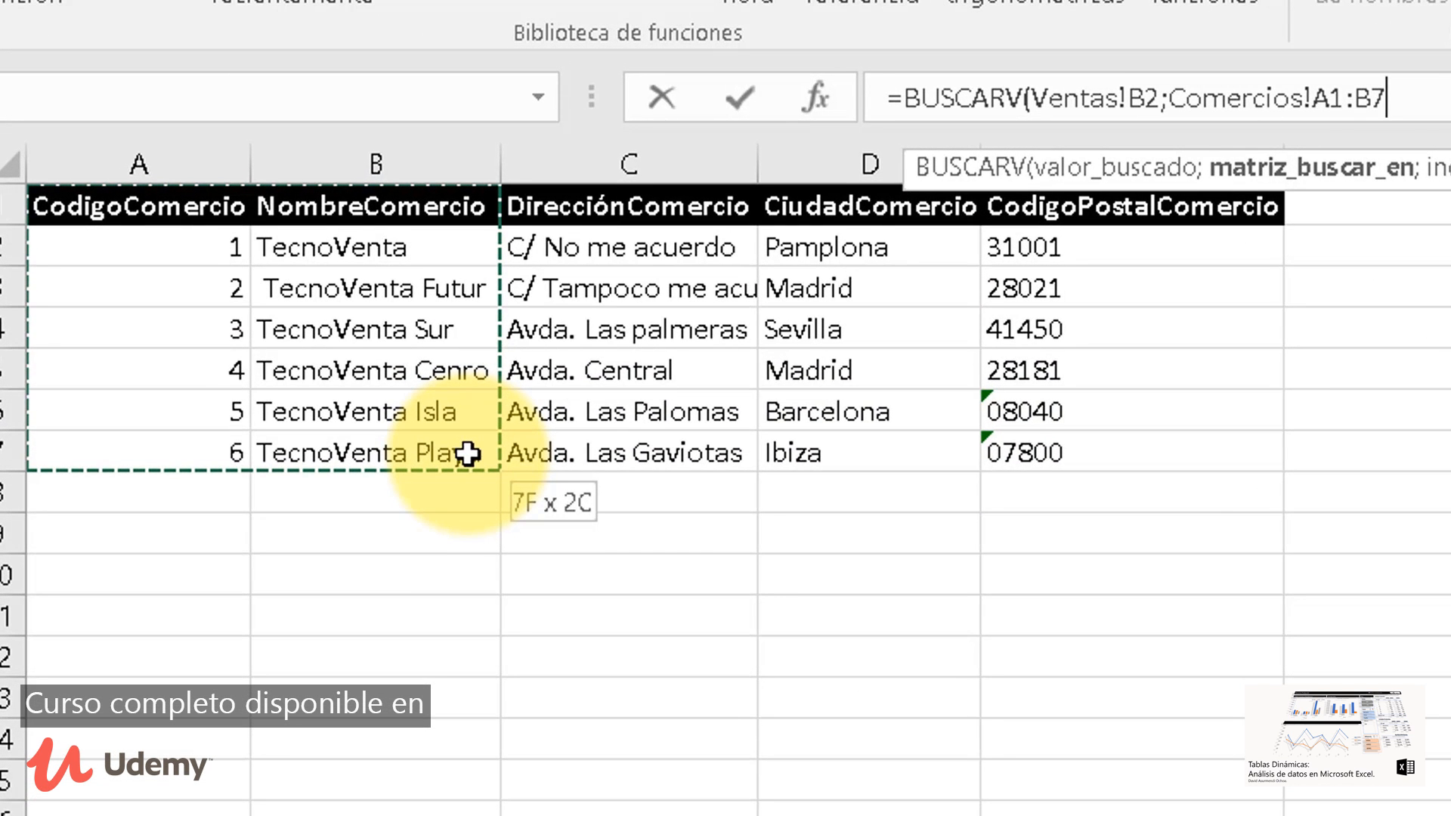
left_click_drag(469, 453, 468, 453)
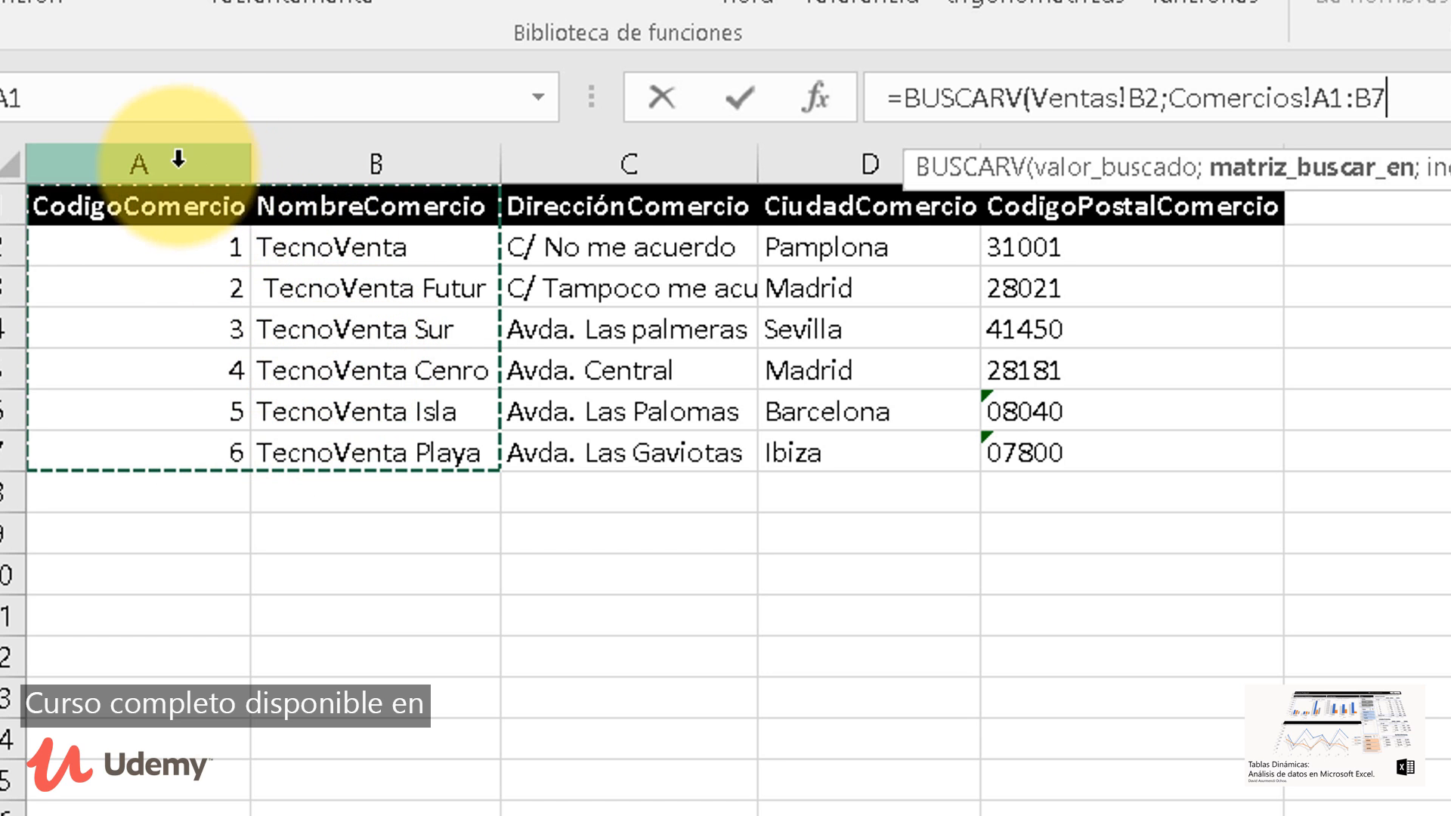
left_click_drag(178, 159, 317, 162)
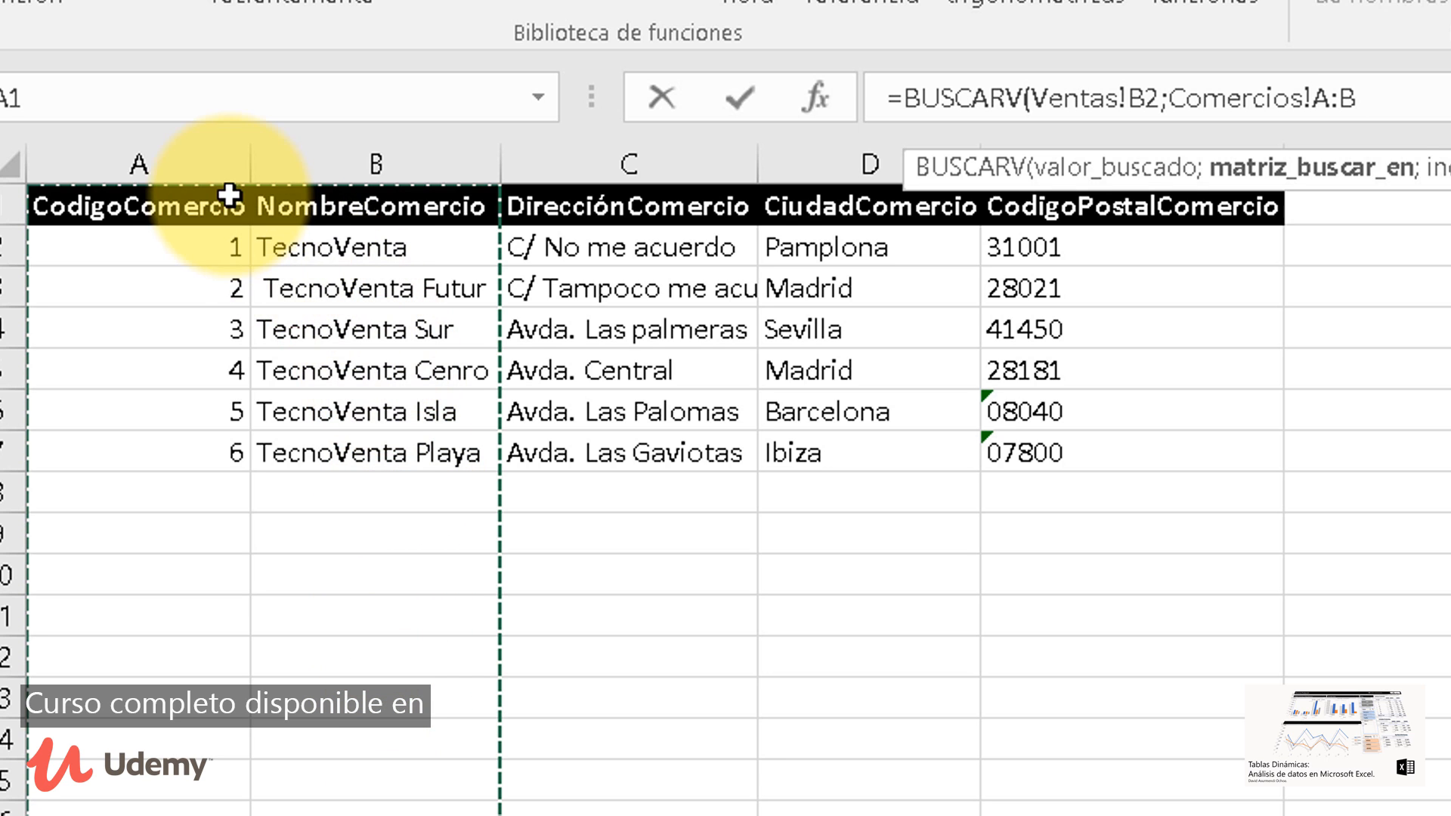
left_click_drag(217, 164, 347, 180)
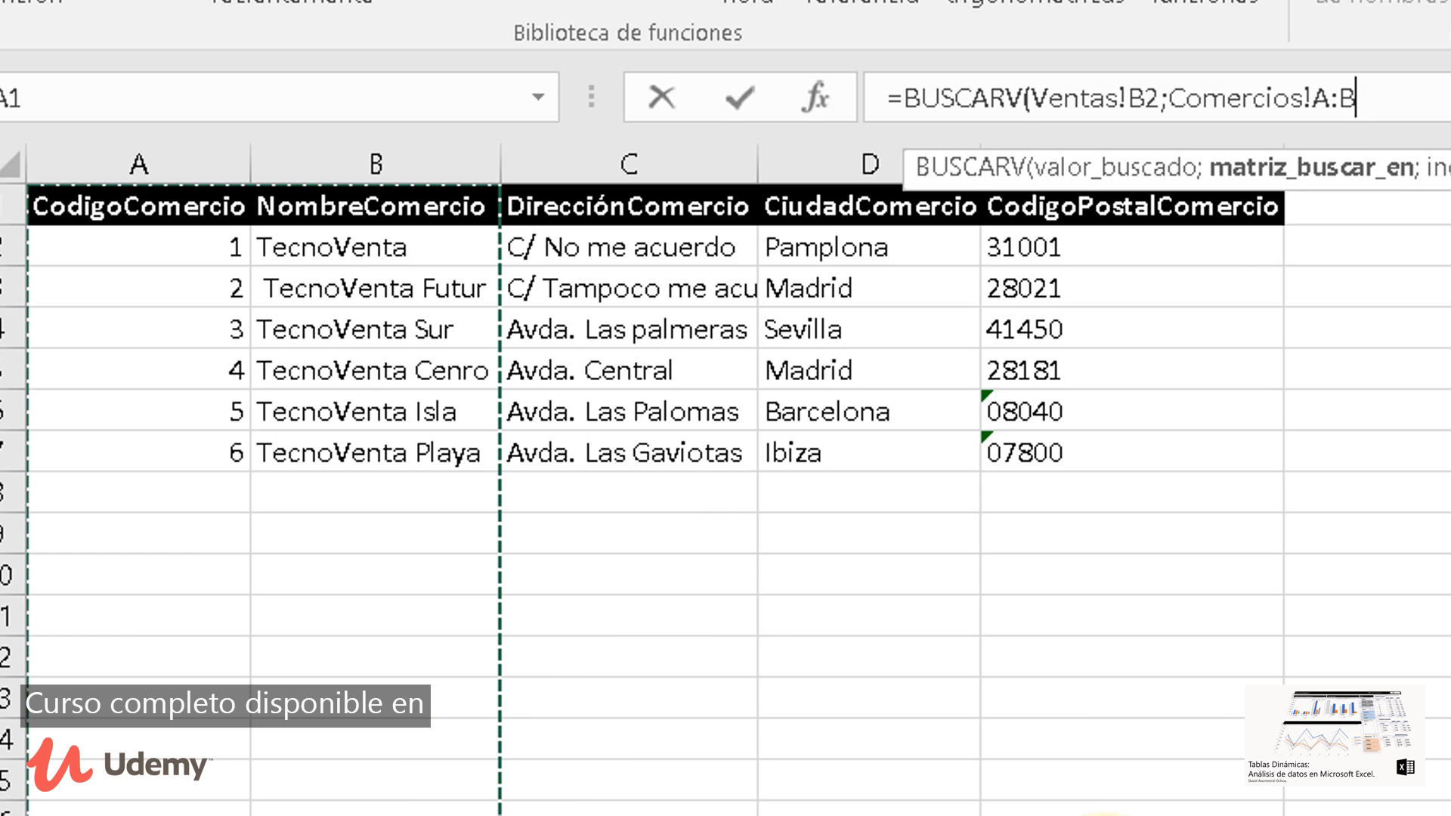
type(";")
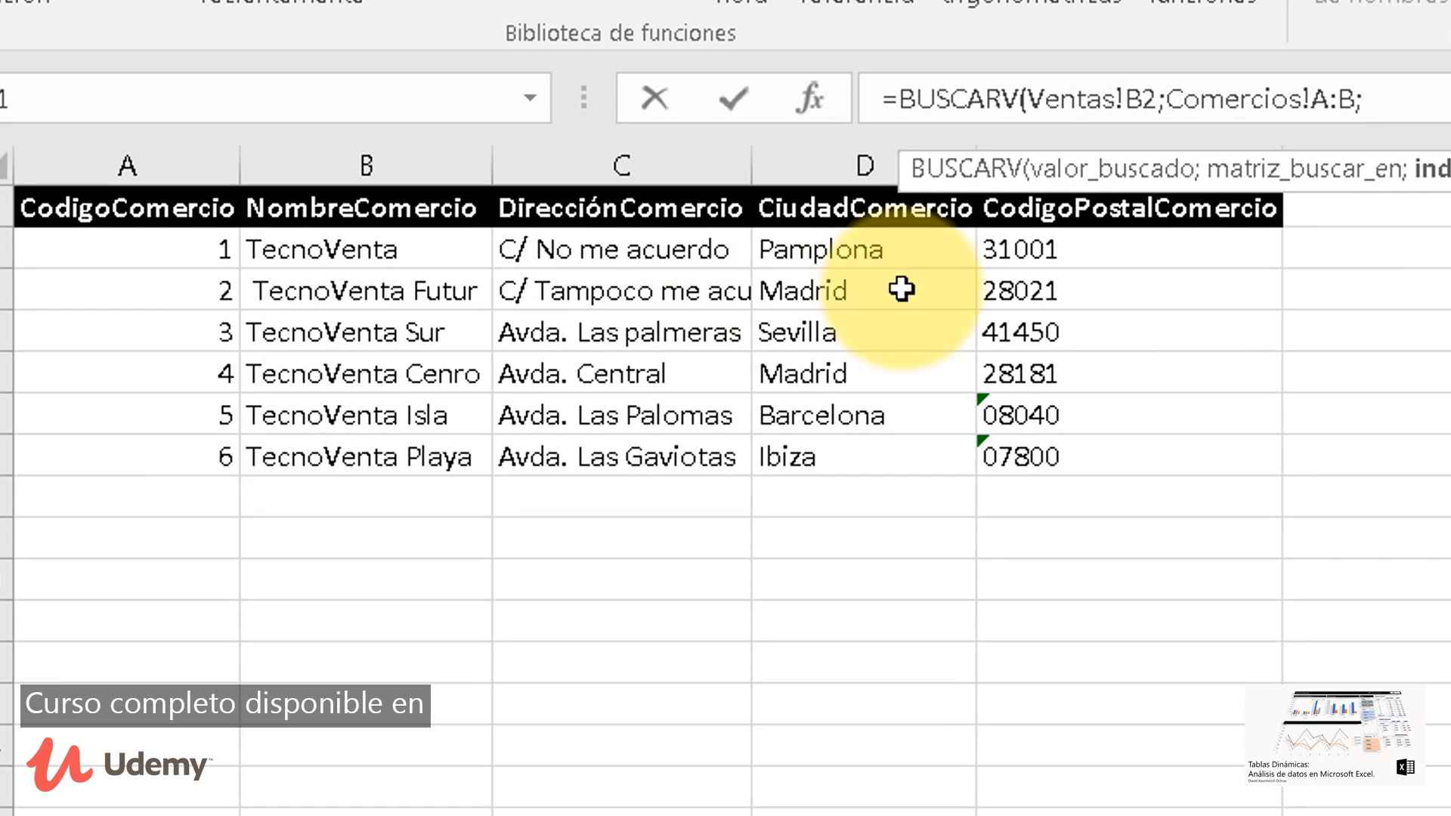
type("2")
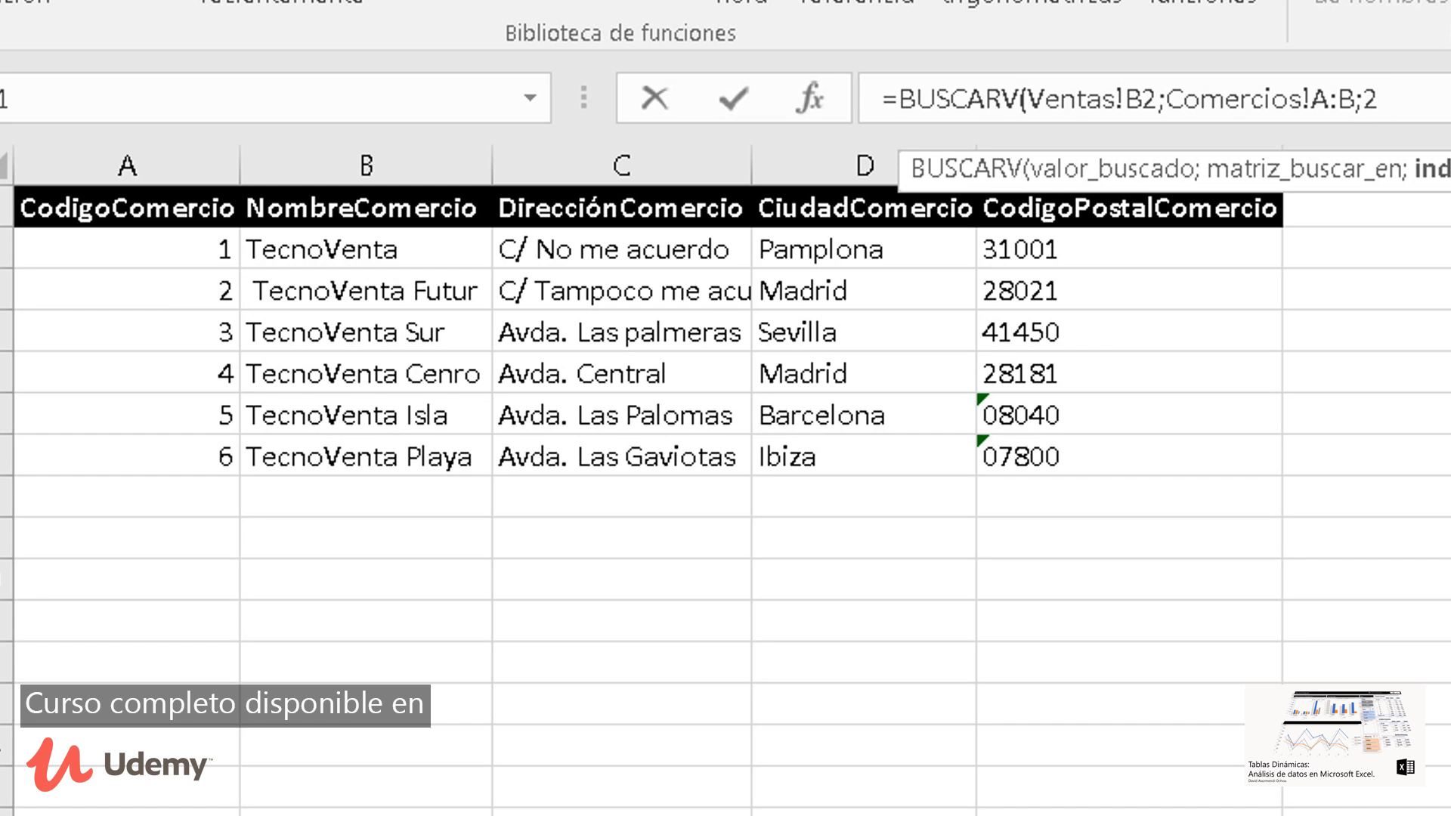
type(";")
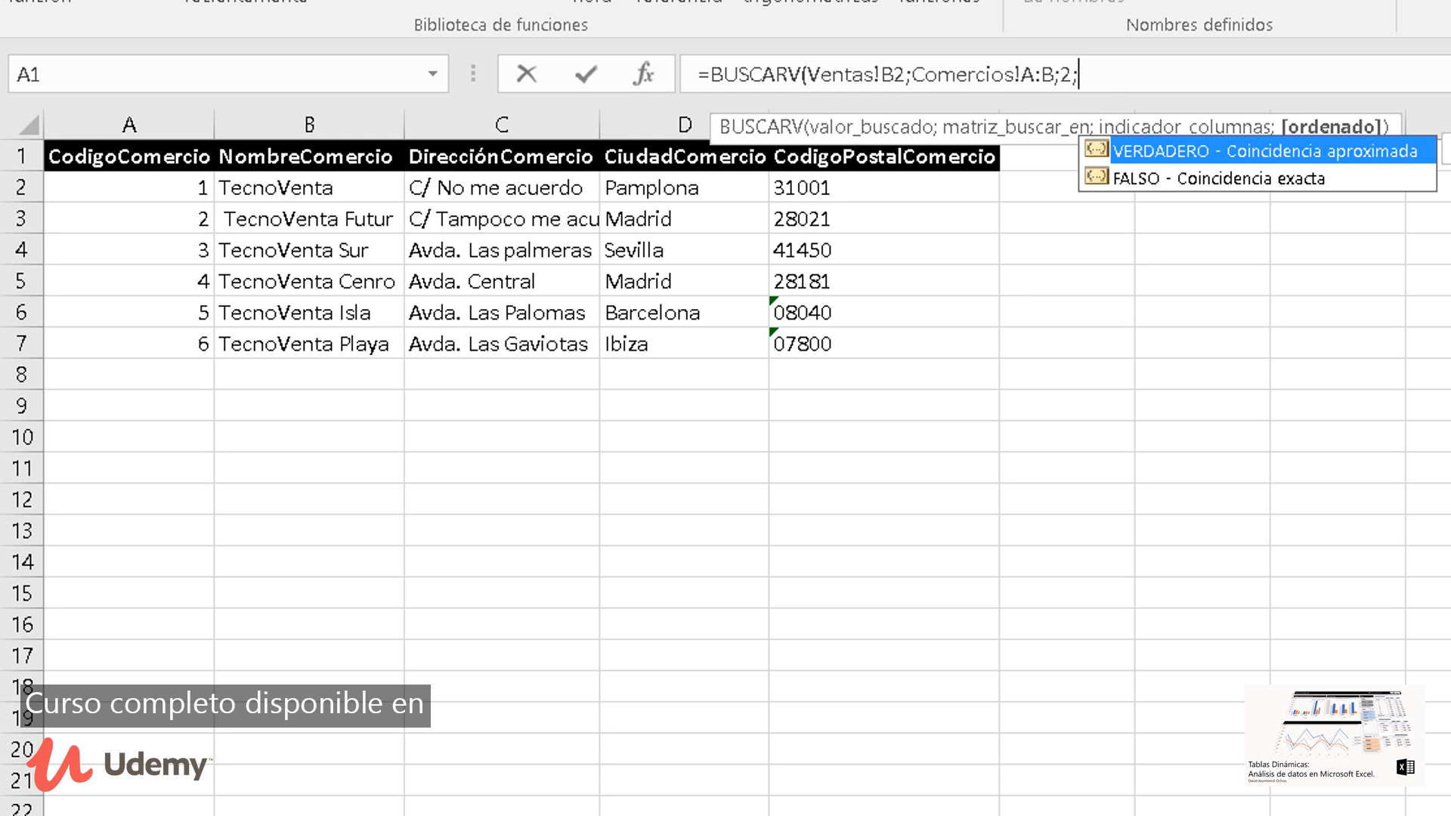
Set the BUSCARV match type to FALSO for an exact match, then close and confirm the formula in E2
type("falso")
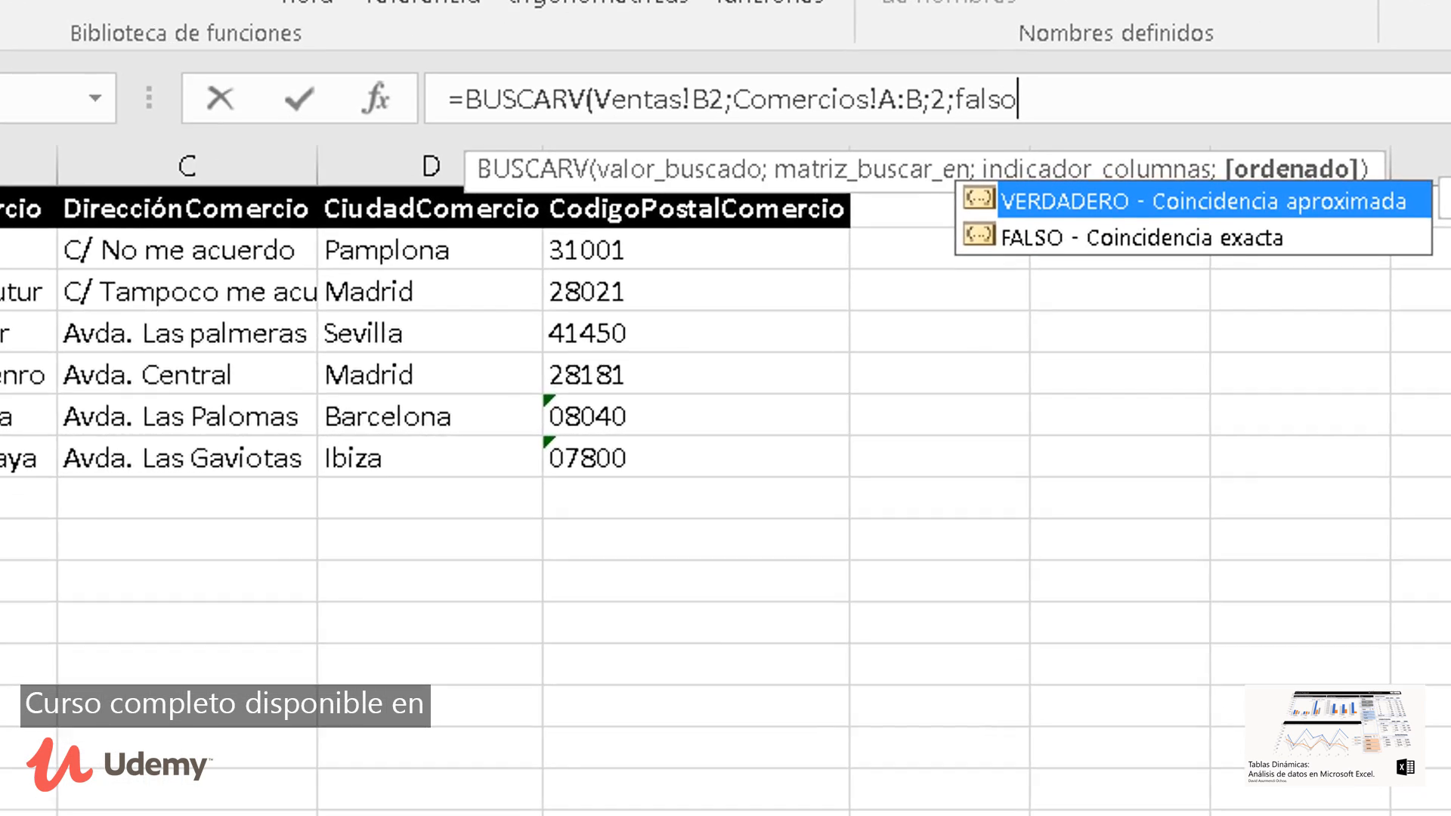
key("Down")
type(")")
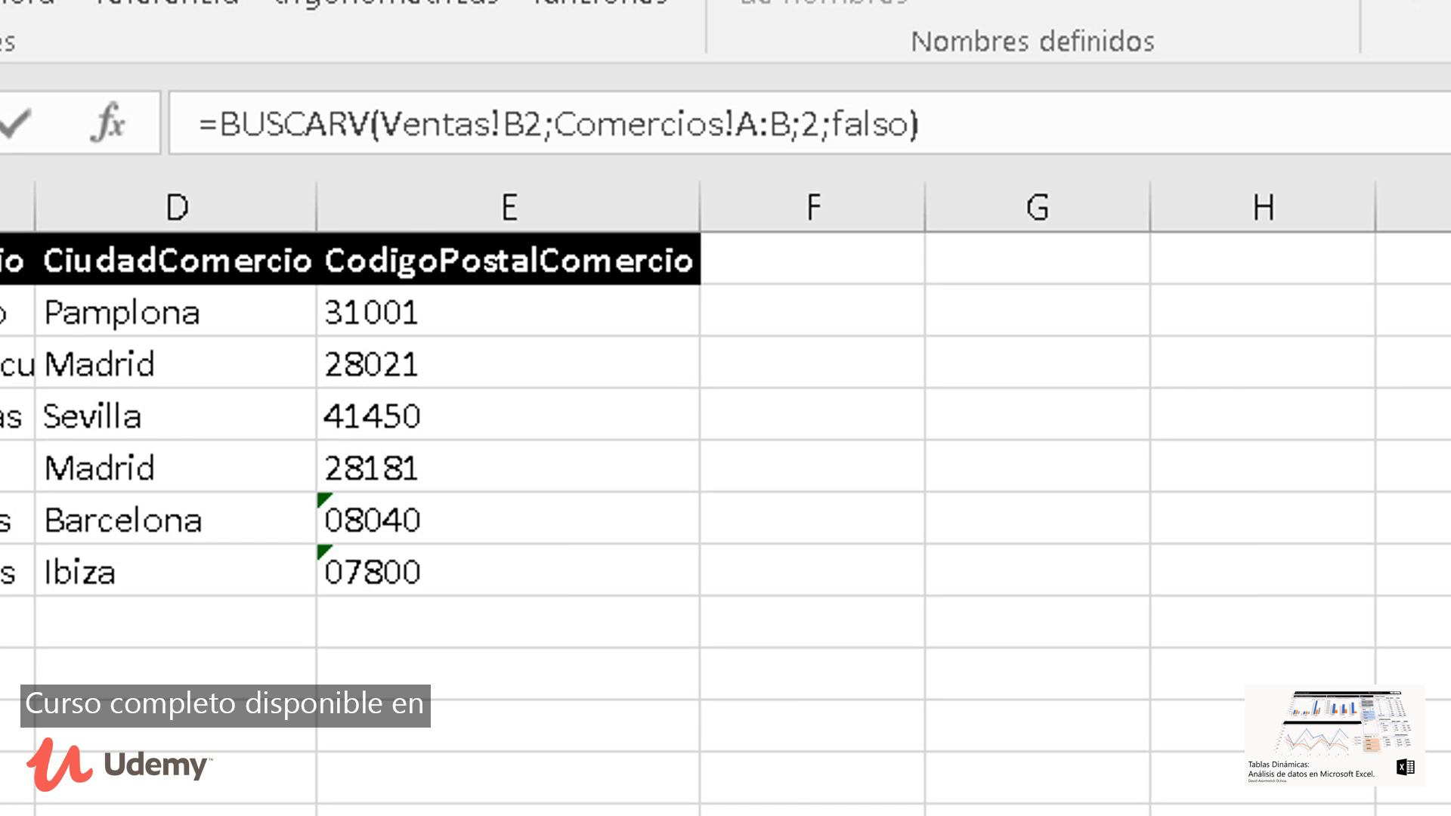
key("Return")
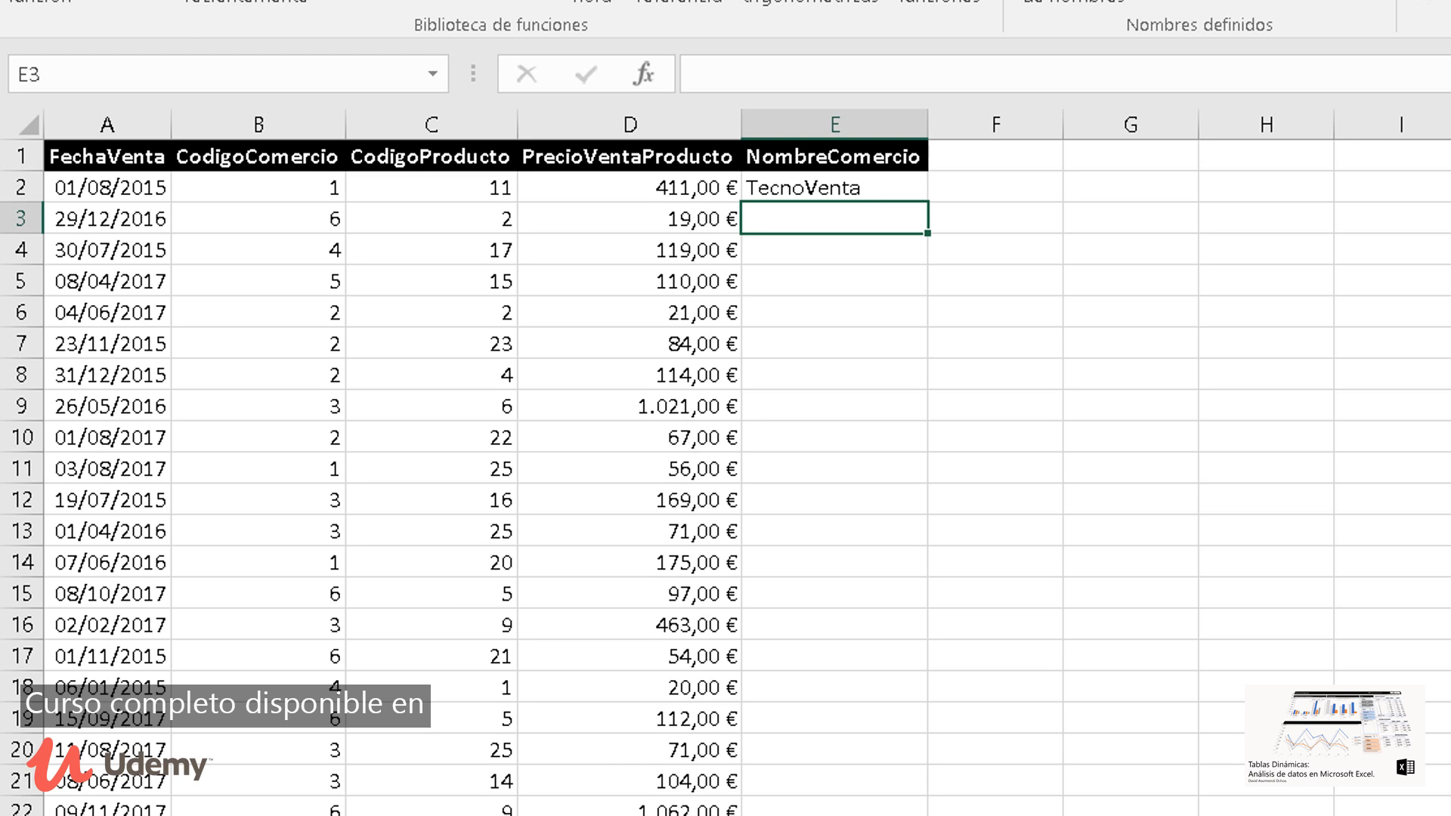
Fill the E2 formula down the whole NombreComercio column and recalculate the workbook
left_click(798, 194)
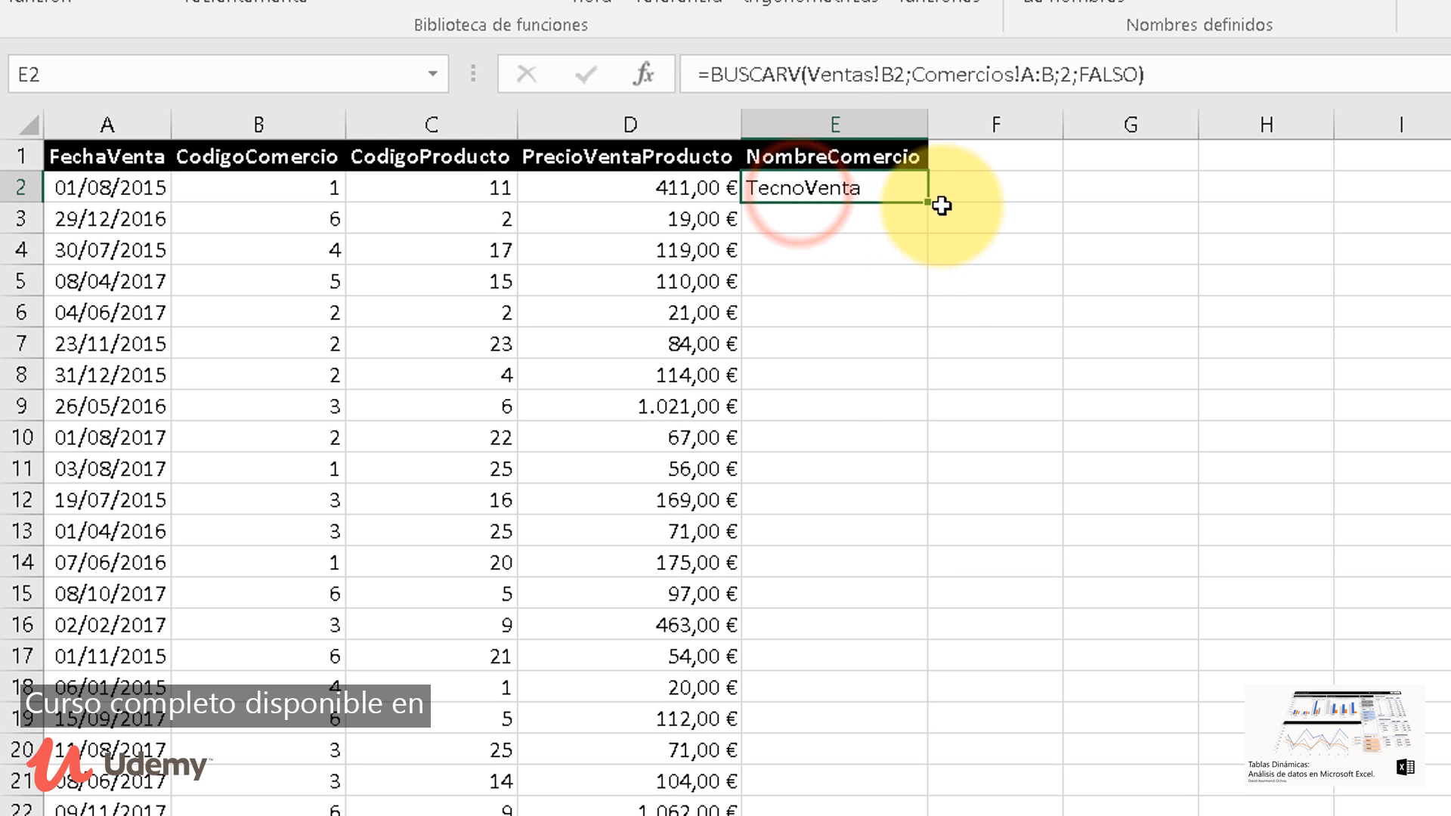
double_click(931, 204)
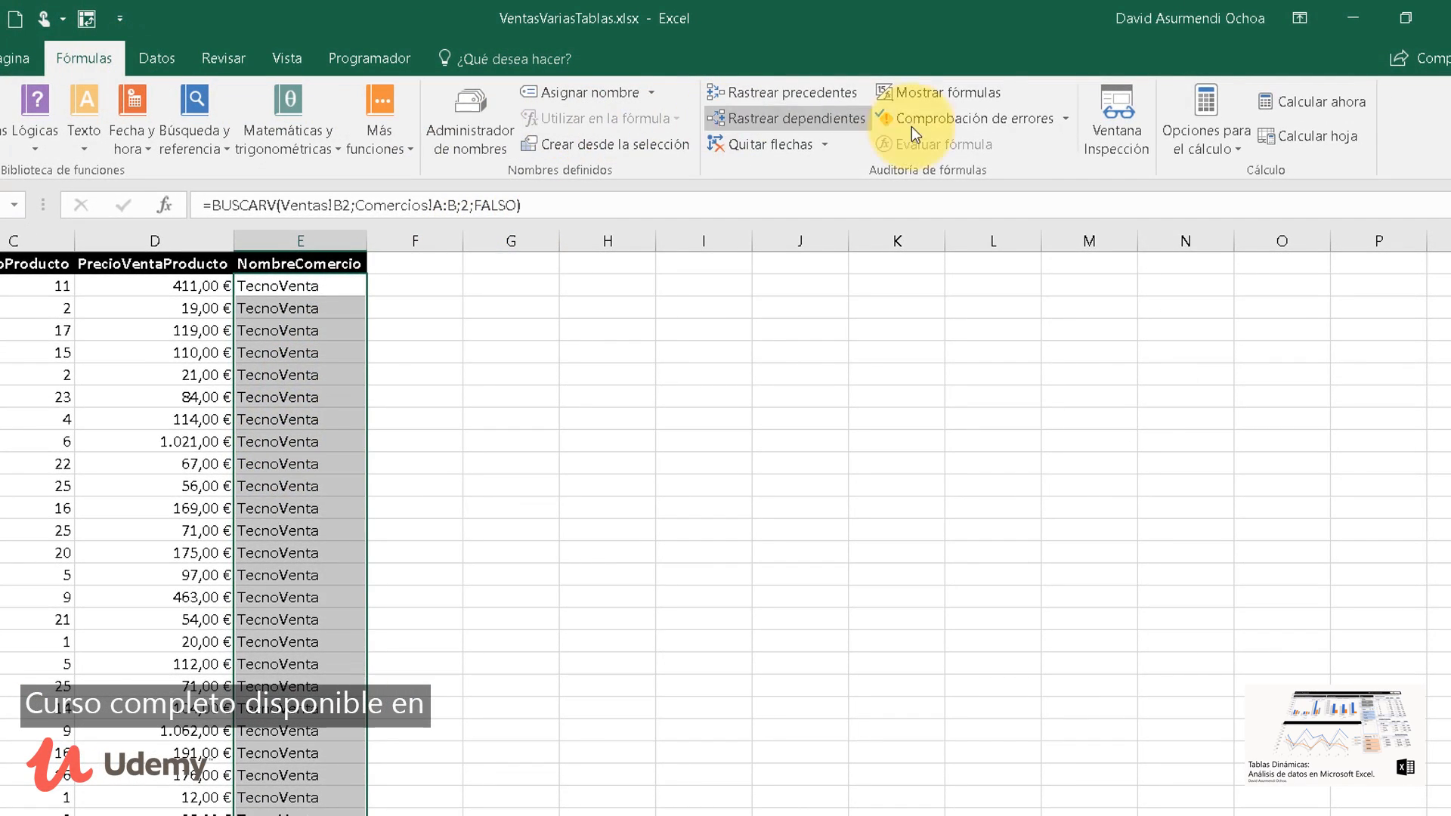
left_click(1328, 103)
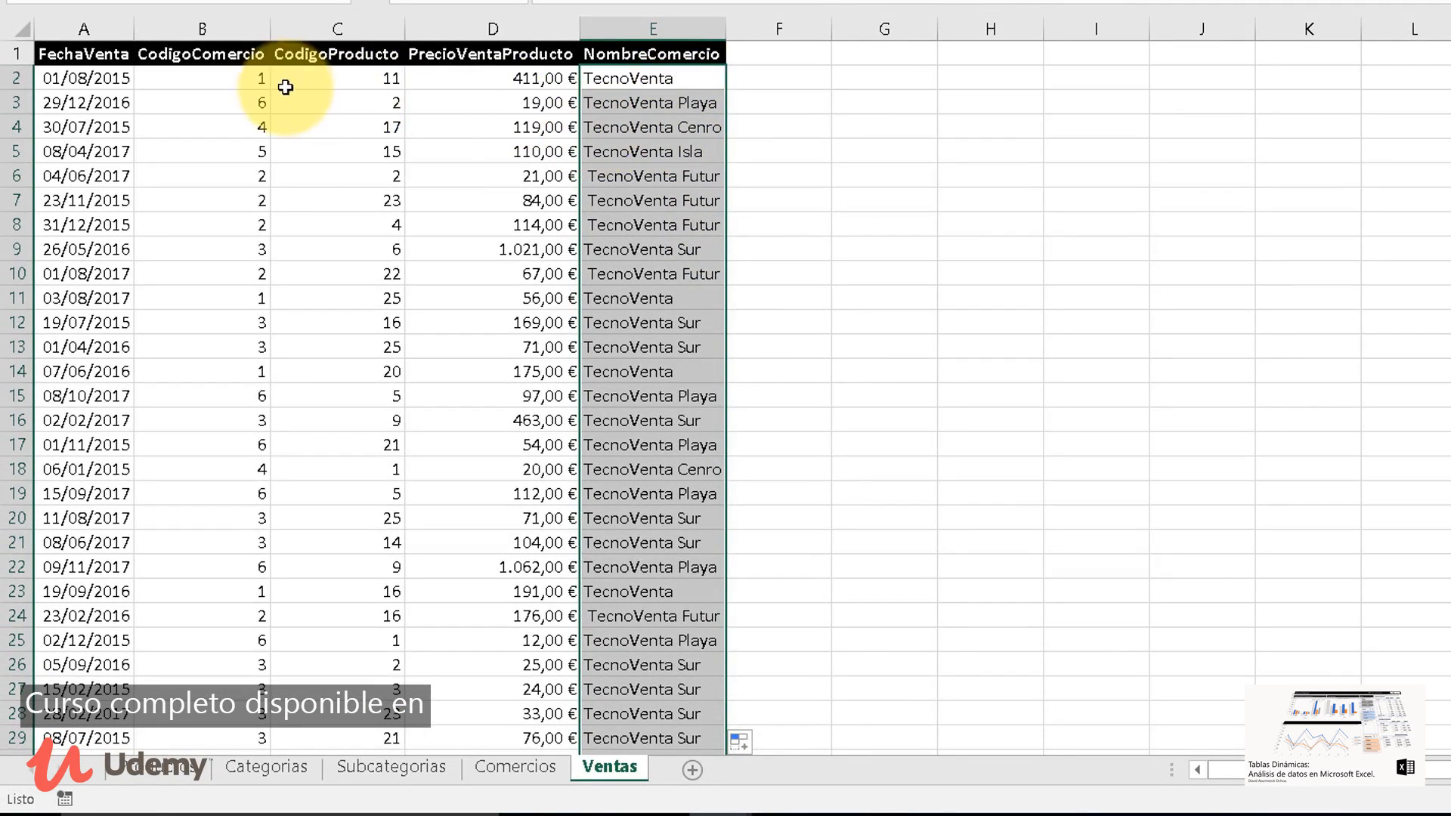
Compare the store codes and names in the Comercios sheet with those in Ventas, and inspect the formula in E6
left_click(511, 753)
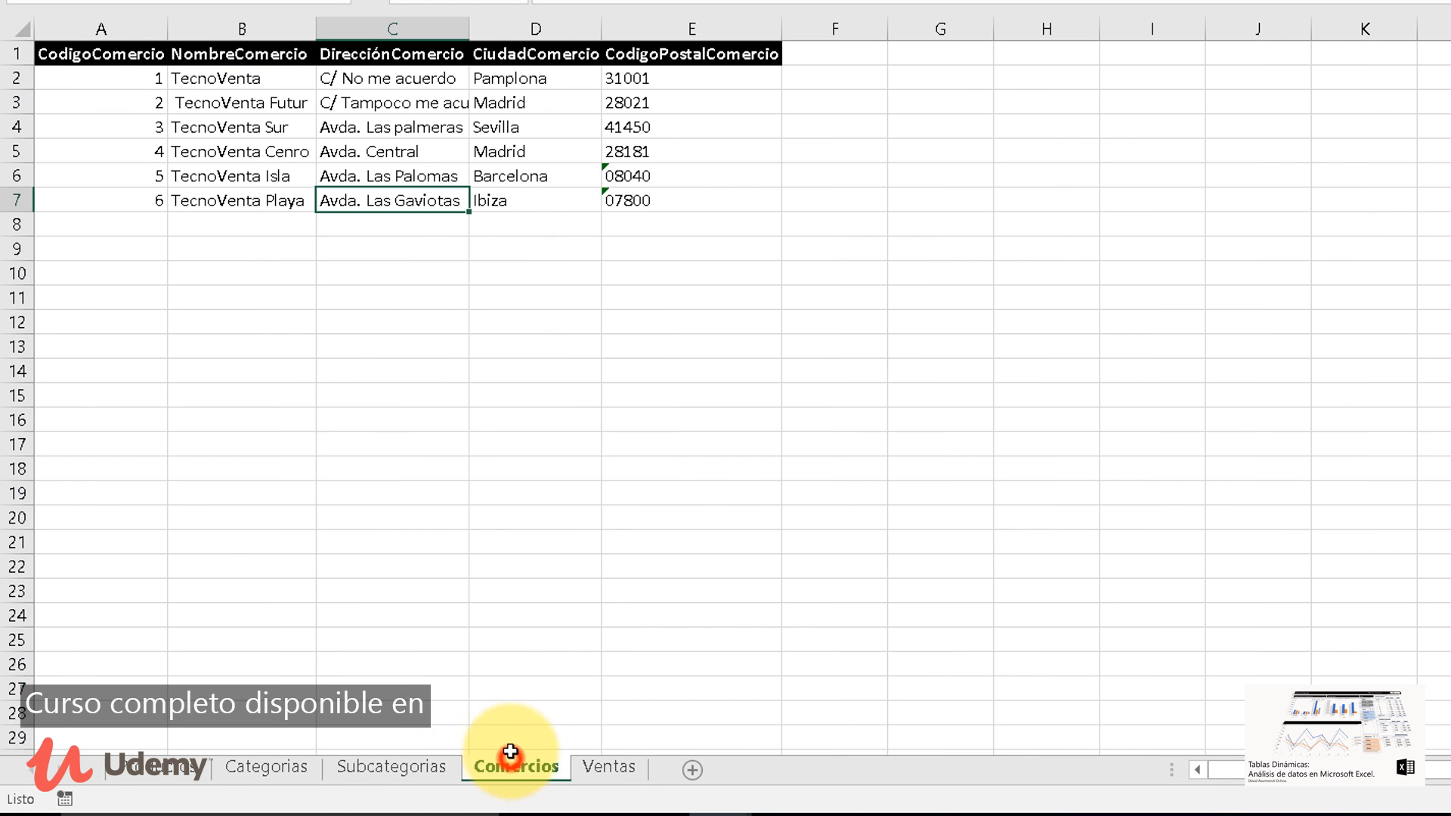
left_click(586, 779)
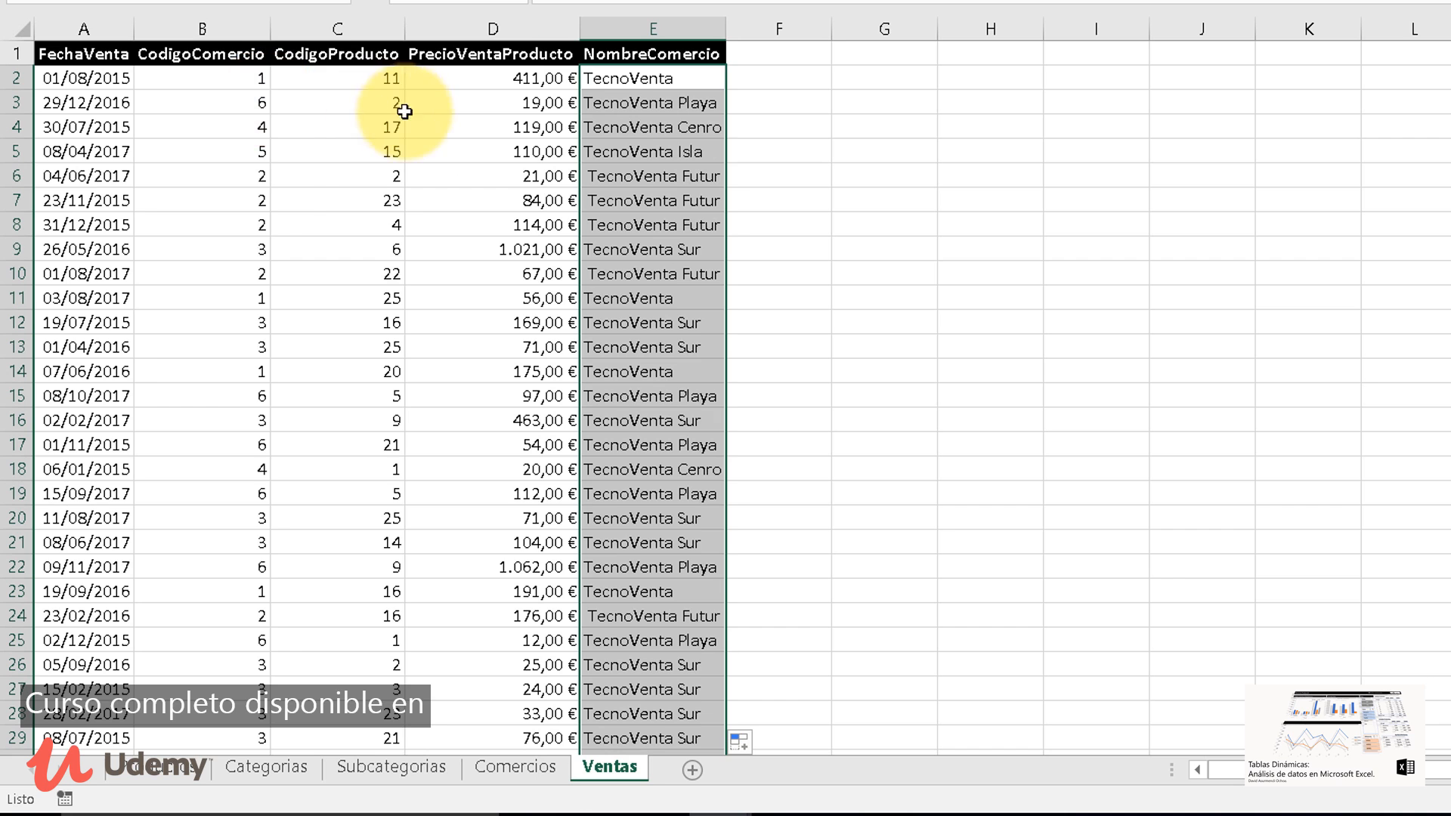
left_click(496, 763)
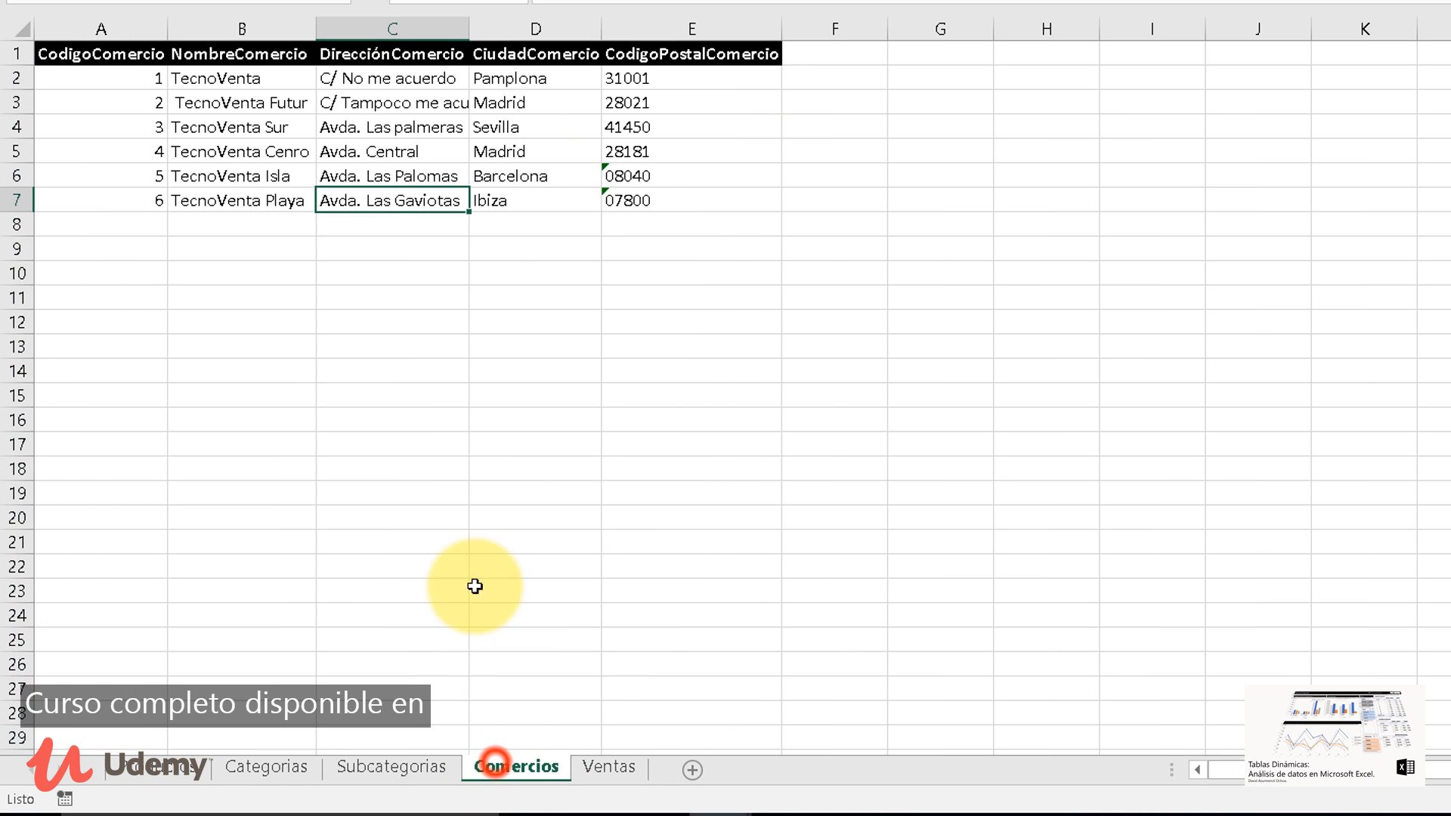
left_click(602, 760)
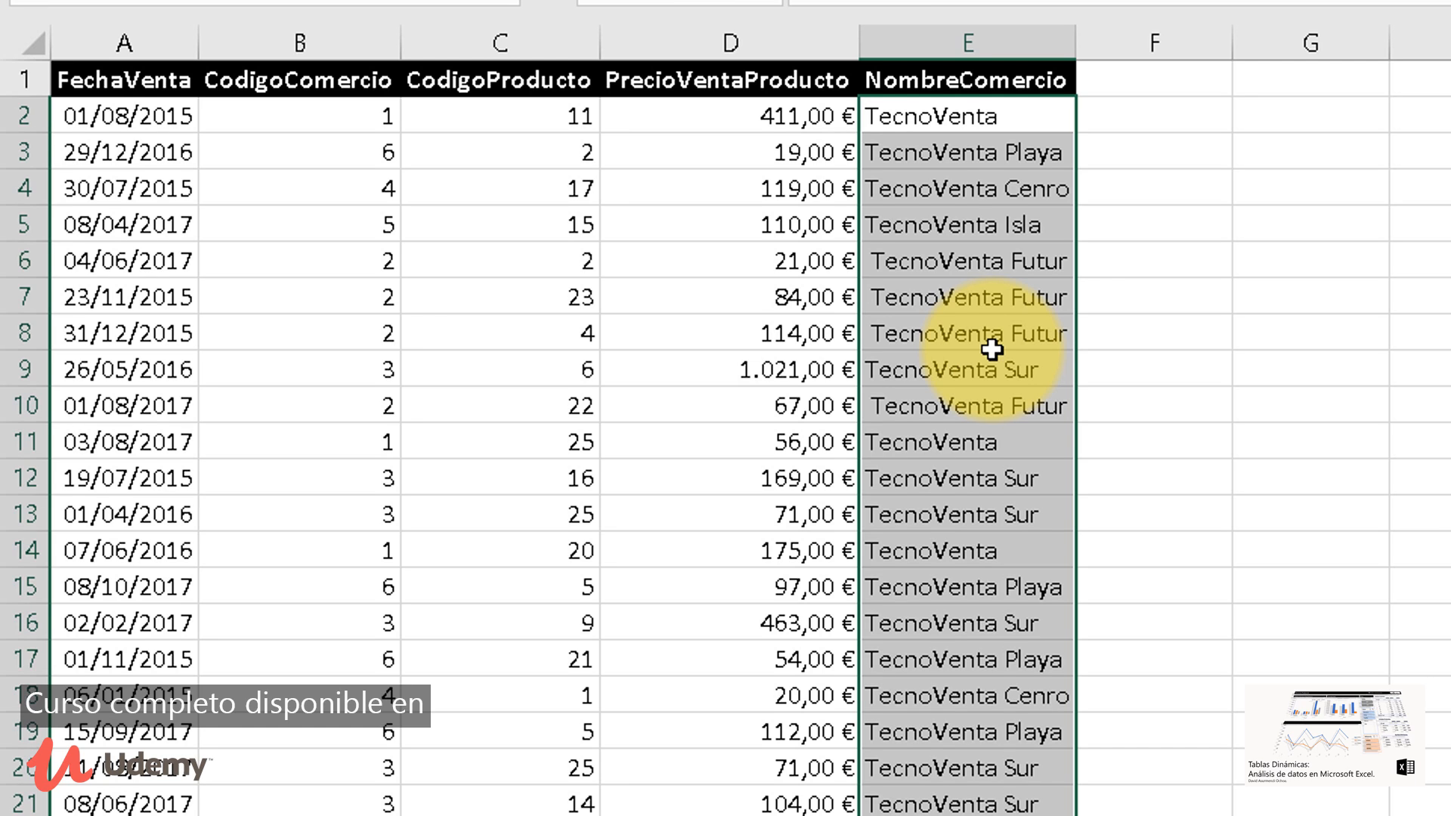
left_click(975, 264)
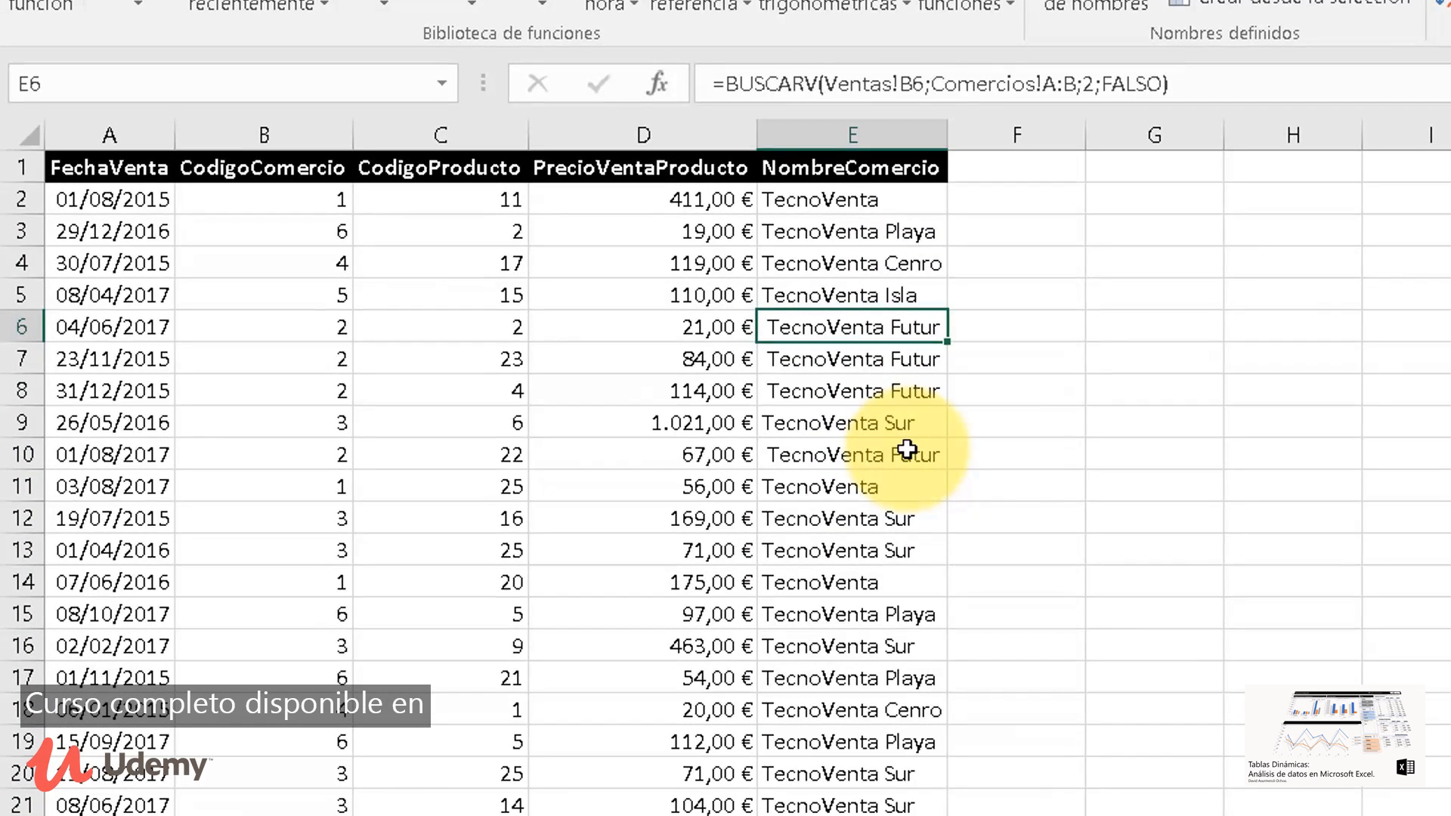
Replace the BUSCARV formulas from E2 down to the end of column E with their values
left_click(849, 200)
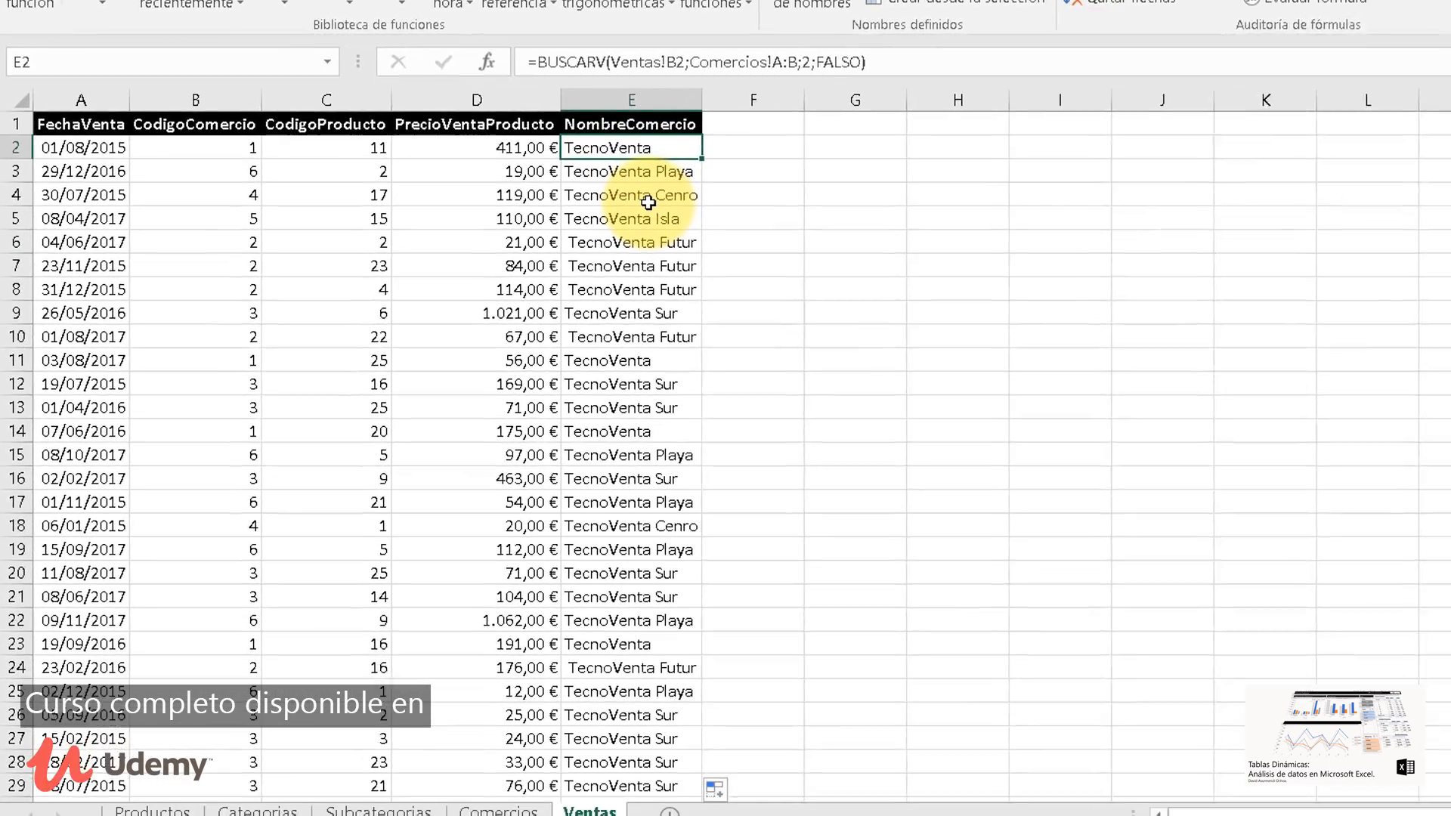
key("ctrl+shift+Down")
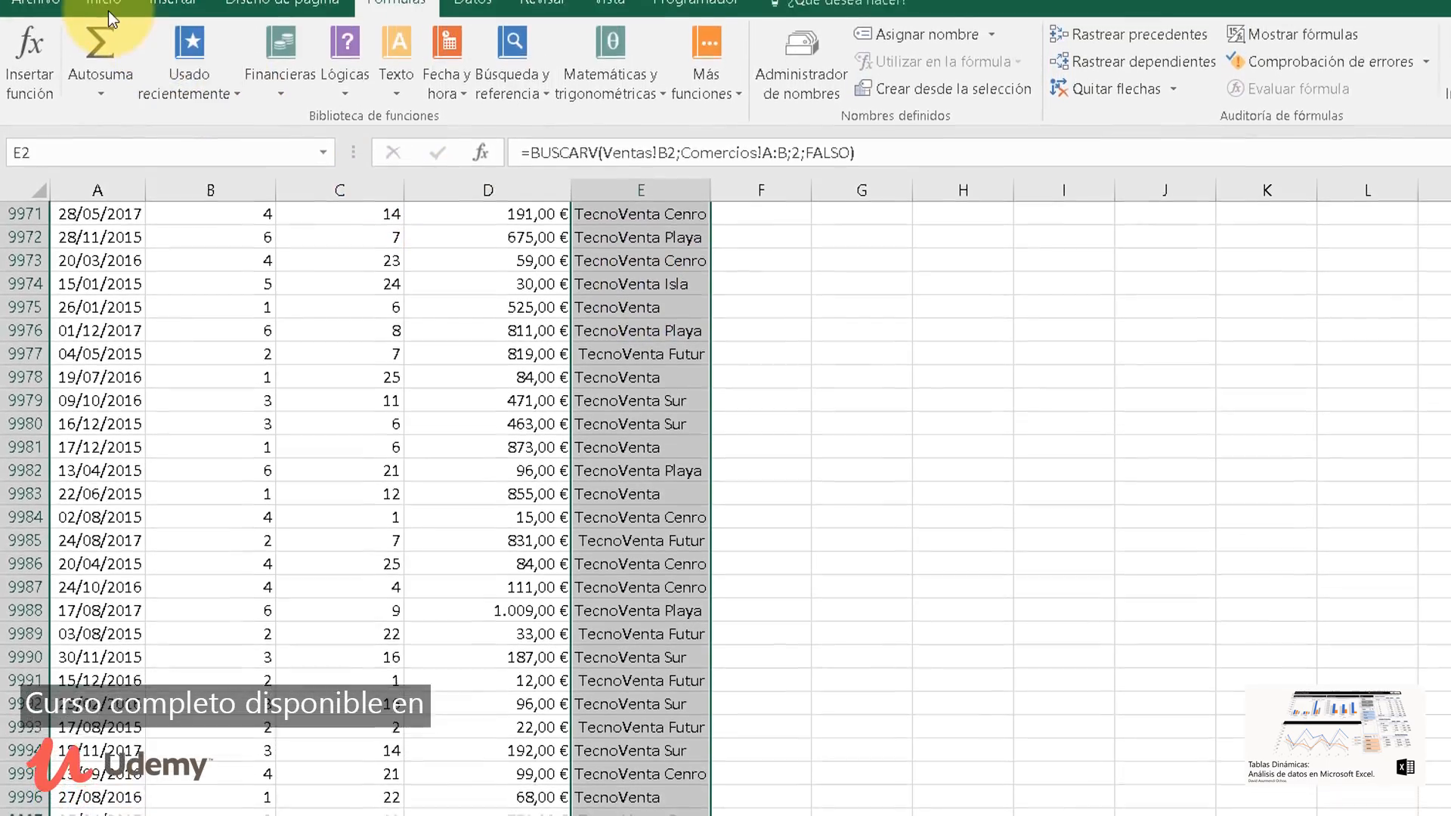
left_click(107, 10)
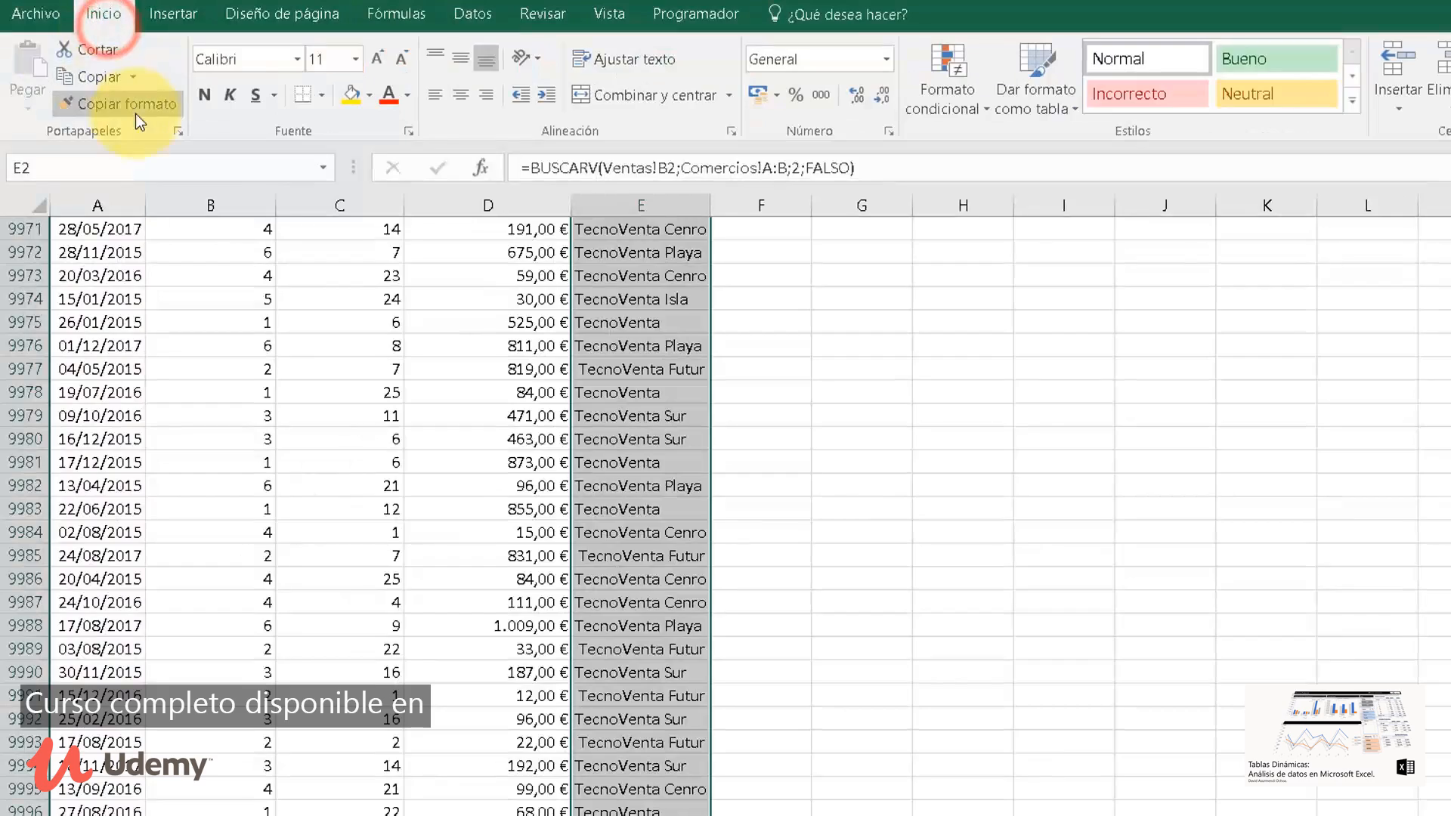
left_click(123, 62)
key("ctrl+BackSpace")
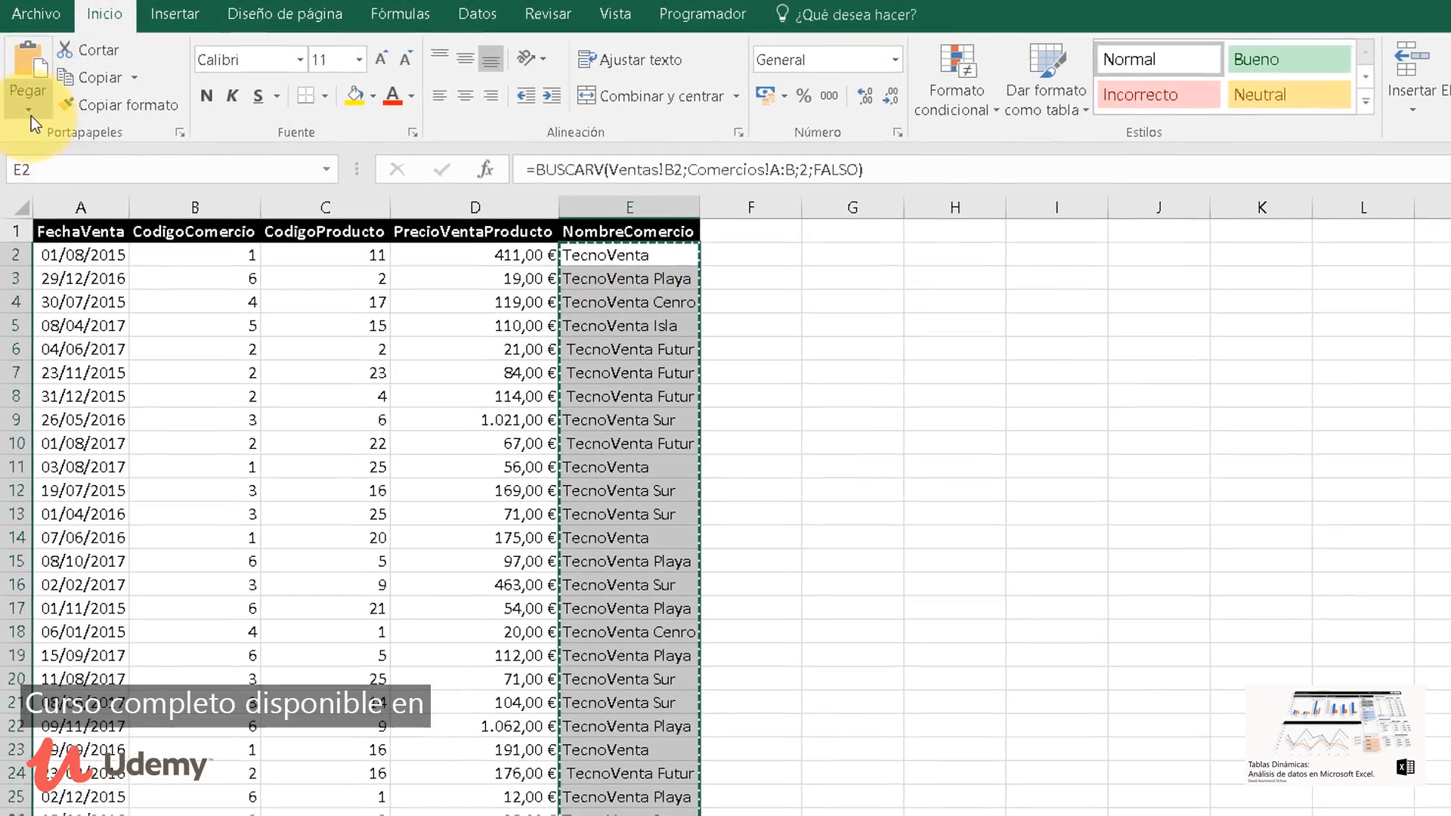
left_click(29, 112)
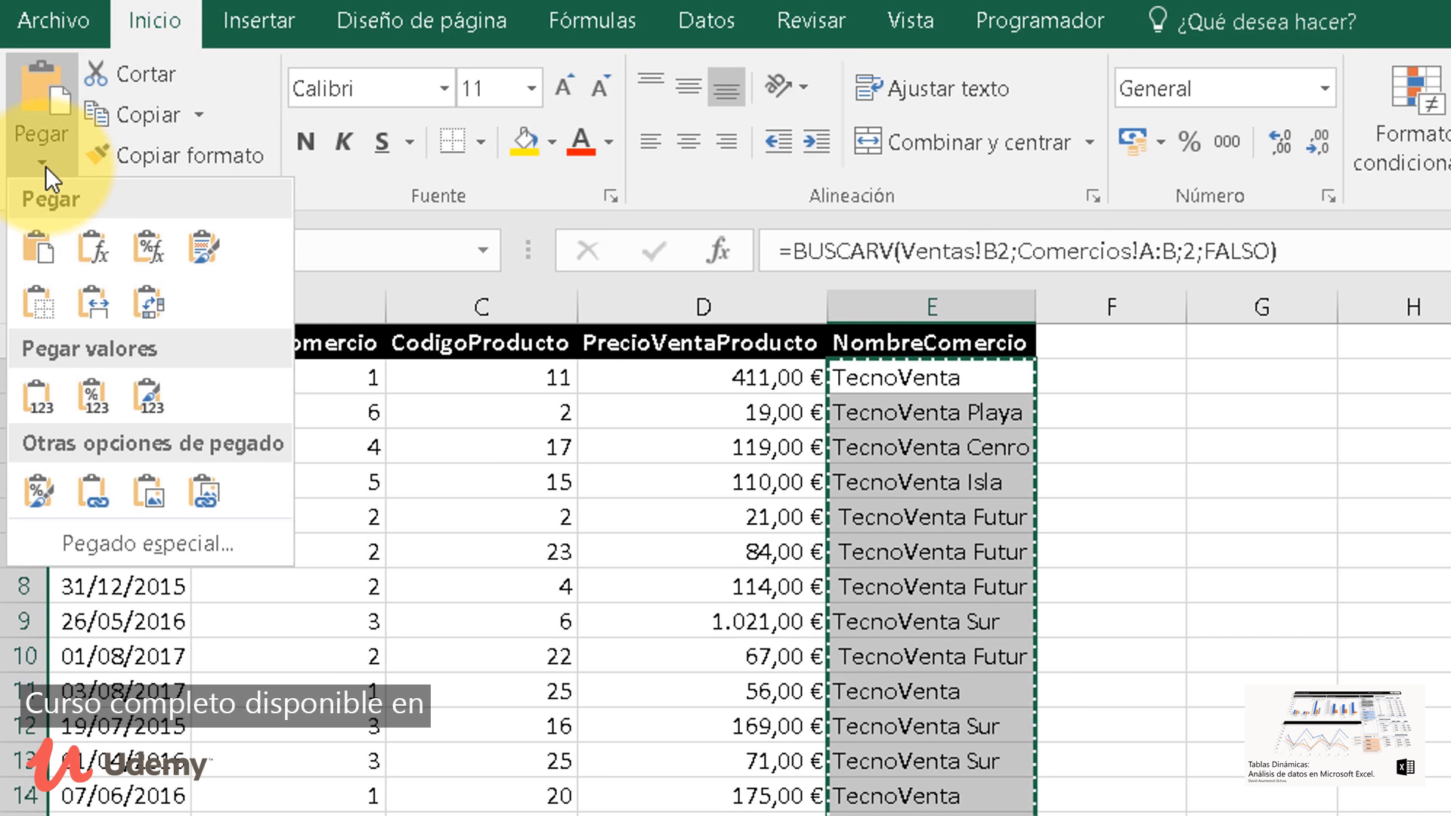
left_click(40, 396)
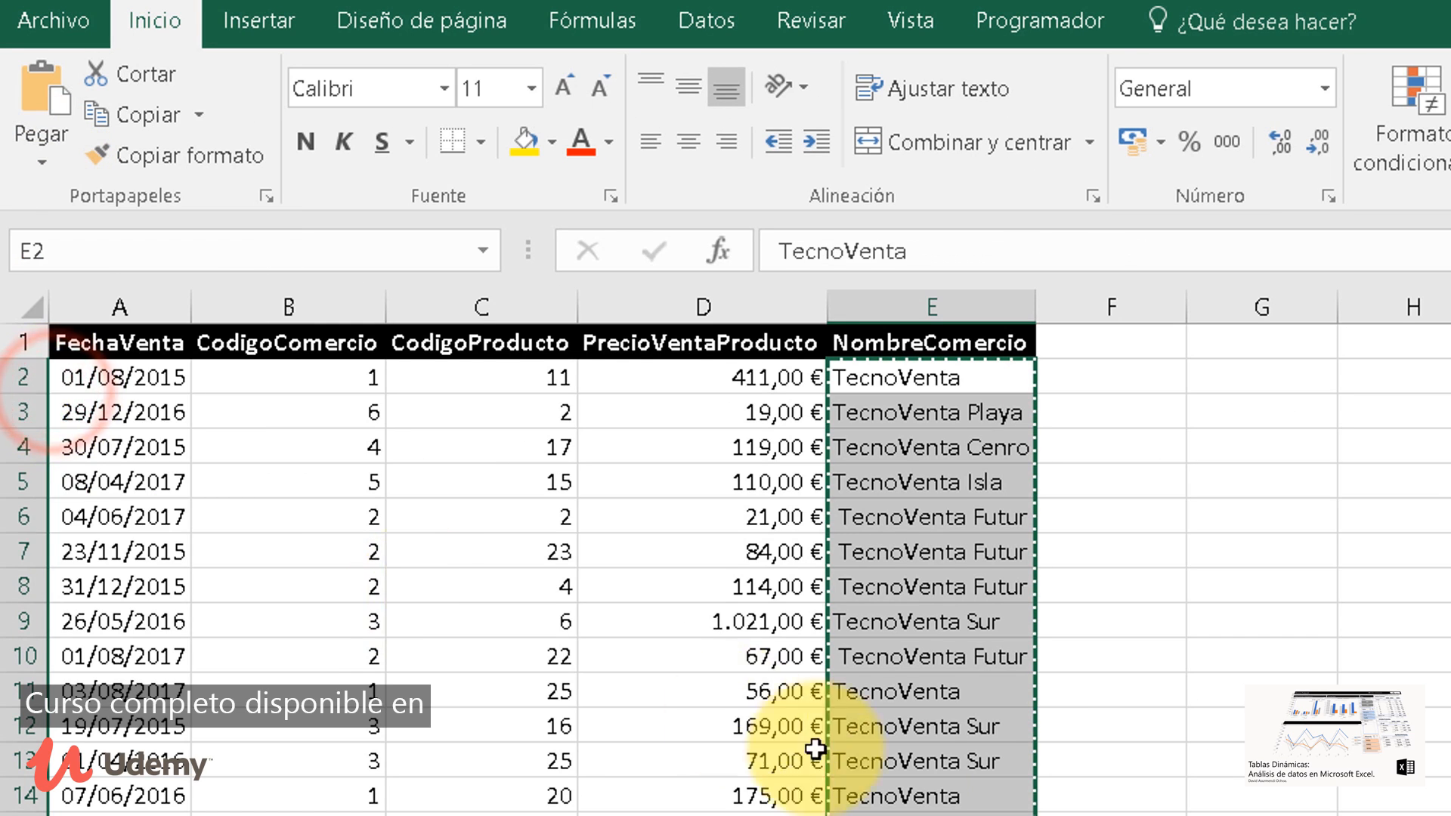
Check the contents of cells E12 and E3 for formulas, and clear the copy selection around column E
left_click(953, 712)
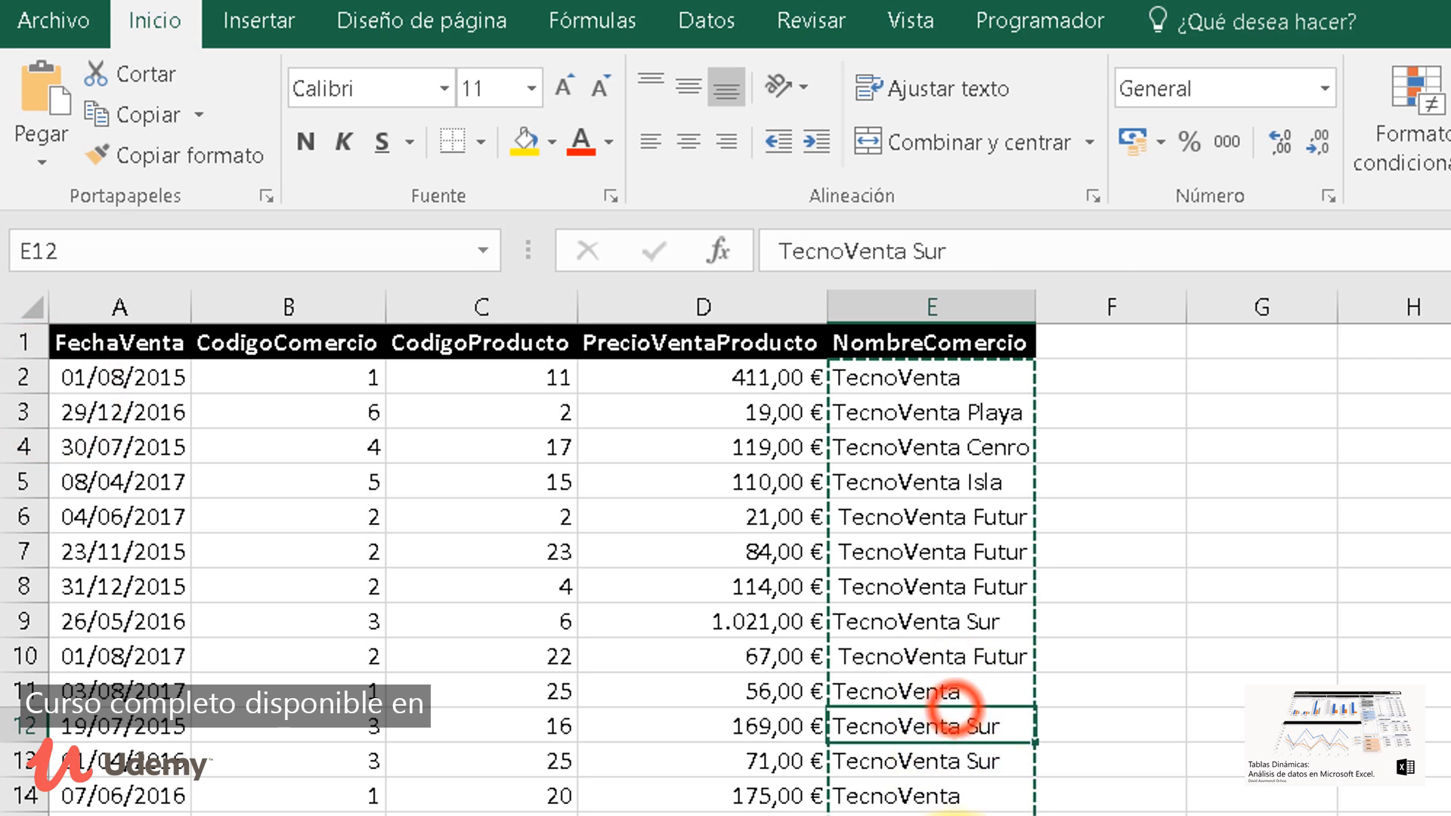
double_click(924, 412)
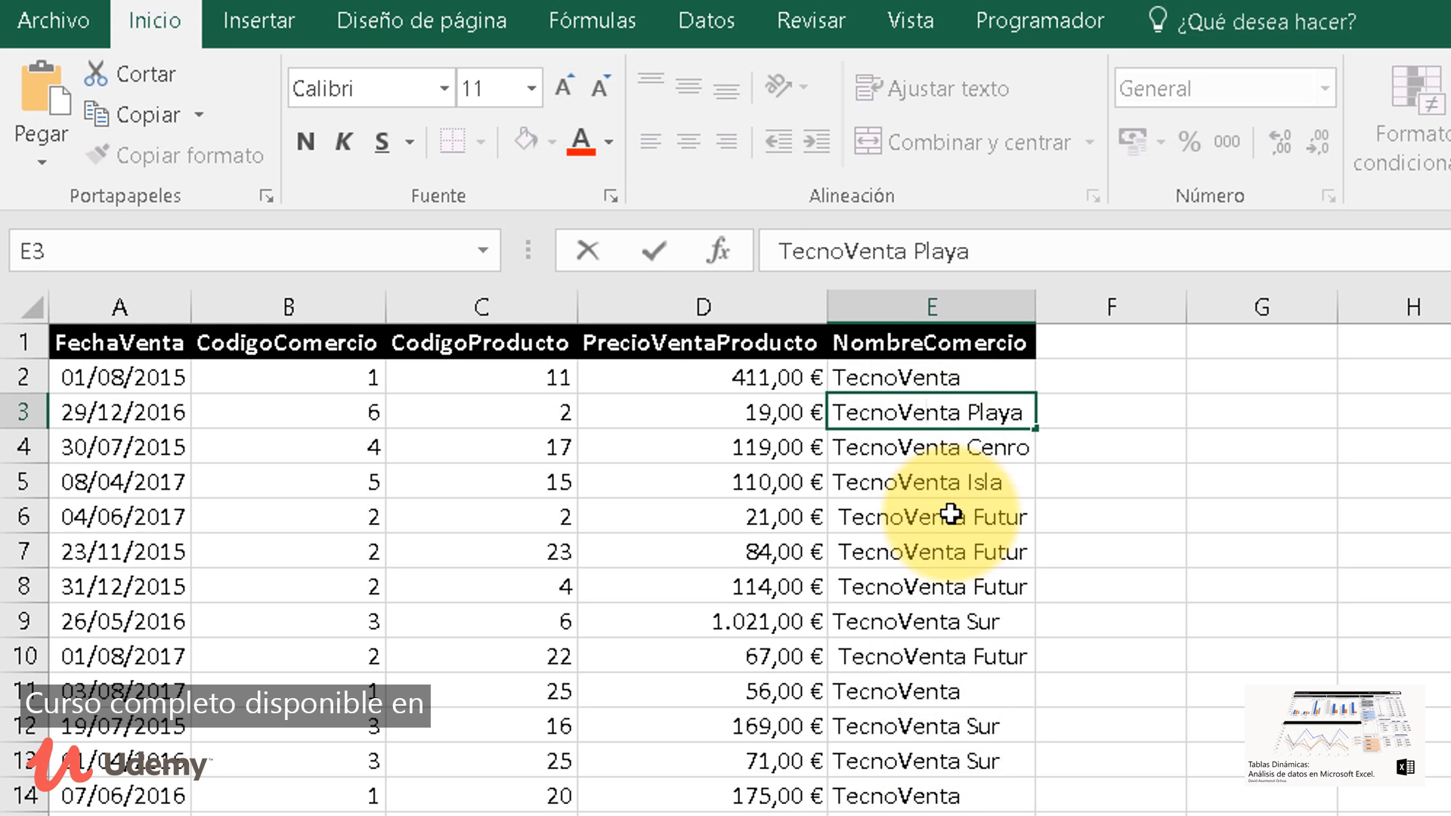
key("Return")
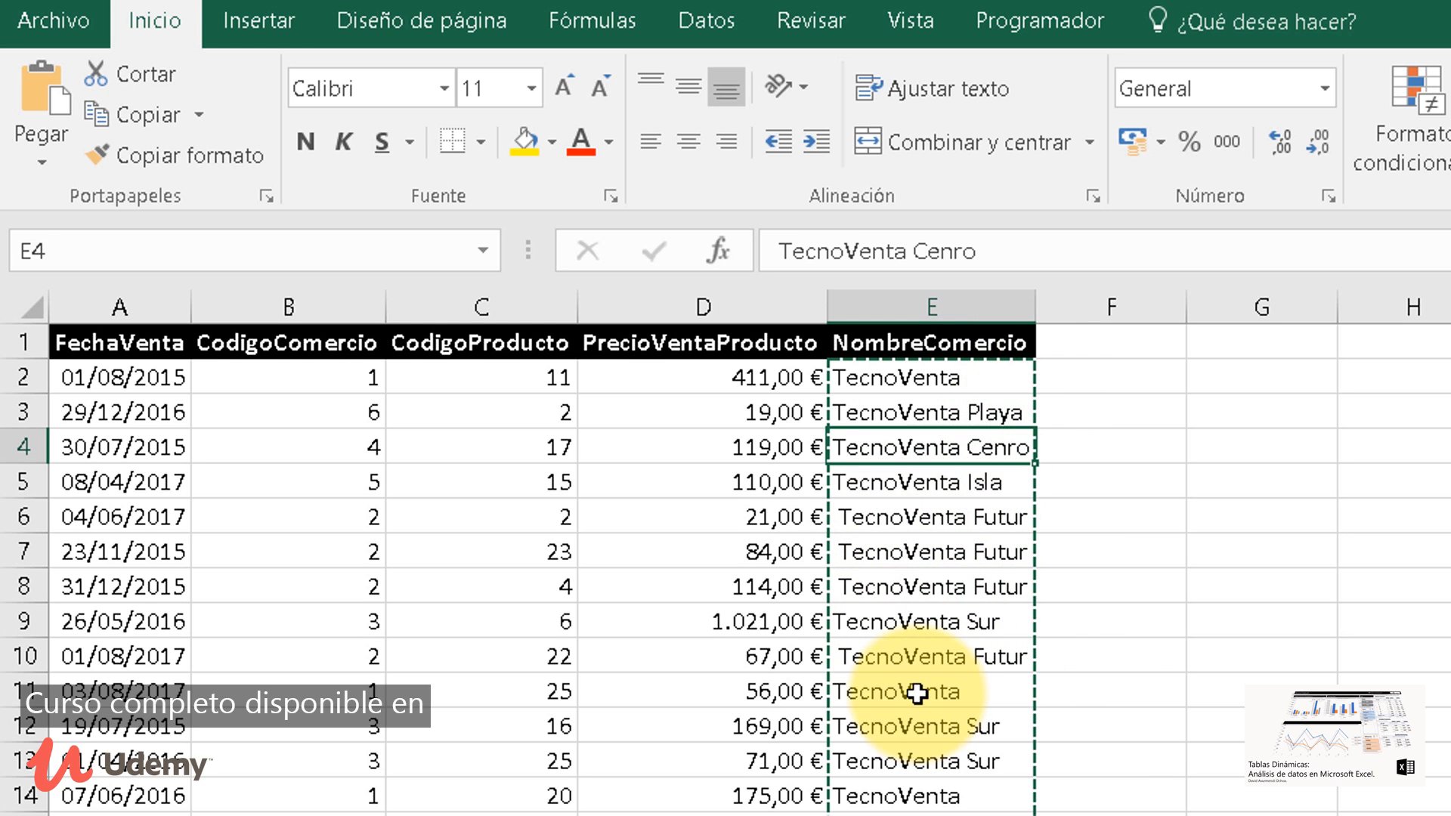
key("Escape")
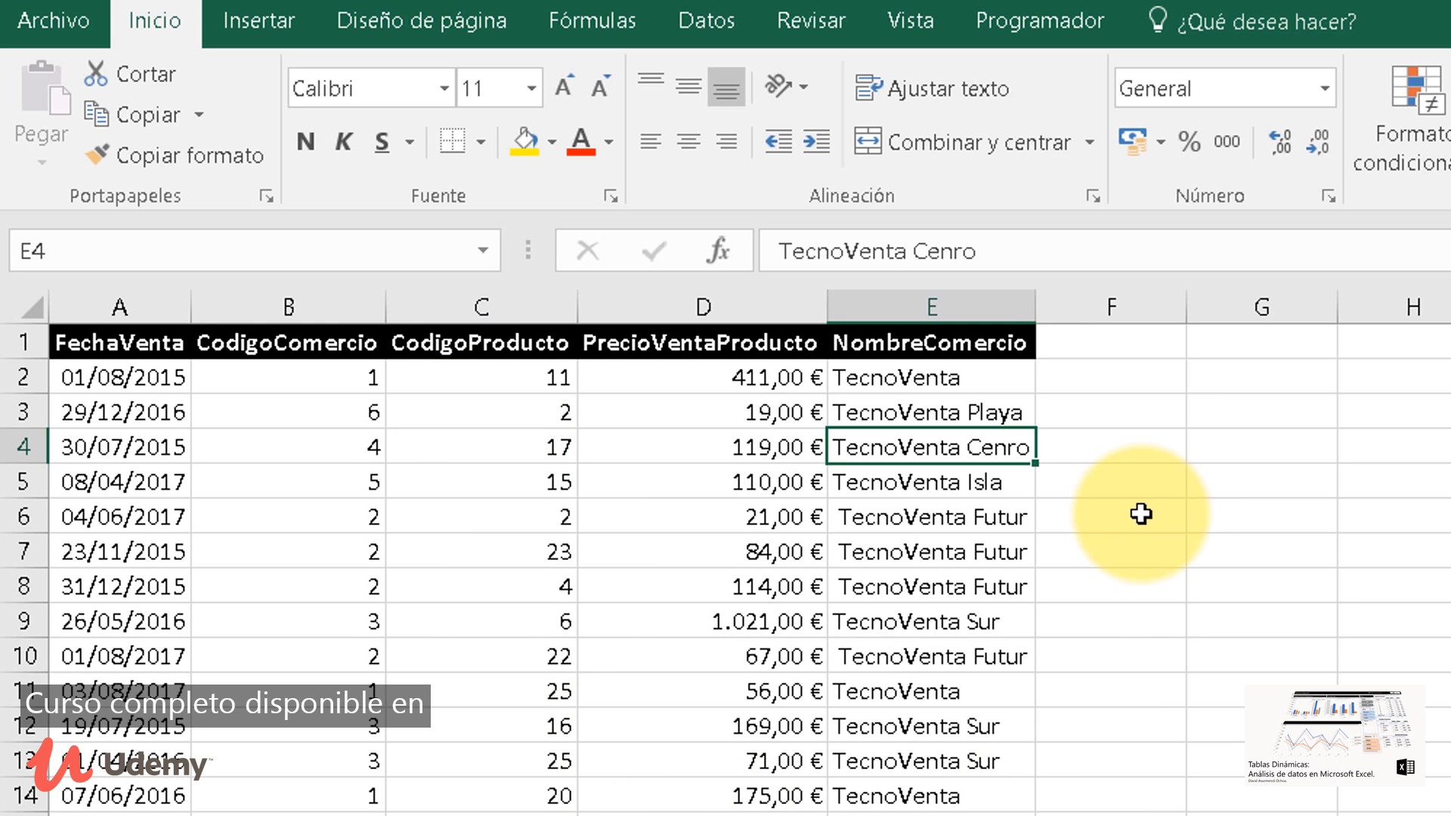
Add the header NombreProducto in cell F1 and fit column F to its text
left_click(1086, 345)
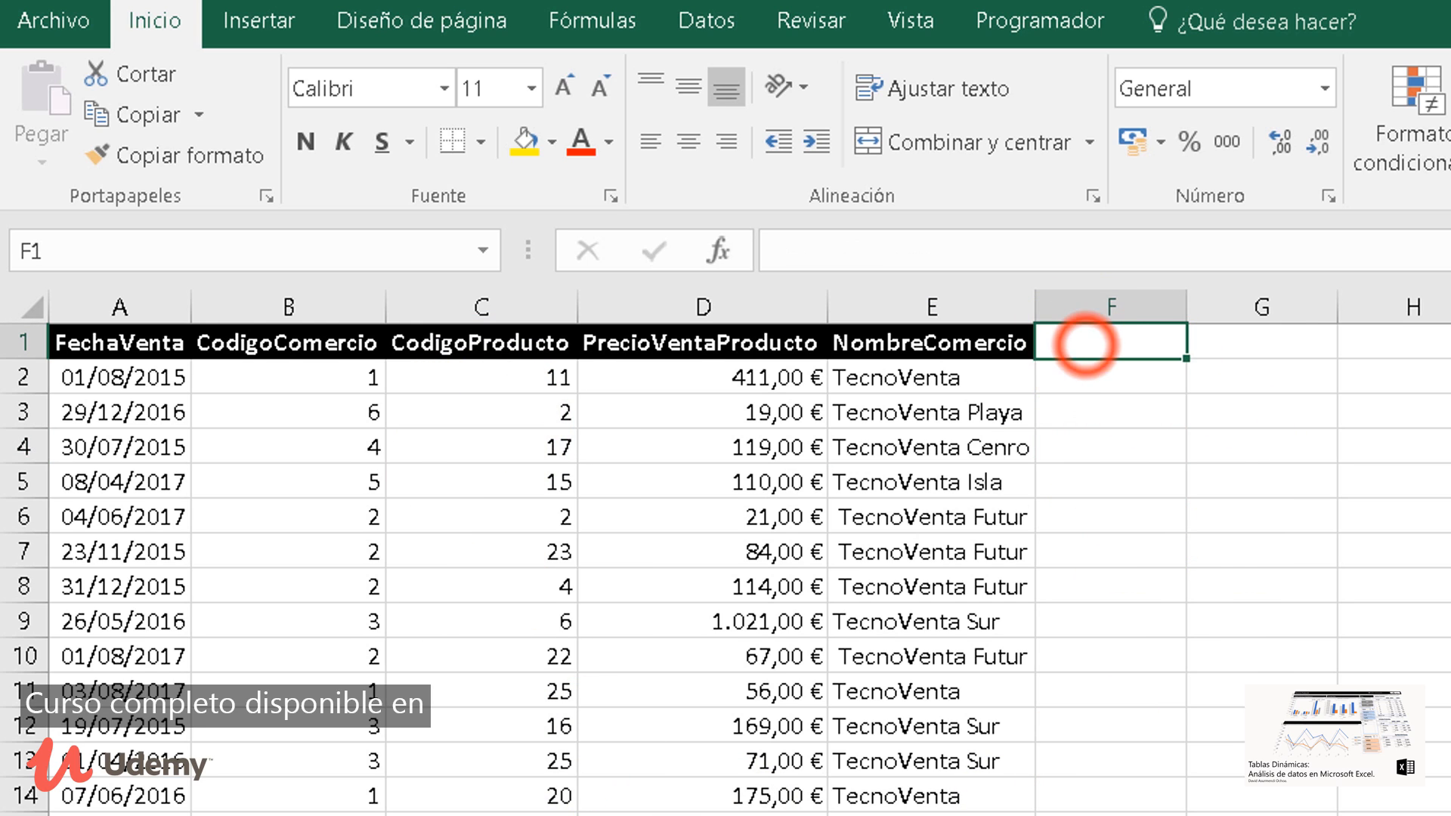
type("NombreProducto")
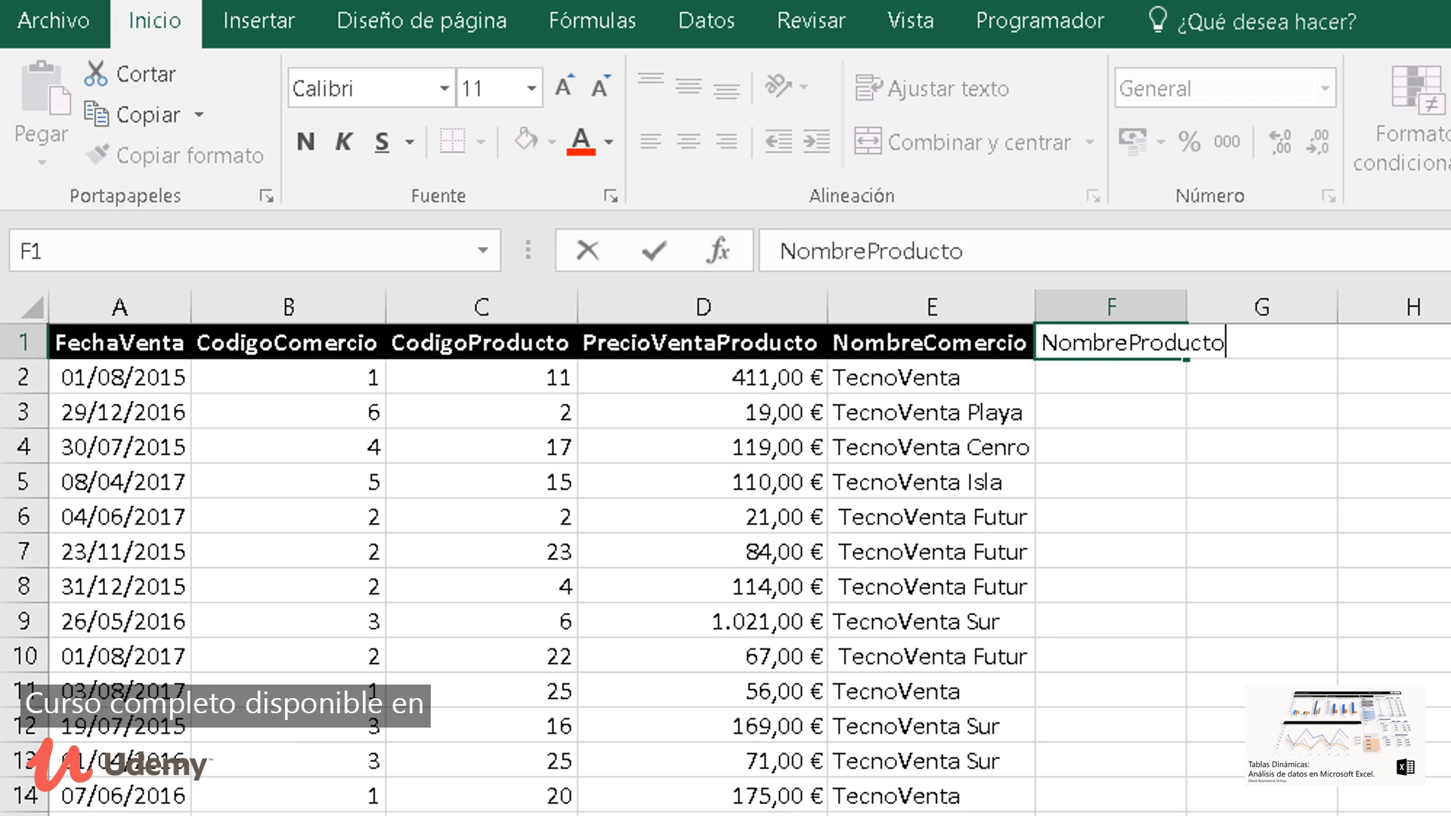
key("Return")
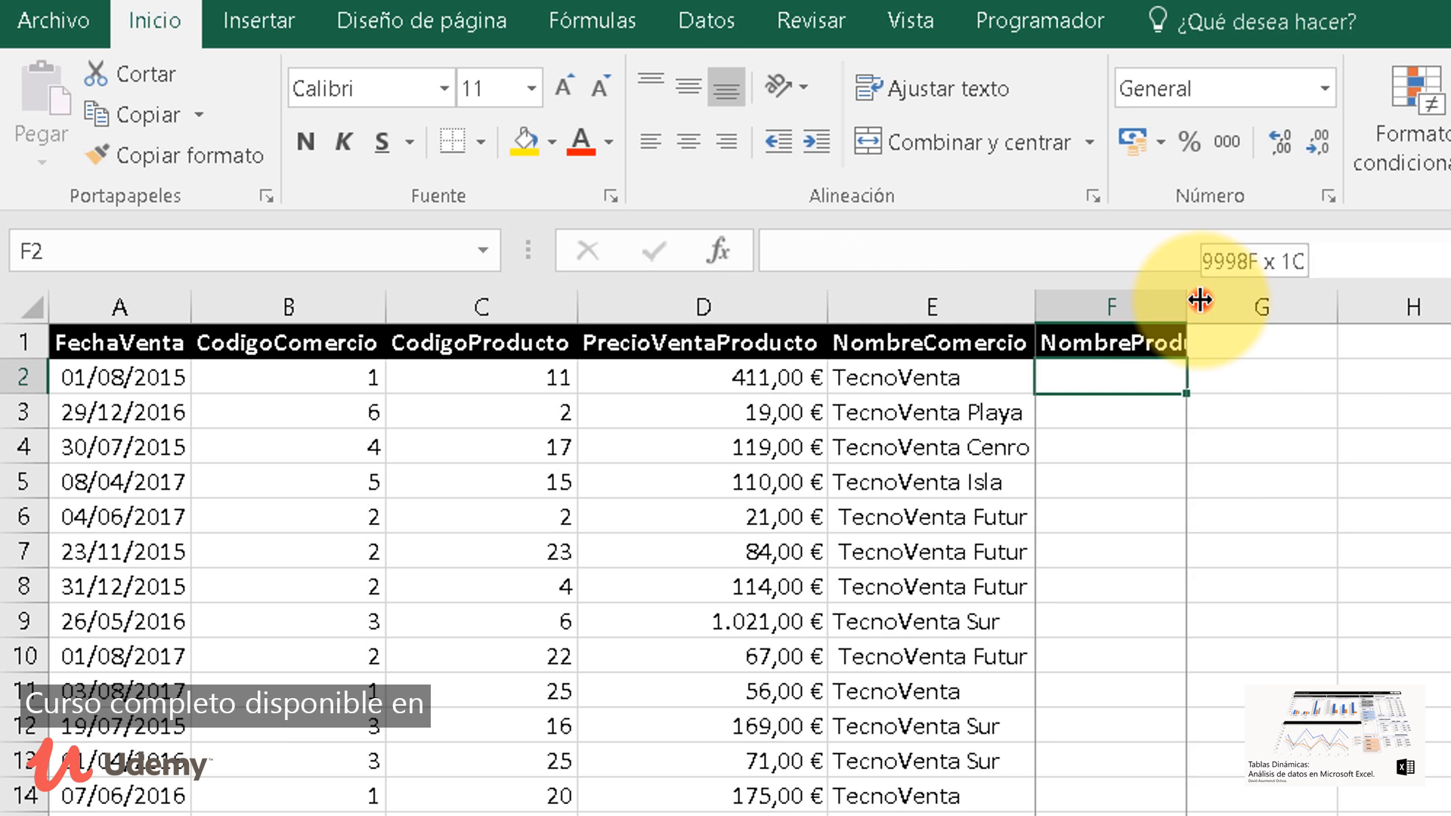
double_click(1186, 306)
Start a BUSCARV formula in cell F2 with the CodigoProducto cell C2 as lookup value, ending the argument with a semicolon
type("=buscar")
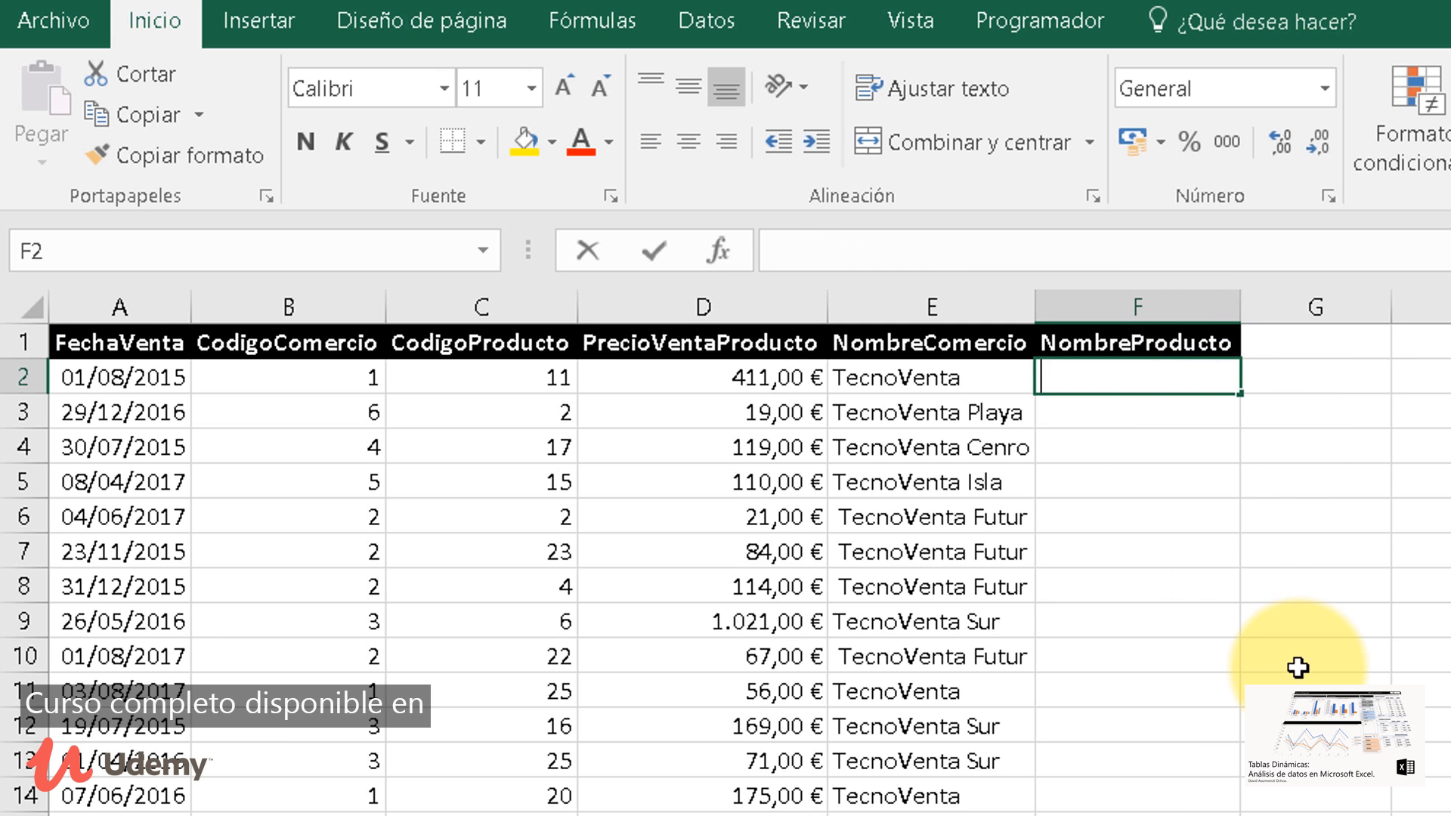
type("v")
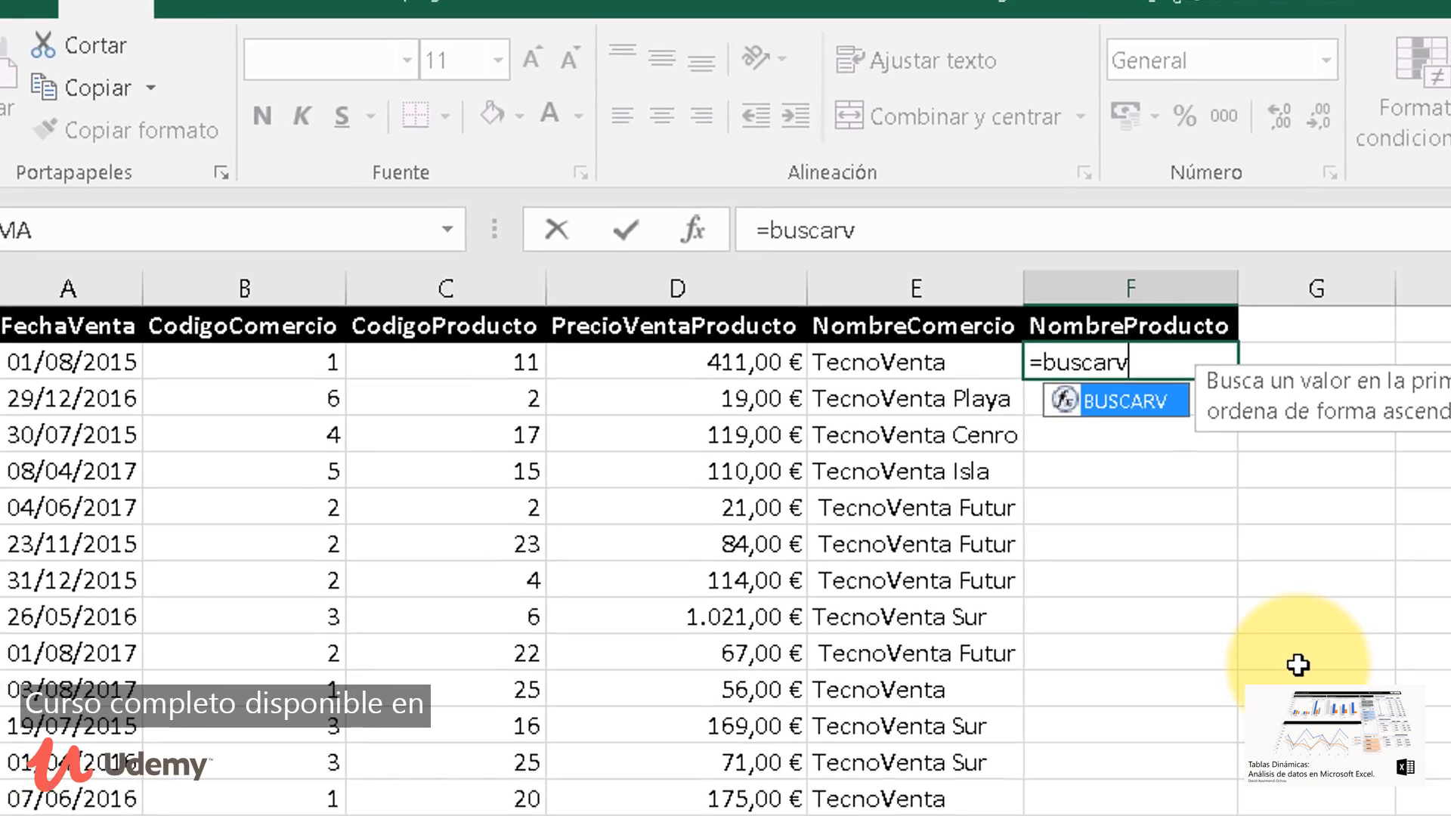
key("Tab")
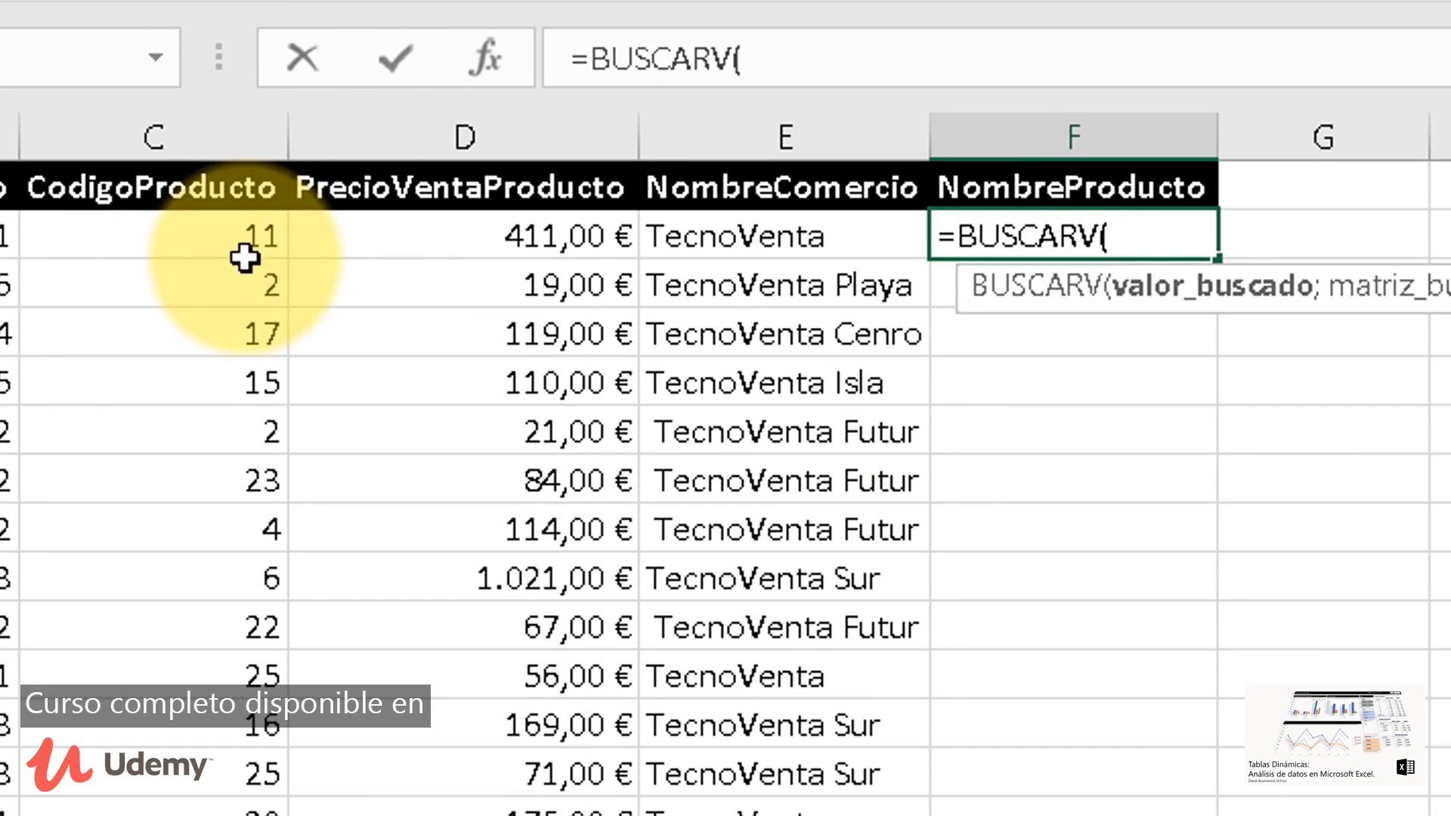
left_click(170, 234)
type(";")
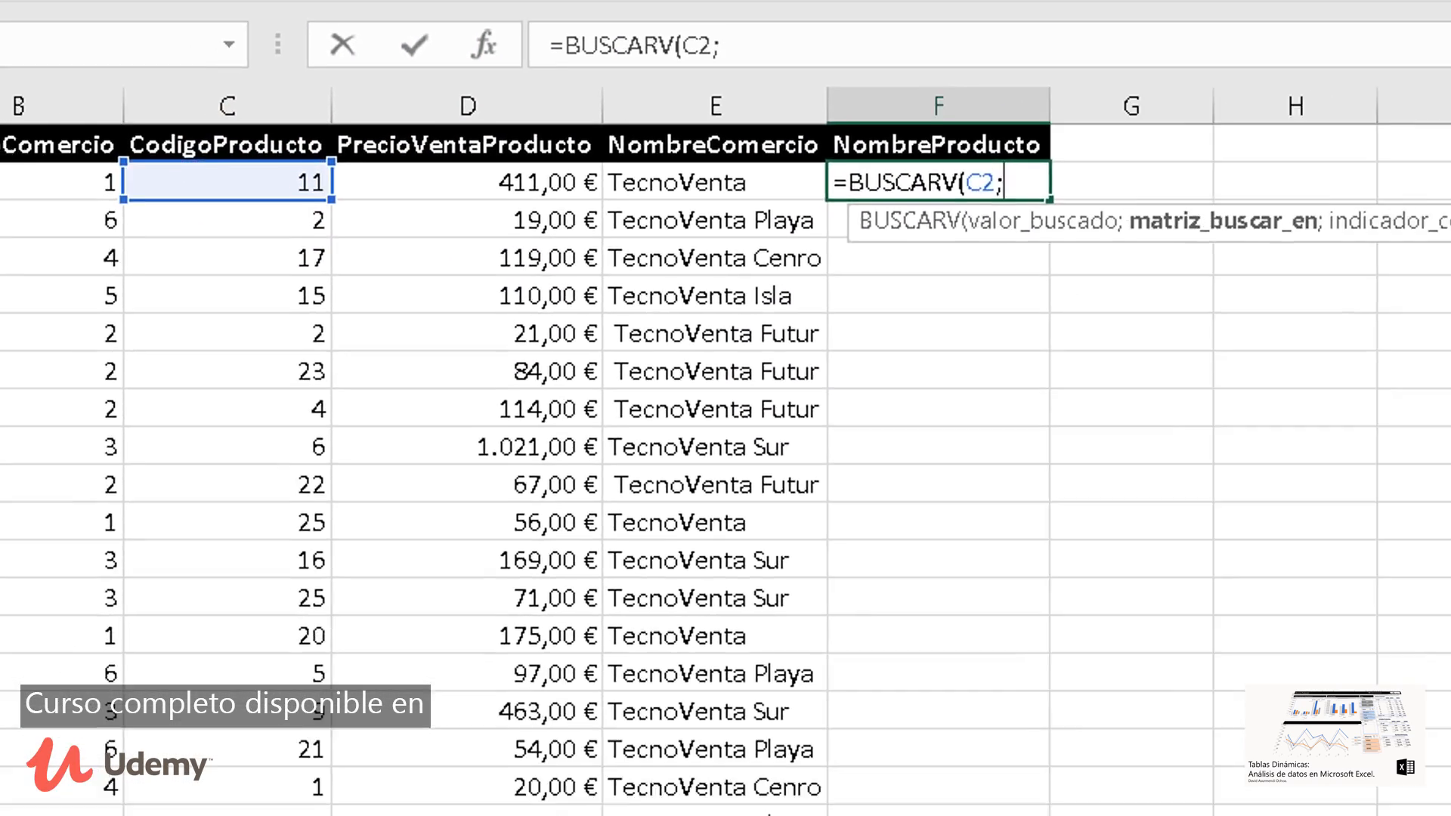
Set the lookup table to columns A:C of the Productos sheet and the column index to 3, separated by a semicolon
left_click(174, 778)
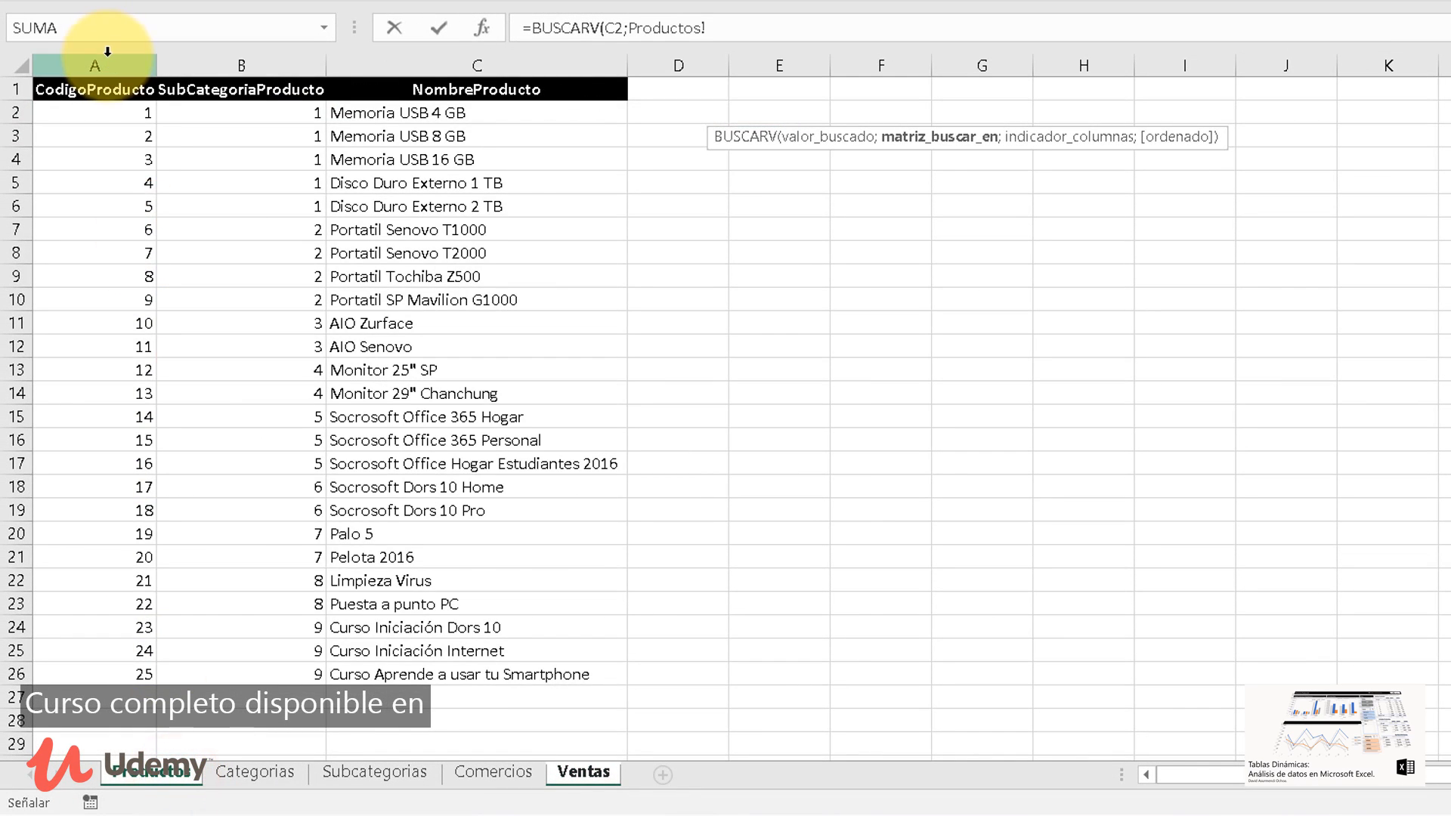
left_click_drag(114, 60, 418, 65)
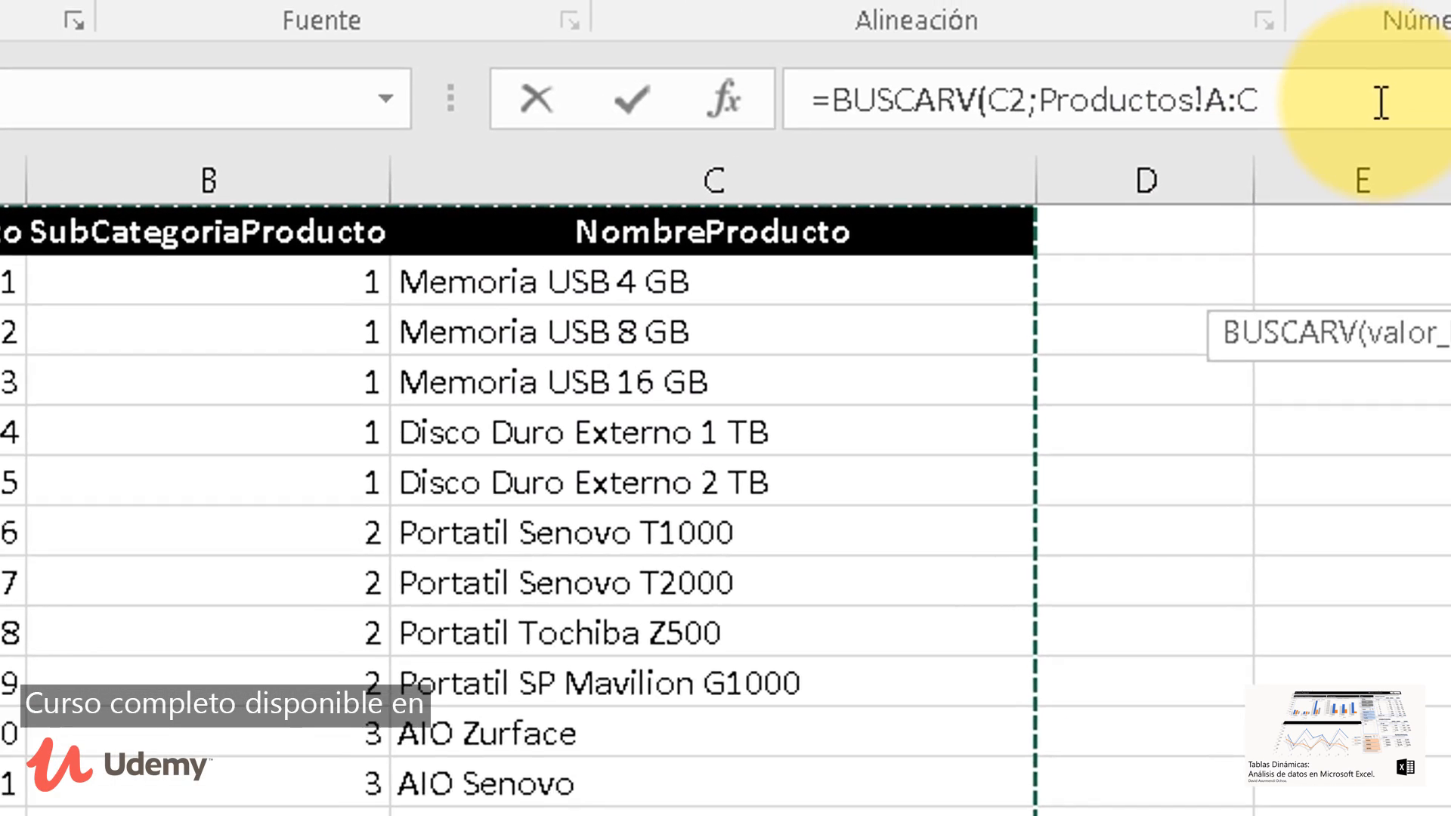
type(";")
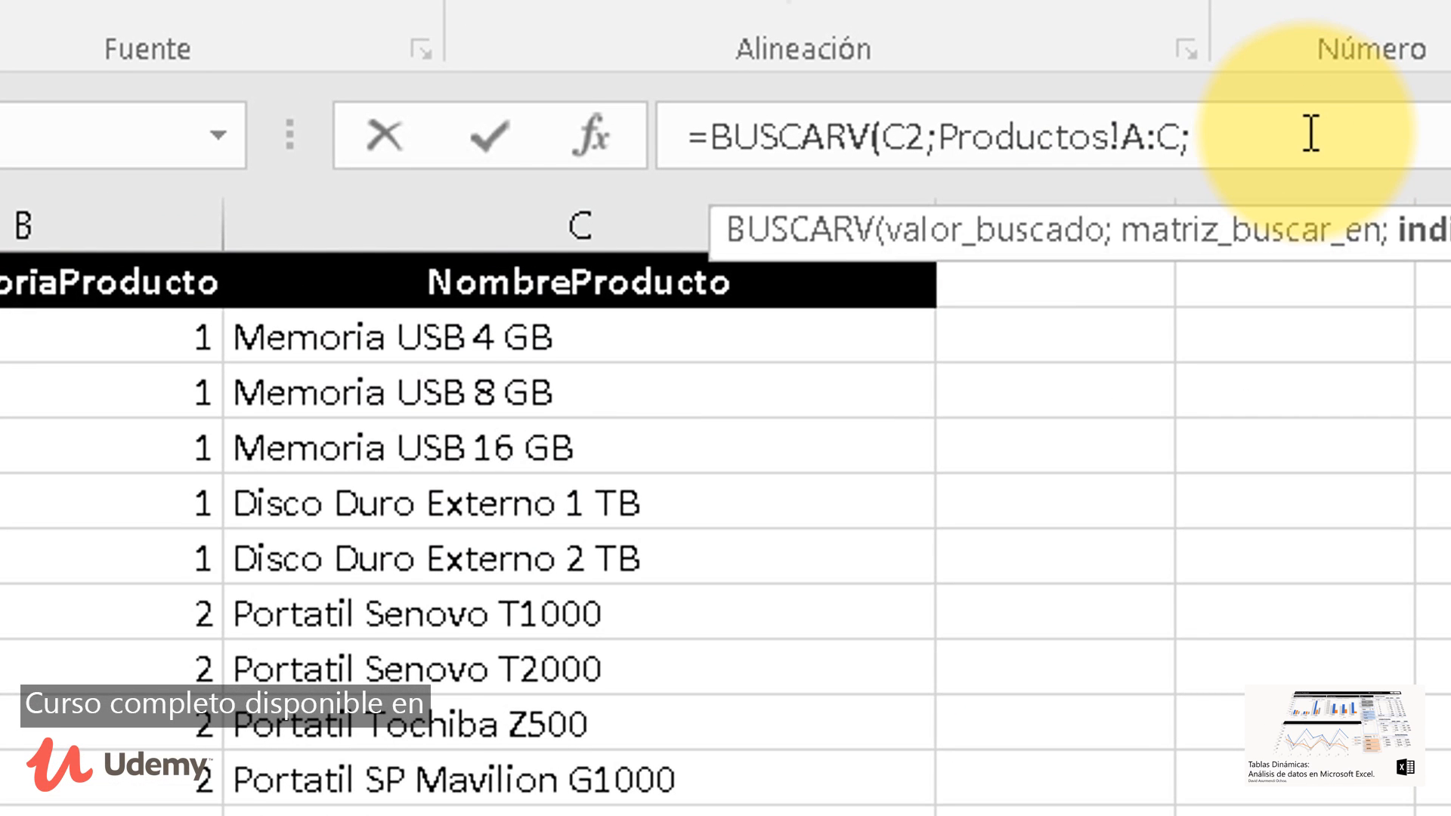
type("3")
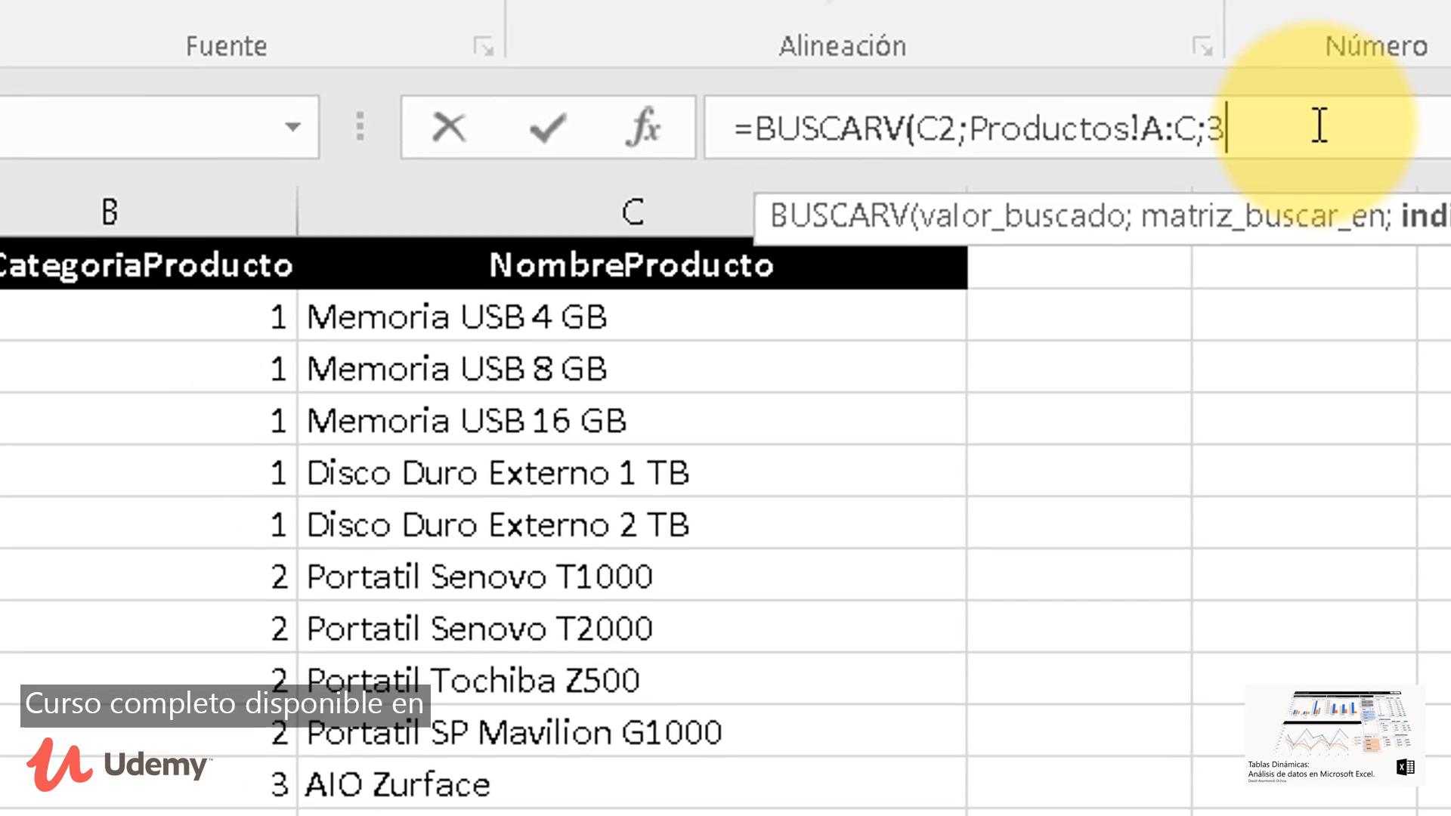
Set the match type of the F2 BUSCARV to FALSO for an exact match, then close and confirm the formula
type(";fl")
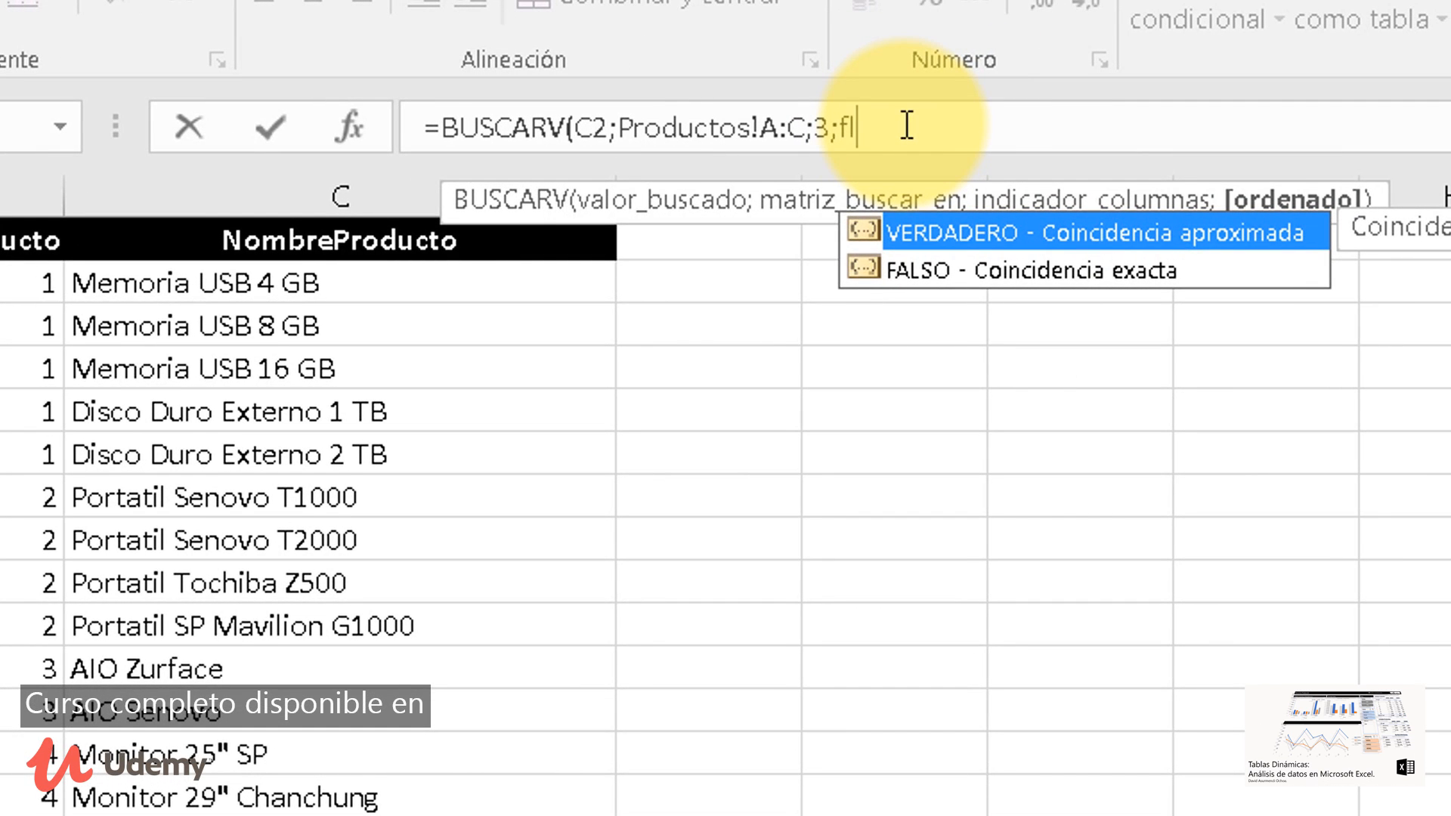
key("BackSpace")
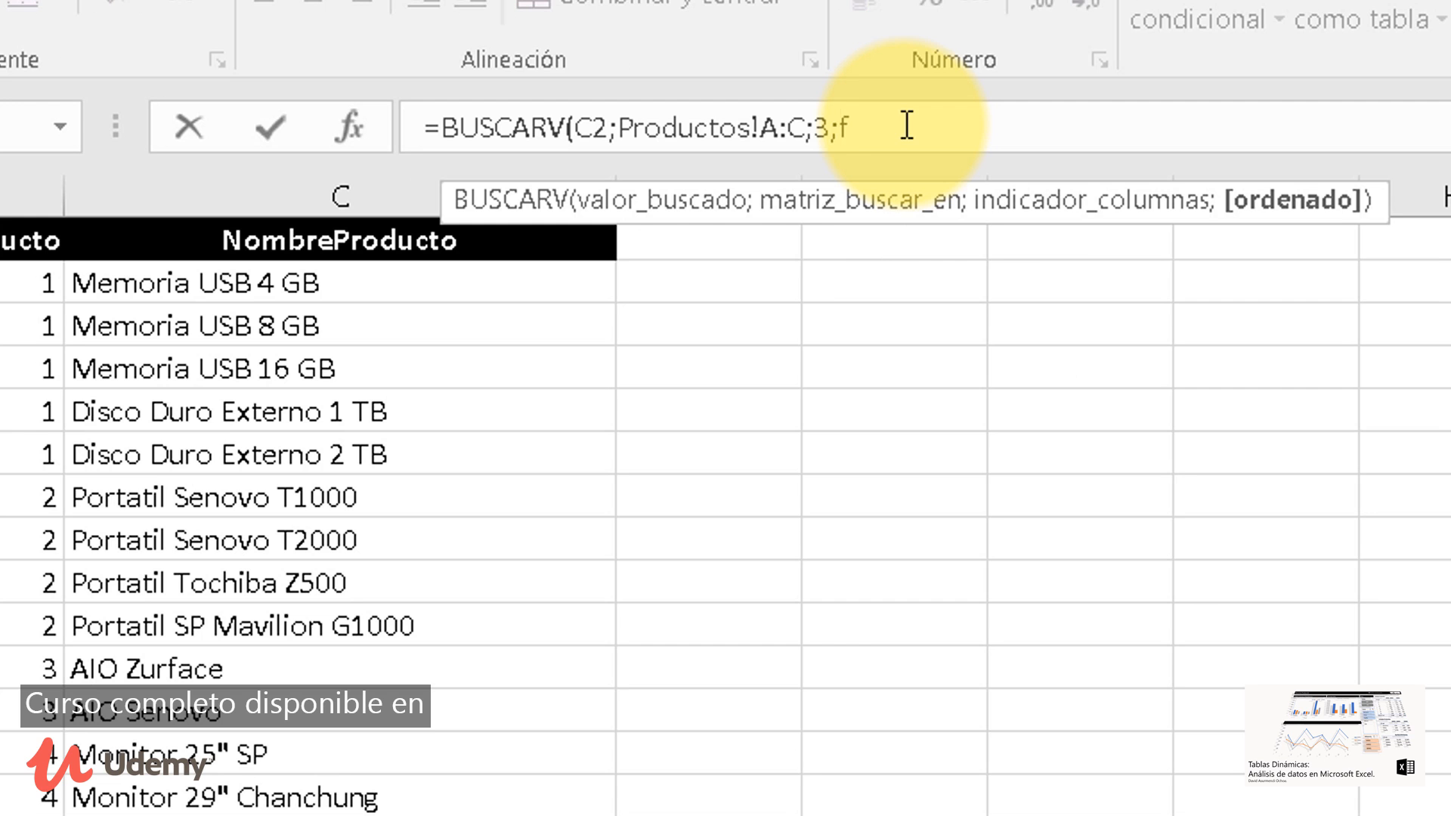
type("al")
key("Down")
key("Tab")
type(")")
key("Return")
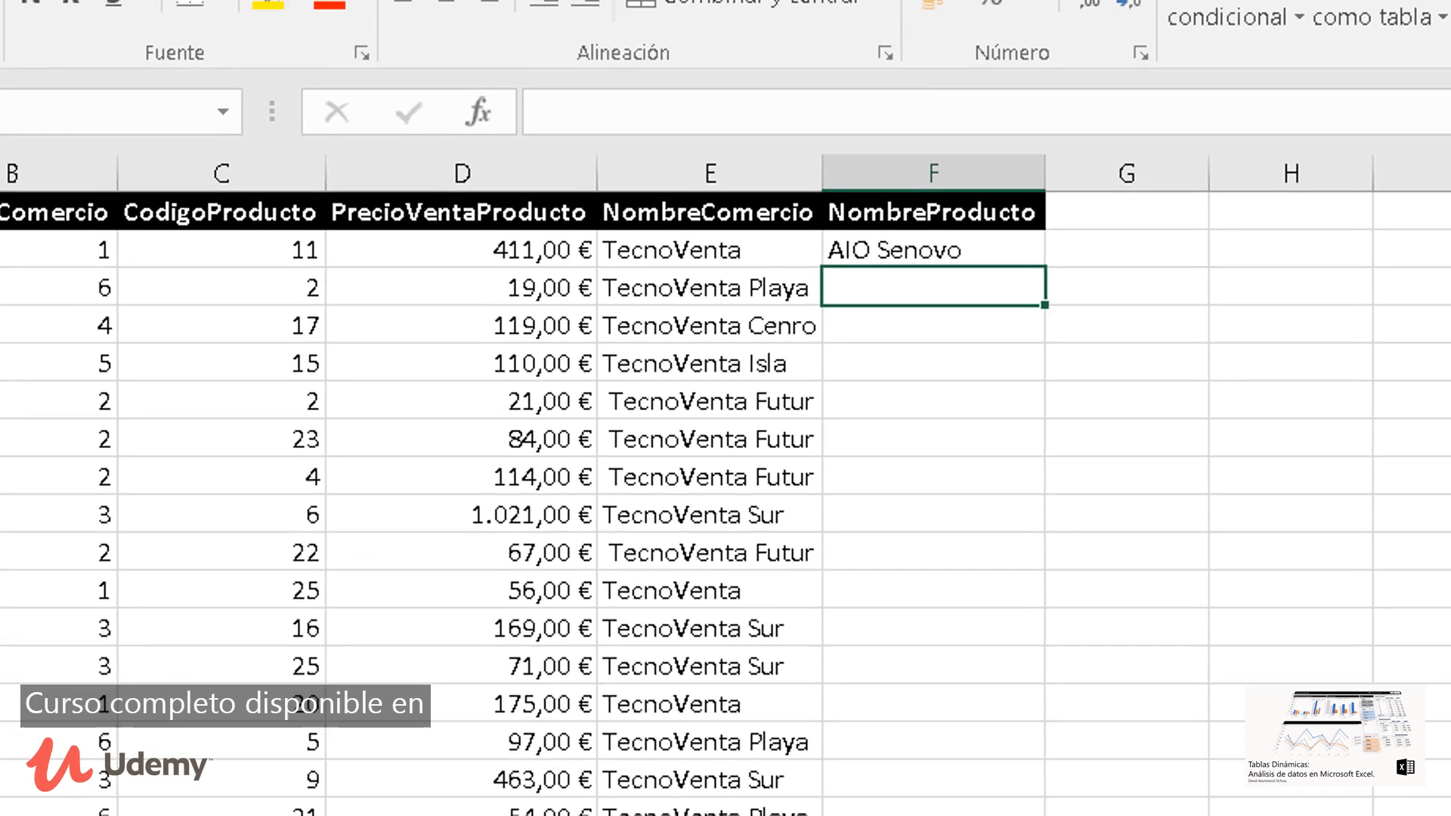
Fill the BUSCARV formula from cell F2 down the whole NombreProducto column of the Ventas sheet
left_click(1084, 204)
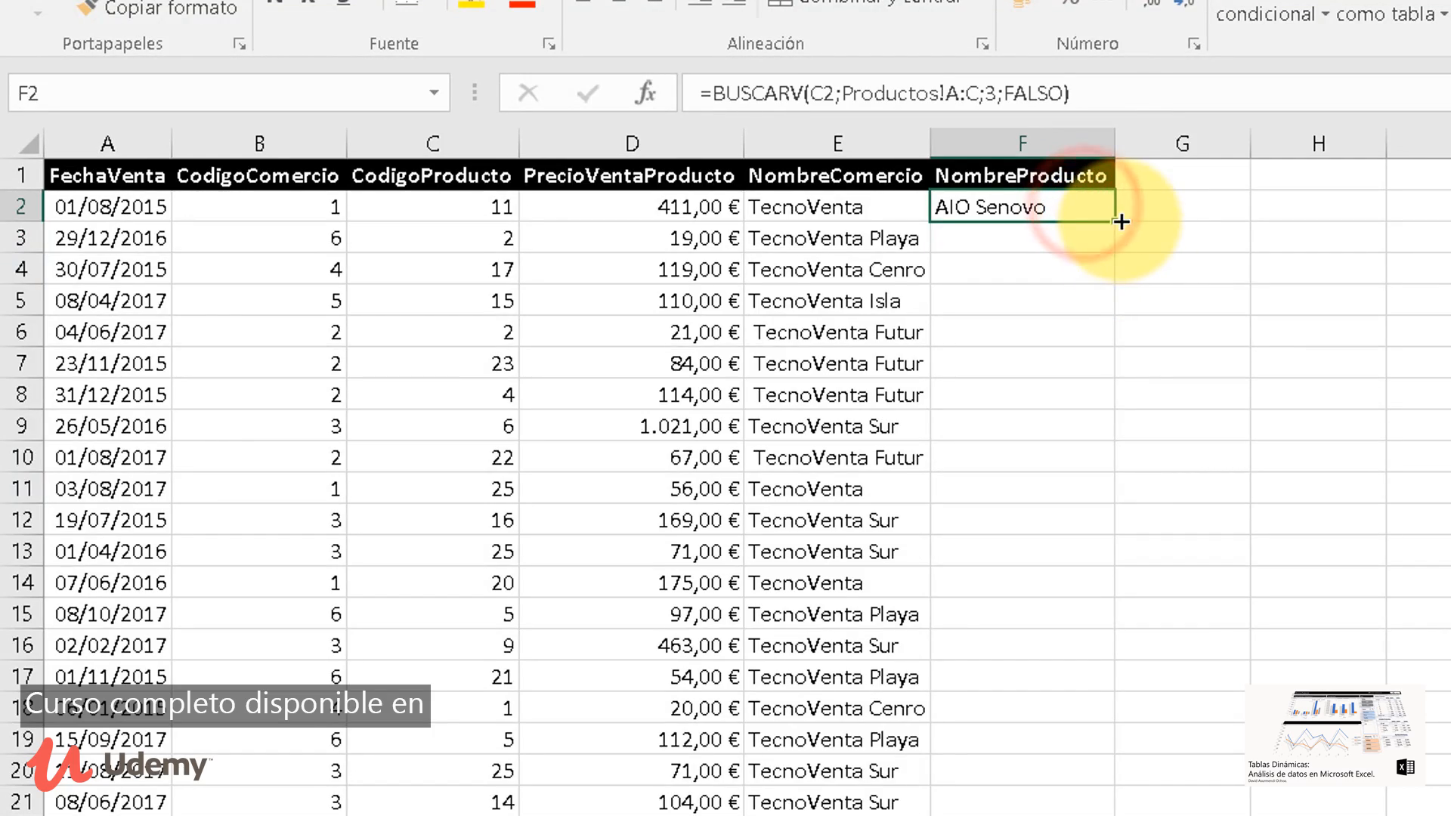
double_click(1114, 219)
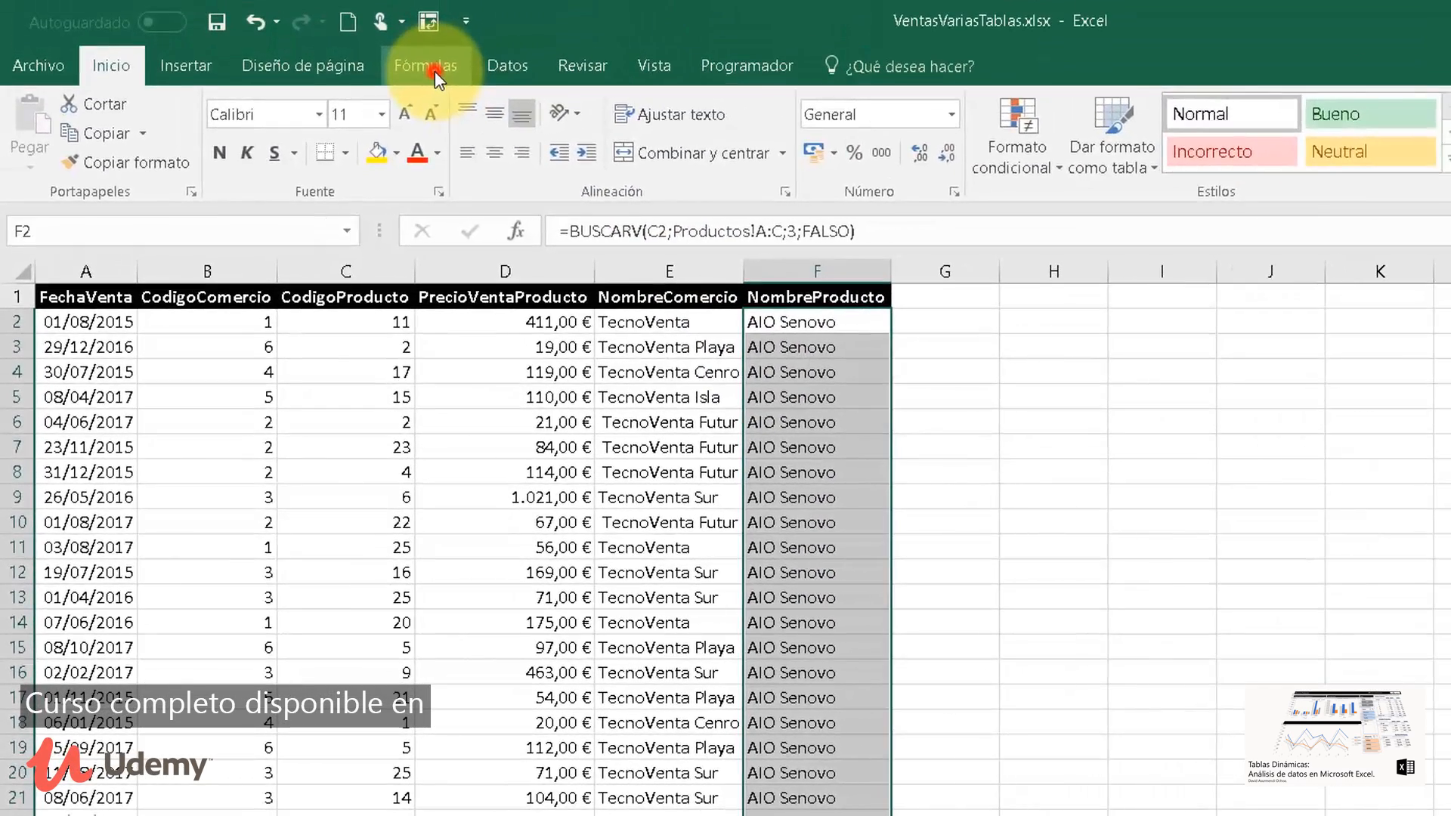
Recalculate the workbook manually and fit the width of column F to the product names
left_click(433, 68)
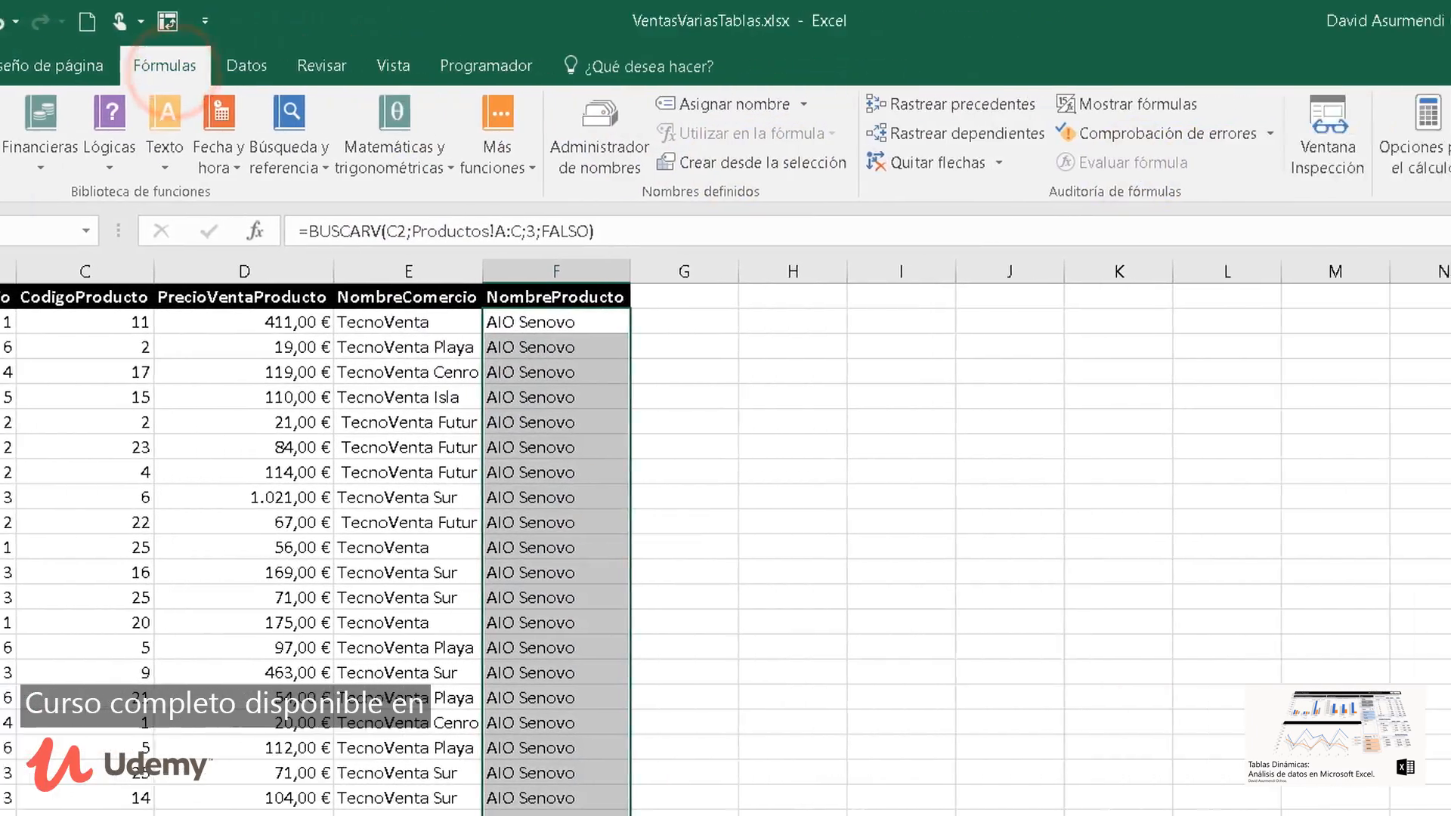
left_click(1277, 115)
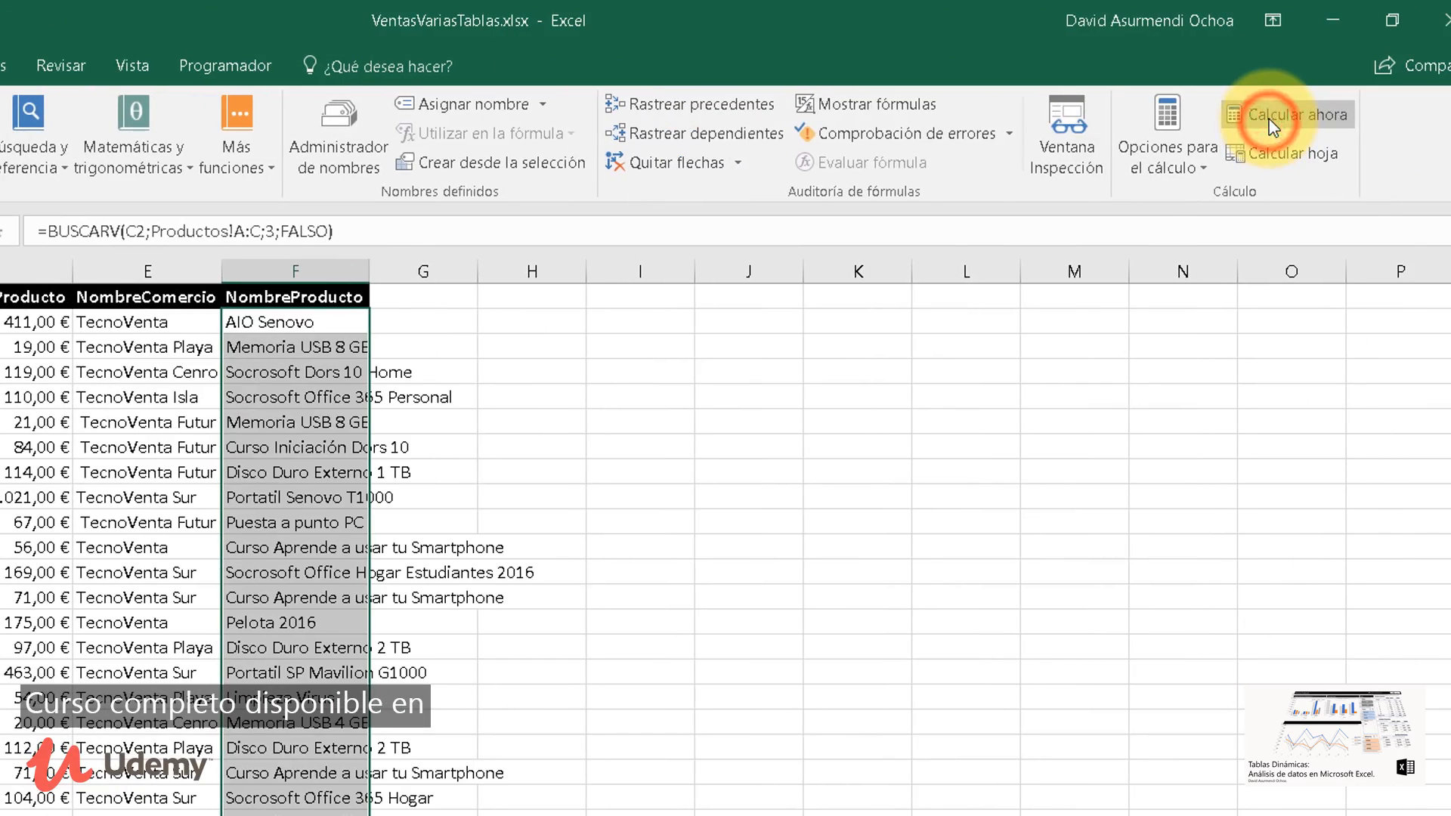
double_click(369, 270)
Check the product name looked up in F3 of Ventas against product code 2 in the Productos sheet
left_click(350, 347)
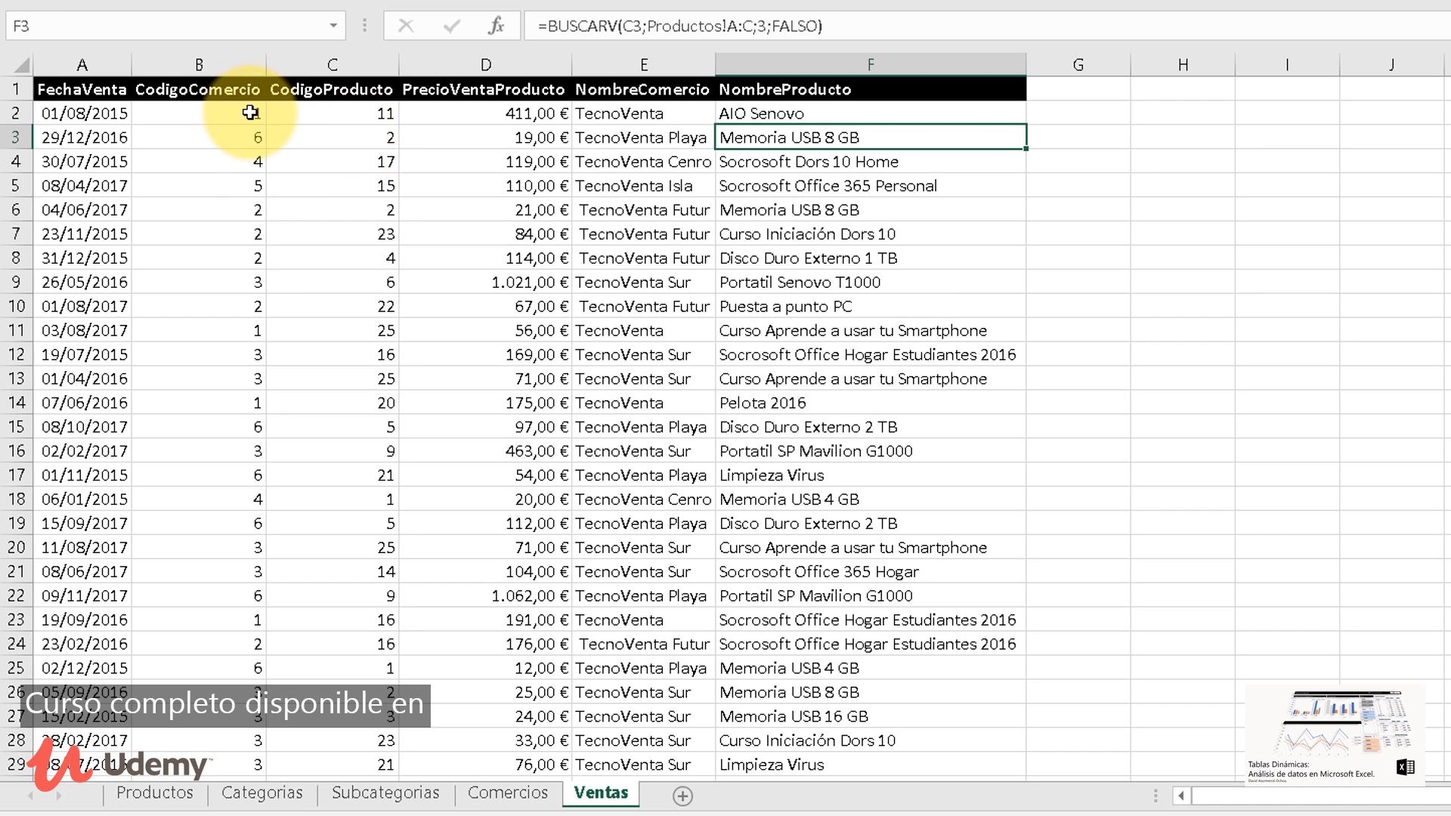
left_click(163, 793)
left_click(615, 795)
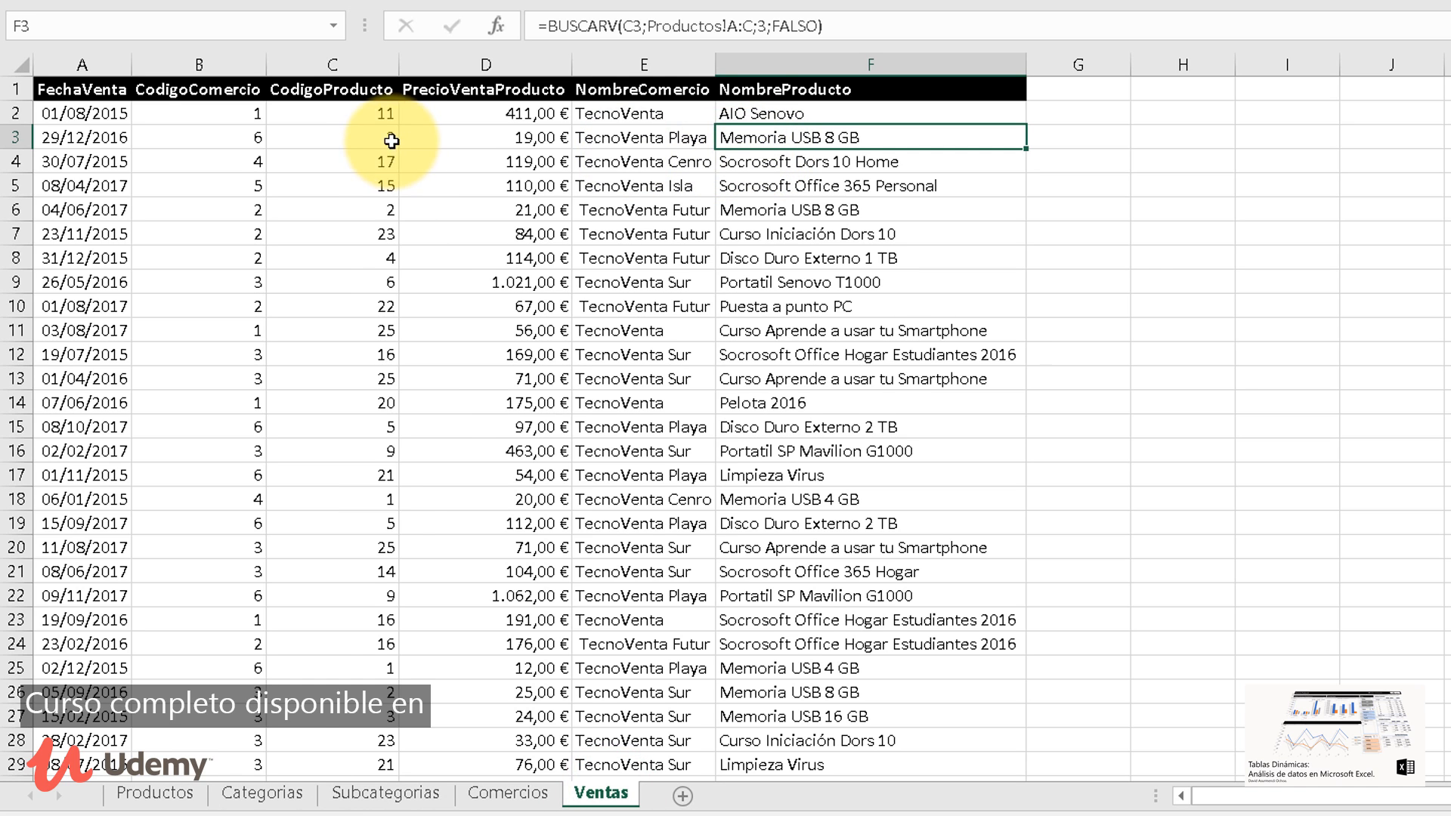
left_click(193, 799)
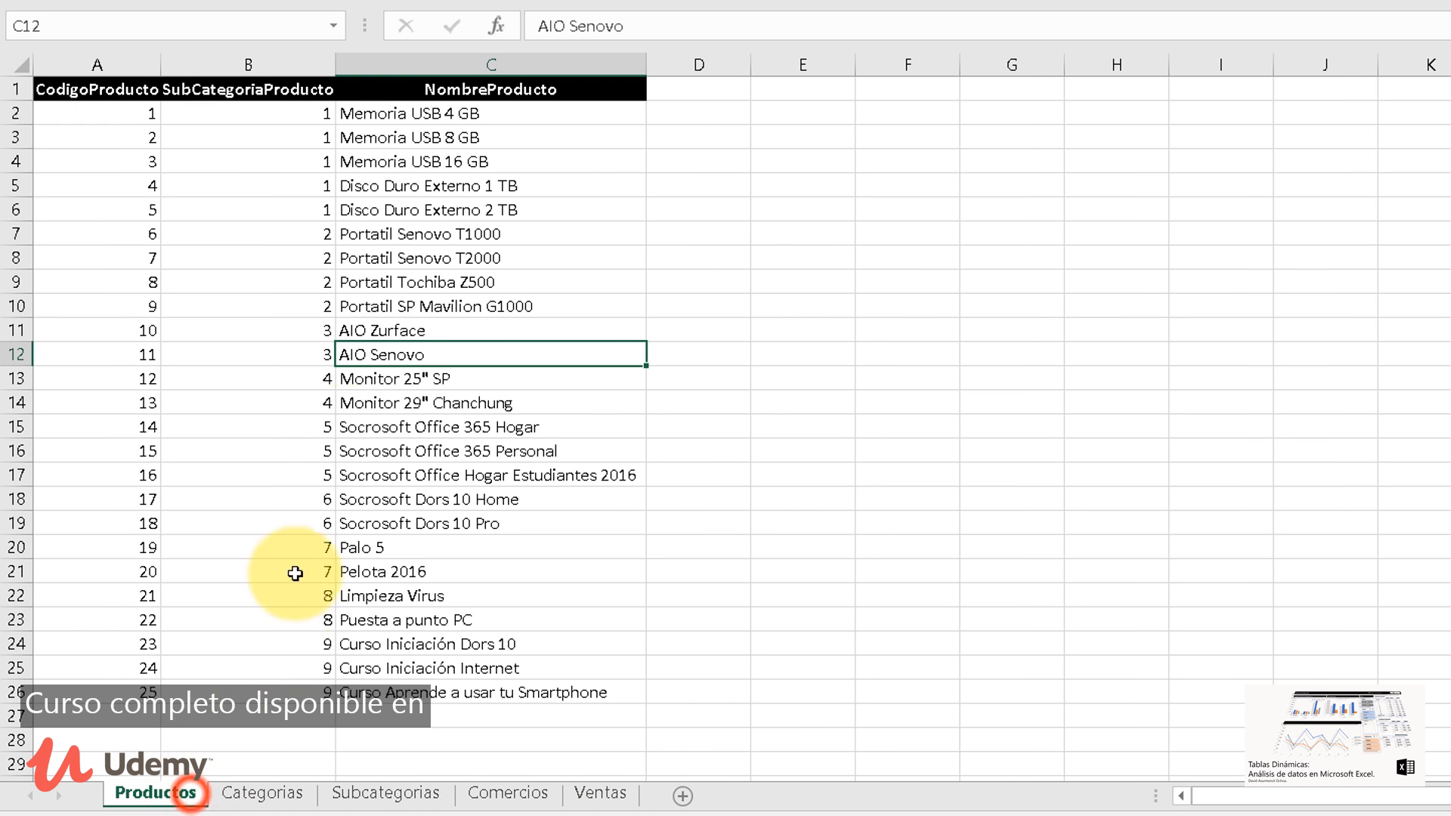
left_click(421, 137)
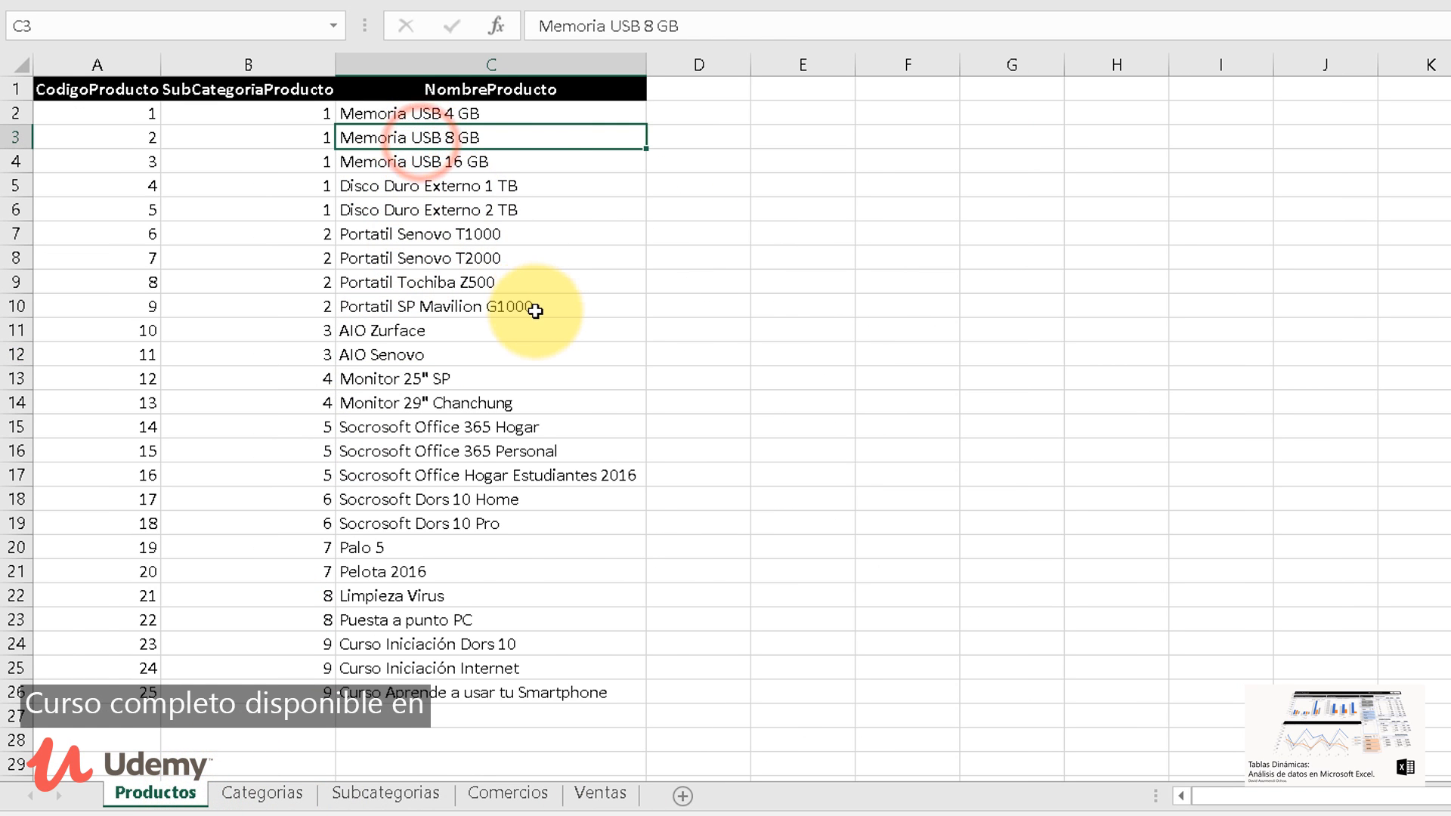
left_click(603, 793)
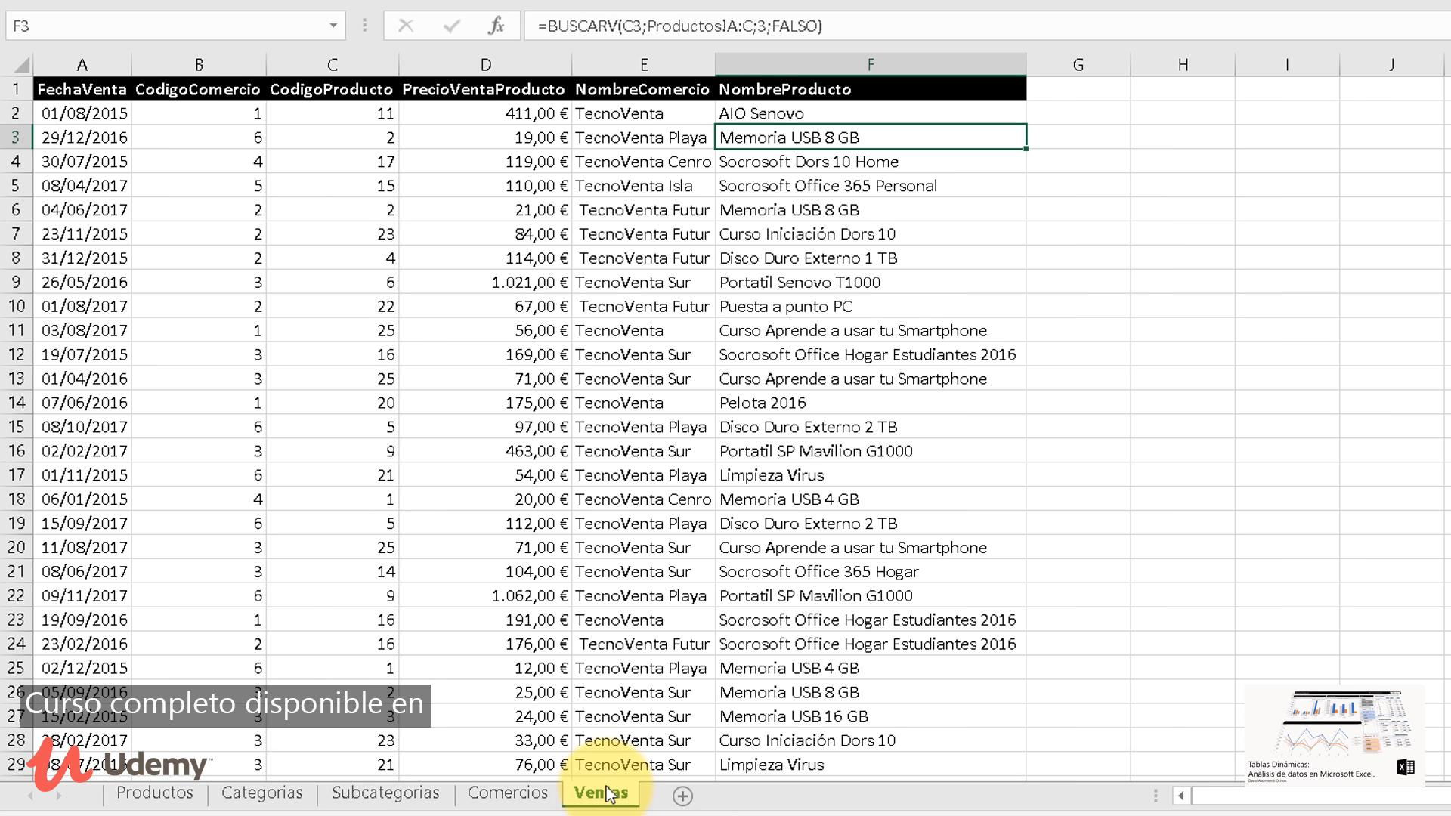
Replace the NombreProducto formulas from F2 down to the last row with their values and end the copy mode
left_click(894, 116)
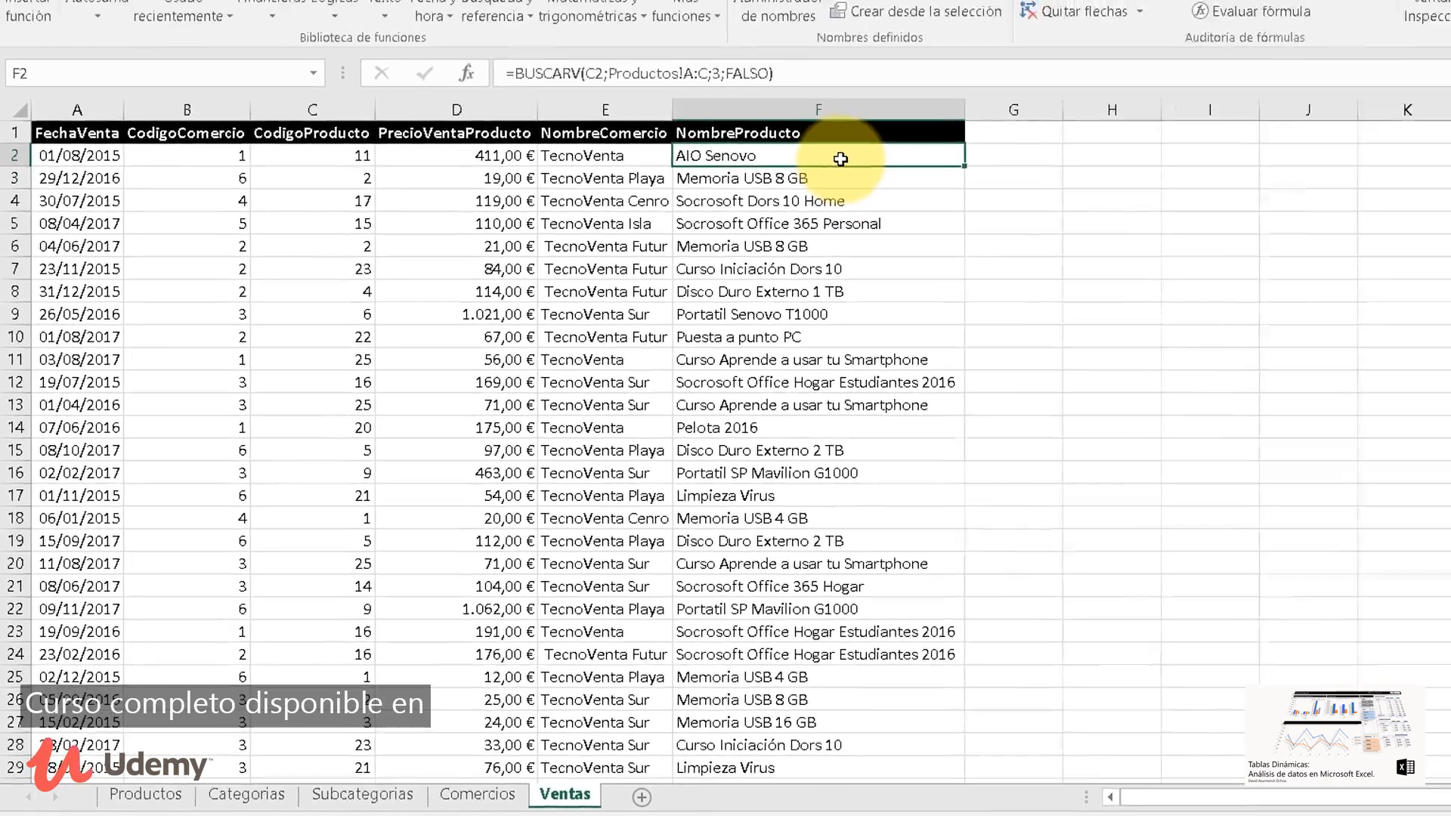
key("ctrl+shift+Down")
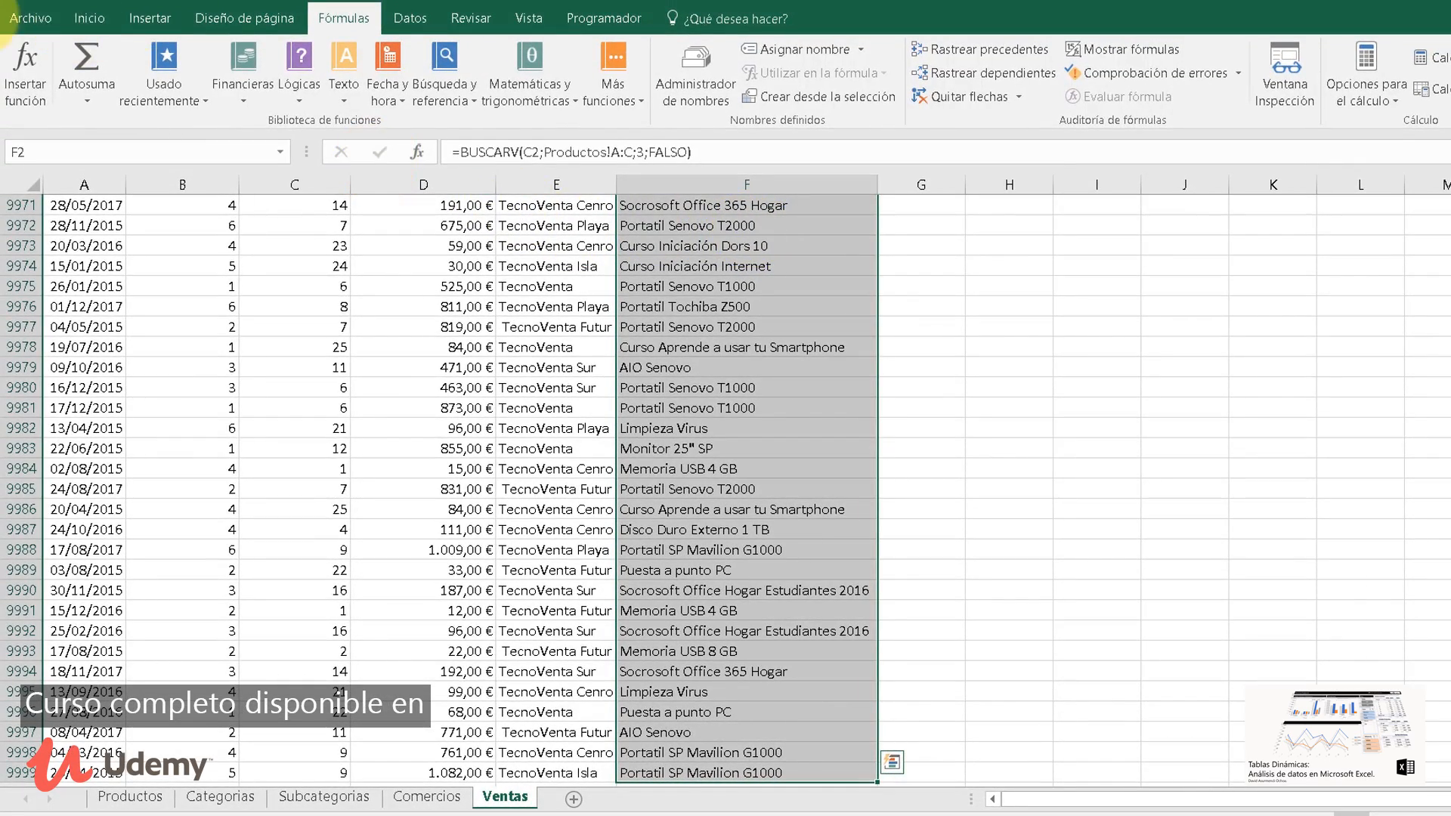
left_click(94, 17)
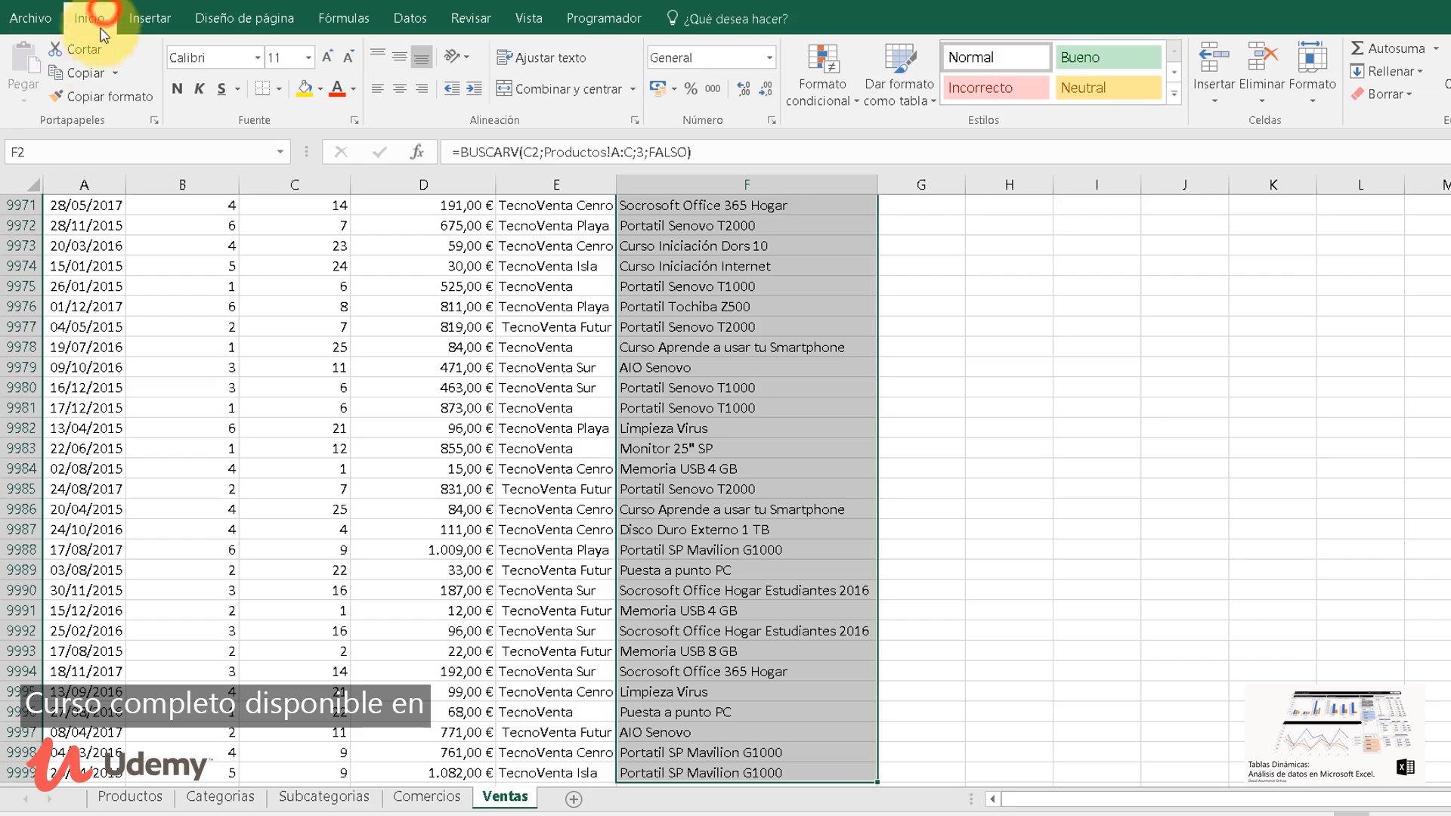
left_click(89, 75)
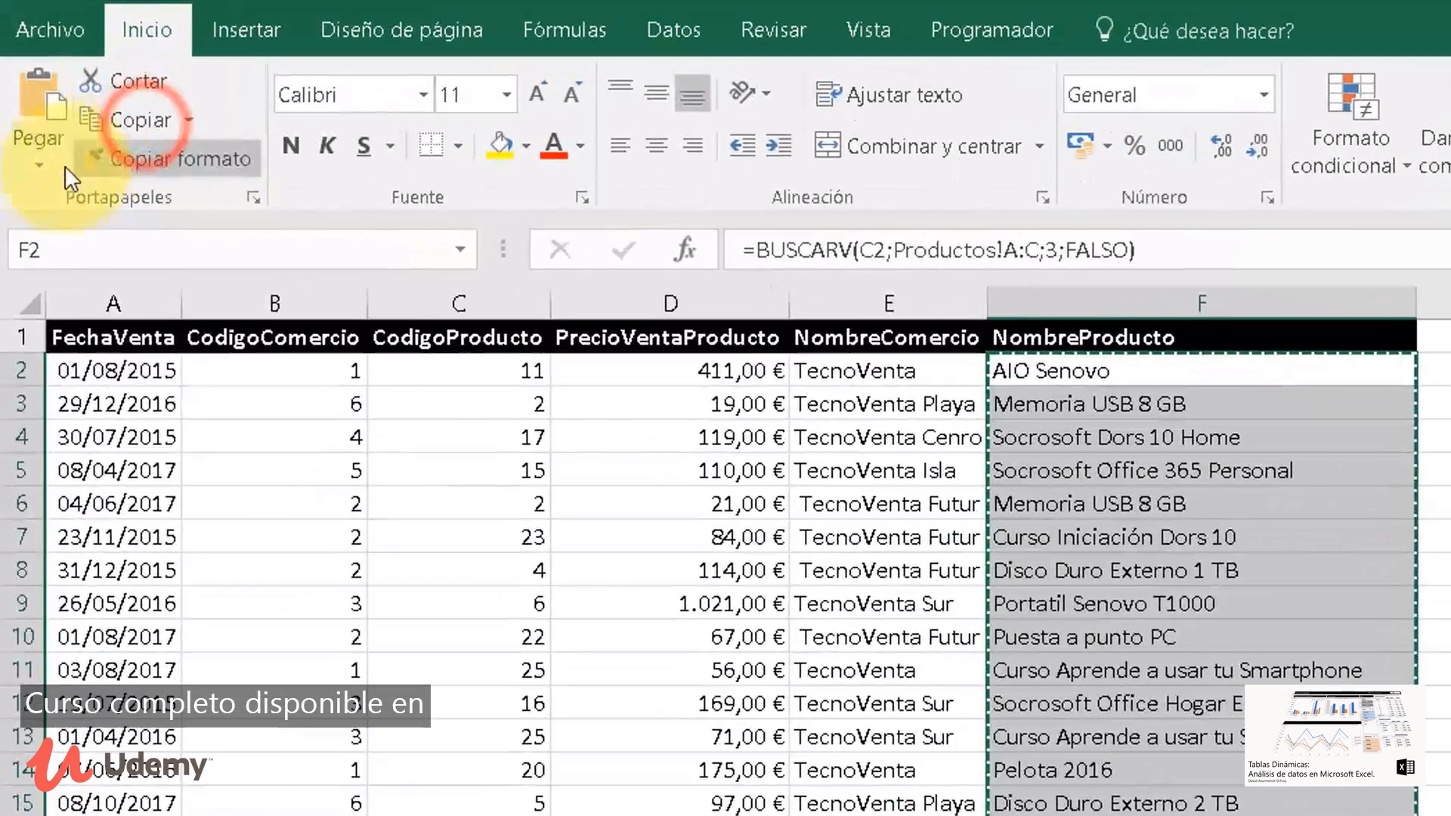
left_click(30, 132)
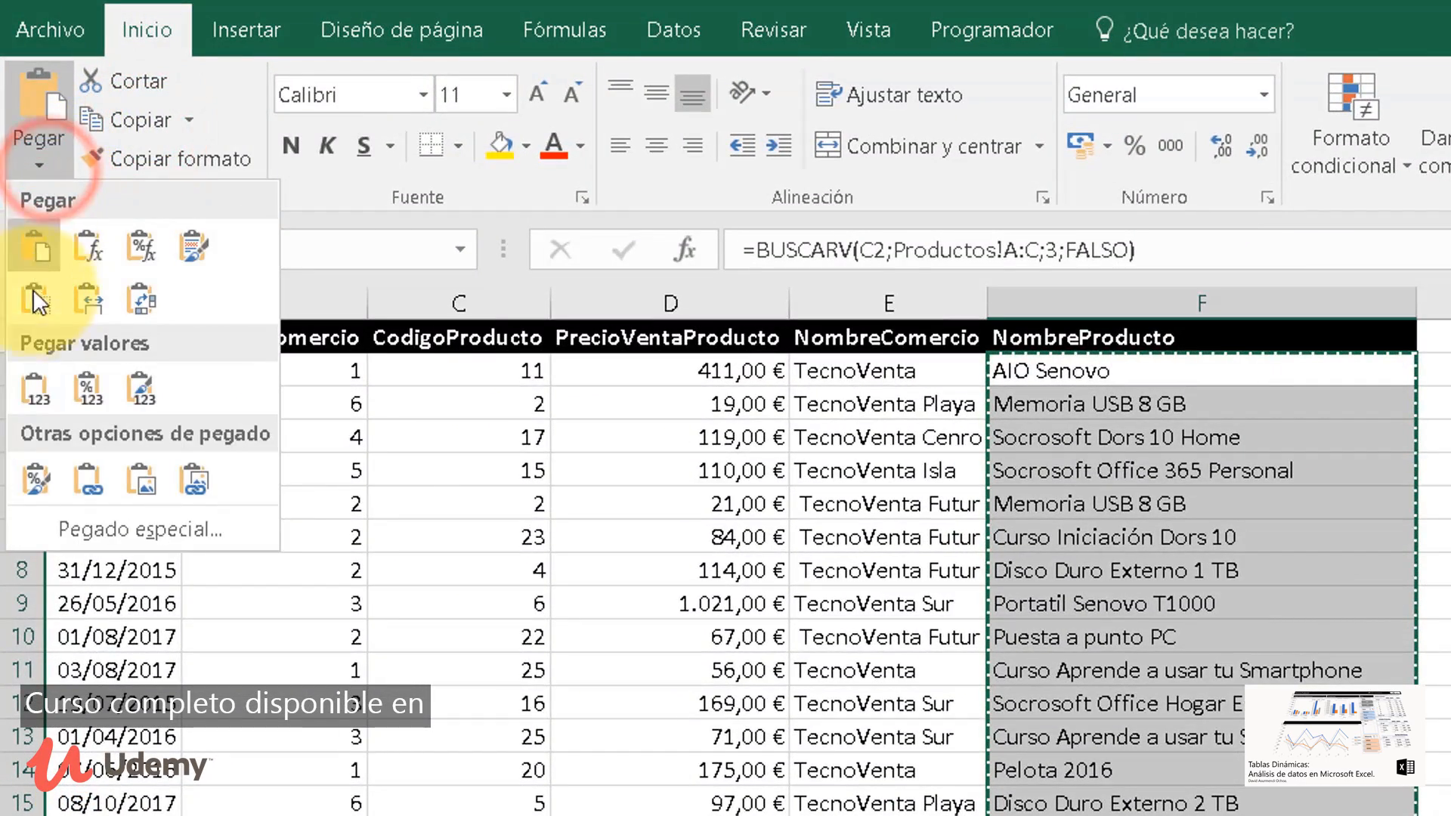
left_click(38, 385)
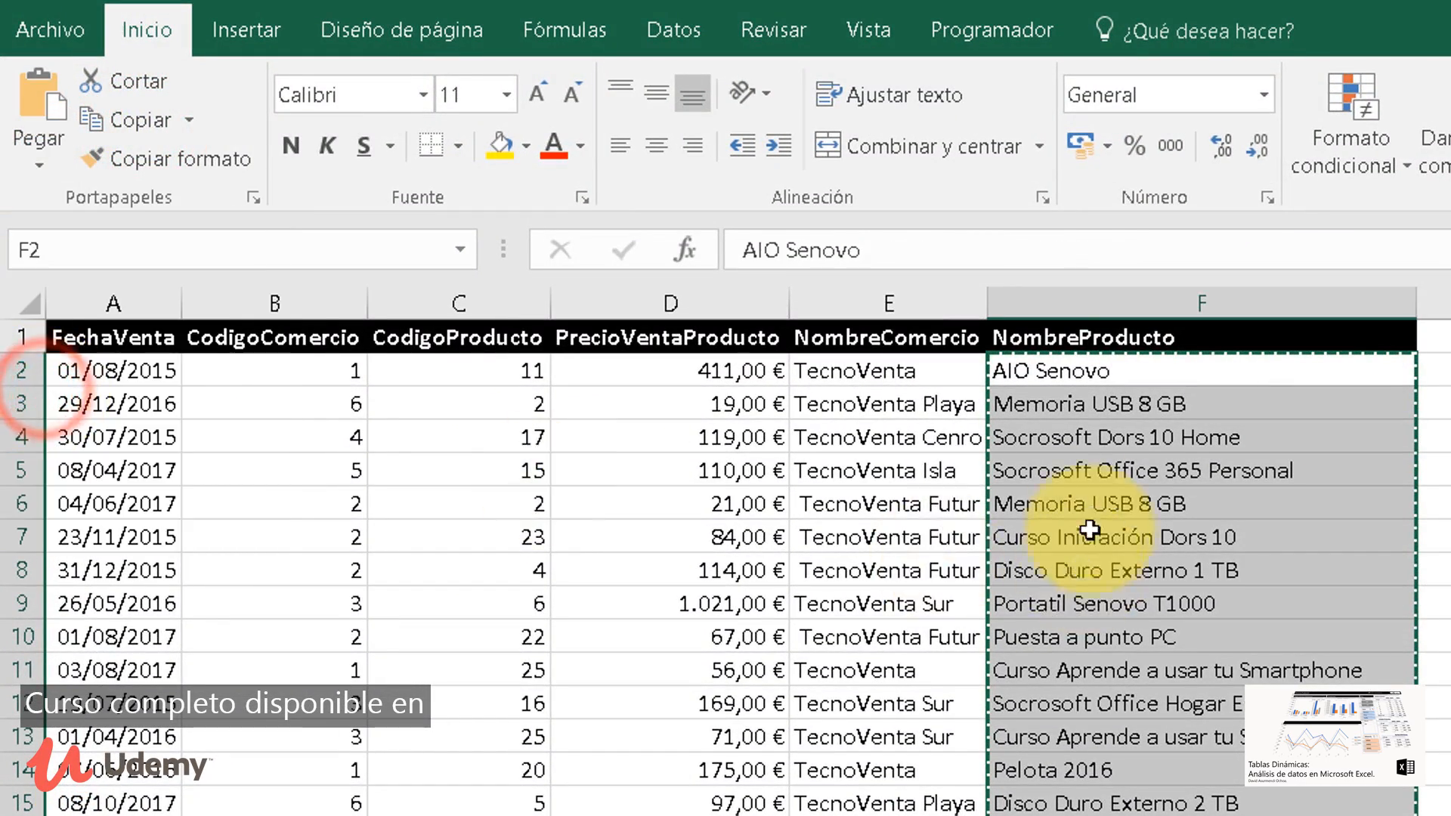
left_click(1096, 491)
left_click(1110, 432)
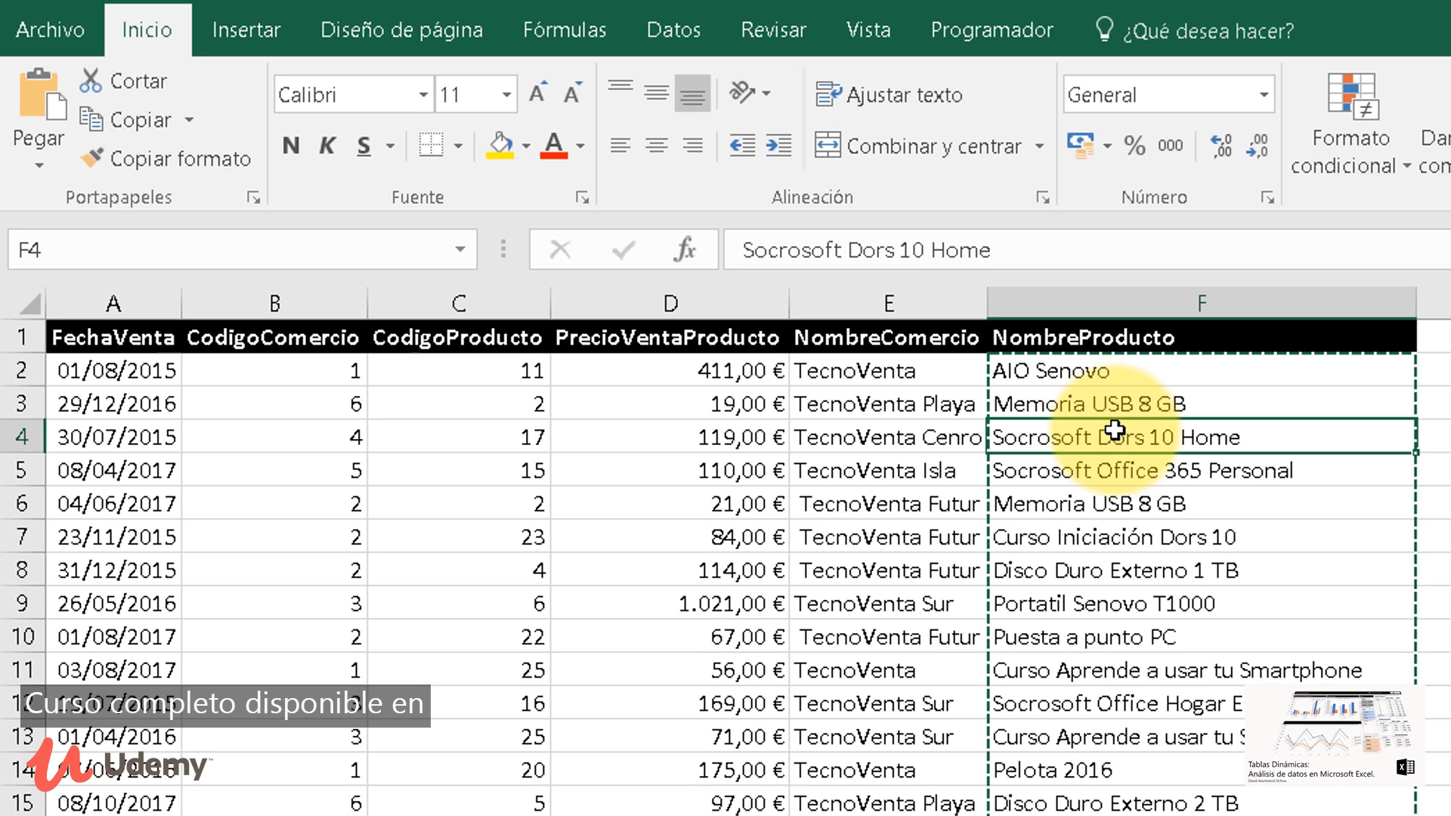
left_click(884, 511)
key("Escape")
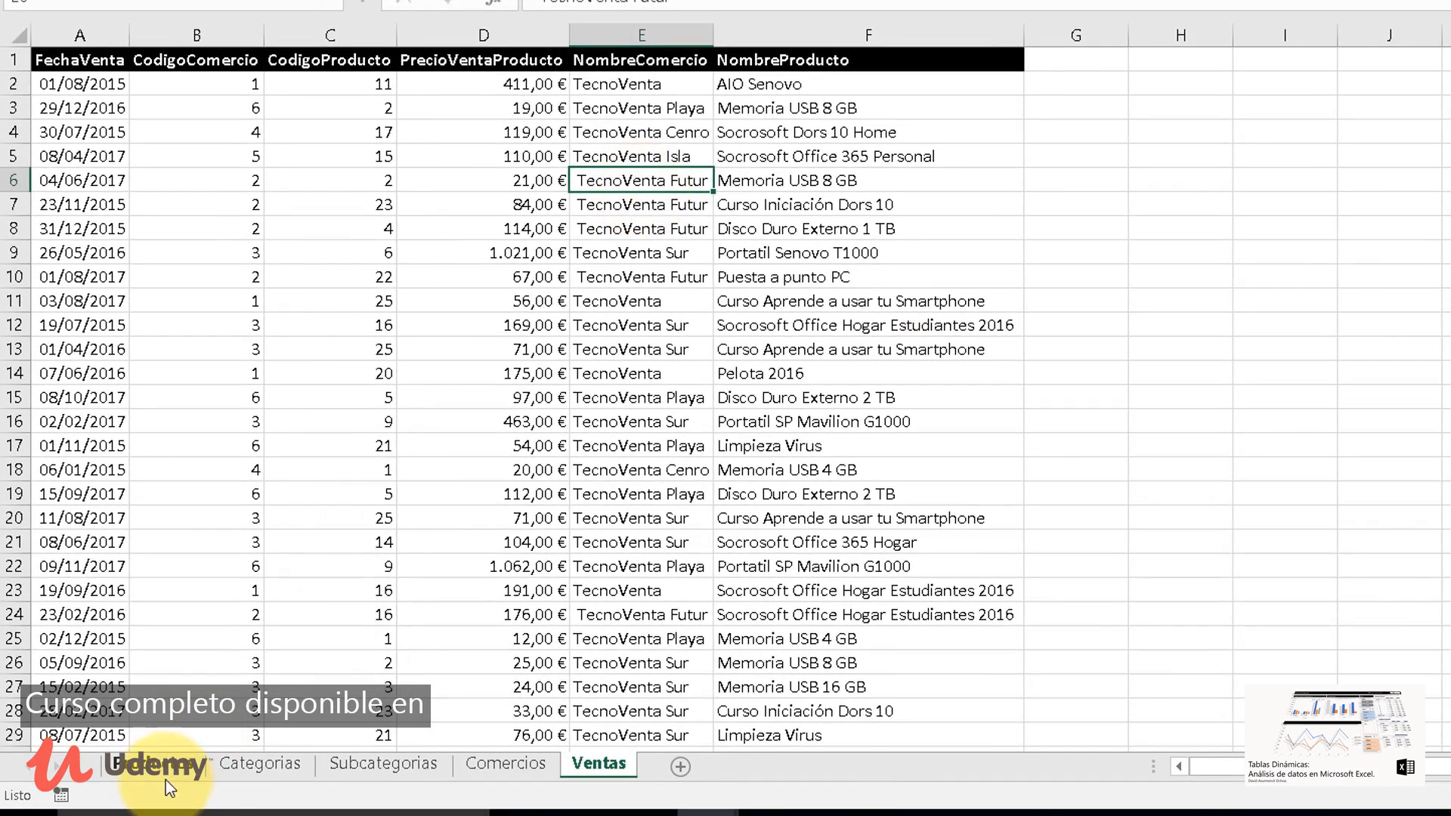
Examine how the Ventas, Productos and Subcategorias sheets are related through their product and subcategory codes
left_click(166, 779)
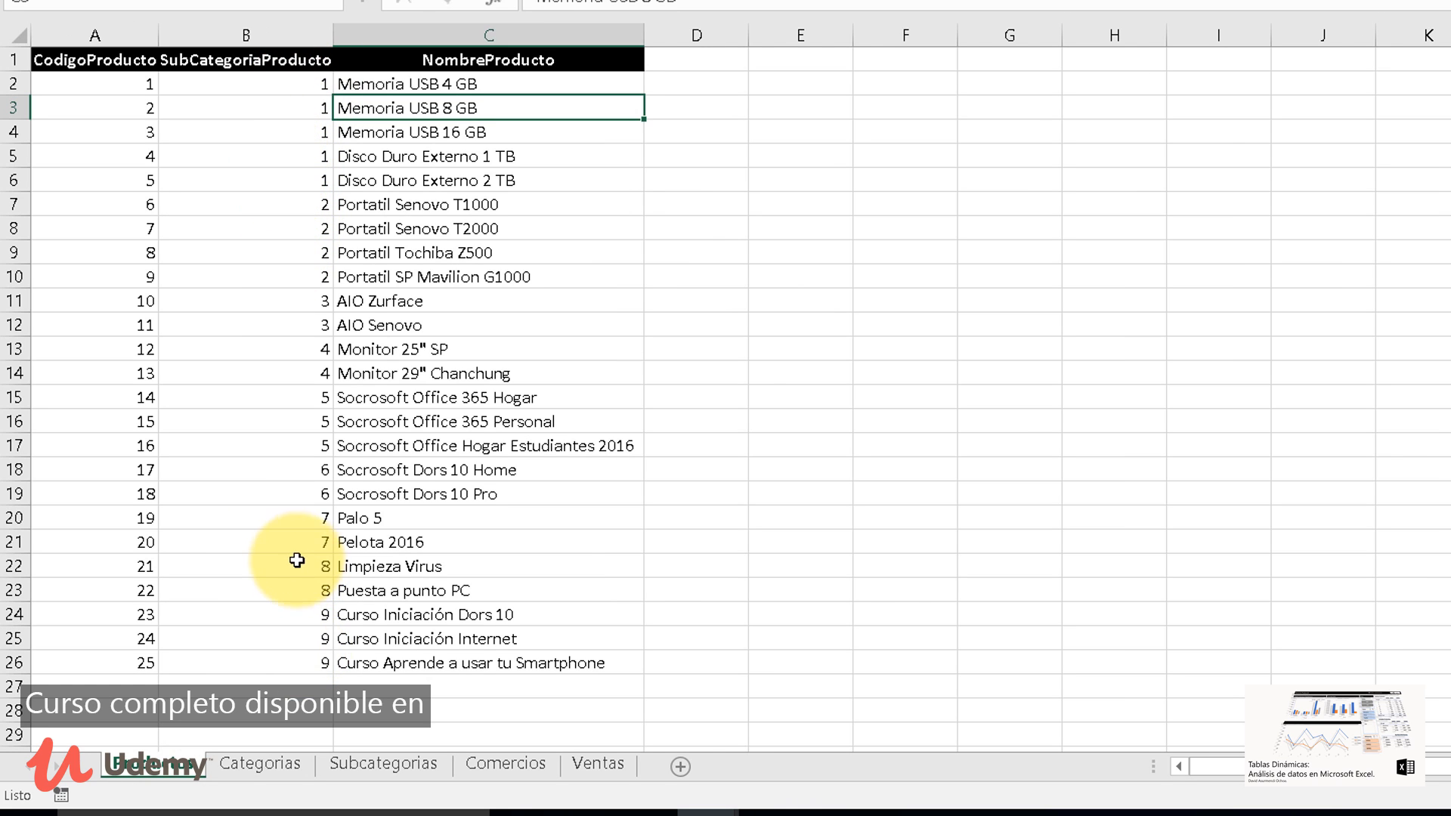
left_click(368, 767)
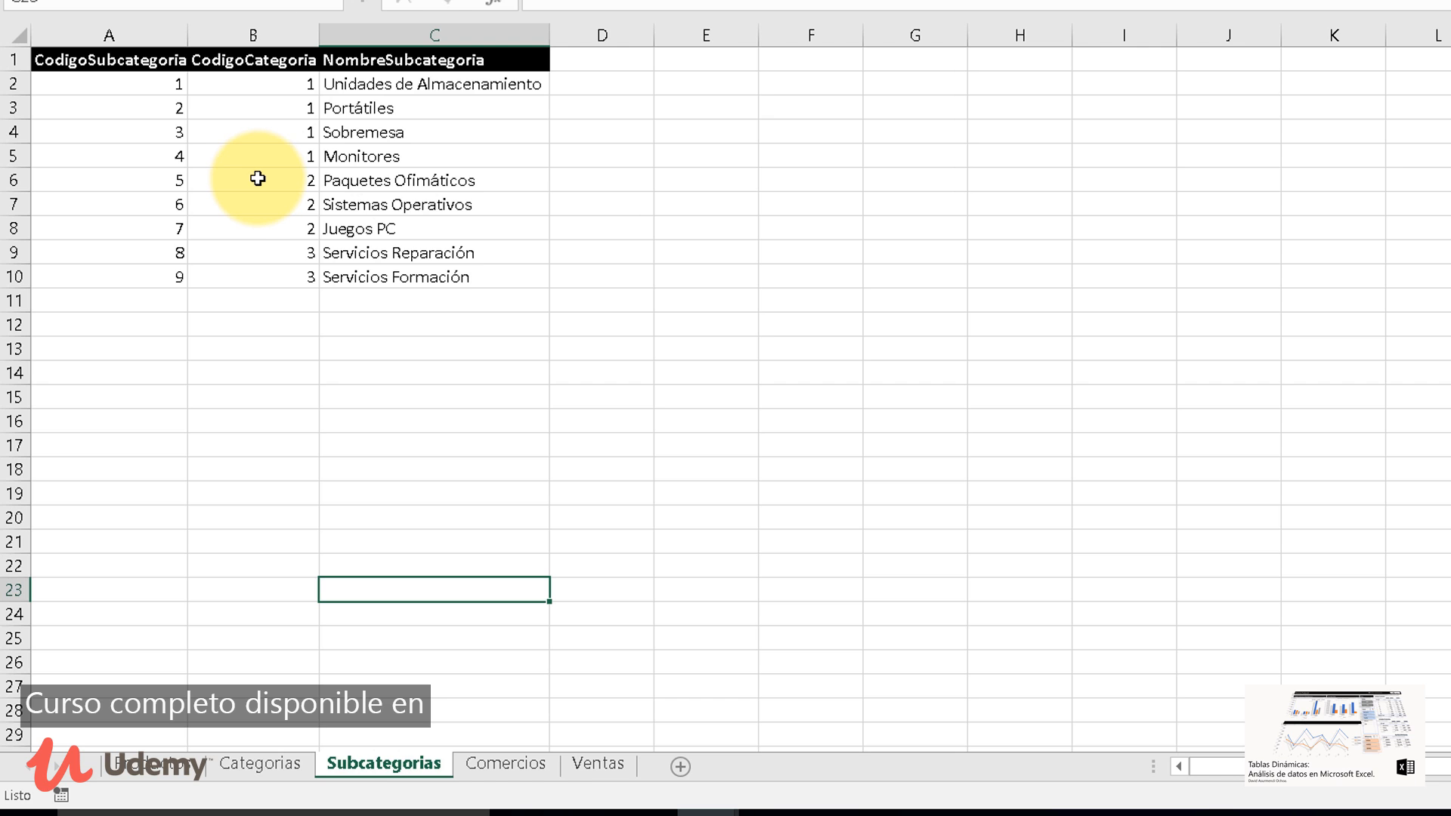
left_click(615, 765)
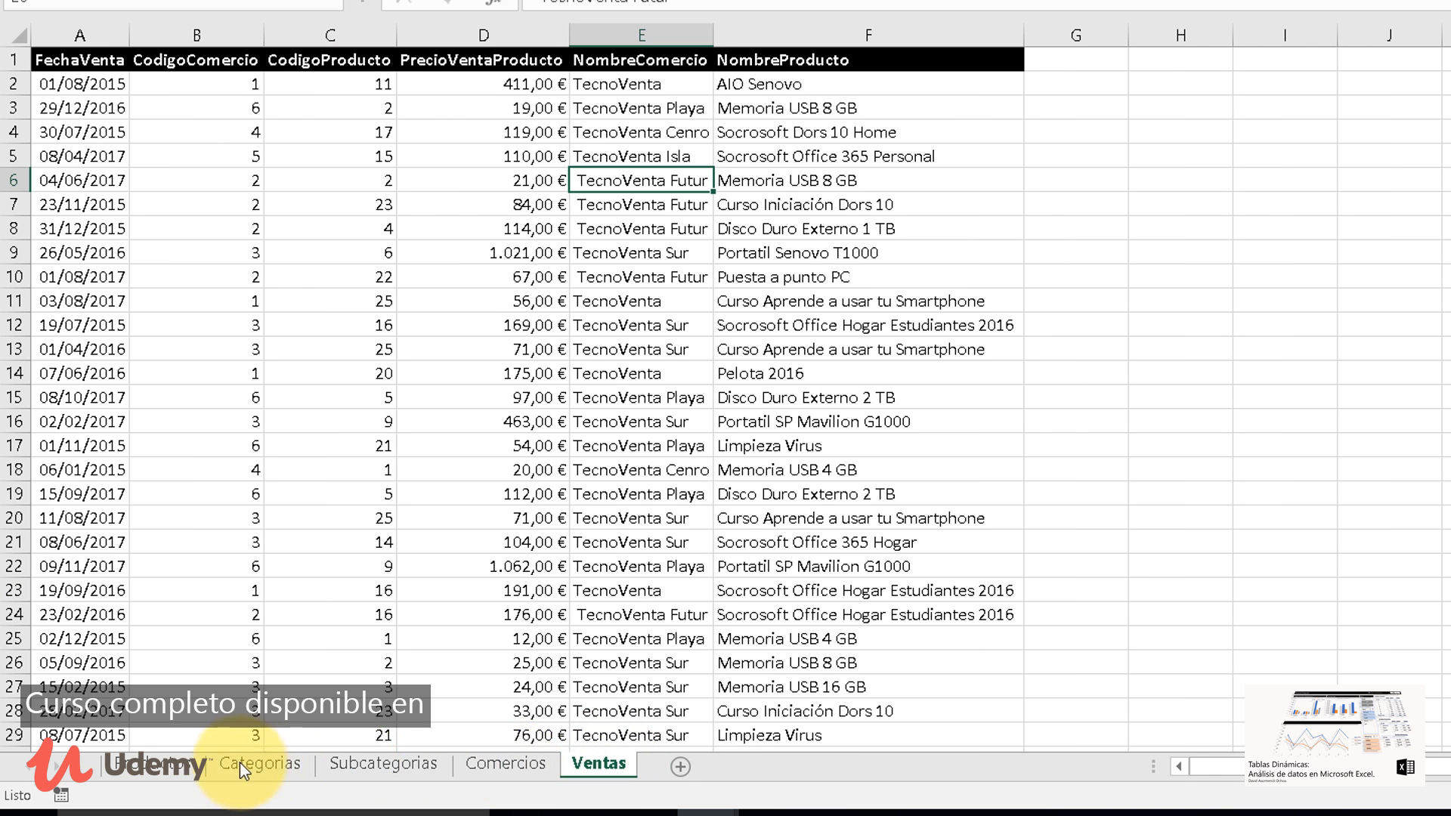
left_click(169, 767)
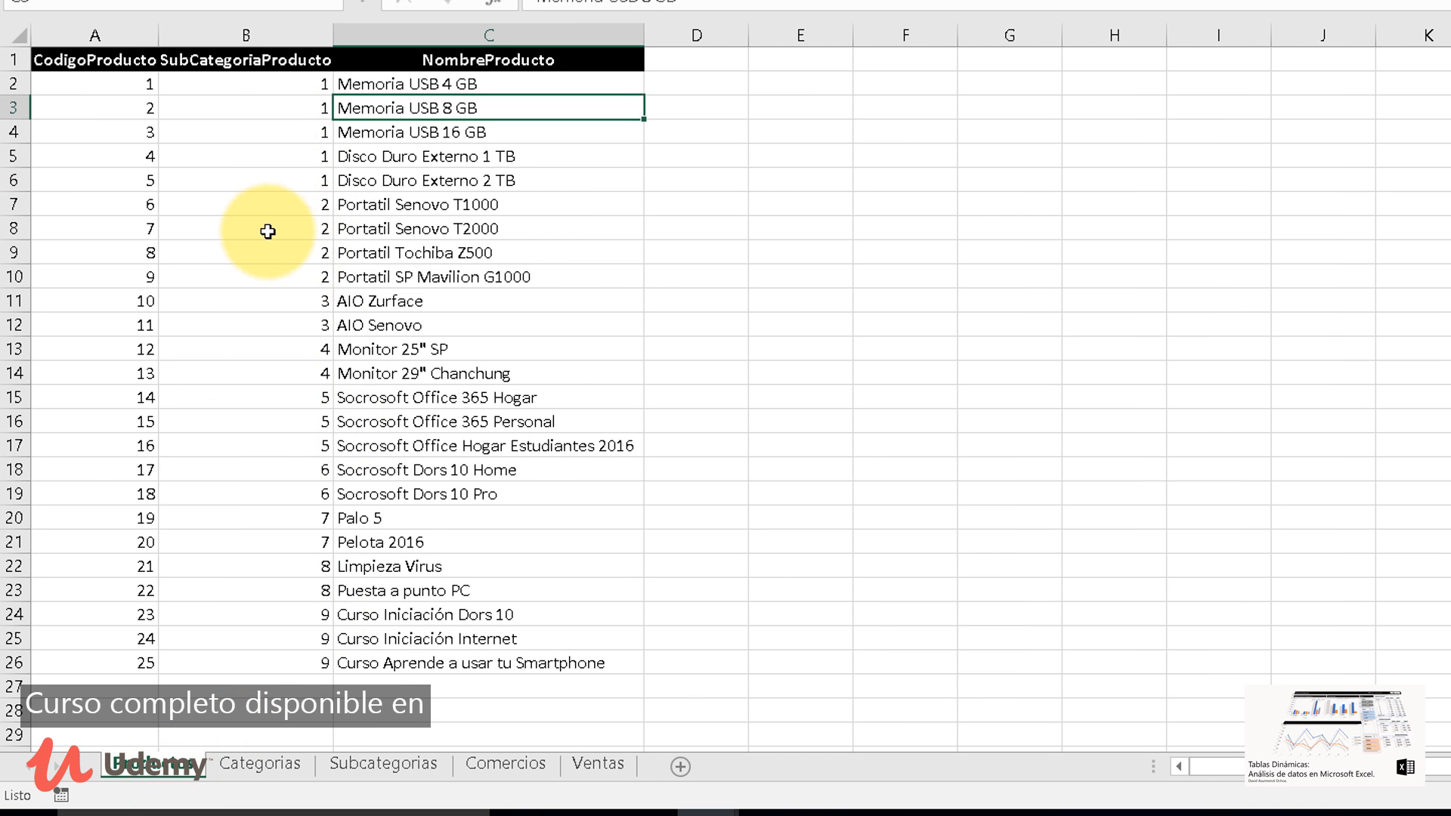
left_click(349, 763)
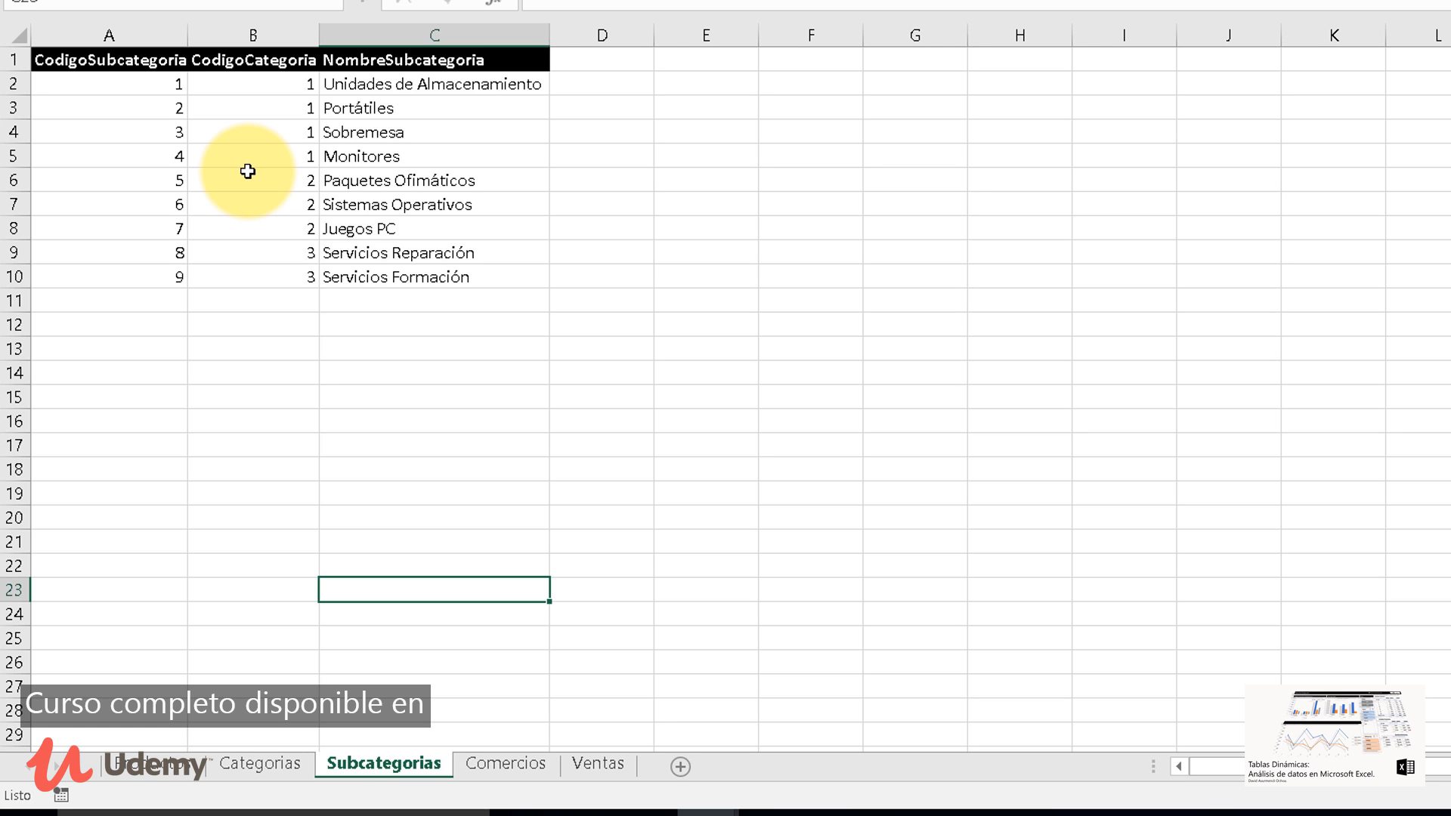
Add the header Subcategoria in cell D1 of the Productos sheet
left_click(152, 759)
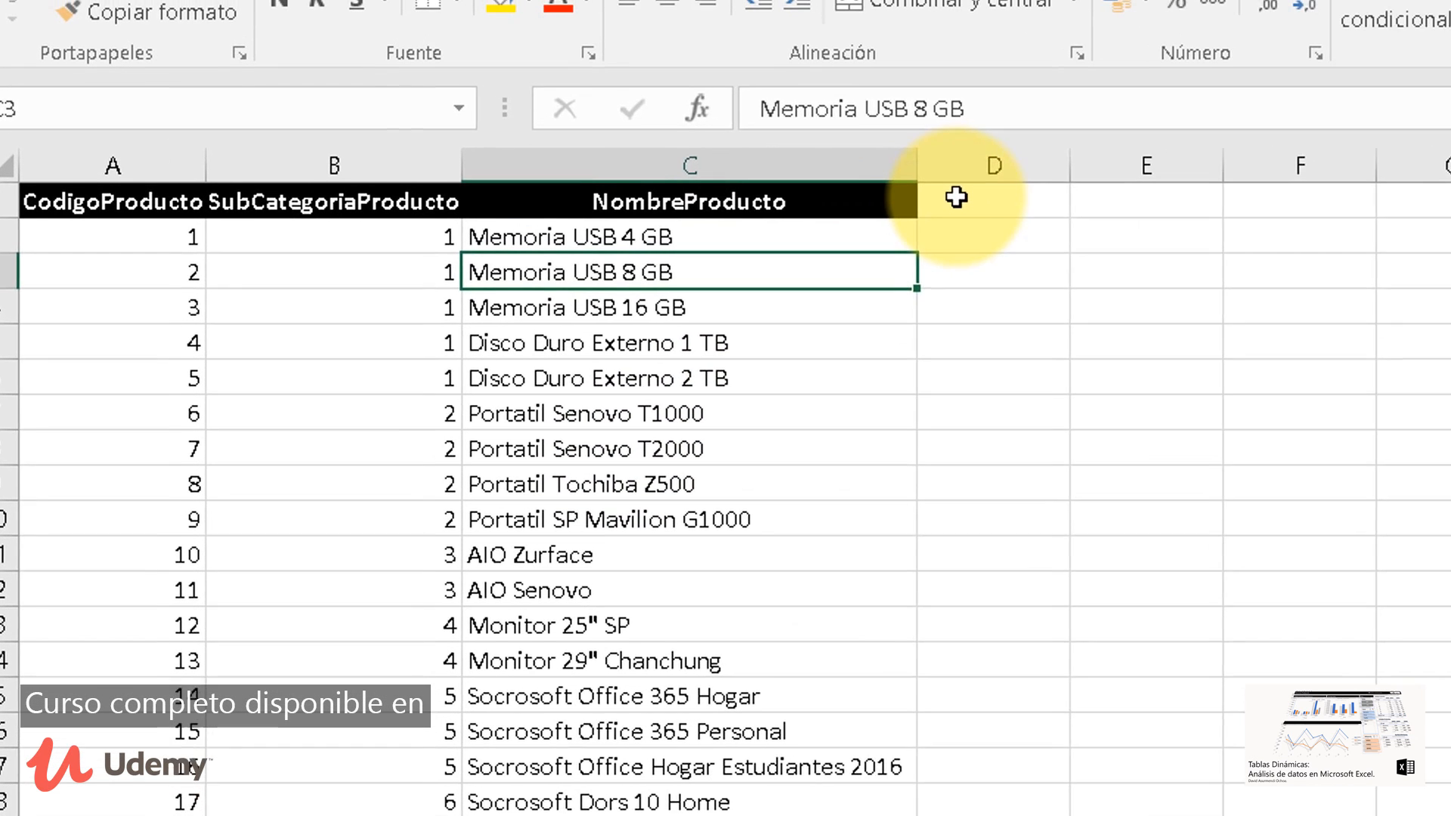
left_click(671, 57)
type("Subcategoria")
key("Return")
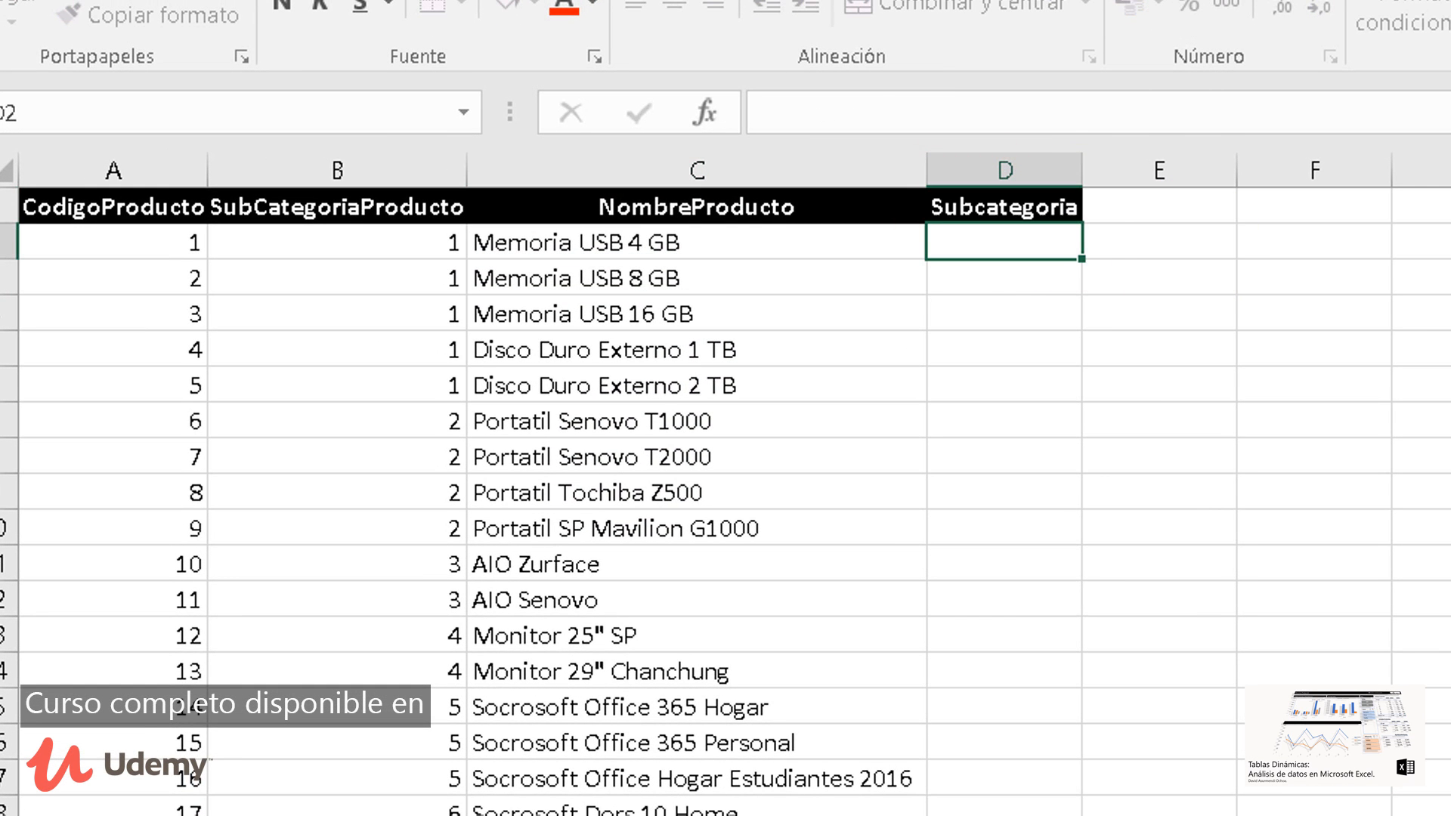
Start a BUSCARV formula in cell D2 with the SubCategoriaProducto cell B2 as lookup value, ending the argument with a semicolon
type("=")
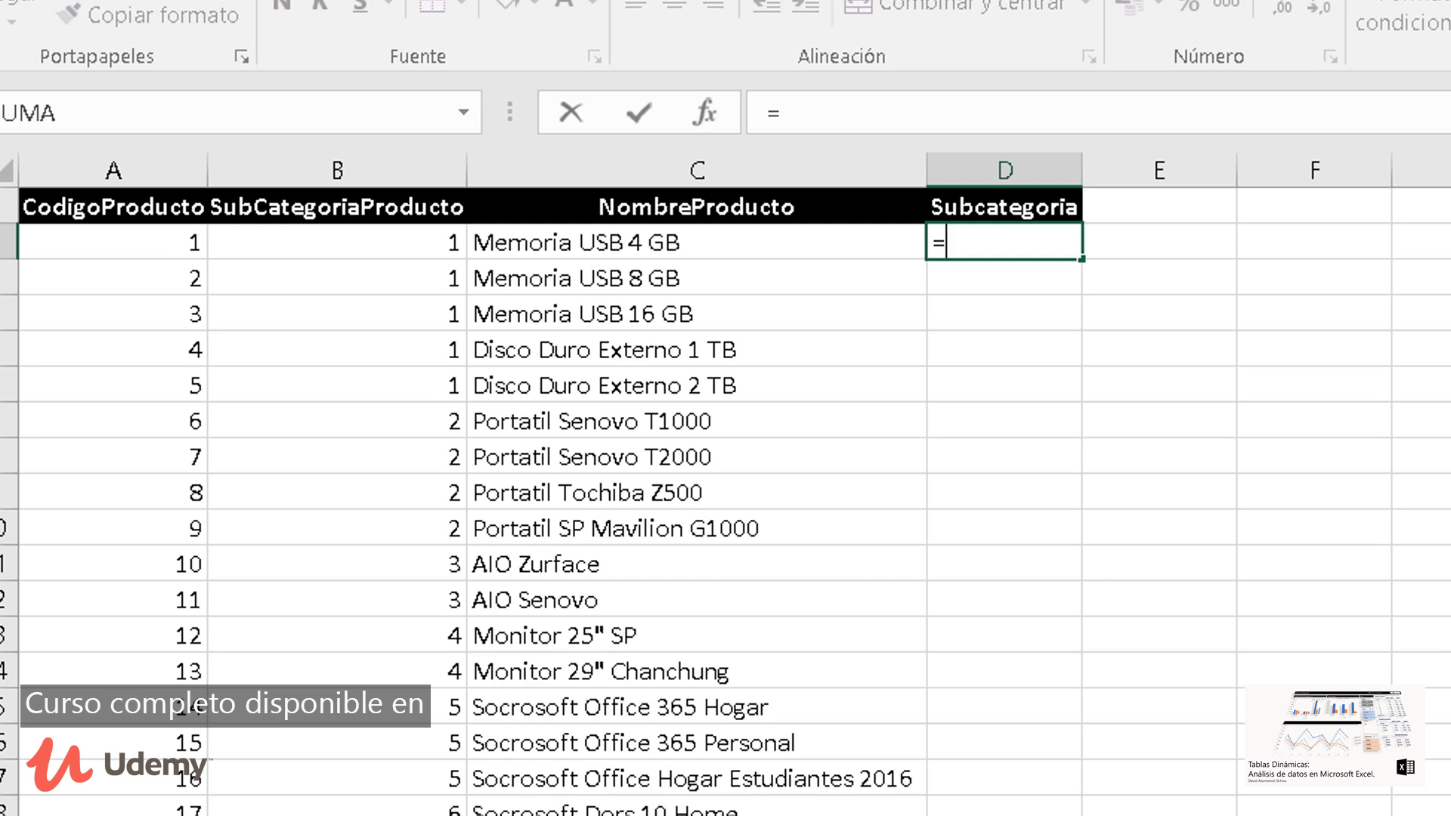
type("buscar")
key("Down")
key("Down")
key("Tab")
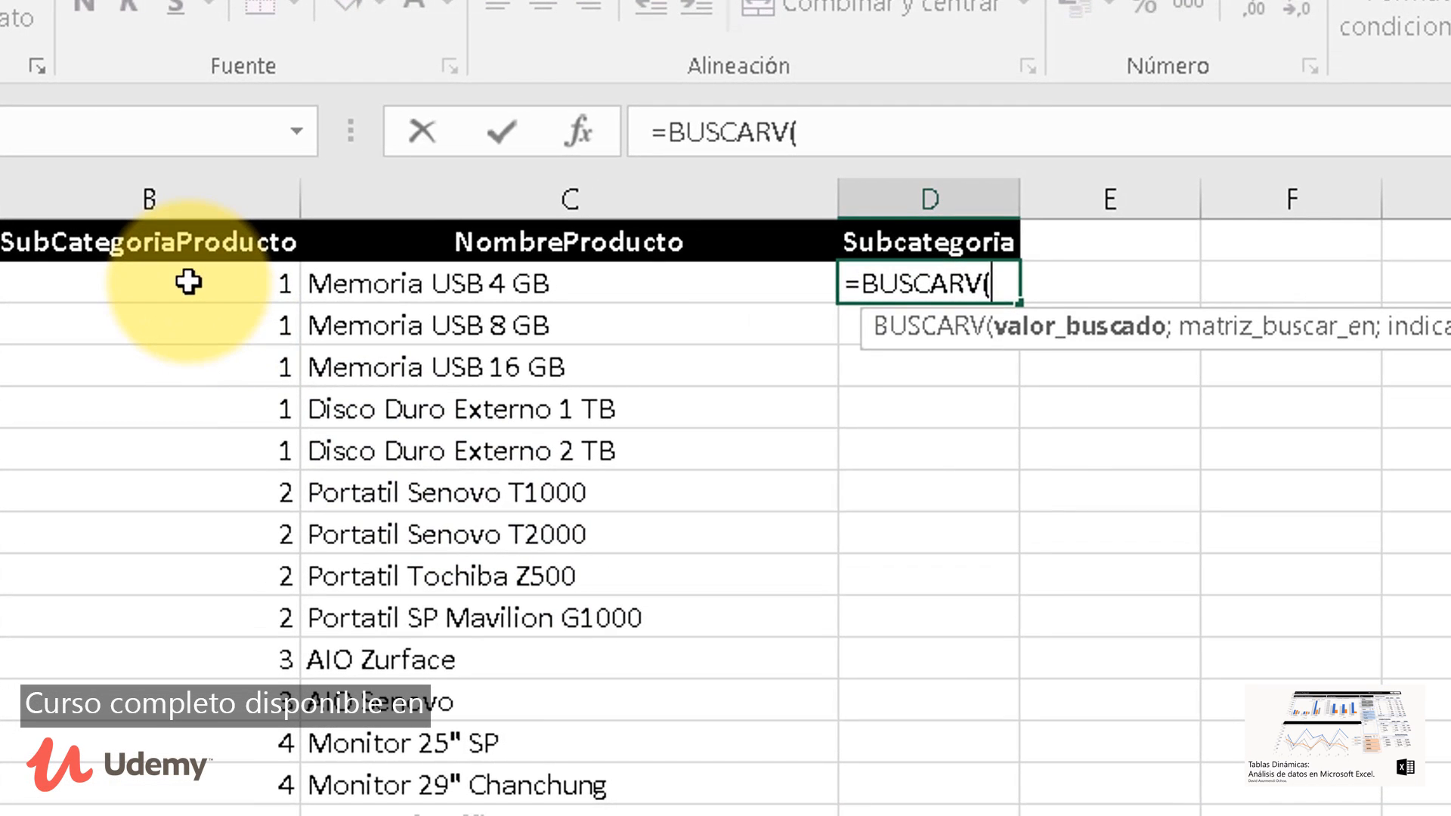
left_click(369, 241)
type(";")
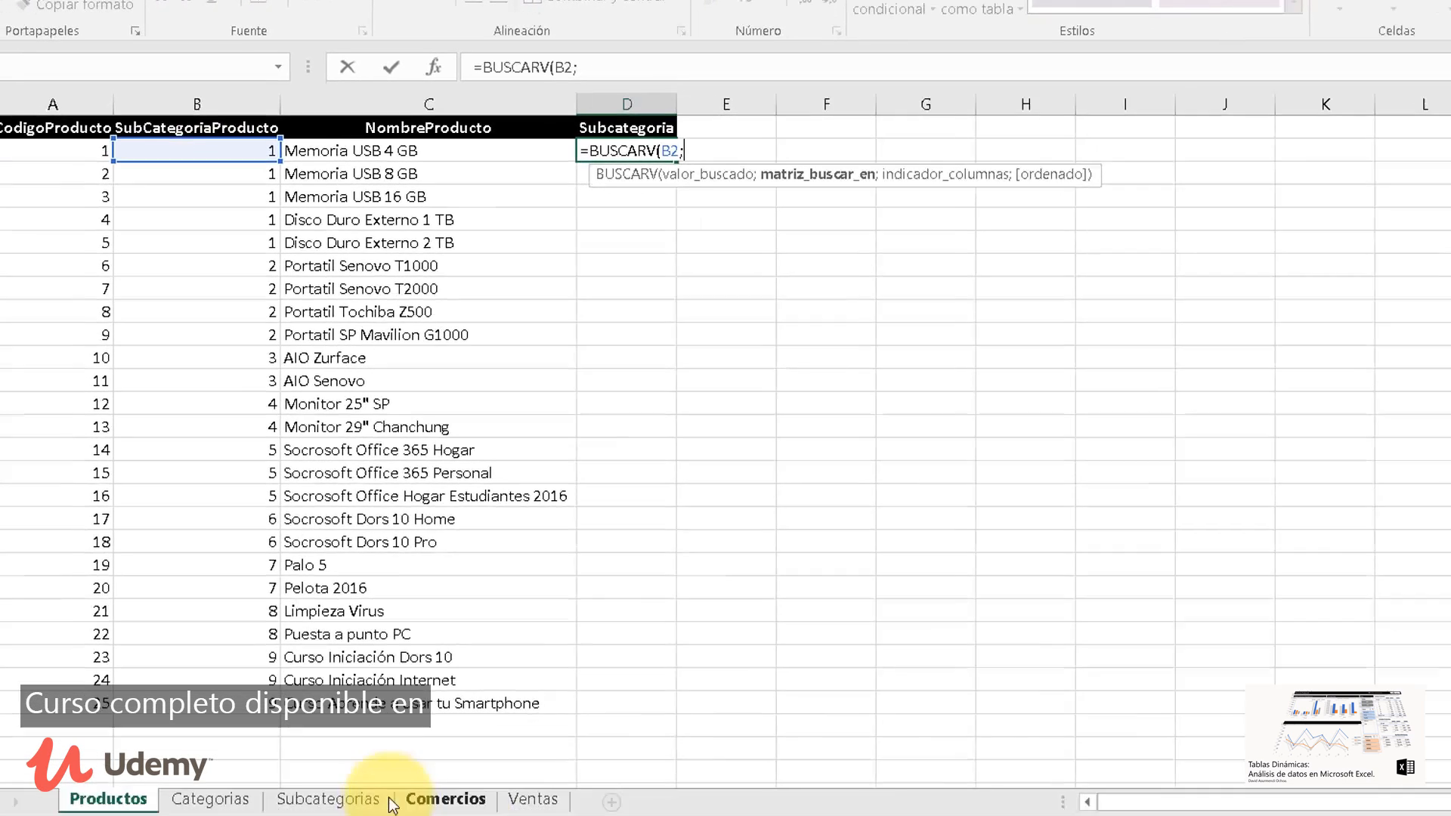
Set the lookup table to columns A:C of the Subcategorias sheet and the column index to 3, separated by a semicolon
left_click(355, 791)
left_click(32, 96)
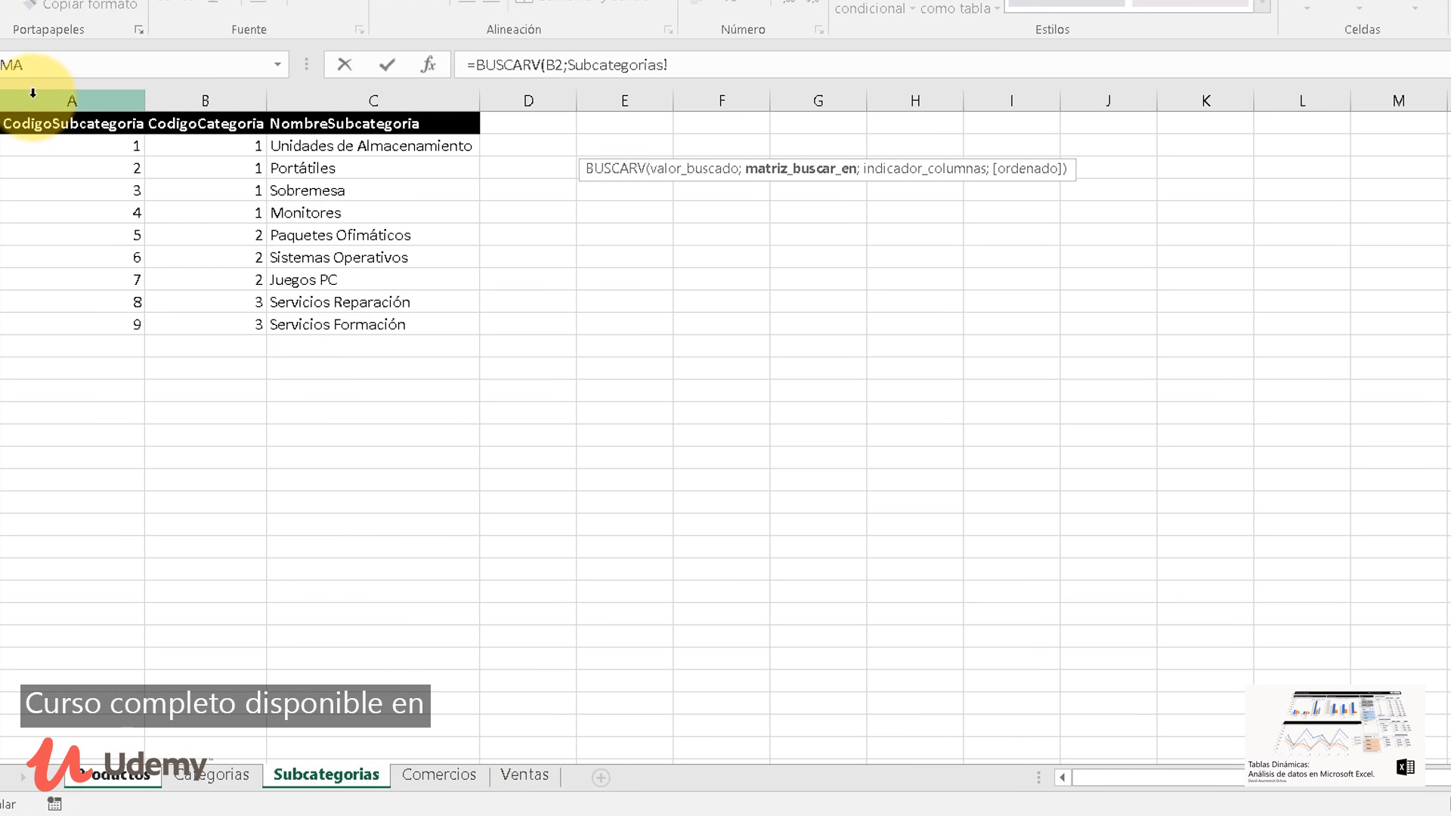
left_click_drag(98, 102, 287, 100)
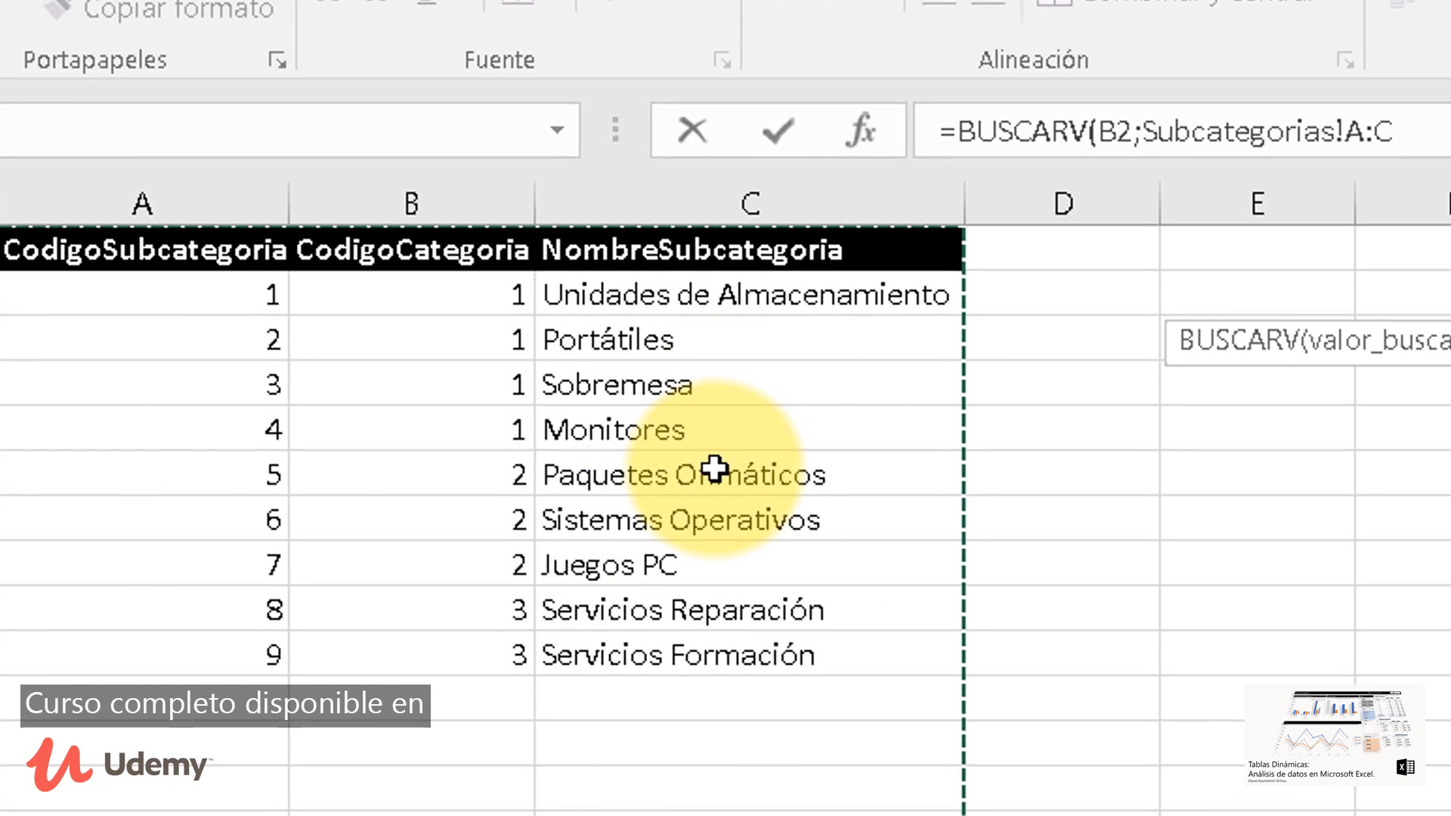
type(";")
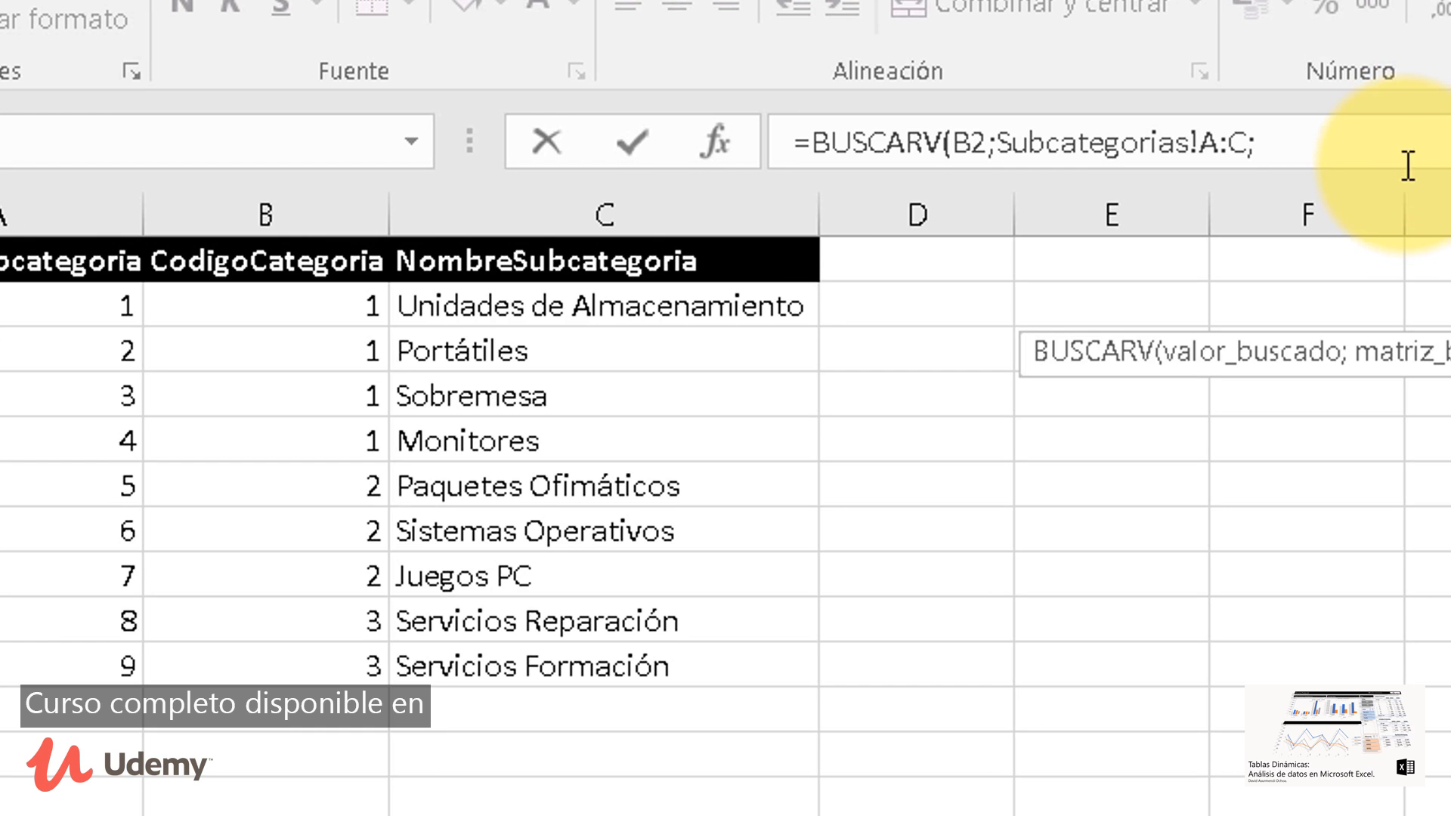
left_click(1405, 159)
type("3")
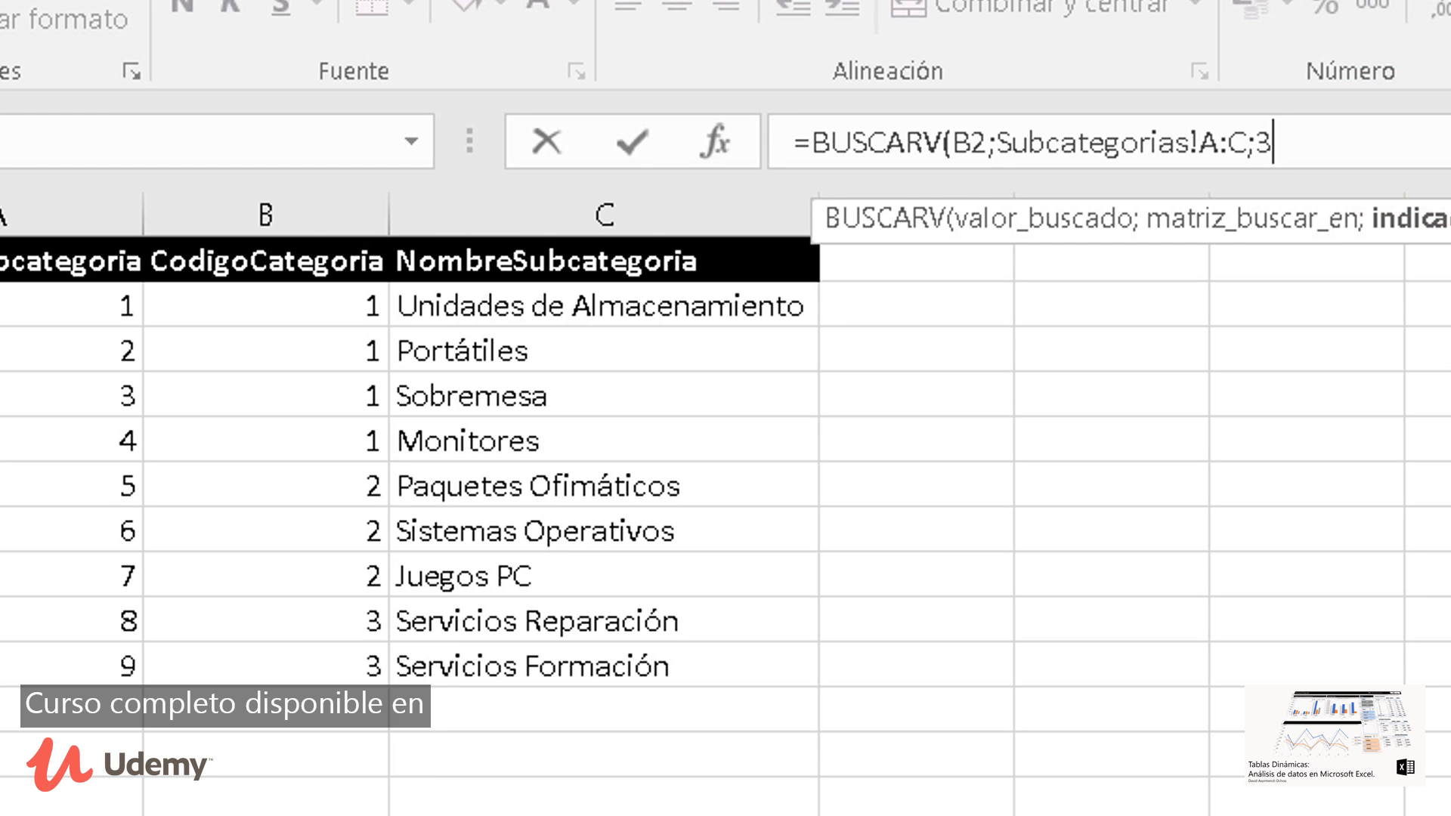
Set the match type of the D2 BUSCARV to FALSO for an exact match, confirm the formula and reselect D2
type(";fa")
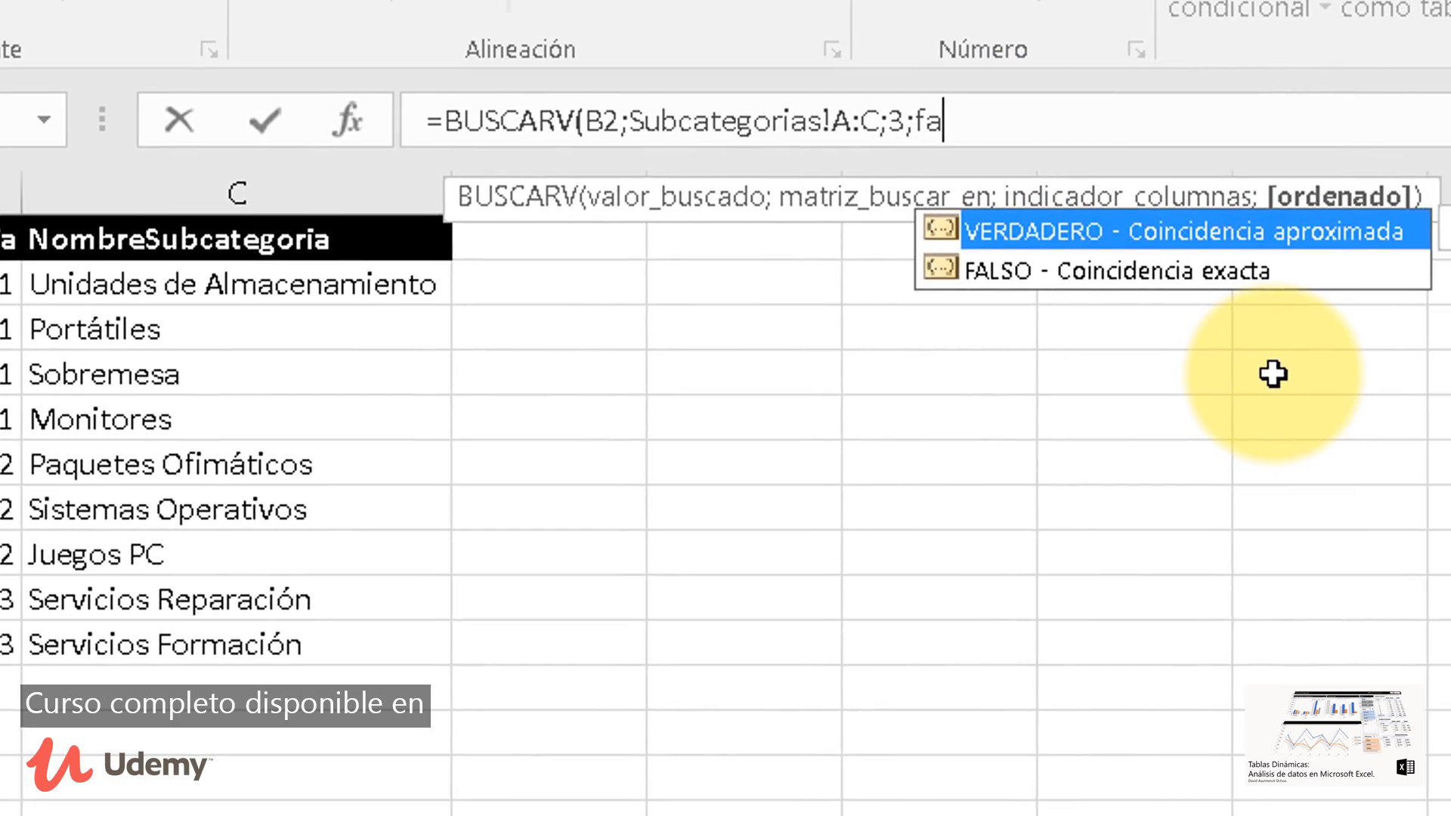
key("Down")
key("Tab")
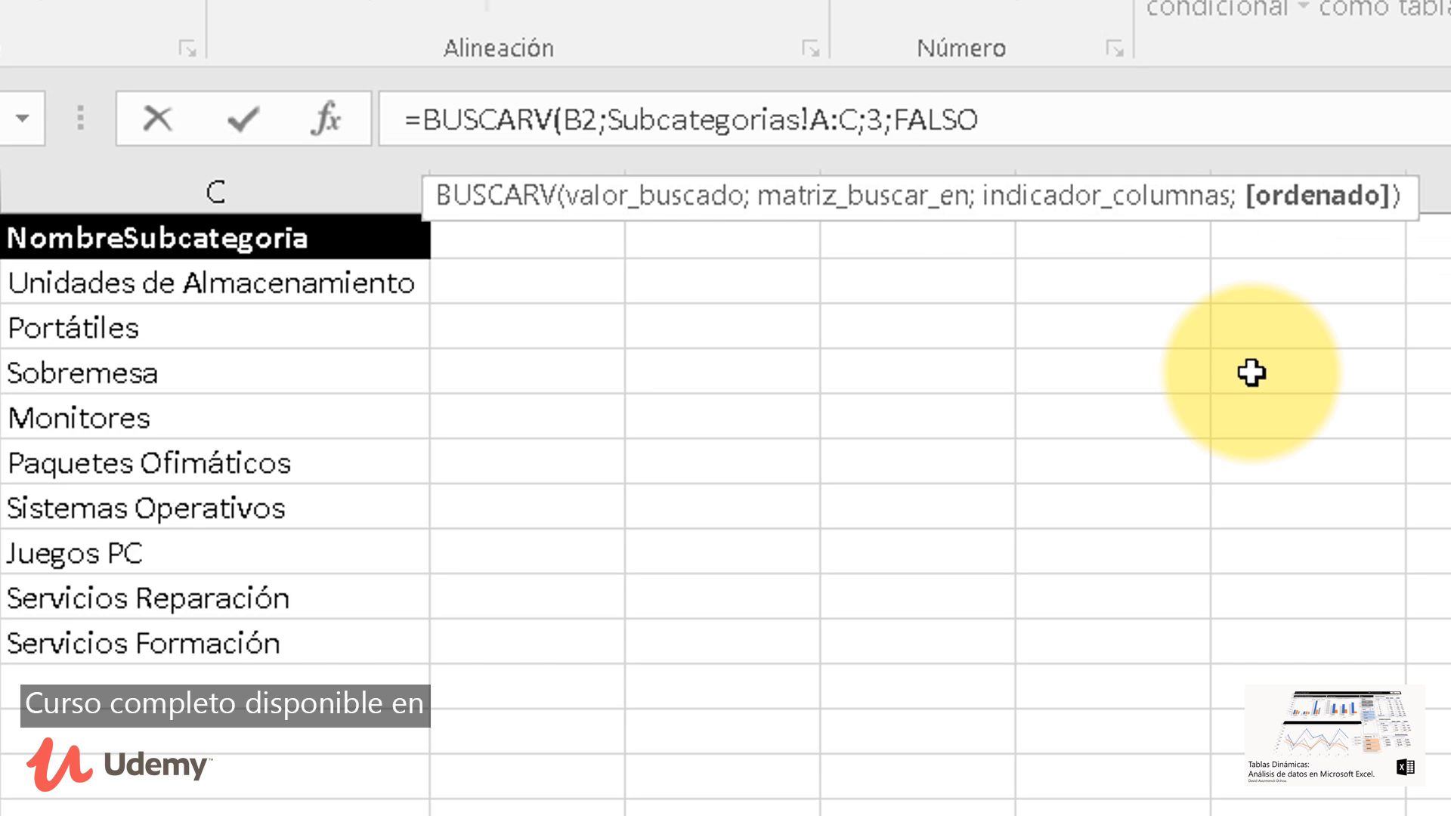
type(")")
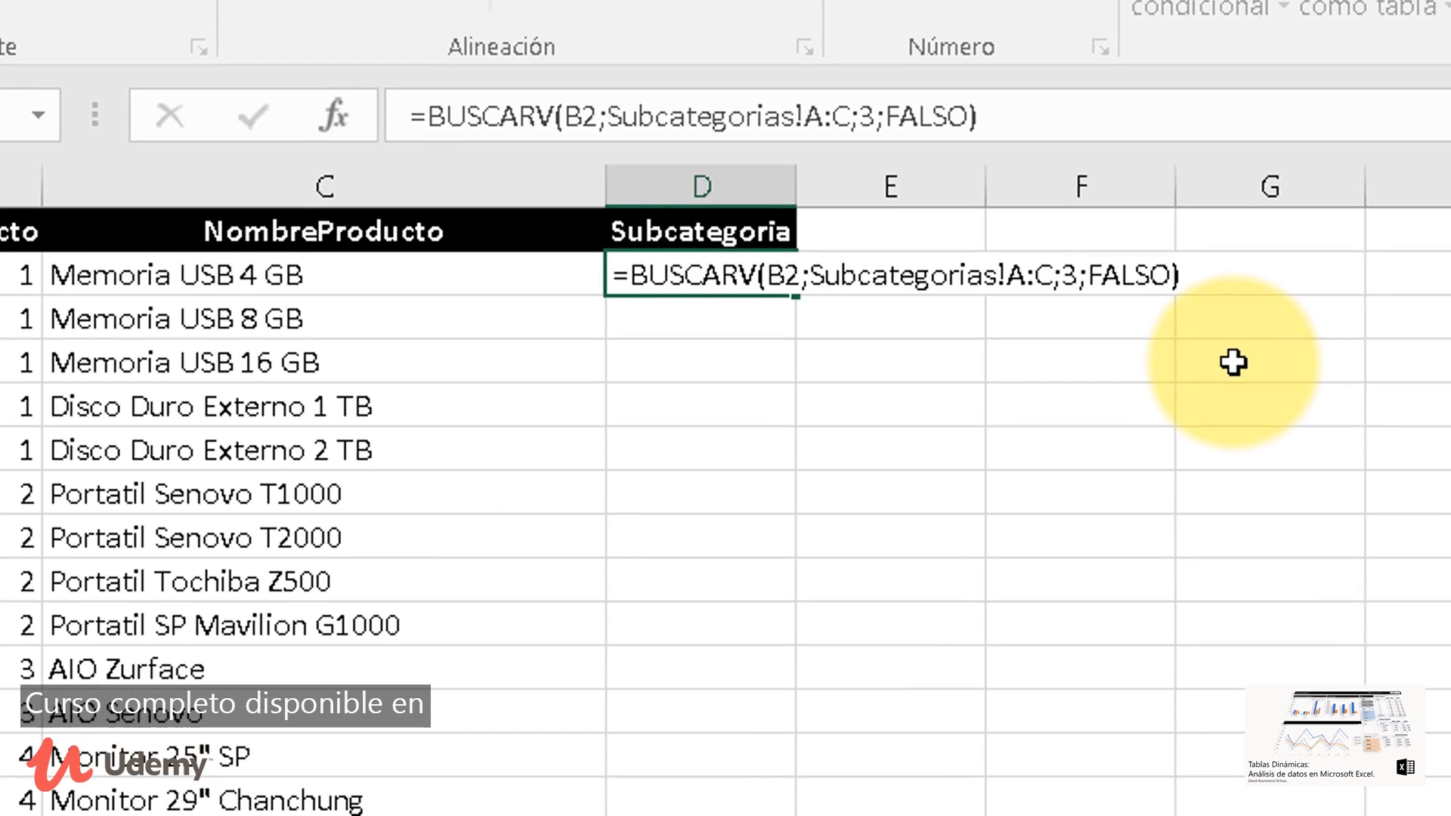
key("Return")
left_click(670, 142)
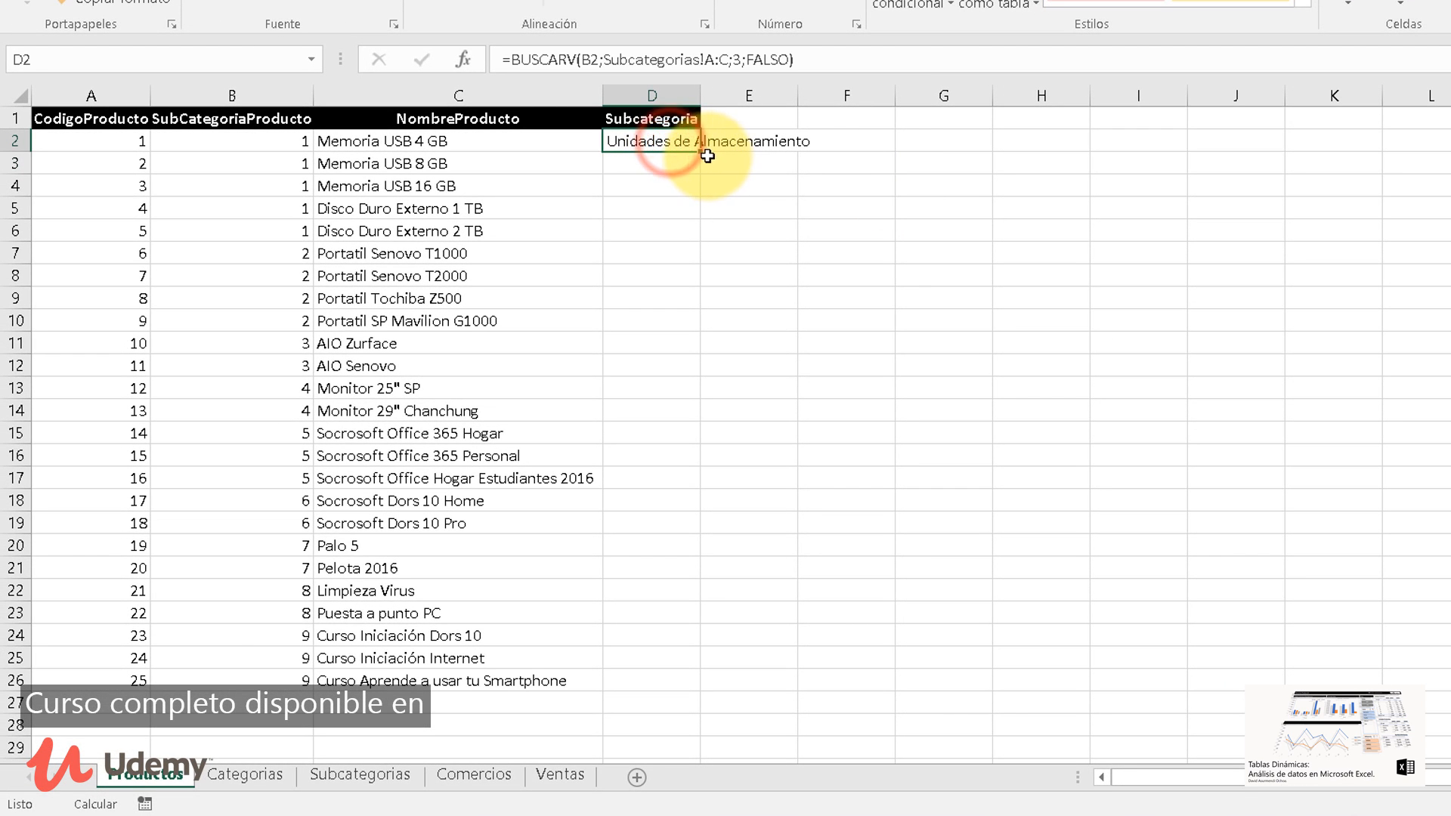
Fill the BUSCARV formula from D2 down to D26 on the Productos sheet and recalculate the workbook
left_click_drag(701, 153, 675, 695)
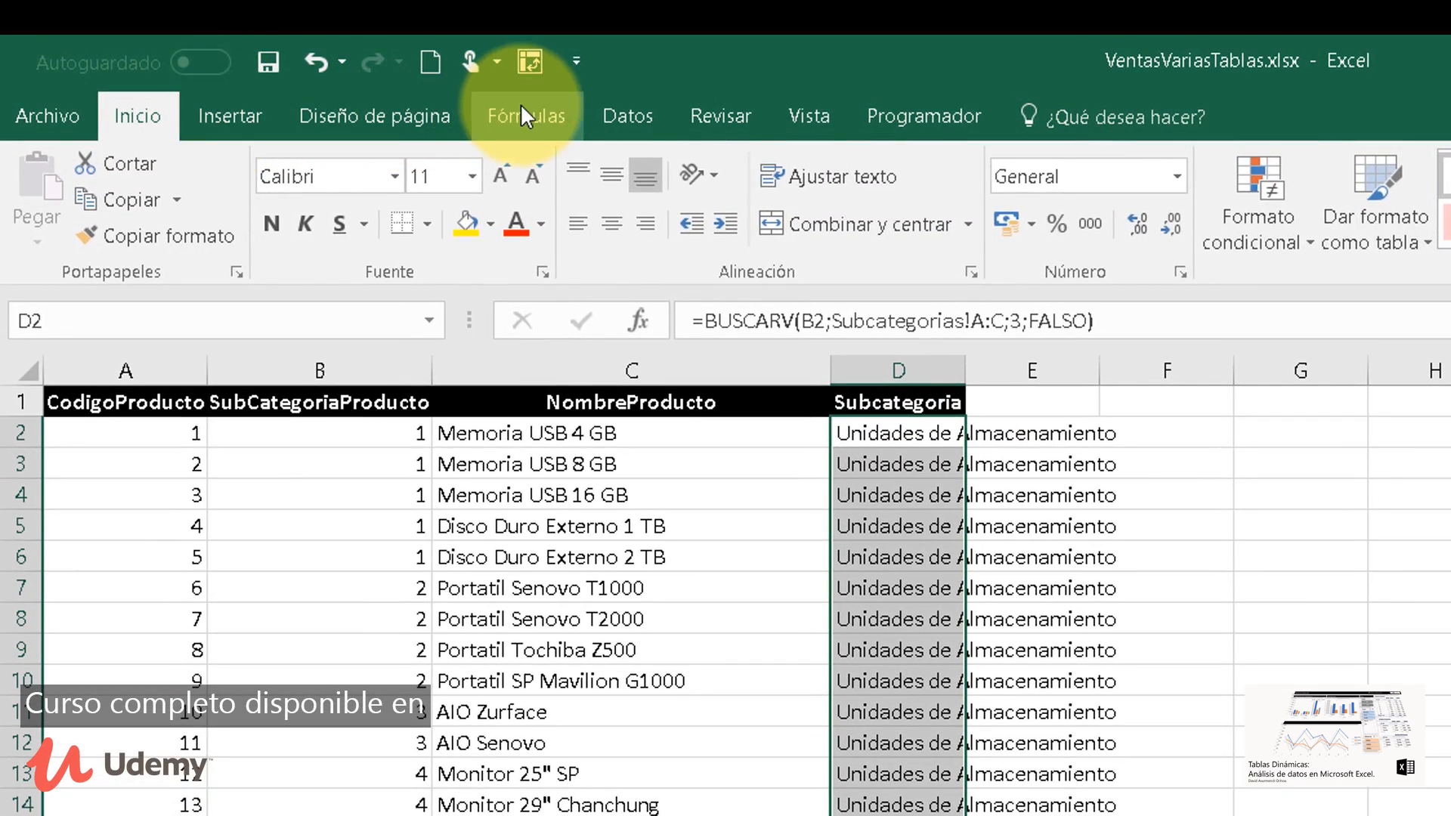
left_click(522, 114)
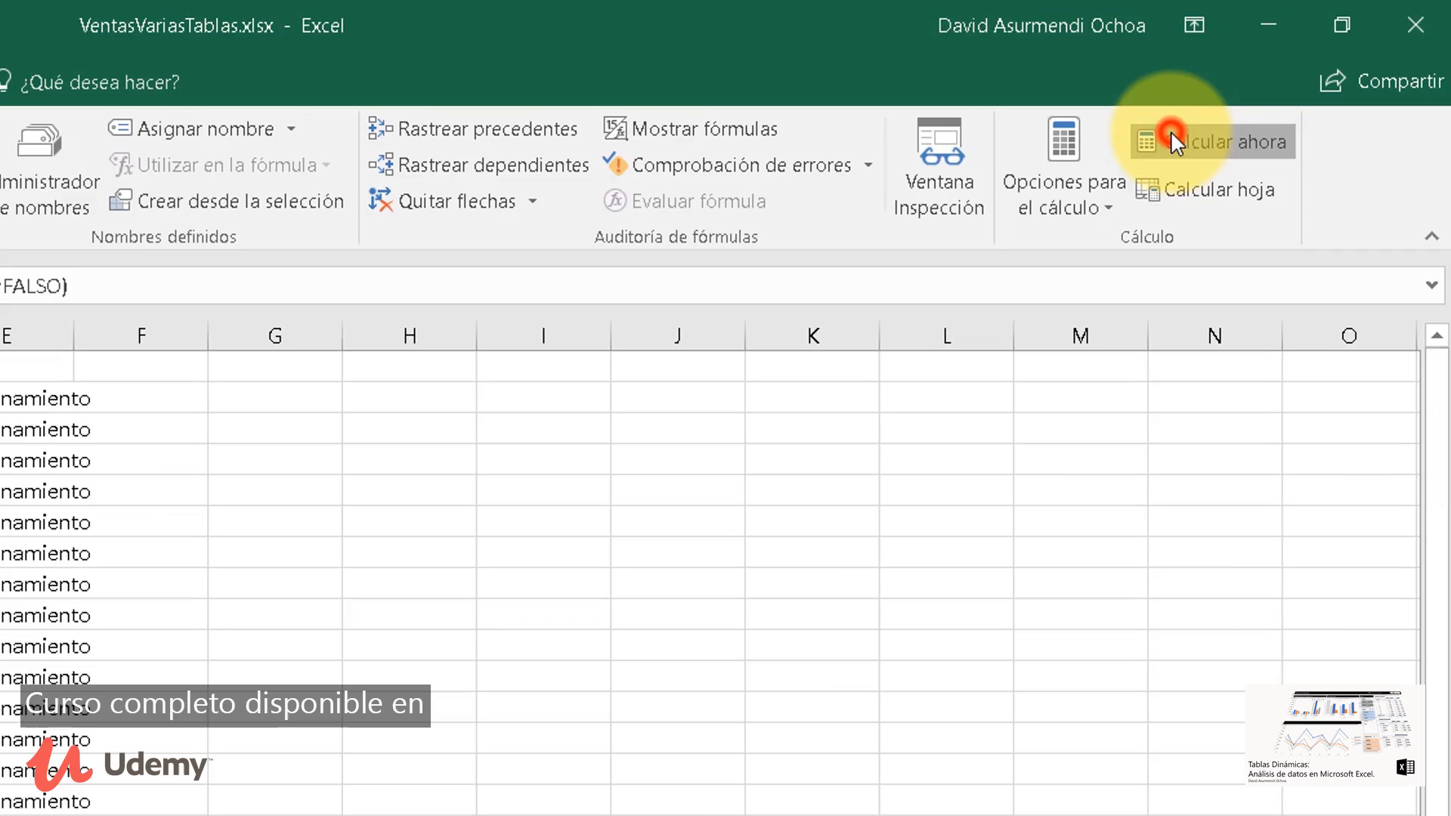
left_click(1171, 139)
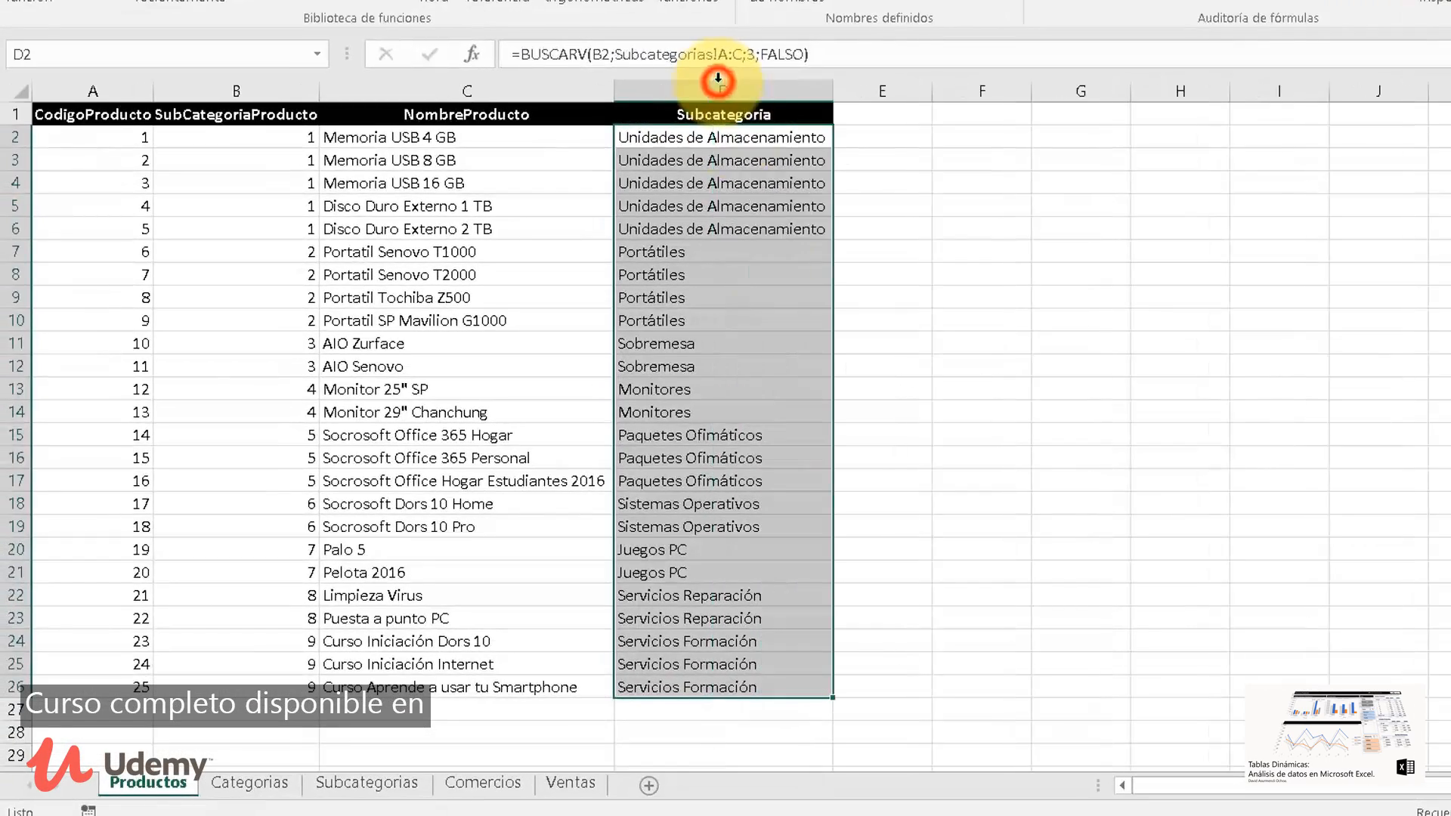
left_click(673, 388)
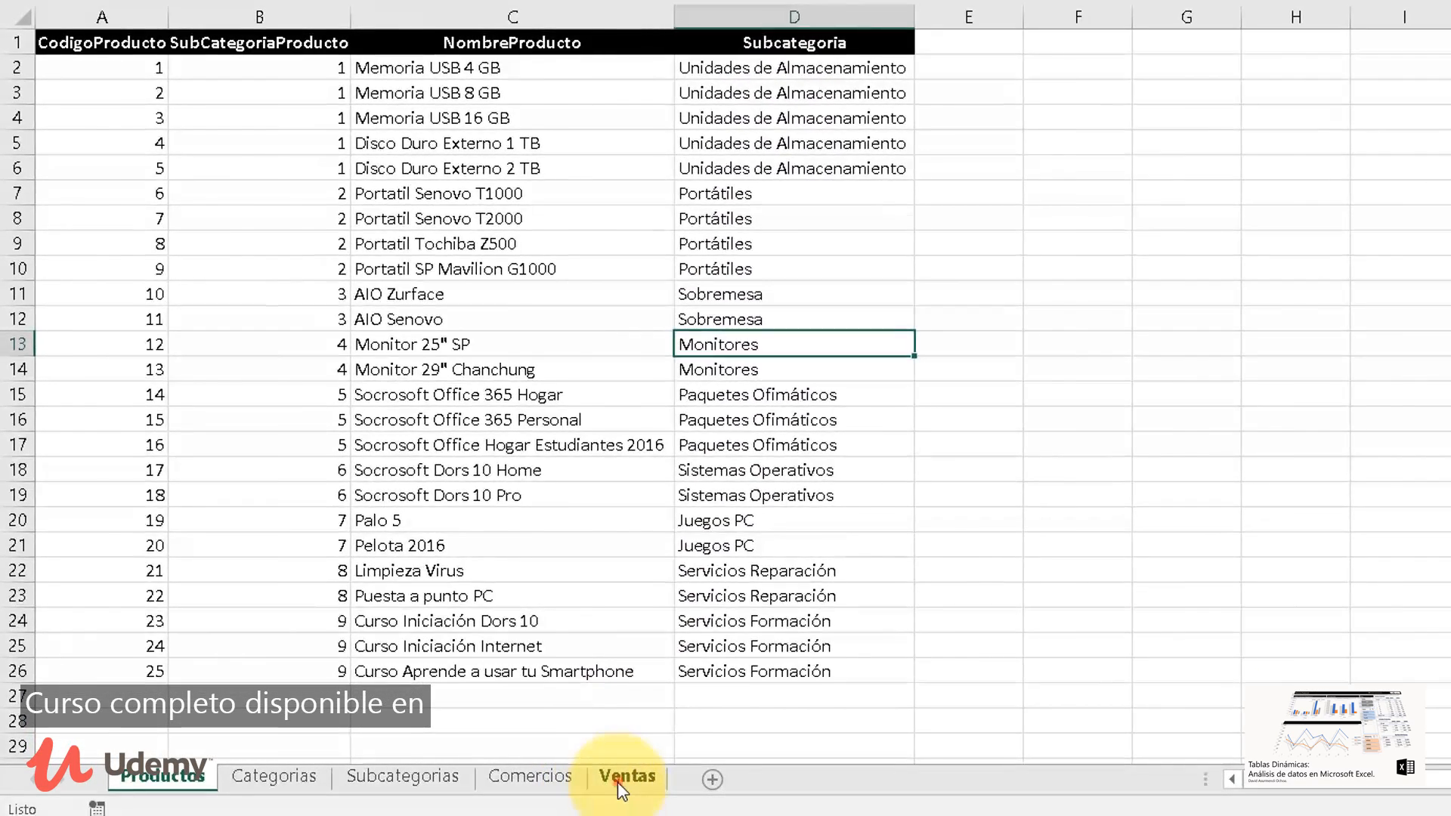
Add the header Subacategoria in cell G1 of the Ventas sheet and fit column G to its width
left_click(618, 782)
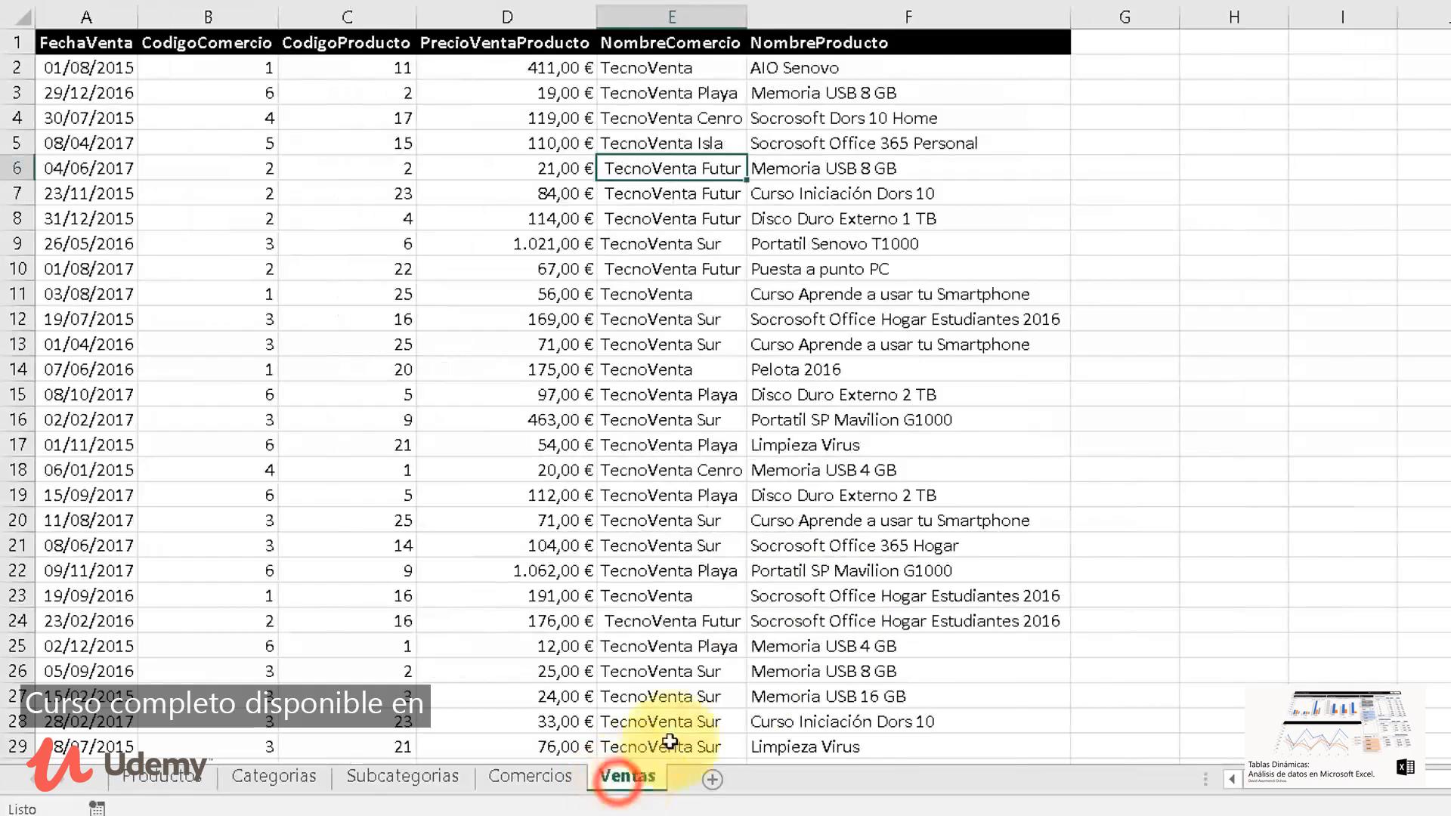
left_click(1104, 40)
type("Subaca")
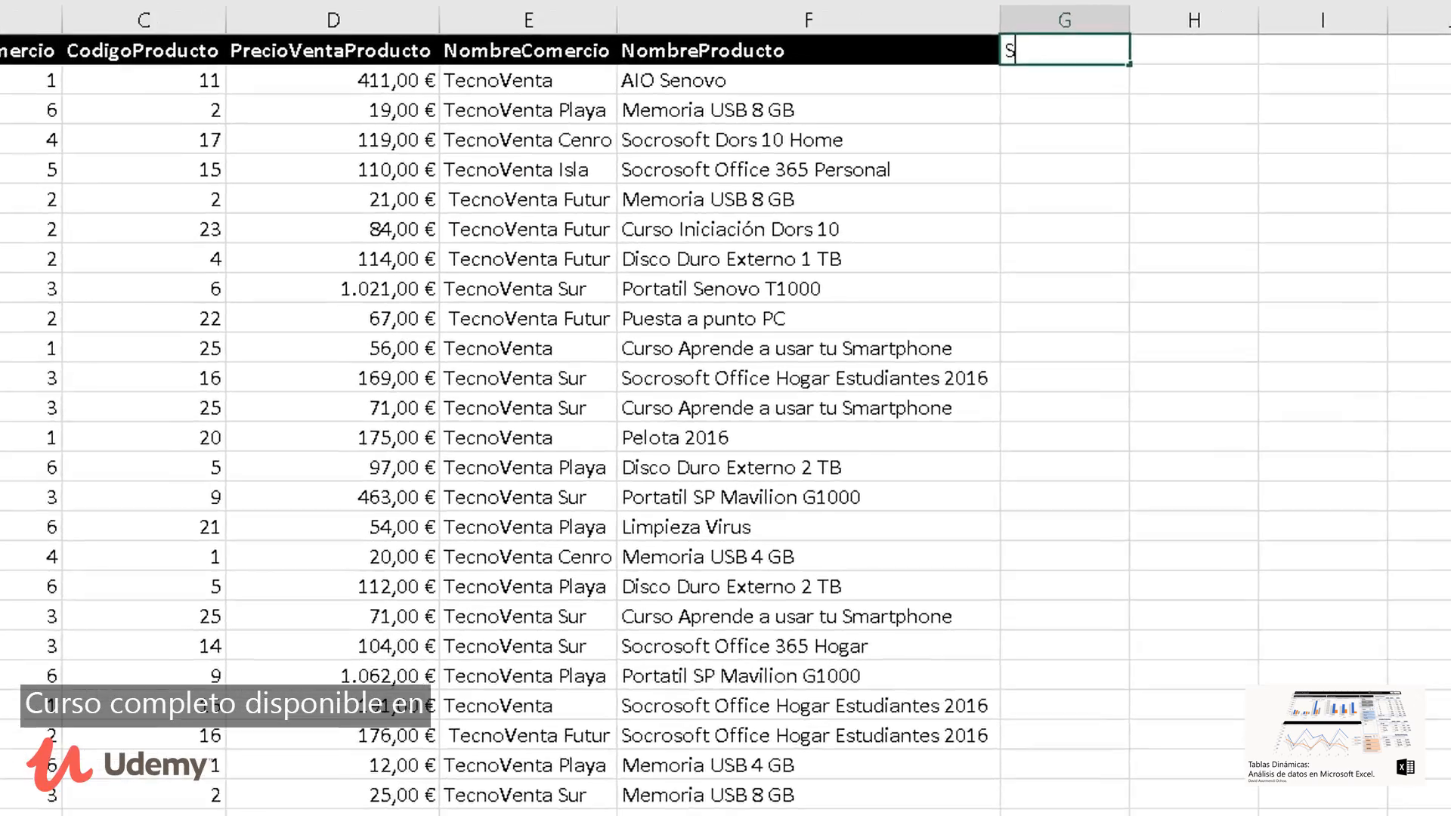
type("te")
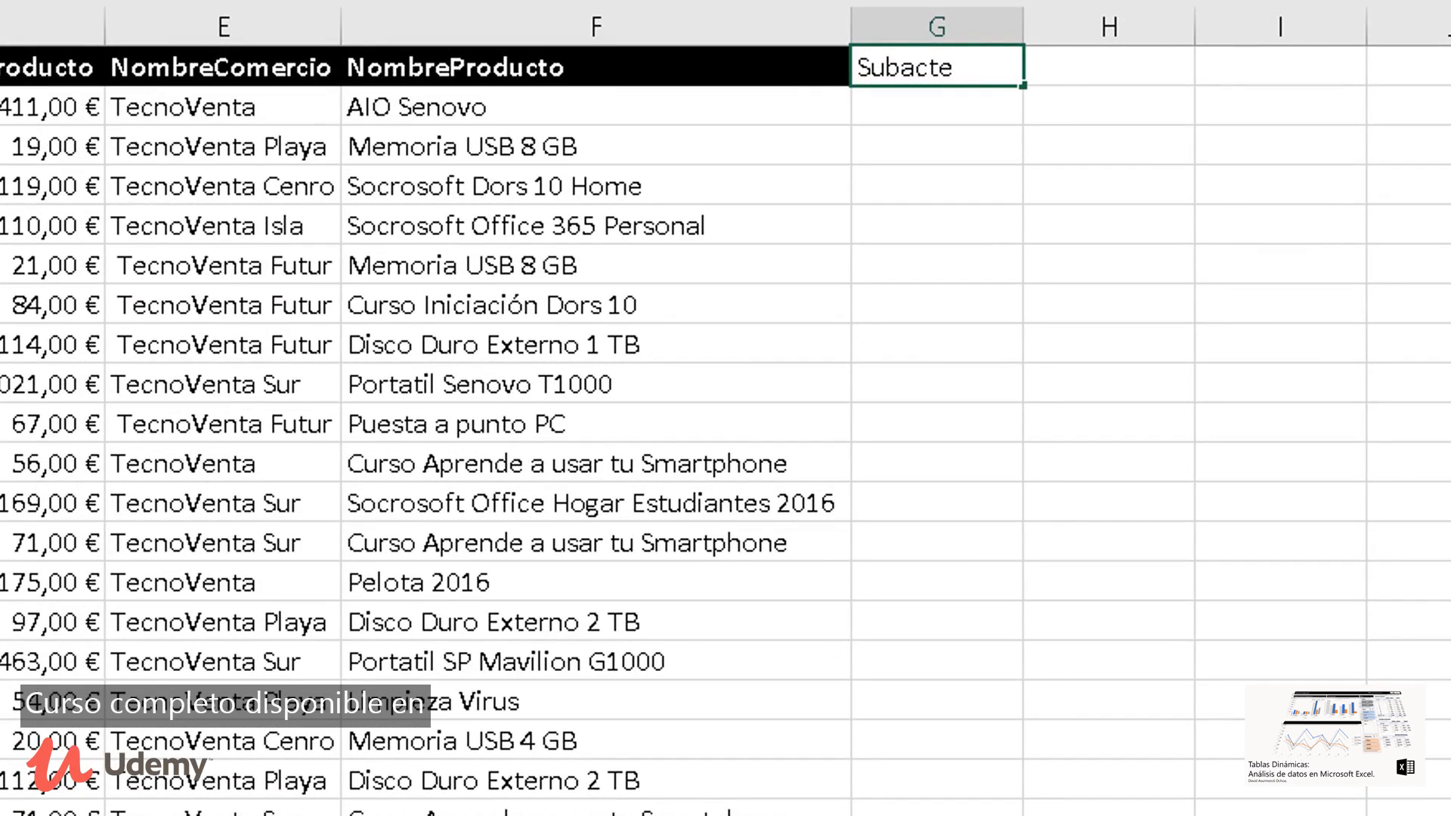
key("BackSpace")
key("BackSpace")
type("ategor")
key("Return")
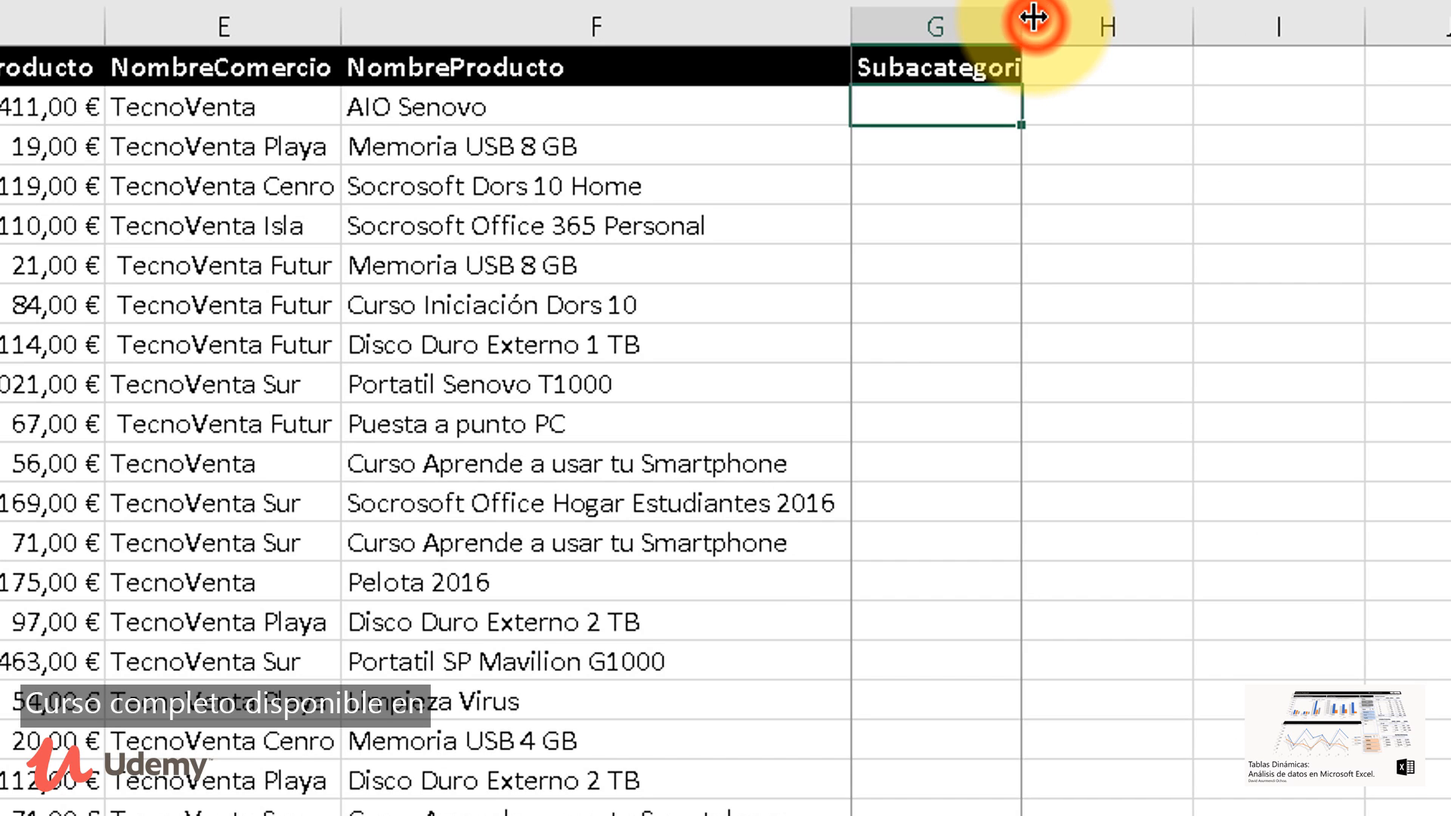
double_click(1027, 27)
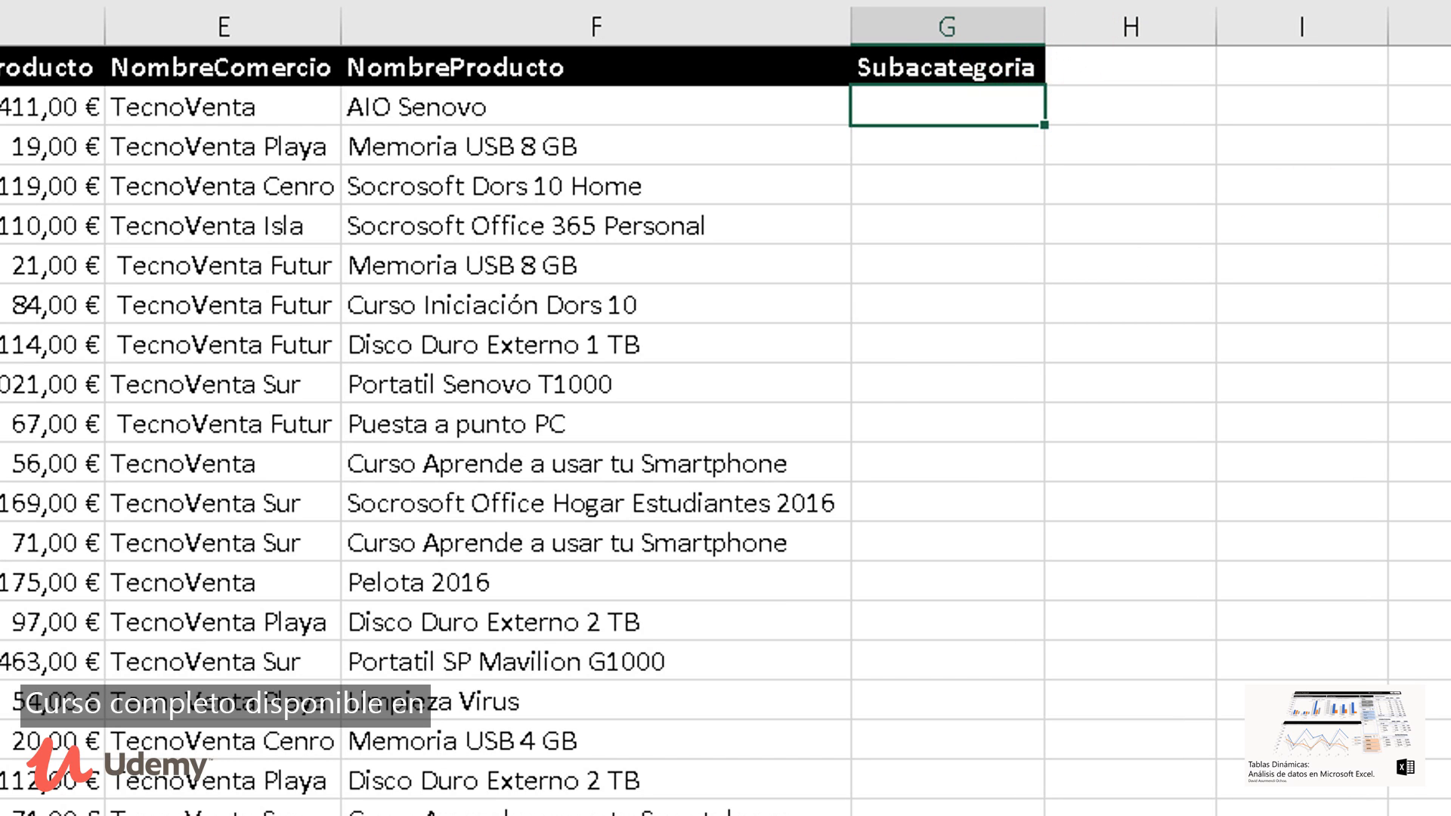
Start a BUSCARV formula in cell G2 with the CodigoProducto cell C2 as lookup value, ending the argument with a semicolon
type("=busca")
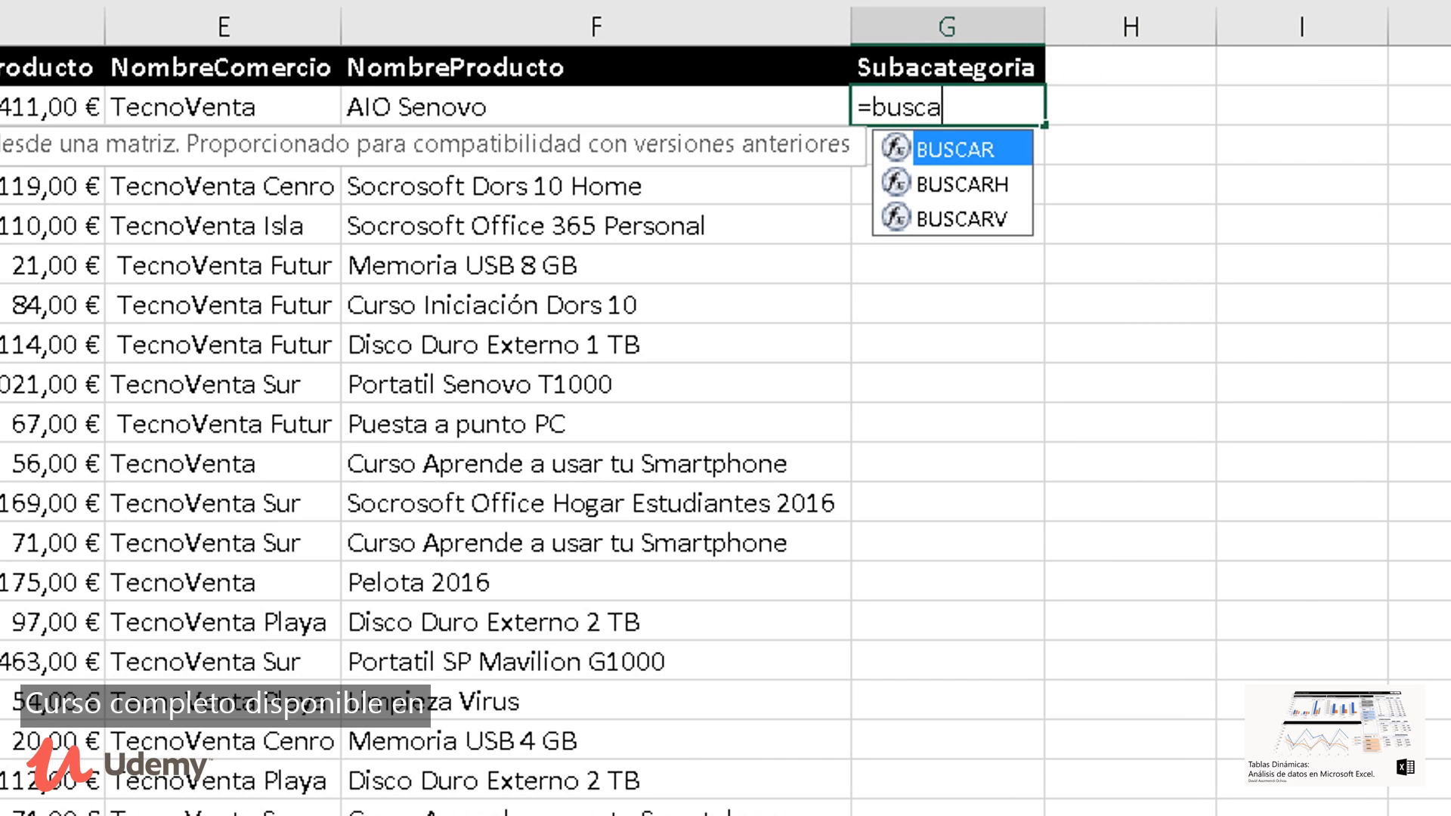
type("rv")
key("Tab")
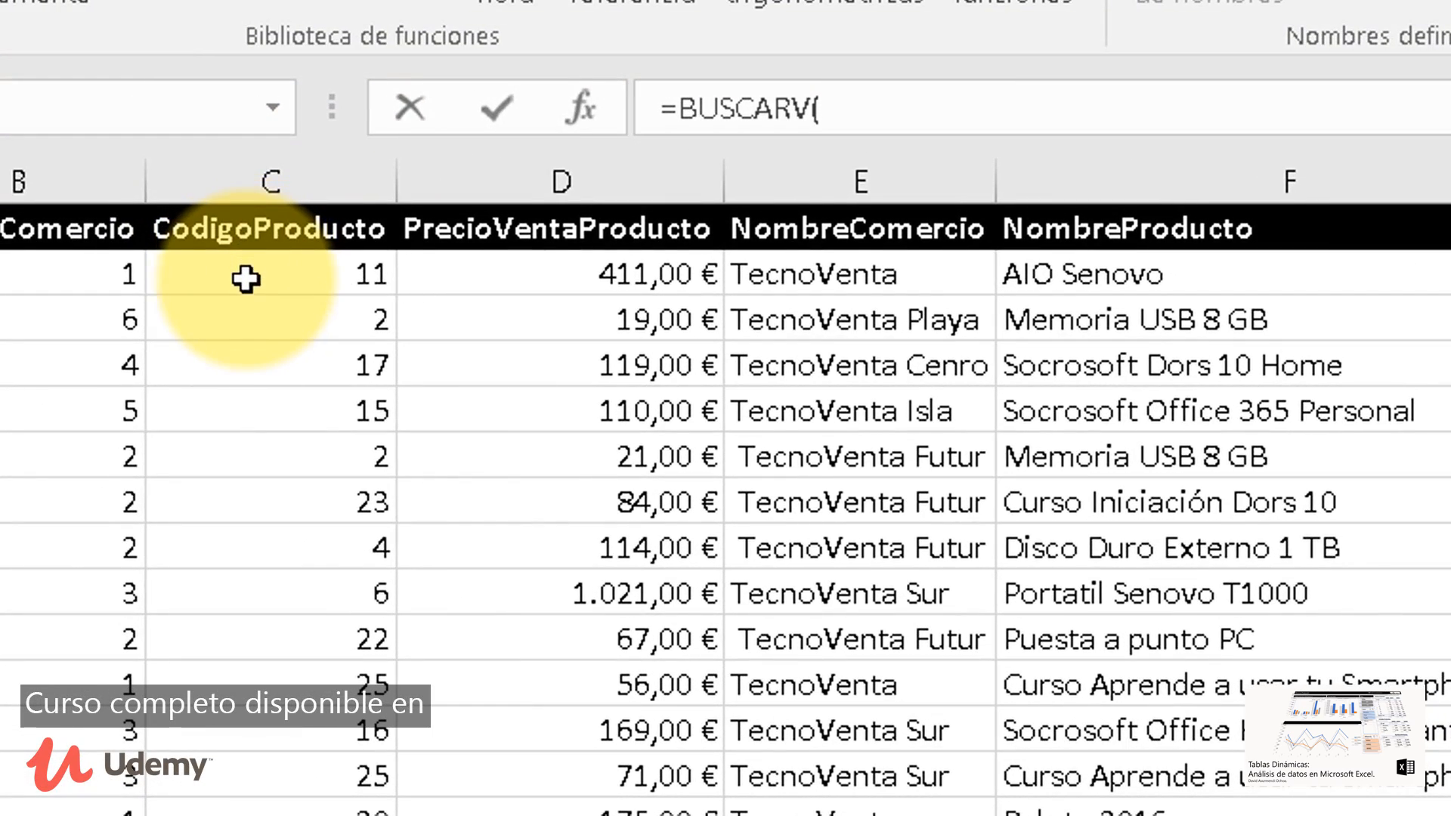
left_click(197, 265)
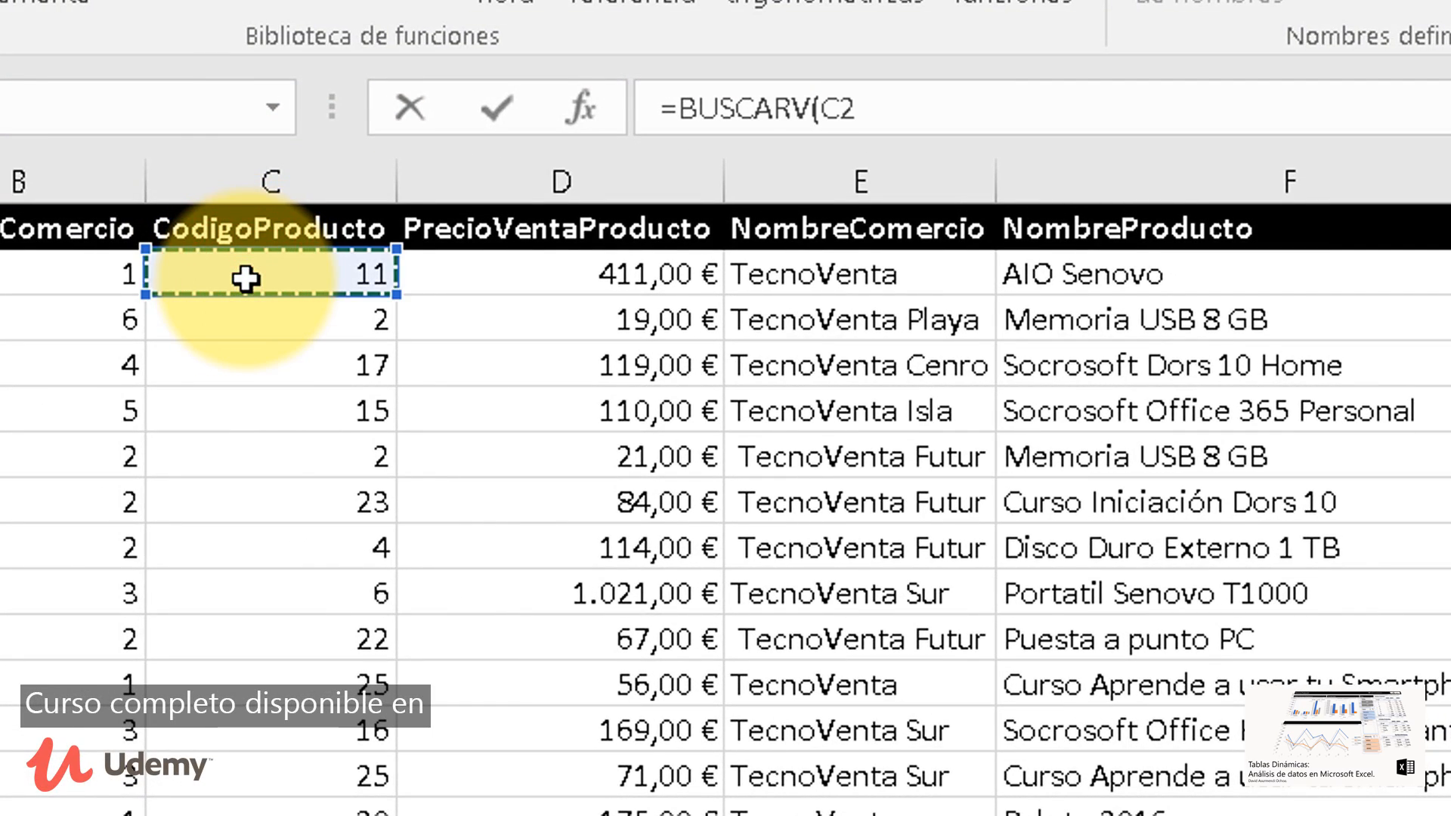
type(";")
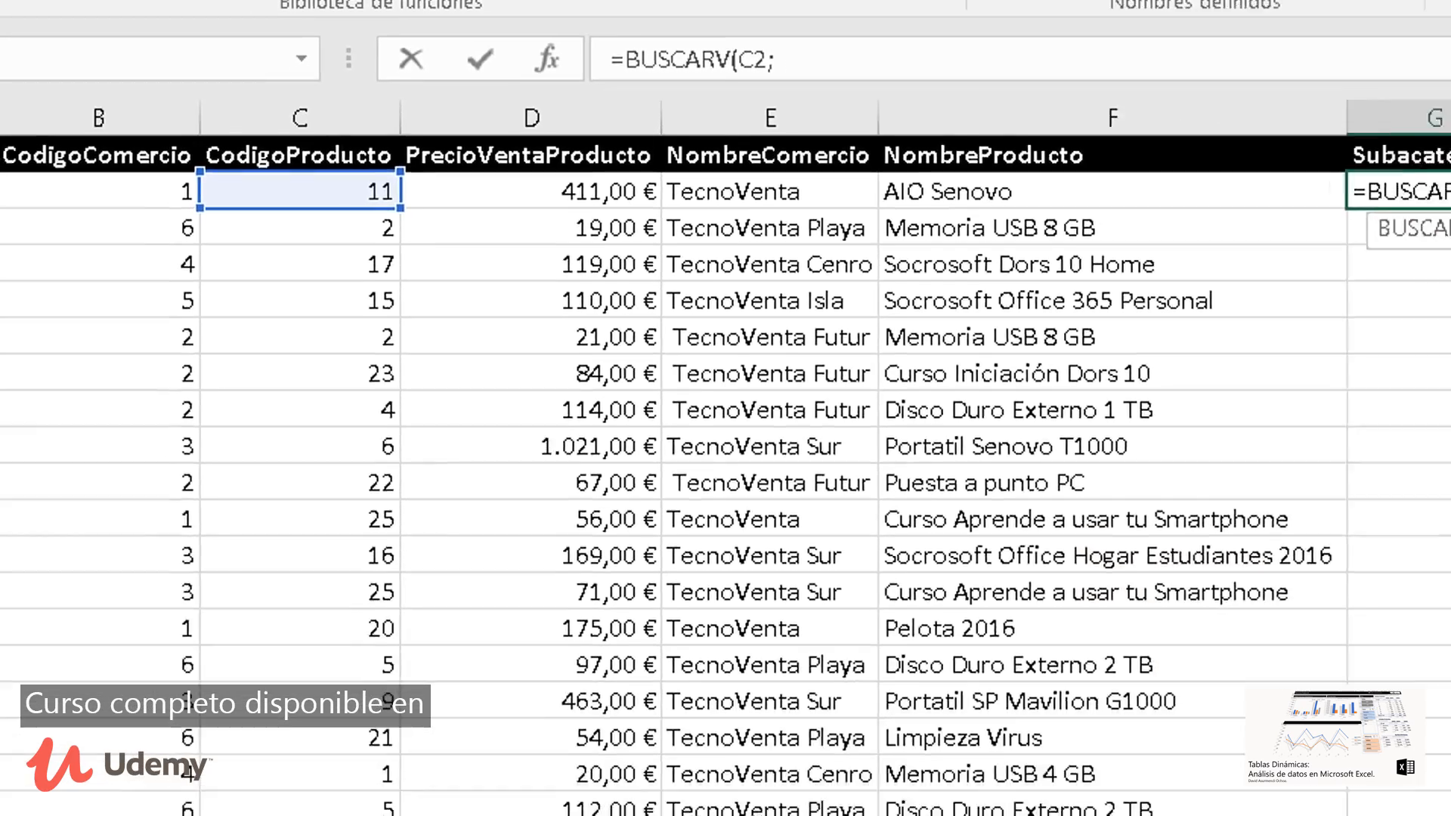
Set the lookup table to columns A:D of the Productos sheet and the column index to 4, separated by a semicolon
left_click(157, 773)
left_click(84, 32)
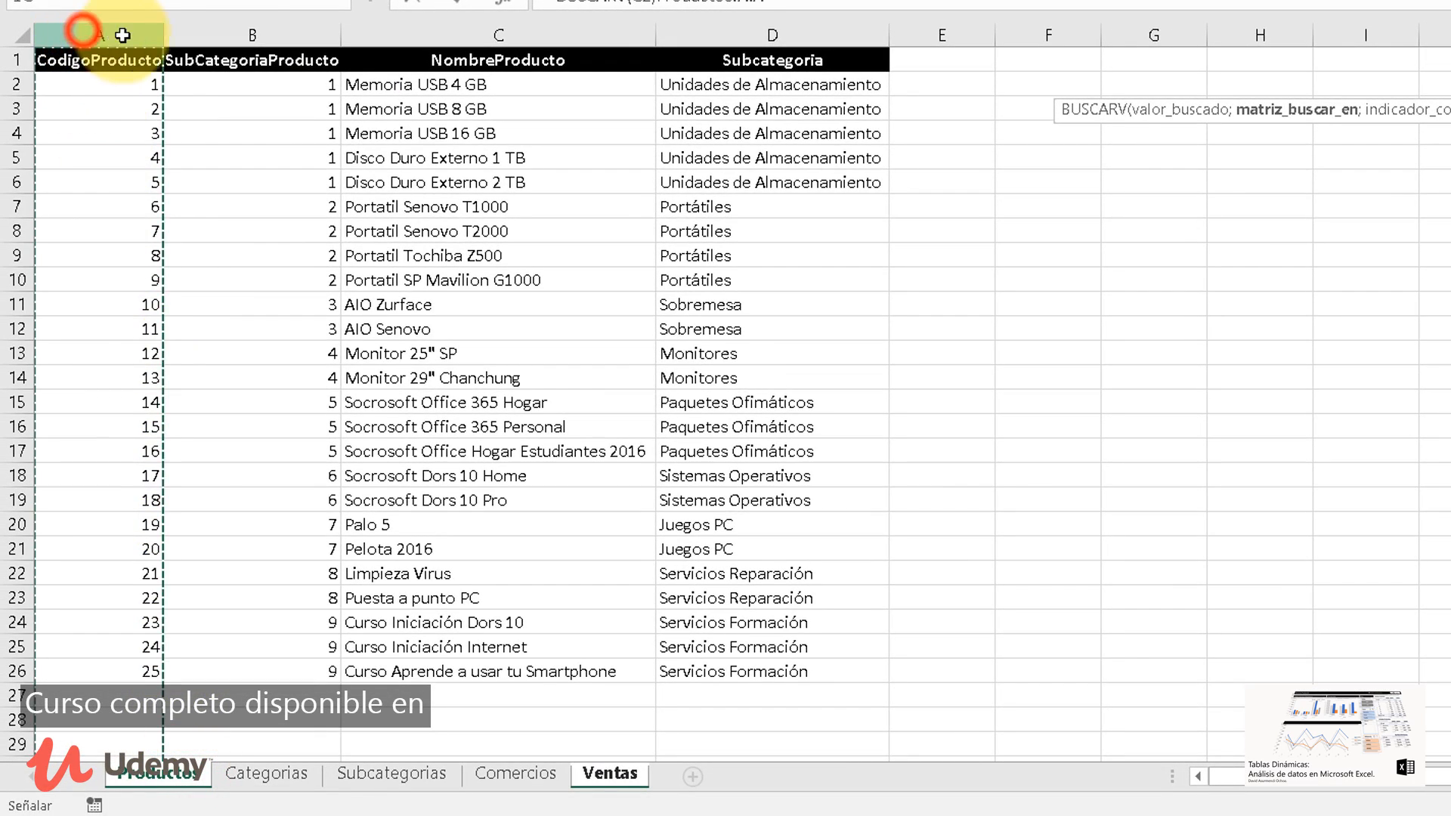
left_click_drag(83, 32, 680, 35)
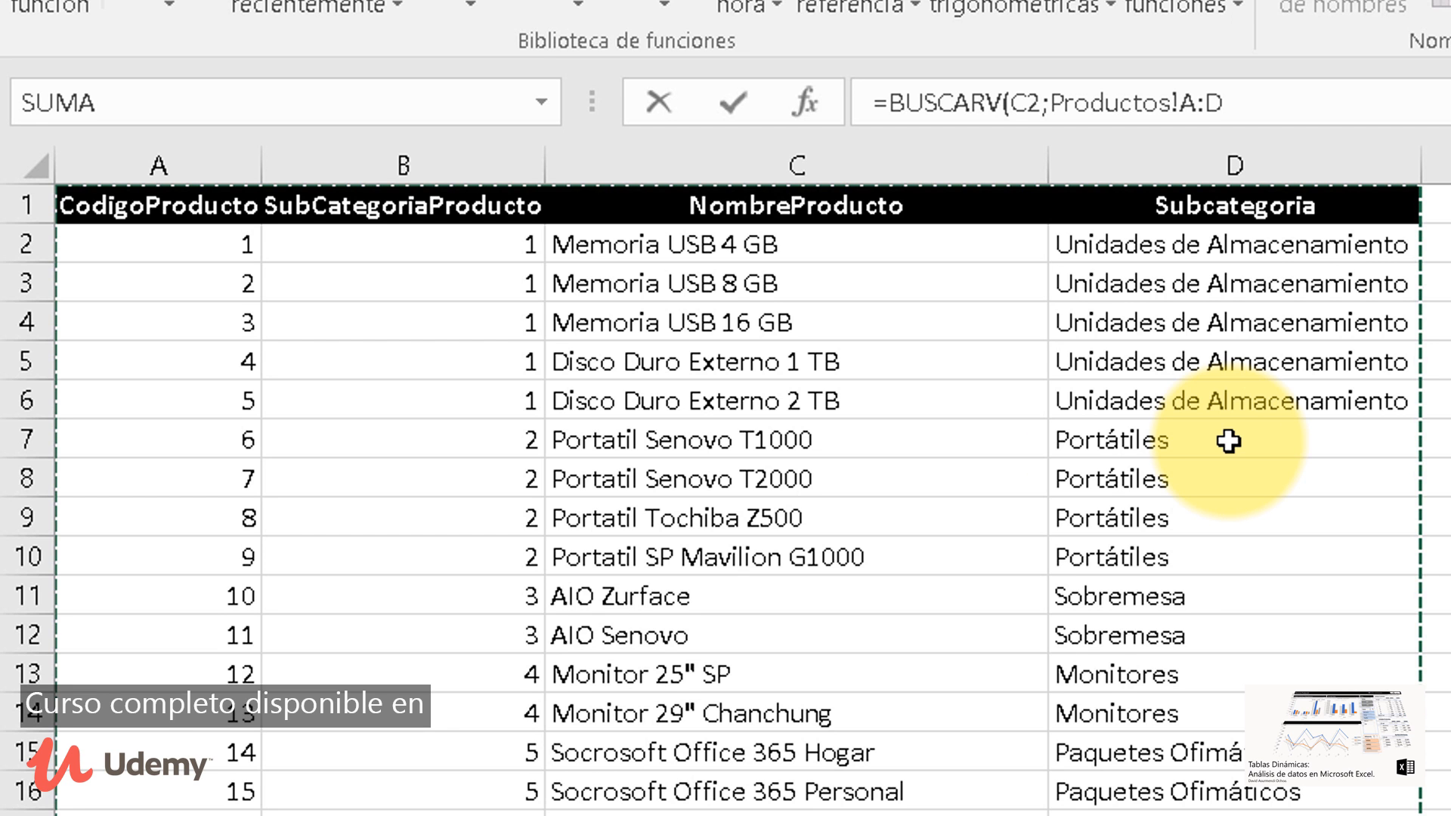
type(";4;")
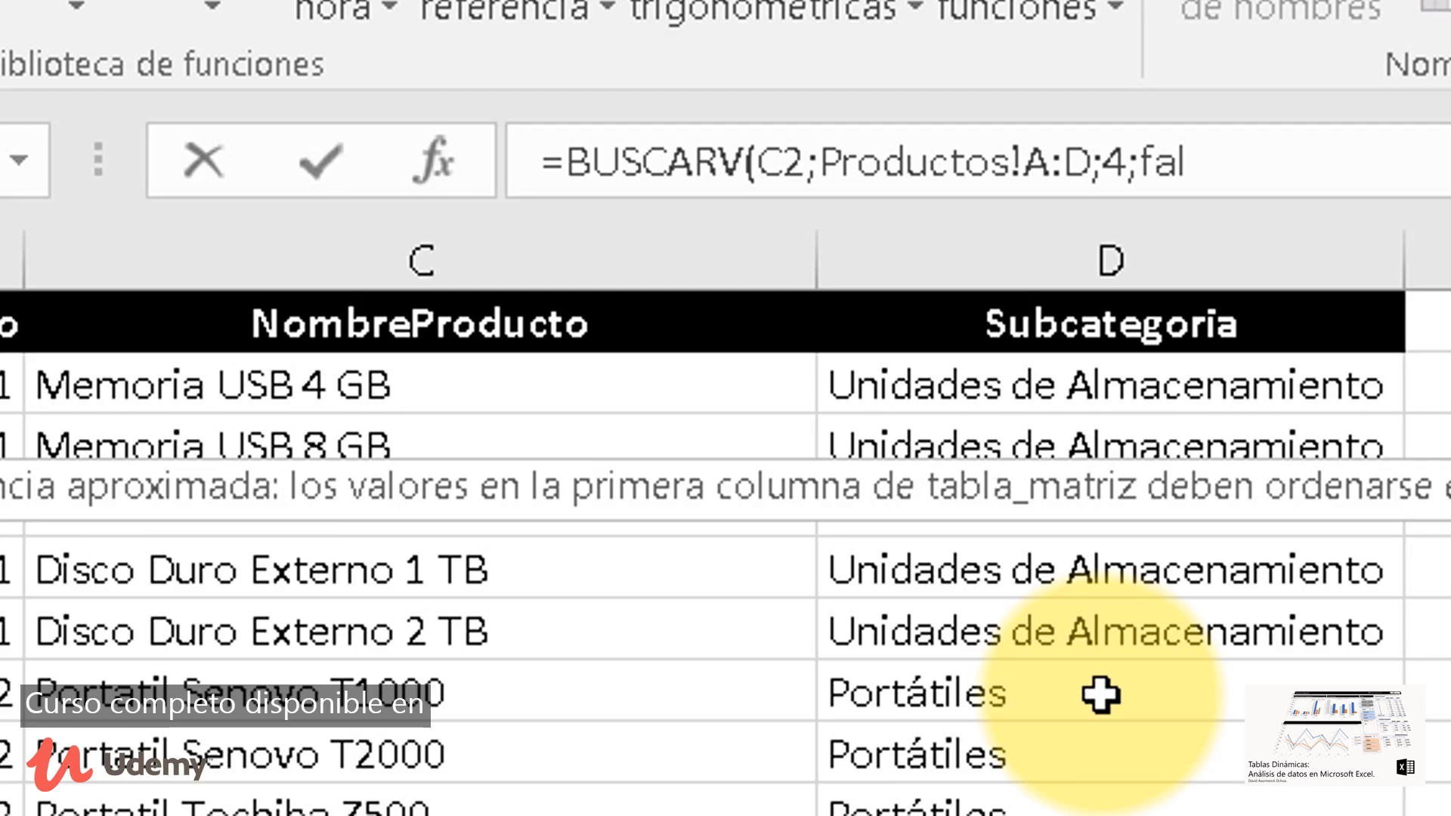
Set the match type of the G2 BUSCARV to FALSO for an exact match, confirm the formula and reselect G2
type("fal")
key("Tab")
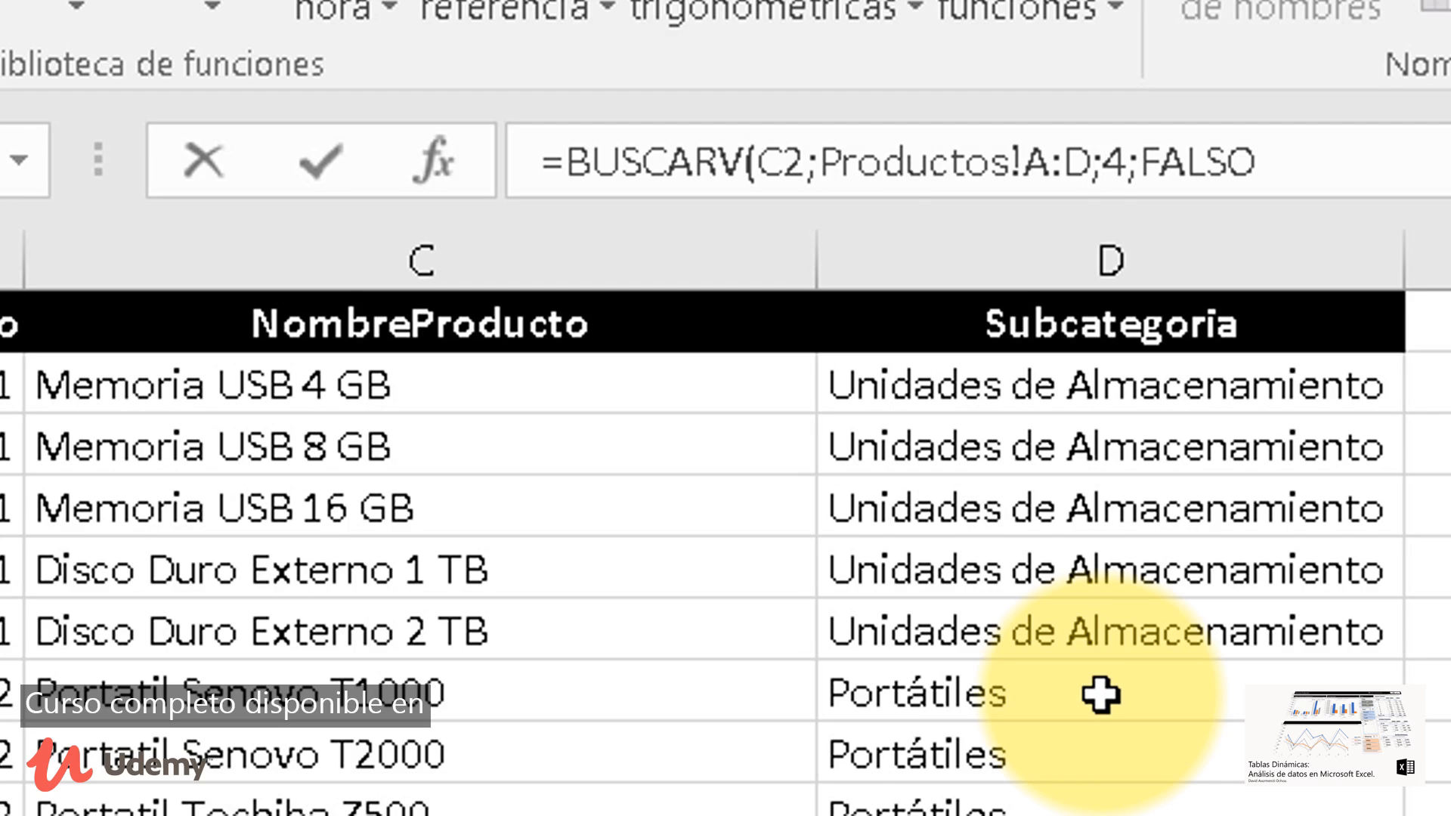
type(")")
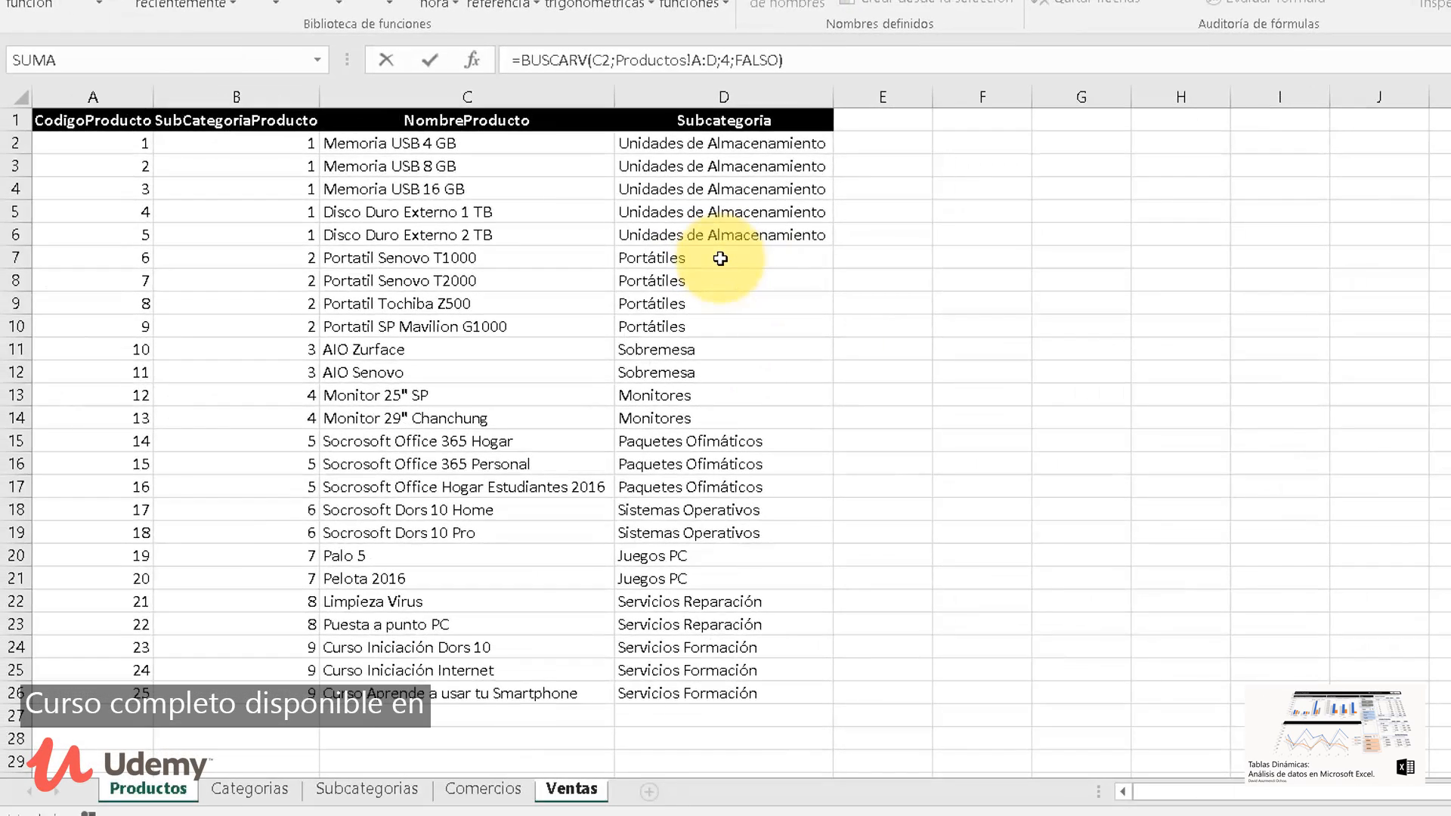
key("Return")
left_click(1042, 141)
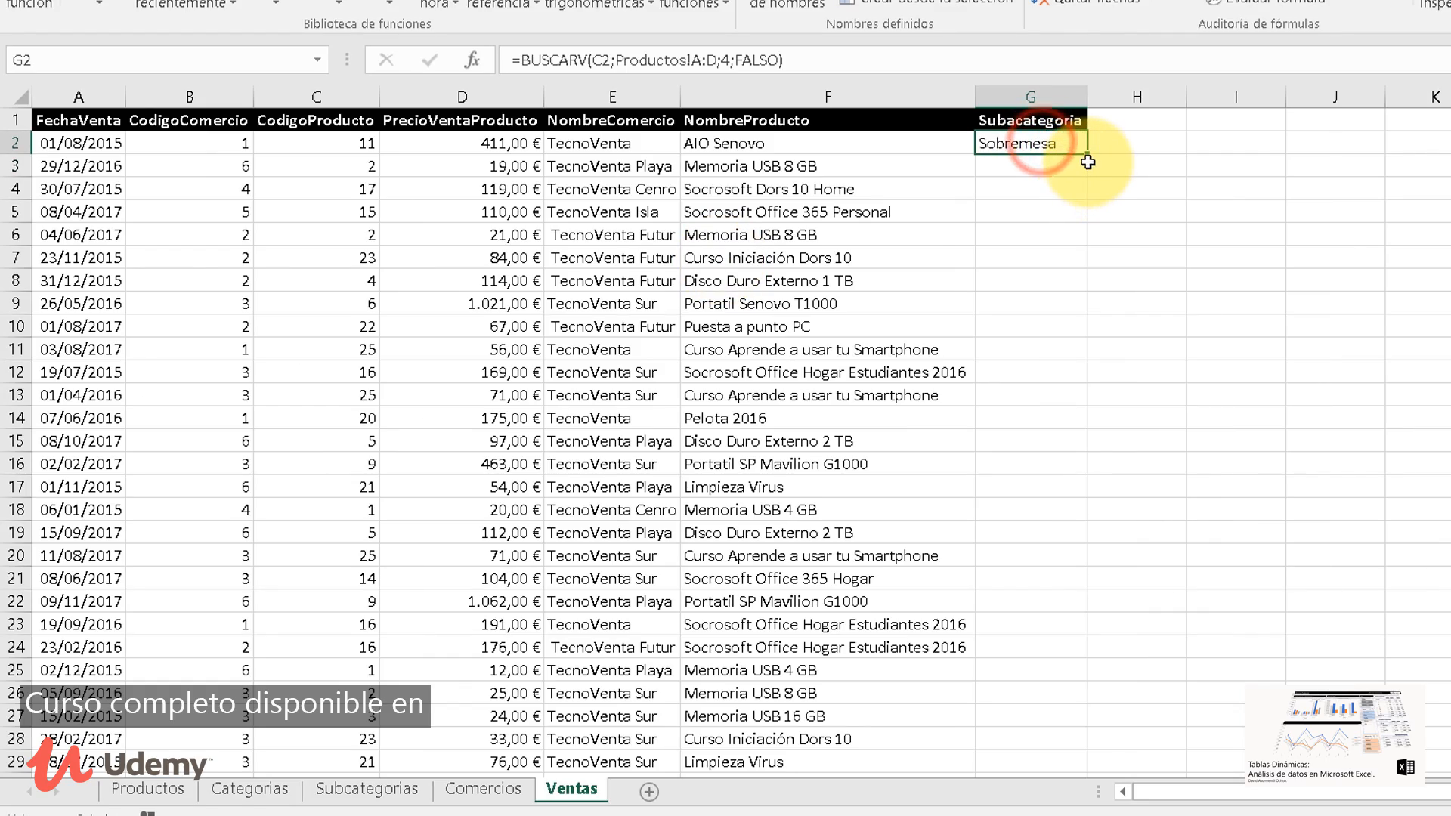
Fill the G2 formula down the Ventas table with recalculated results, and fit column G to its contents
double_click(1088, 159)
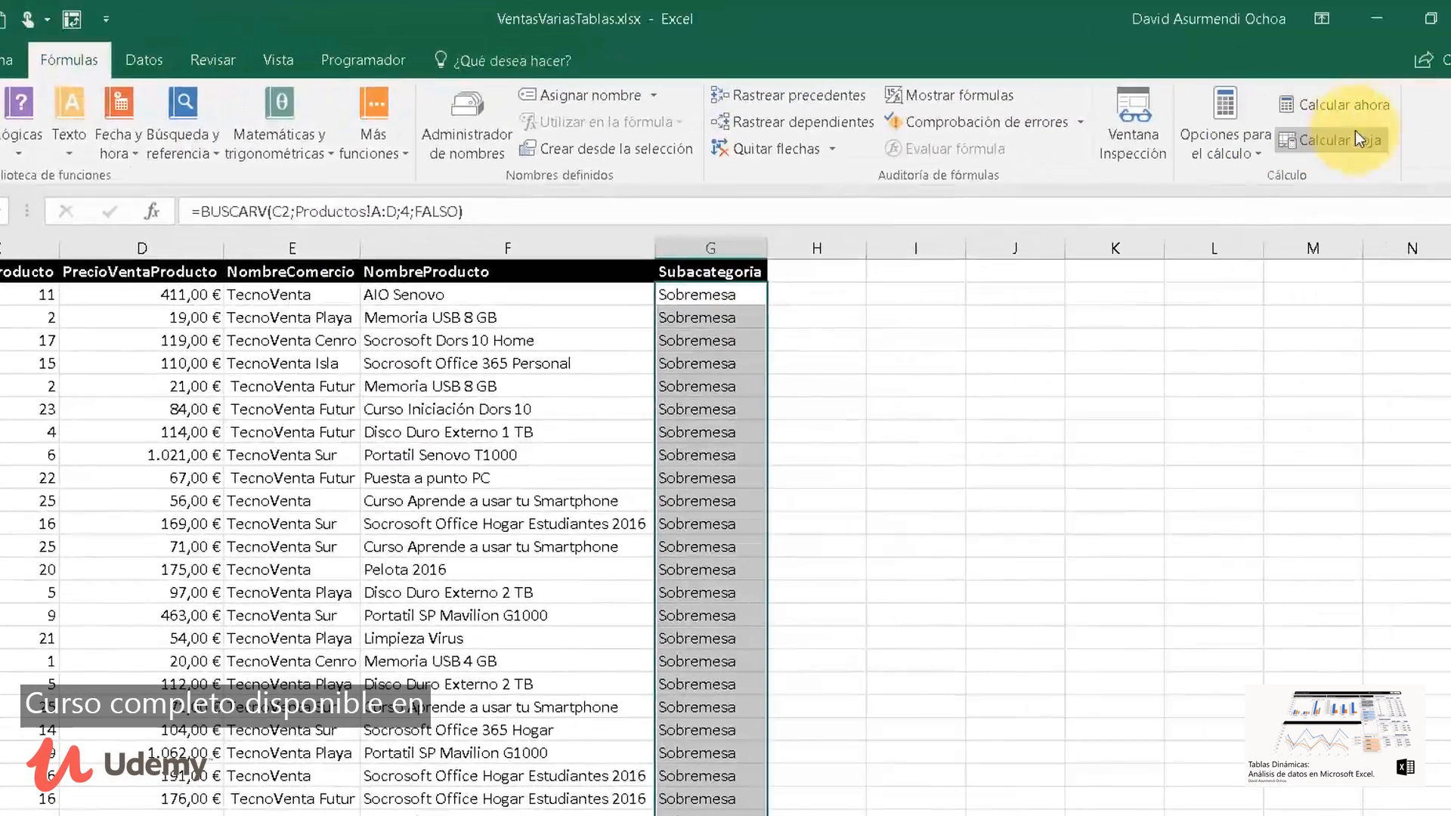
left_click(1354, 113)
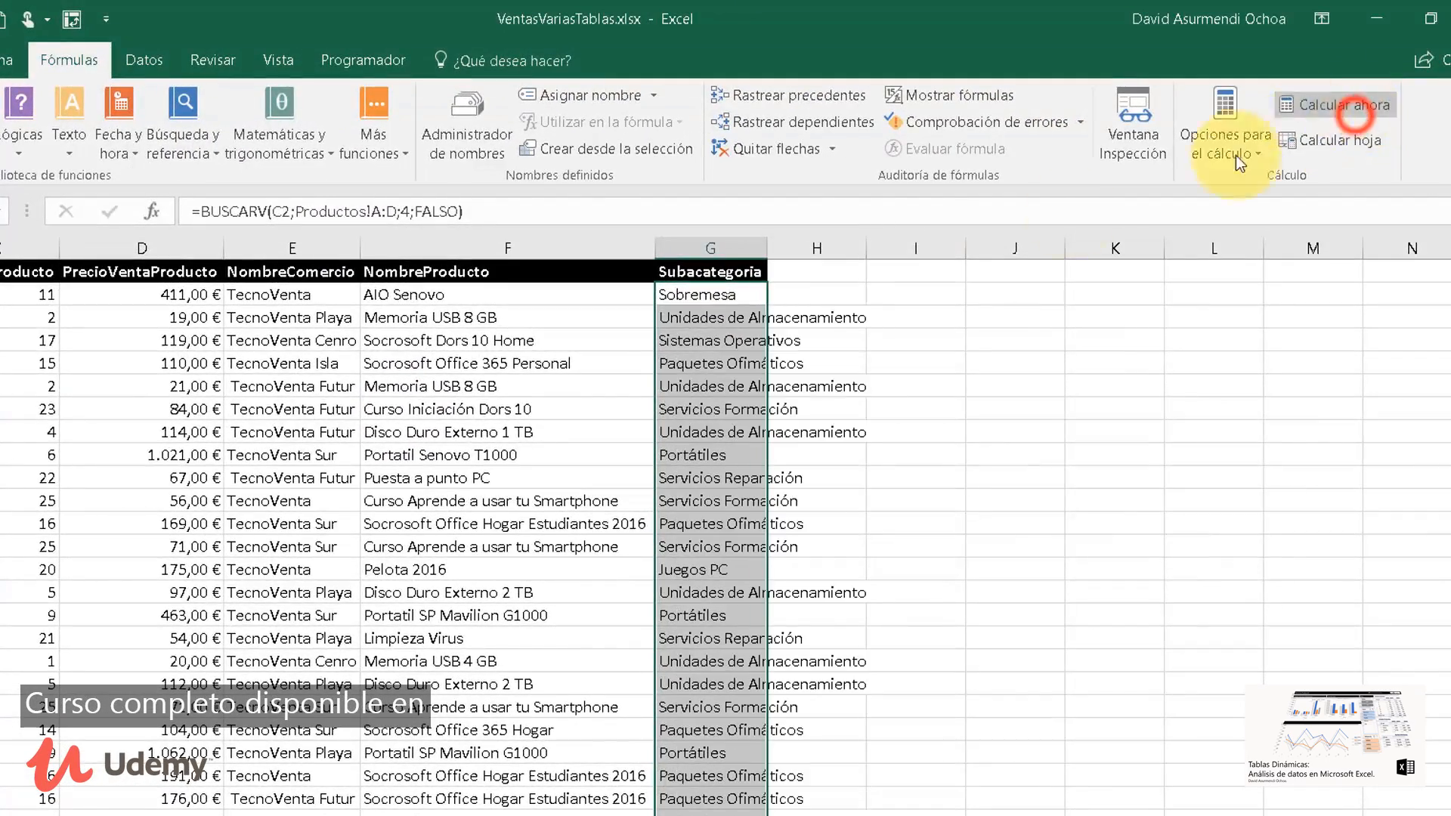
double_click(767, 257)
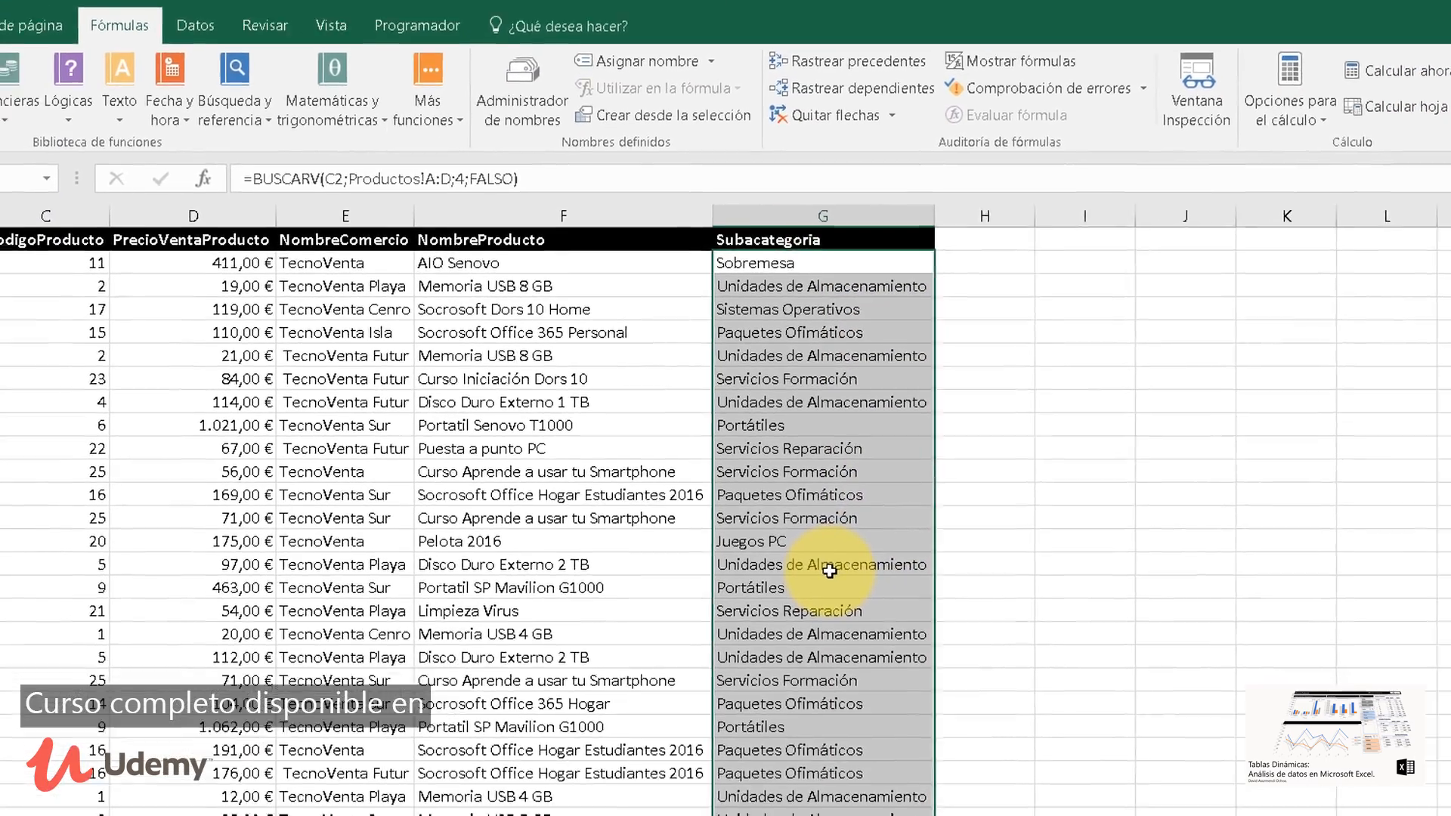
left_click(829, 570)
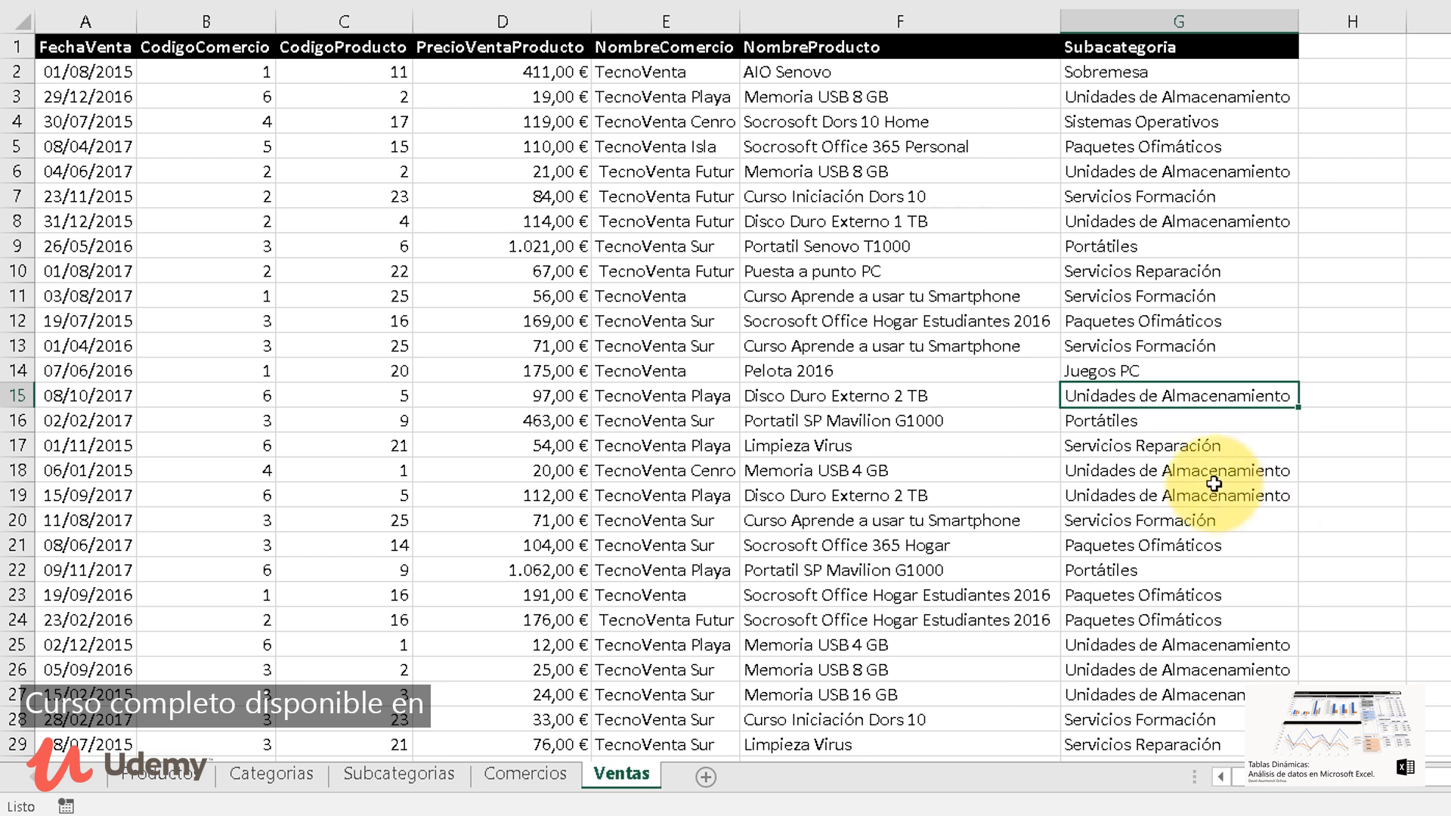
Add the header Categoria in cell D1 of the Subcategorias sheet
left_click(400, 774)
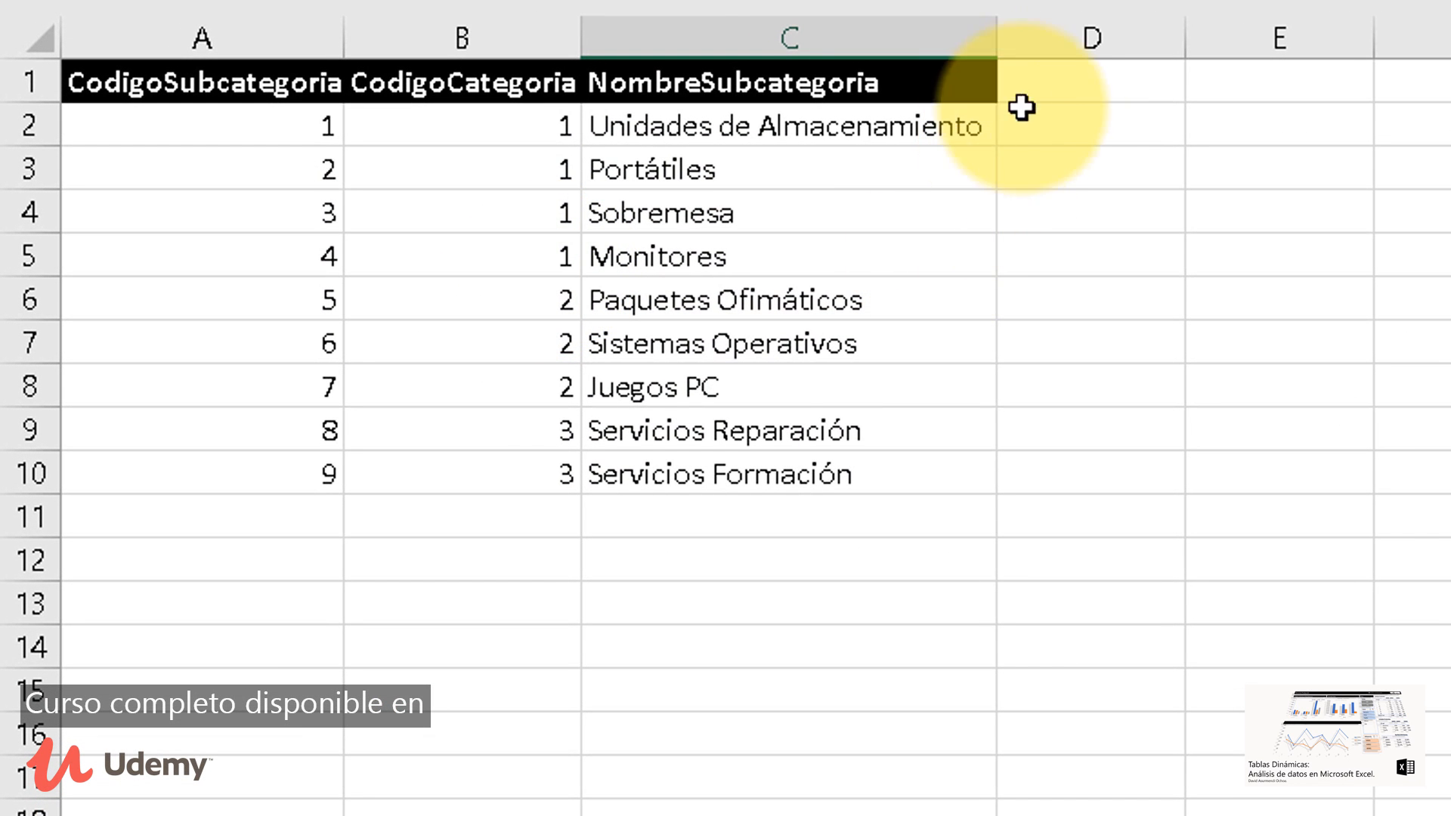
left_click(1104, 65)
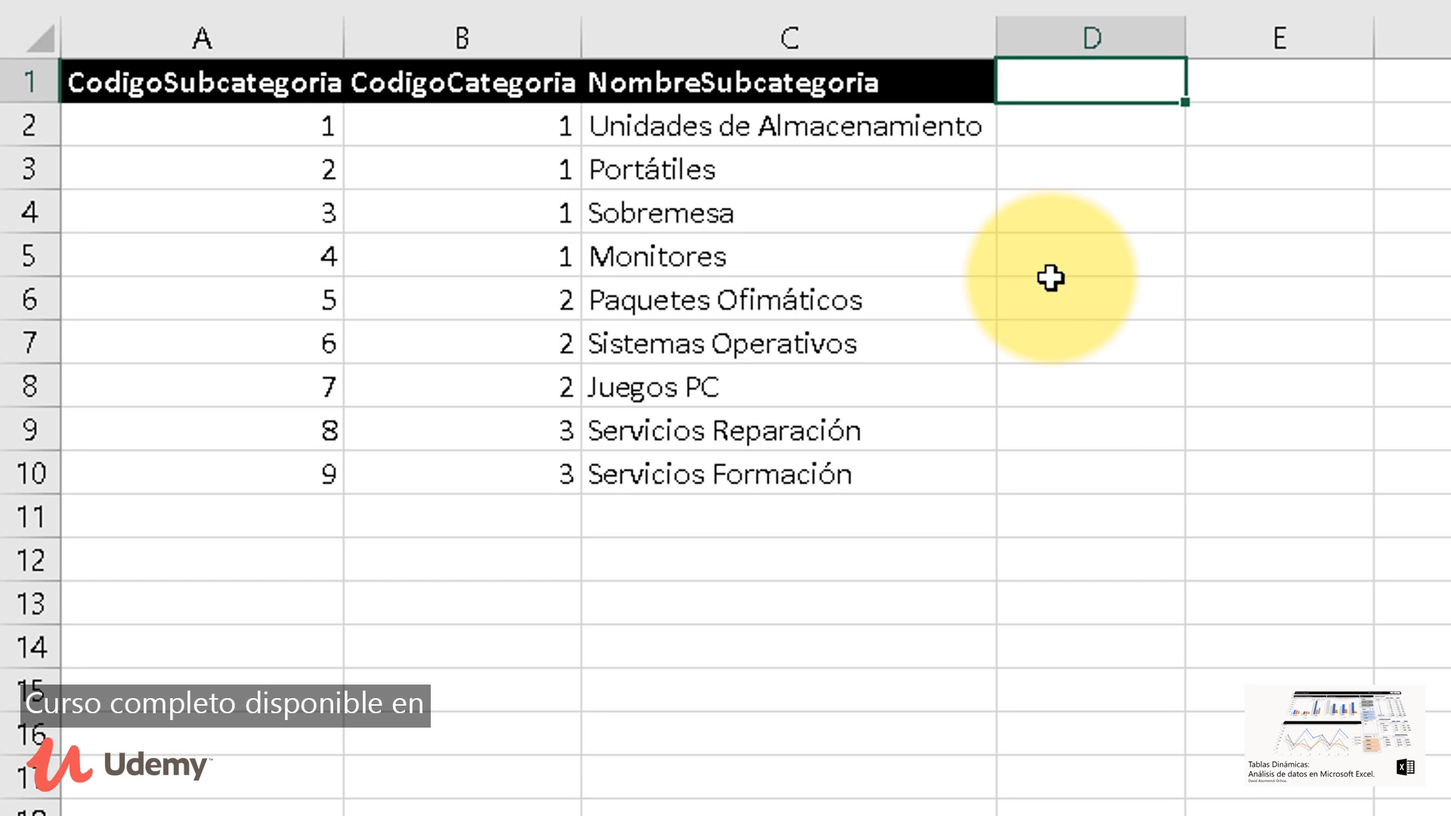
type("Categoria")
key("Return")
Start a BUSCARV formula in cell D2 with the CodigoCategoria cell B2 as lookup value, ending the argument with a semicolon
type("=")
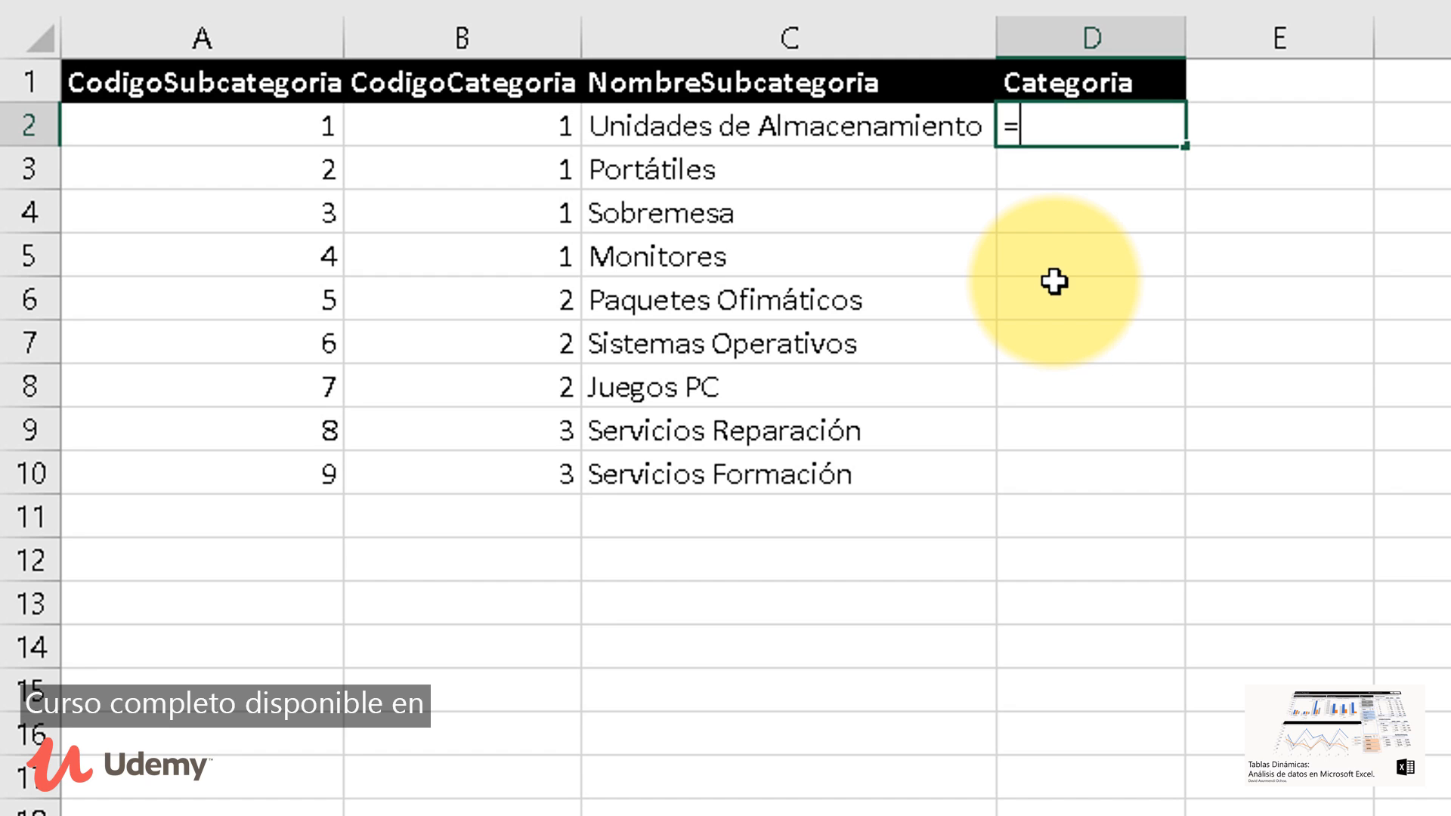
type("buscar")
key("Down")
key("Down")
key("Tab")
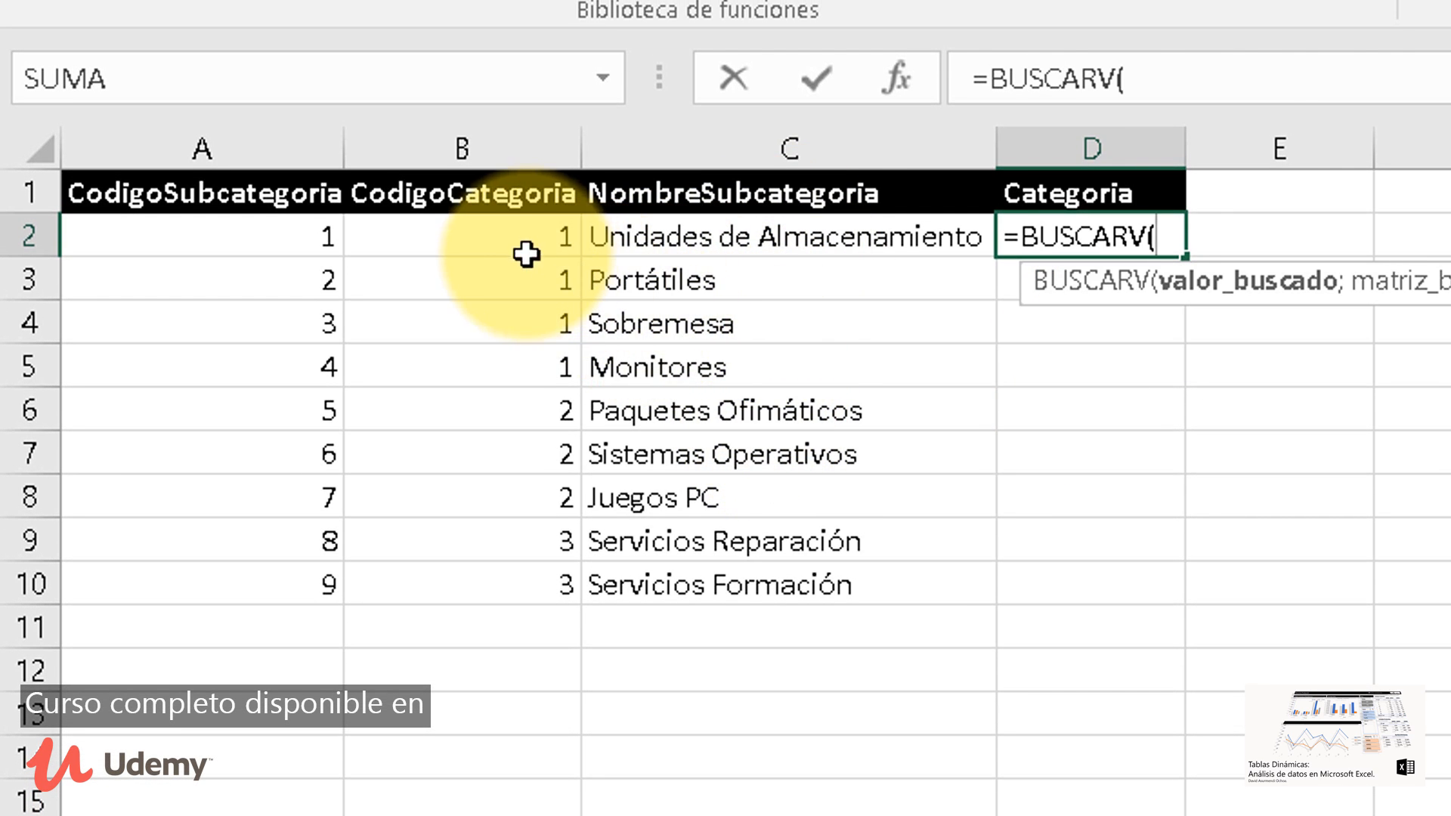
left_click(508, 239)
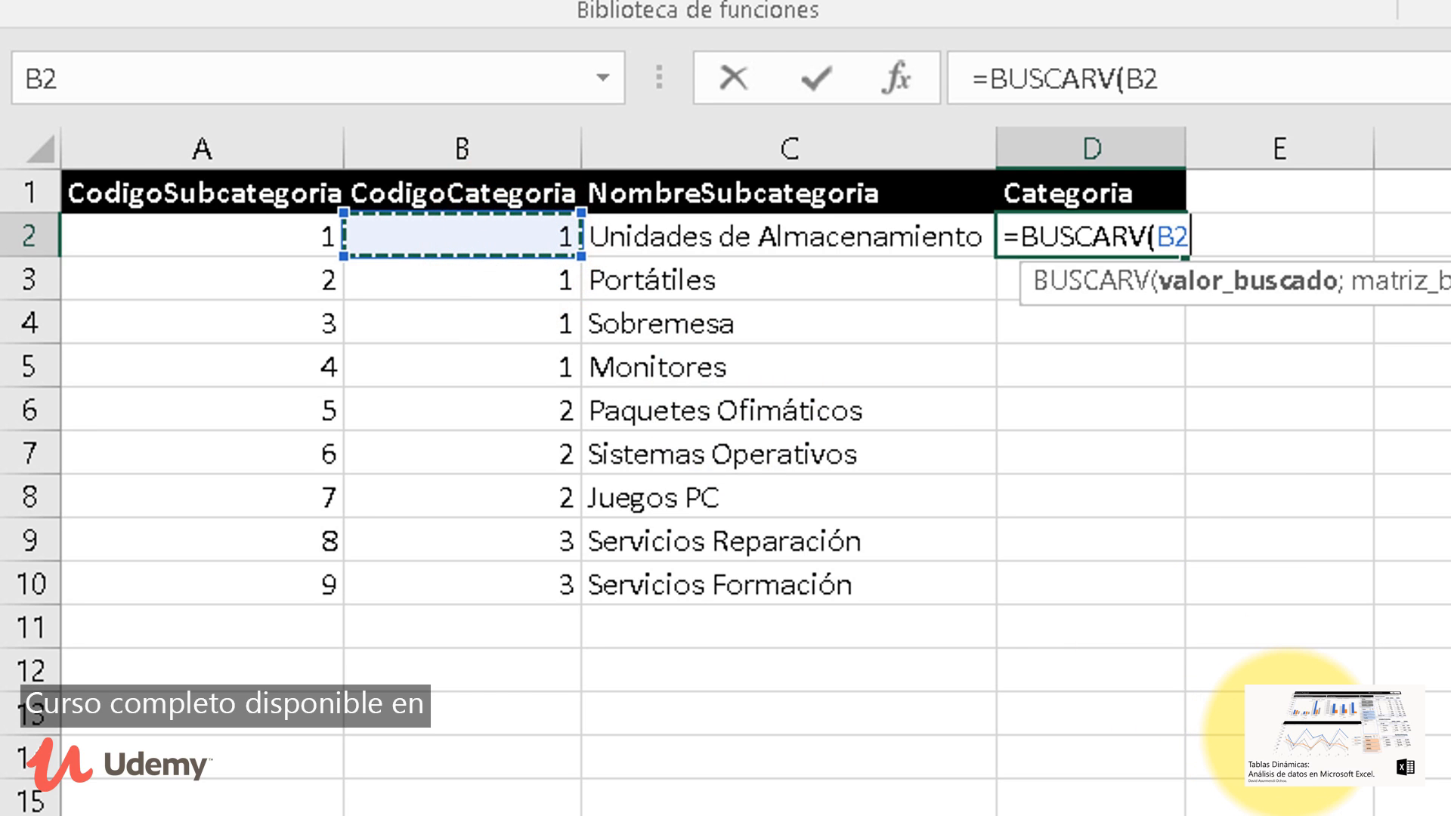
type(";")
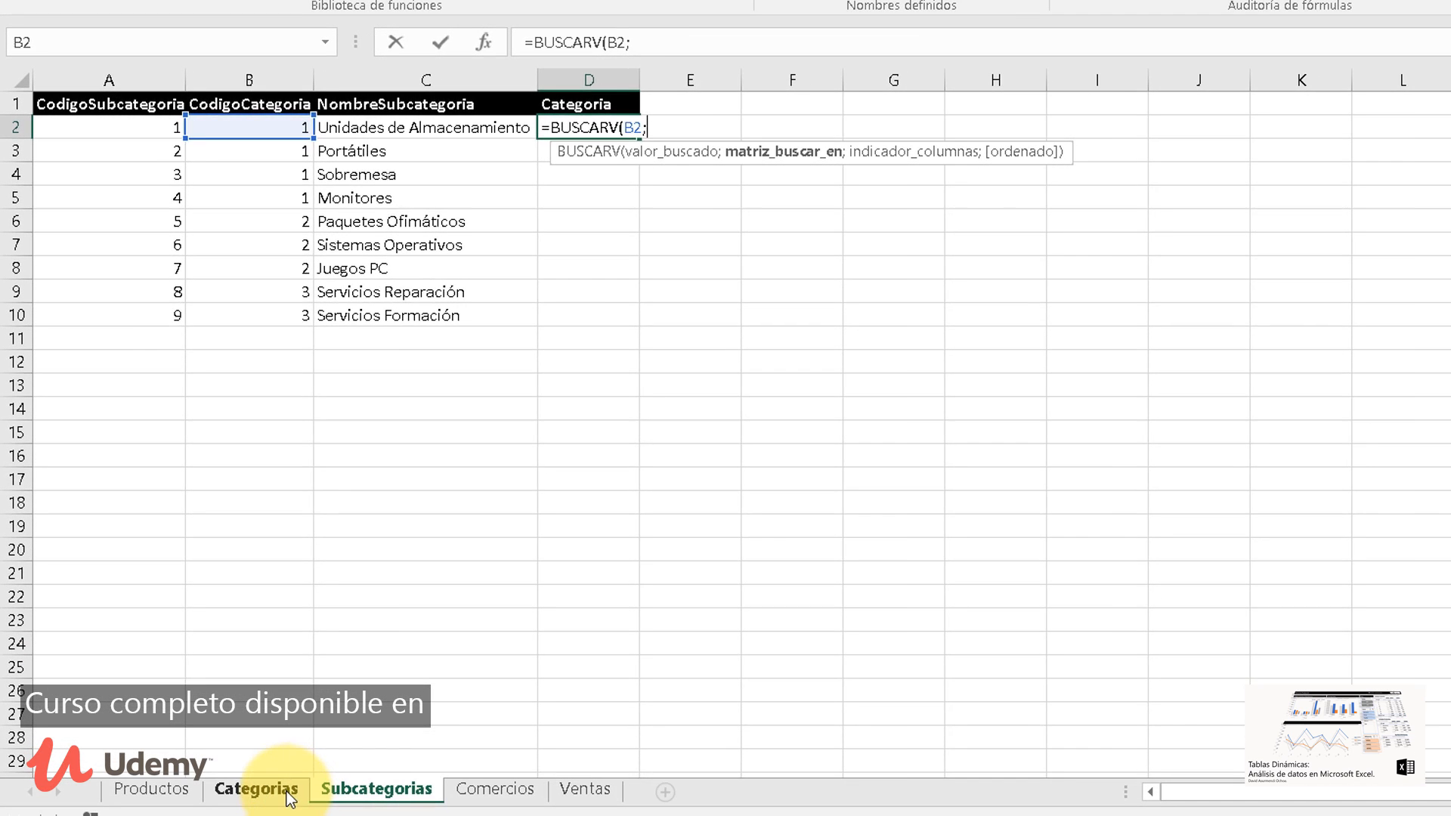
Set the lookup table to columns A:B of the Categorias sheet and the column index to 2, separated by a semicolon
left_click(283, 788)
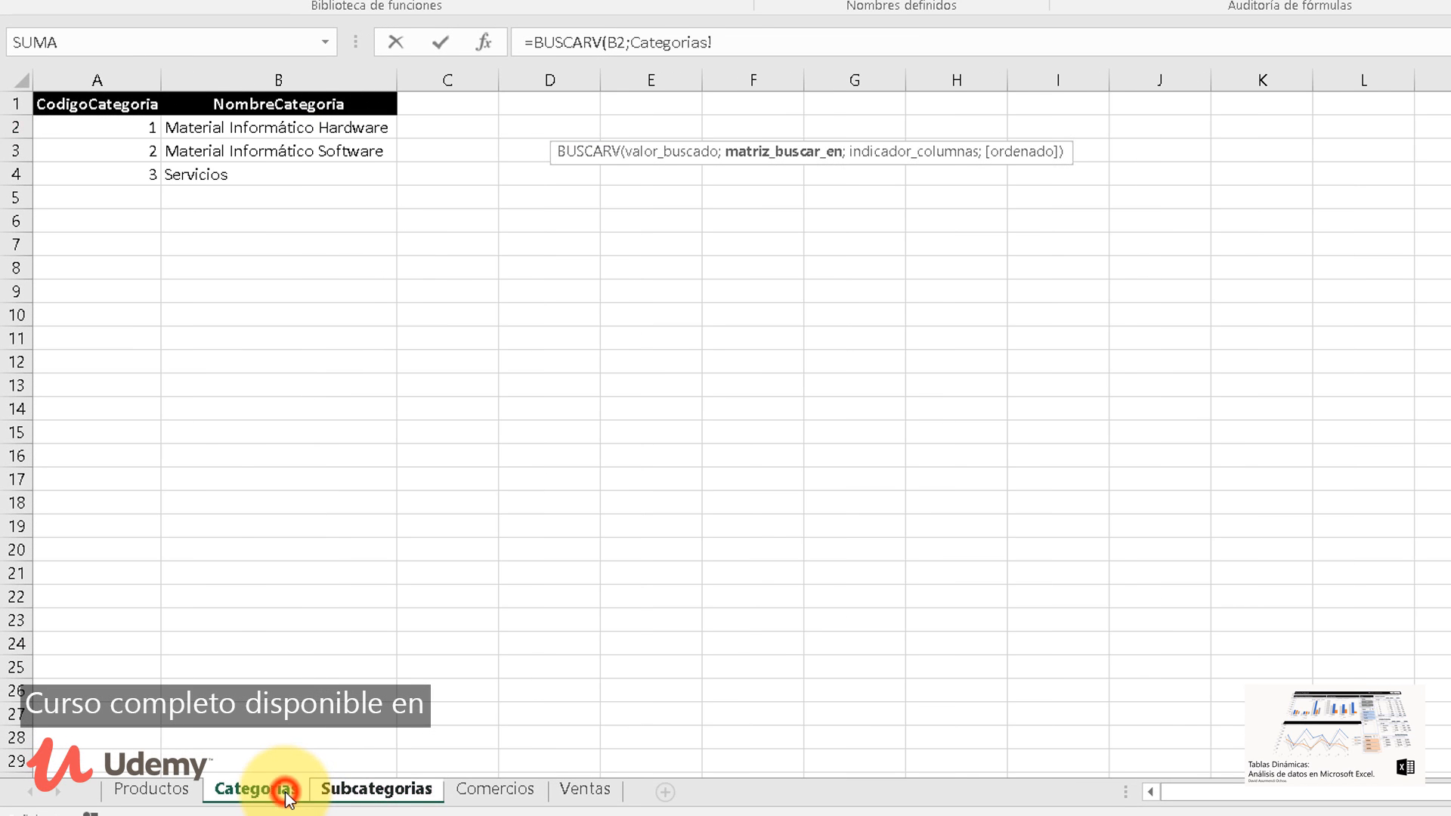
left_click_drag(136, 80, 249, 79)
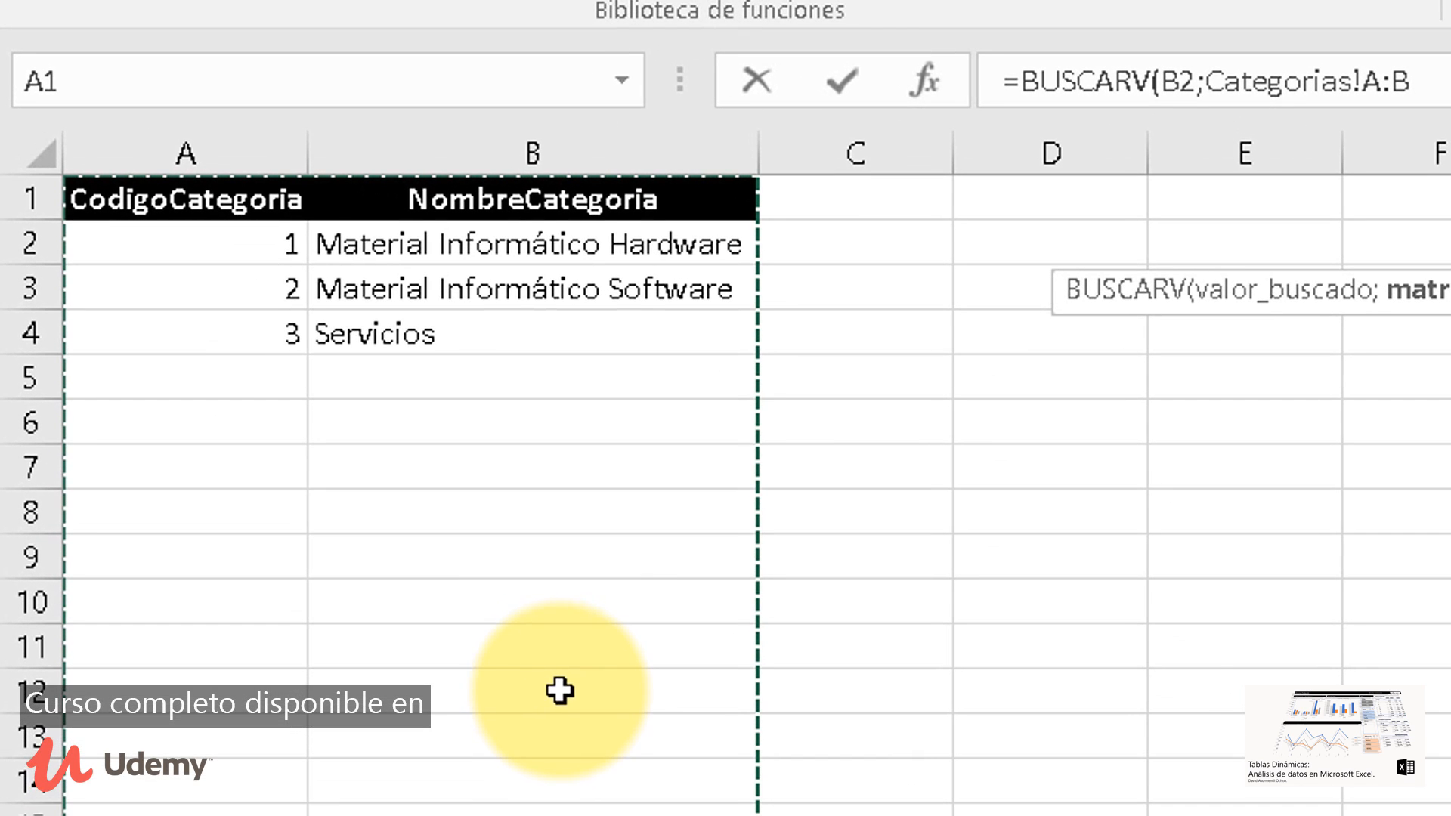
type(";2;")
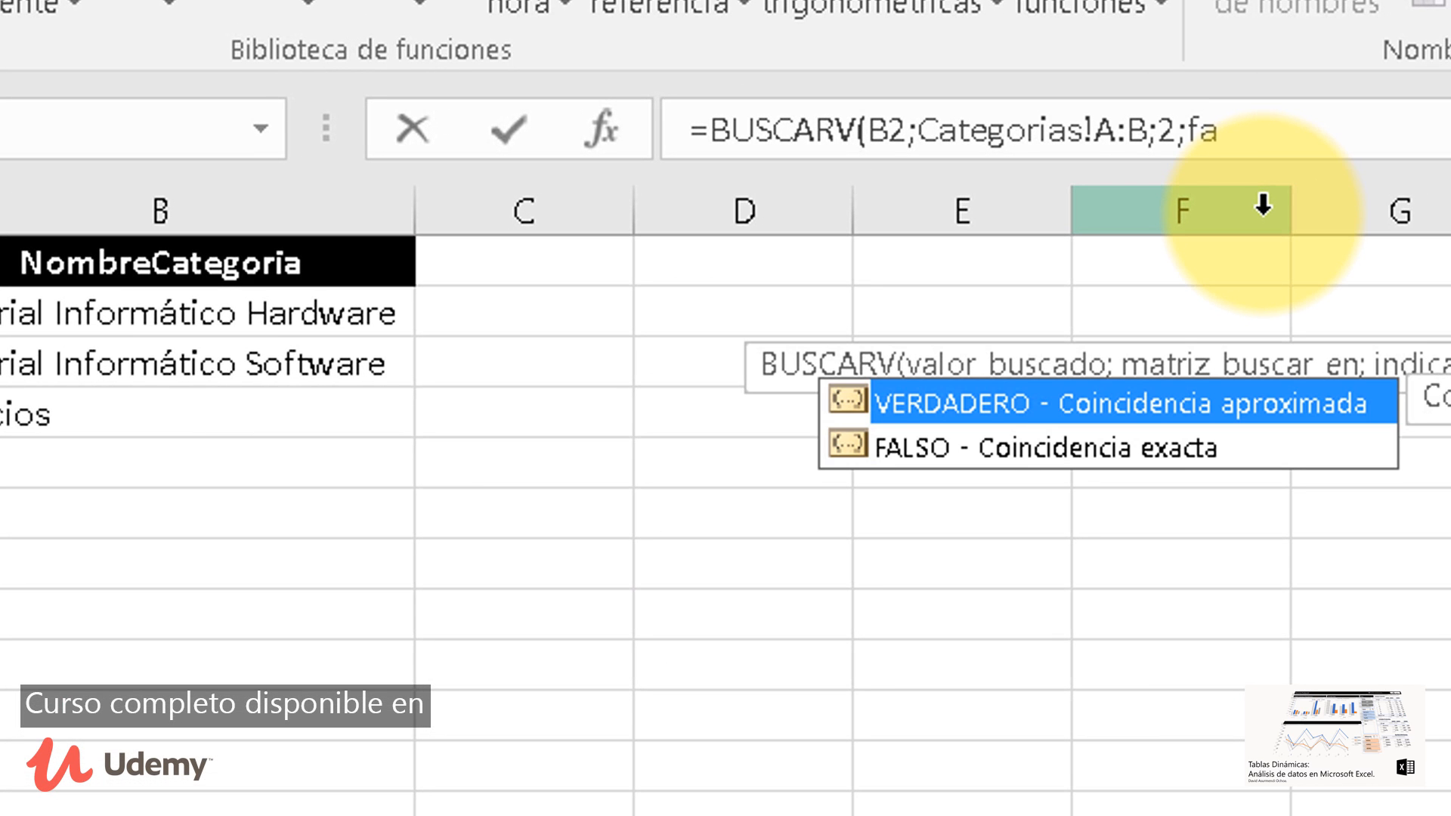
Set the match type of the Categoria BUSCARV to FALSO for an exact match, confirm the formula and reselect D2
type("fa")
key("Down")
key("Tab")
type(")")
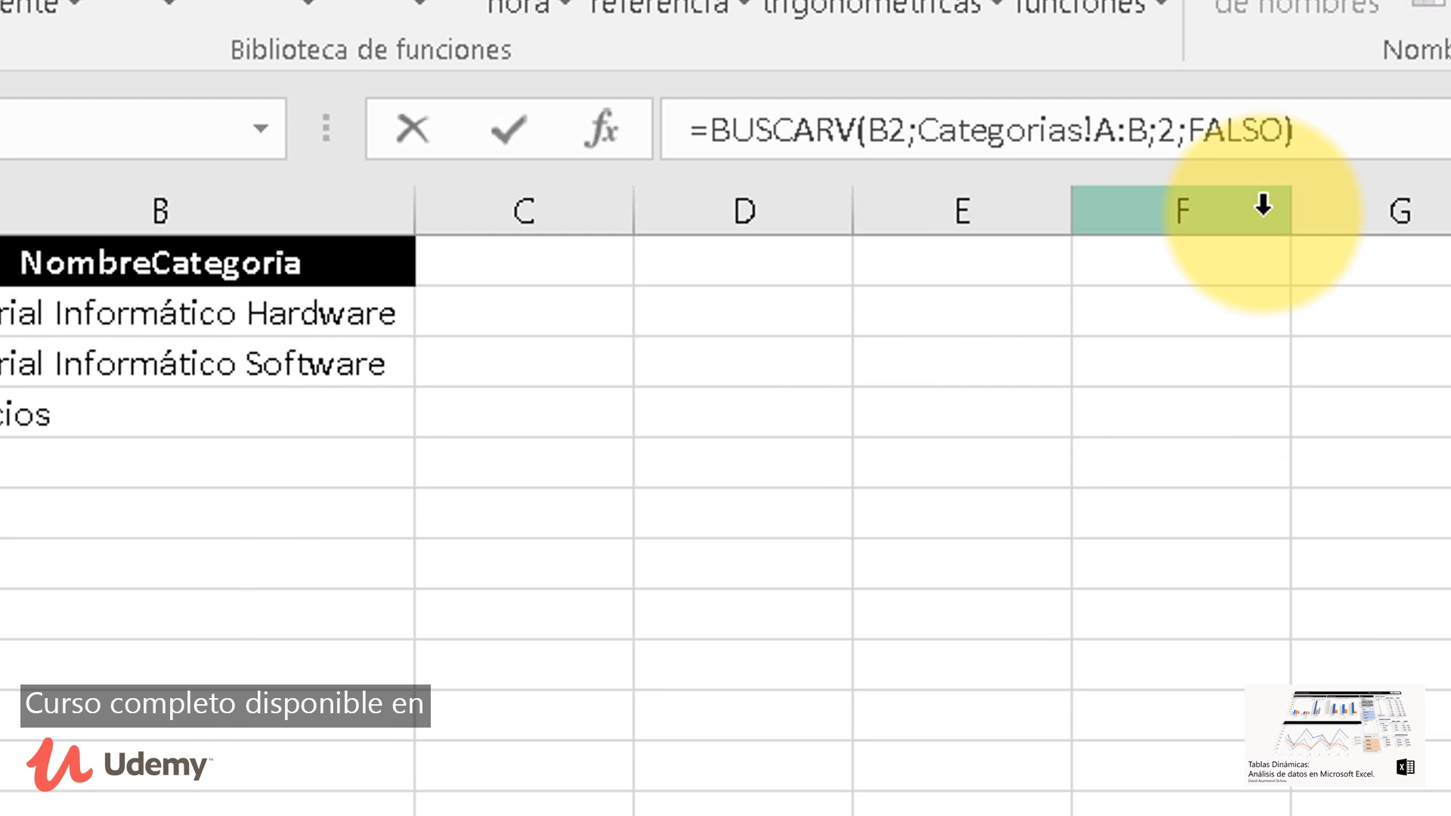
key("Return")
key("Return")
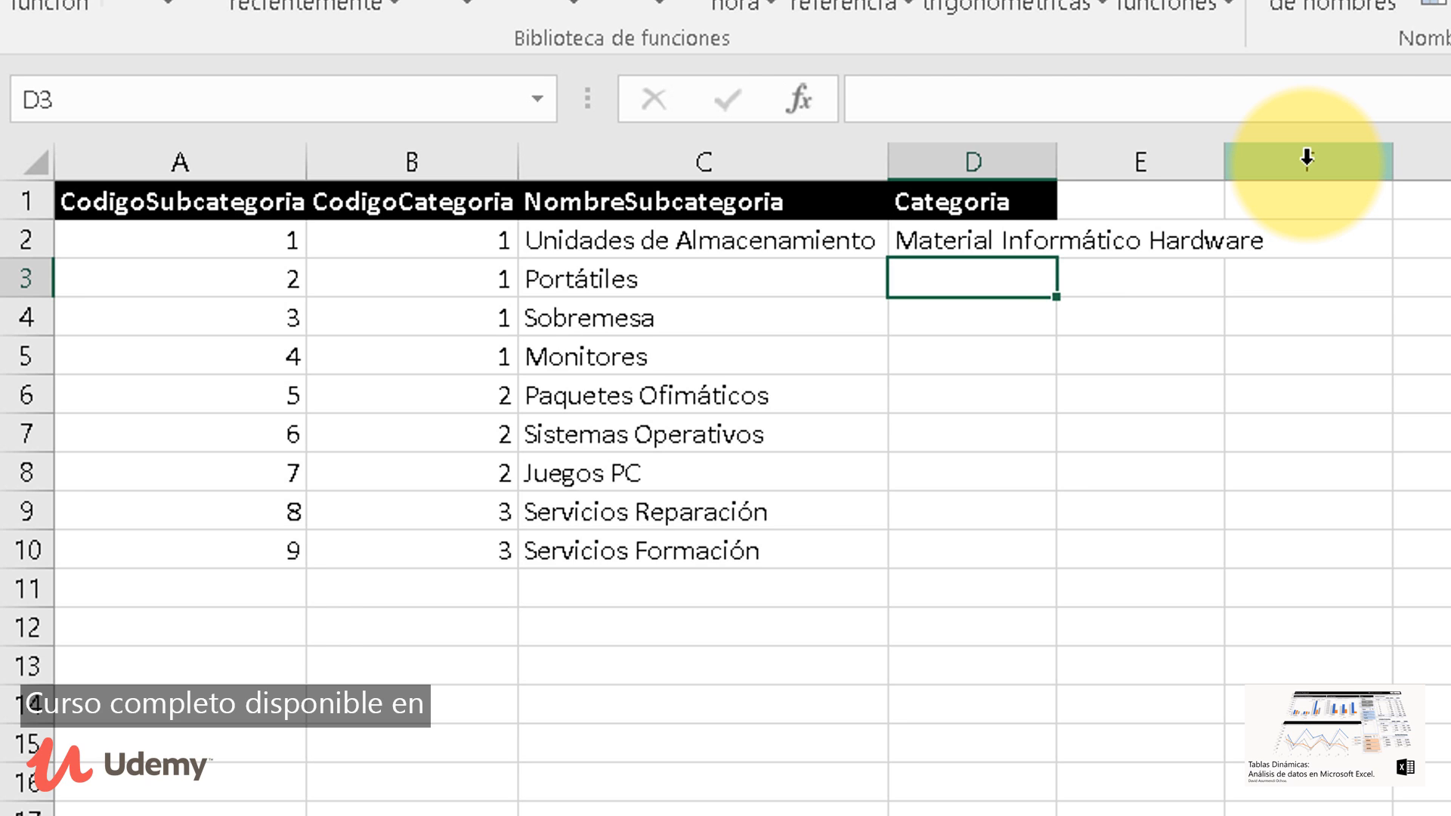
left_click(1044, 248)
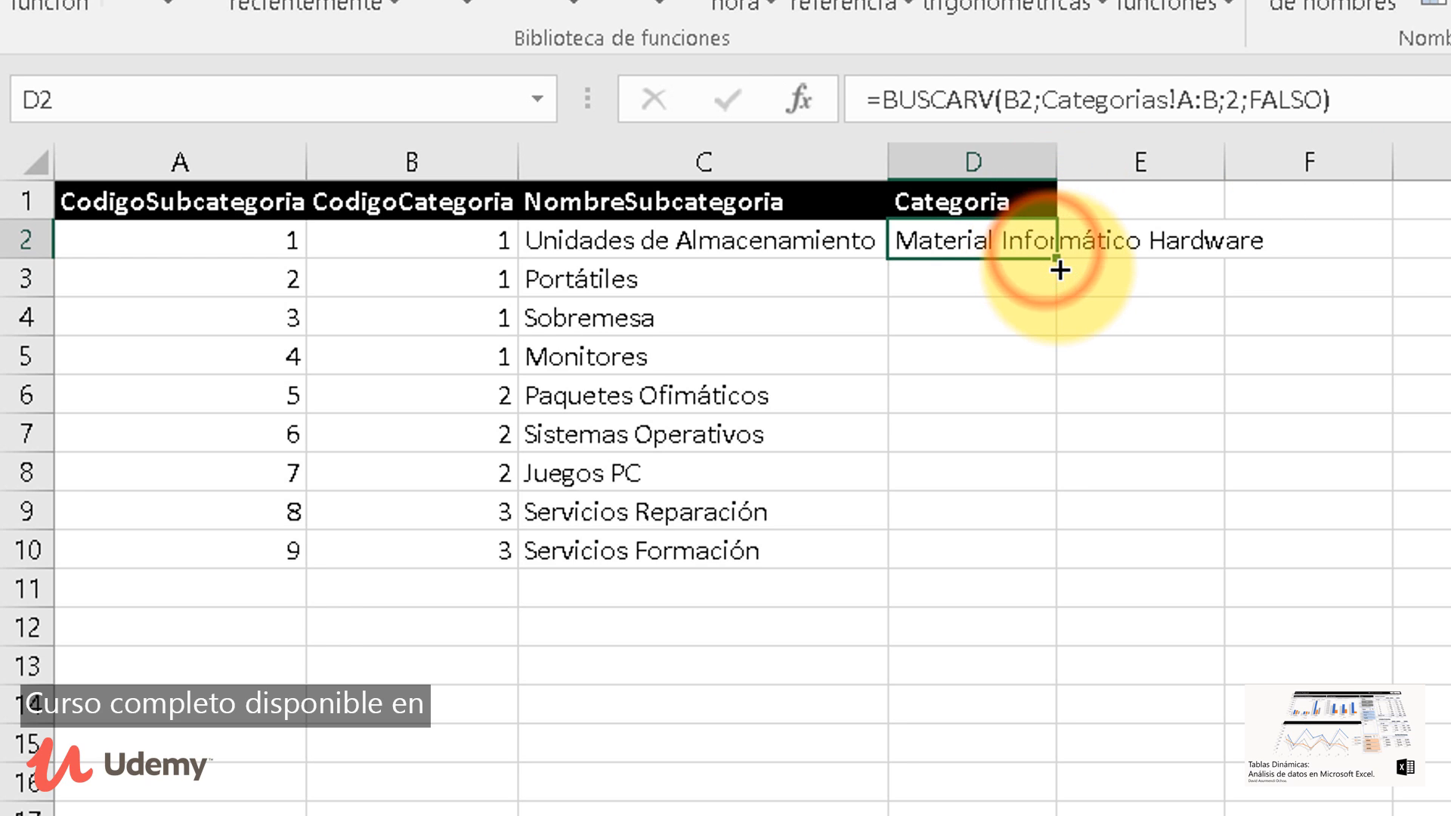
Fill the Categoria formula down the Subcategorias rows, recalculate the workbook and fit column D to its contents
double_click(1057, 261)
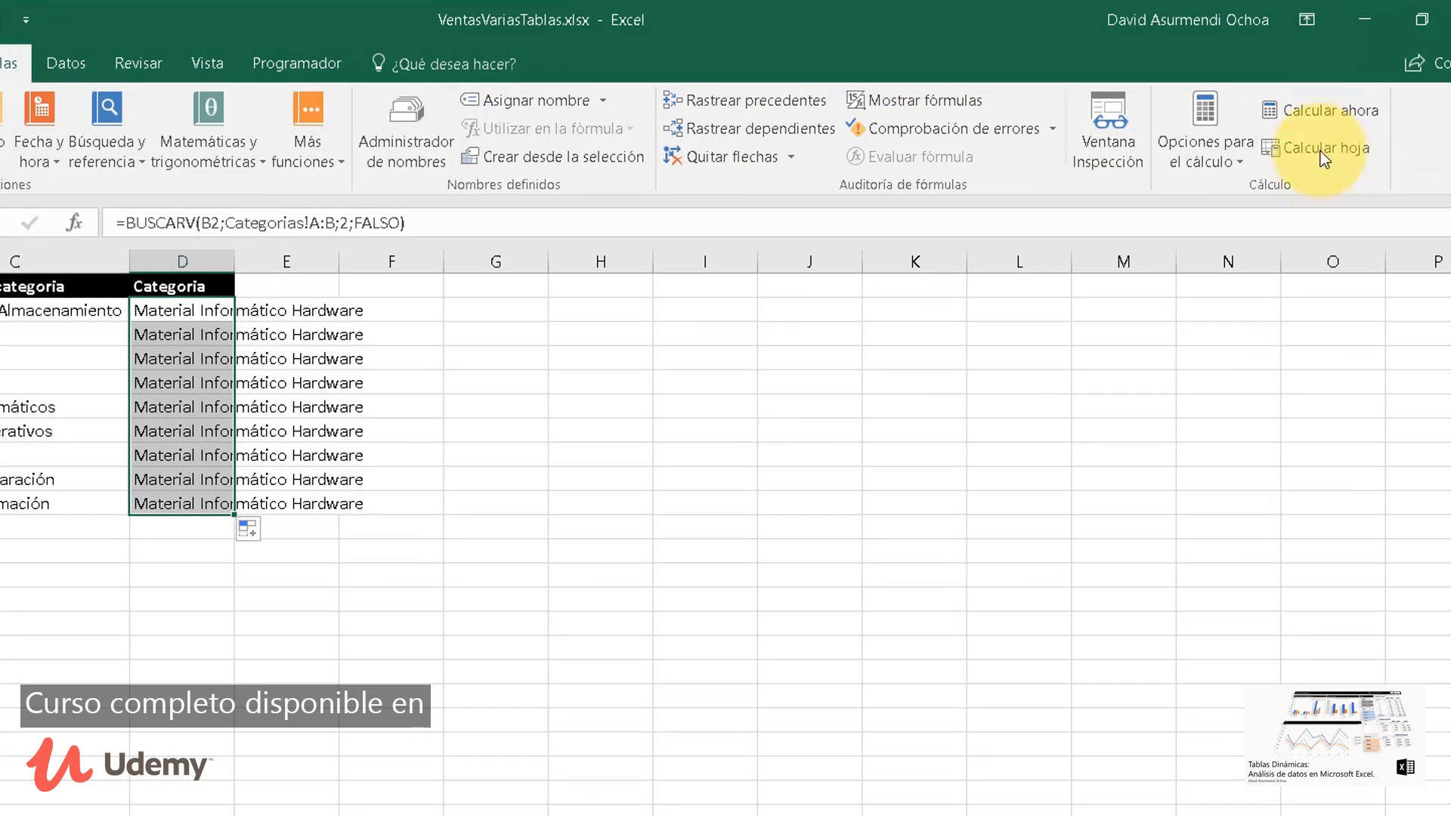
left_click(1318, 112)
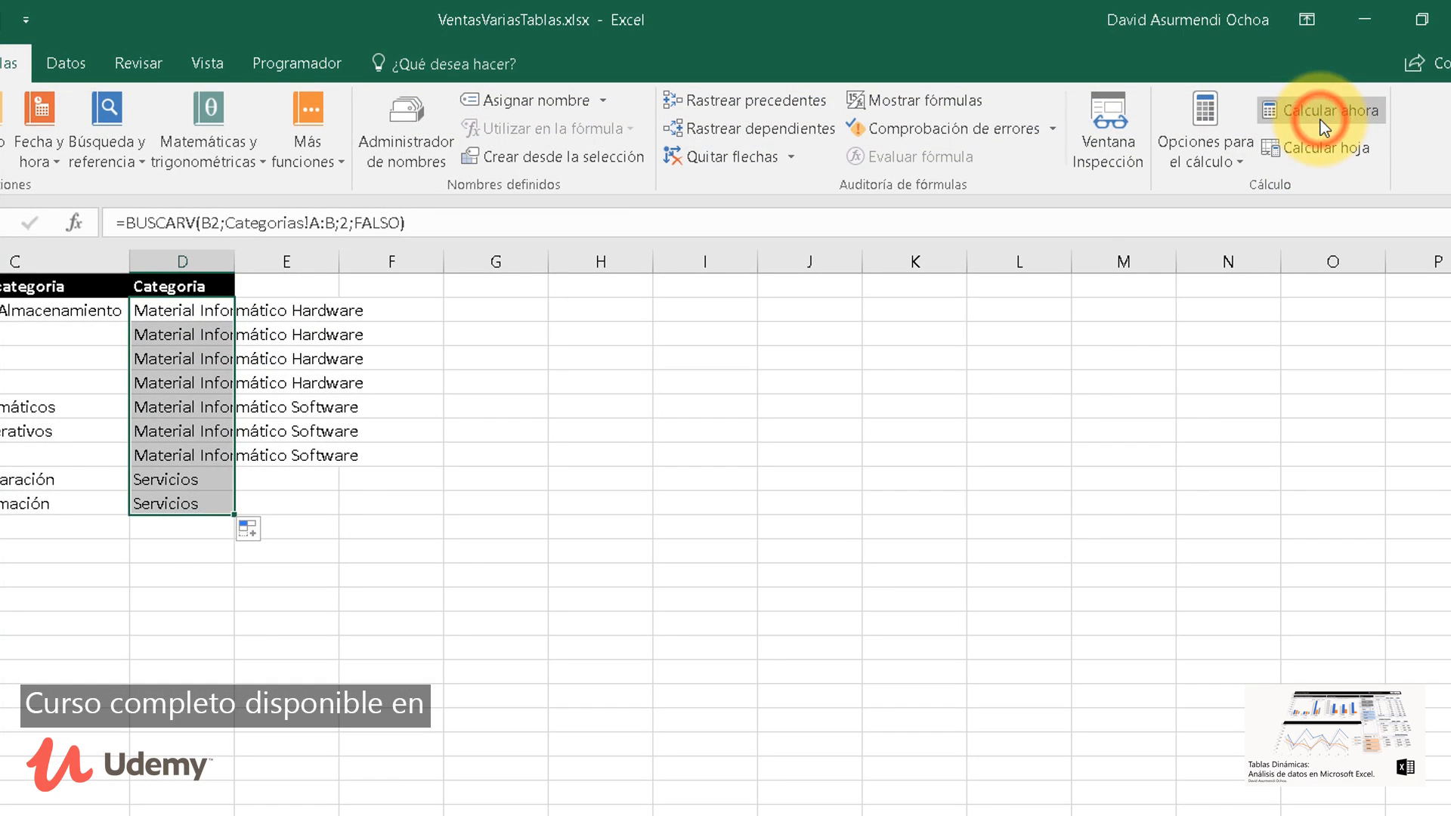
double_click(235, 261)
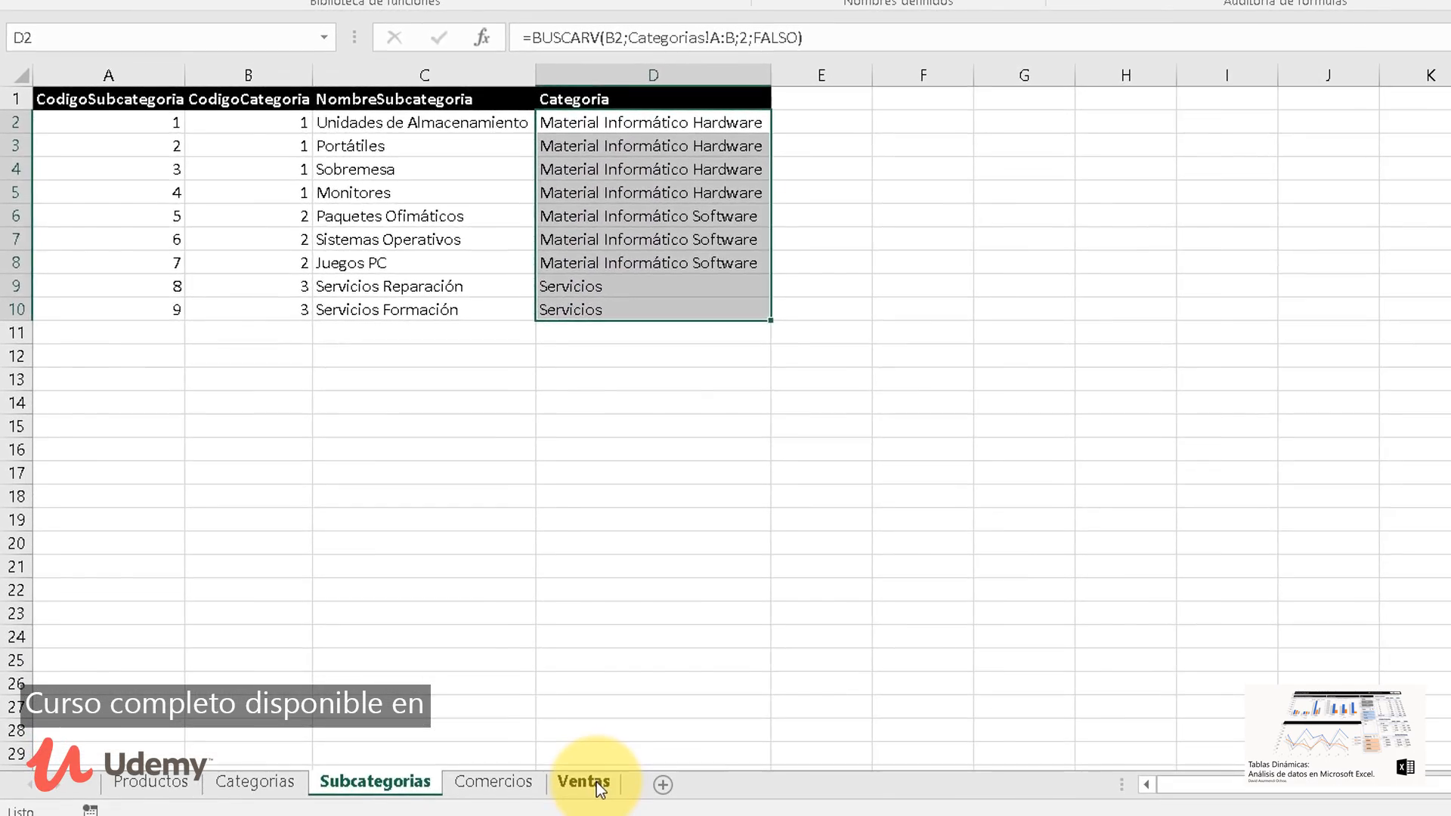
Add the header Categoria in cell H1 of the Ventas sheet
left_click(582, 778)
left_click(1281, 100)
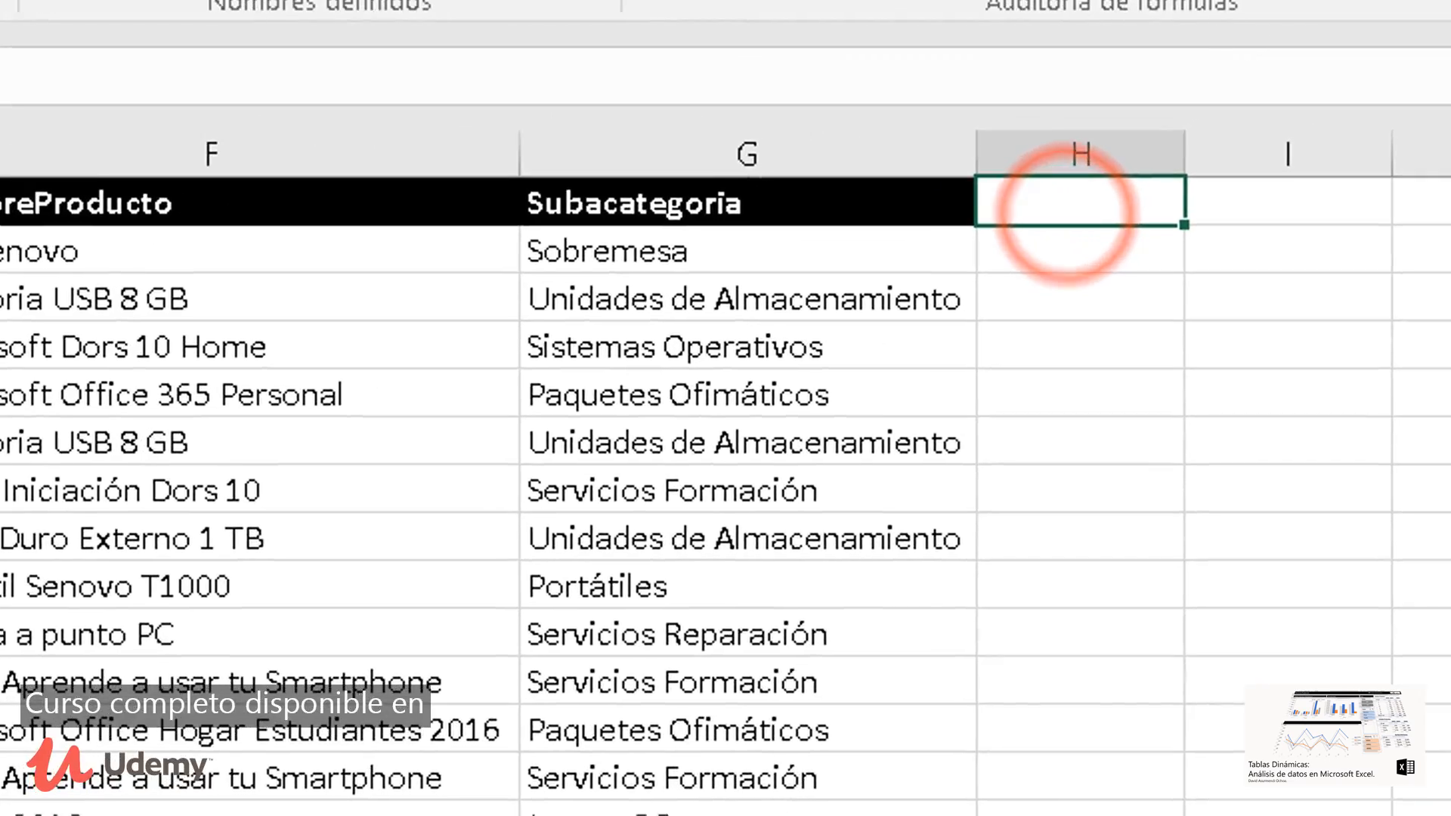
type("Categor")
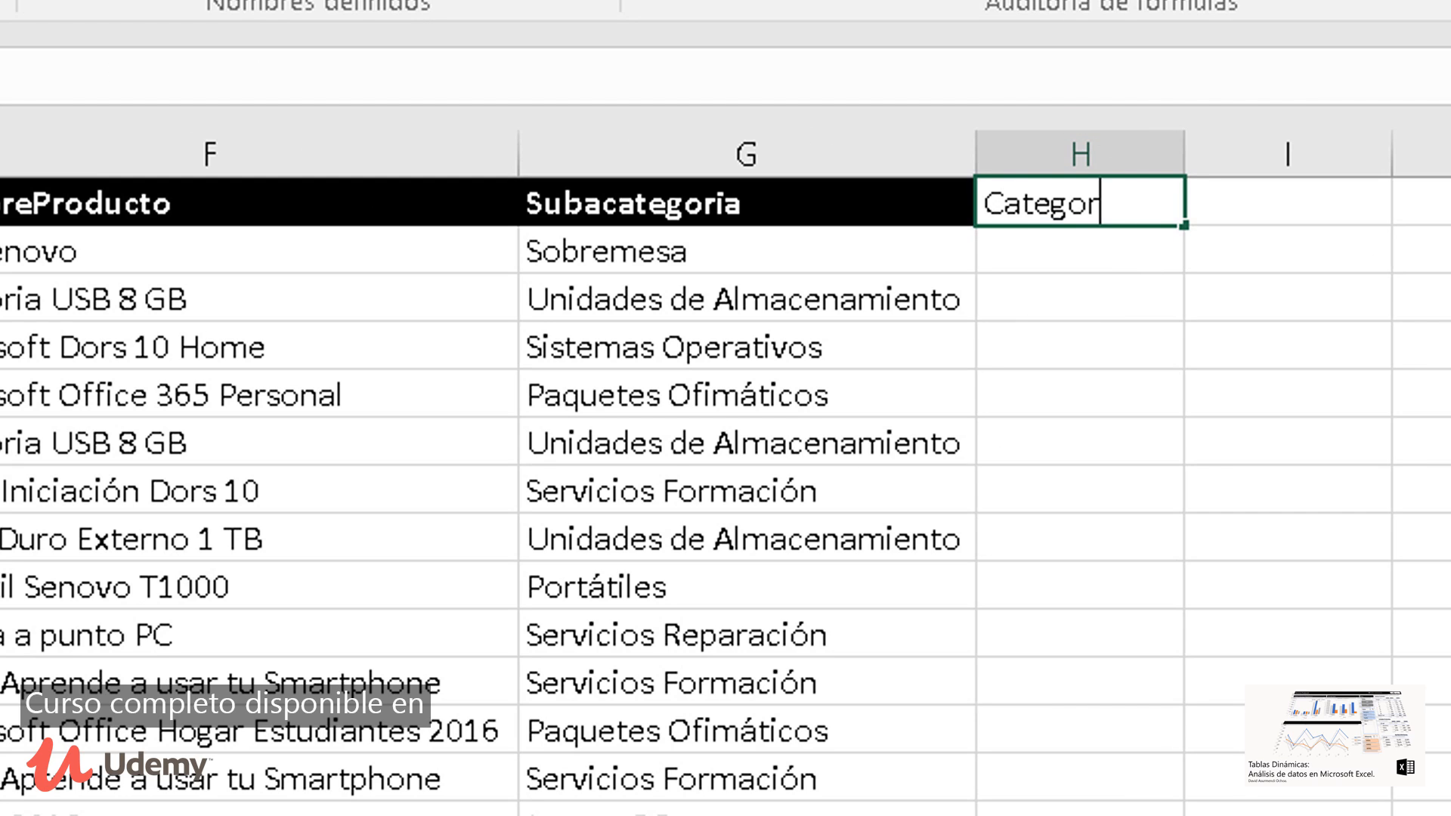
type("ía")
key("Return")
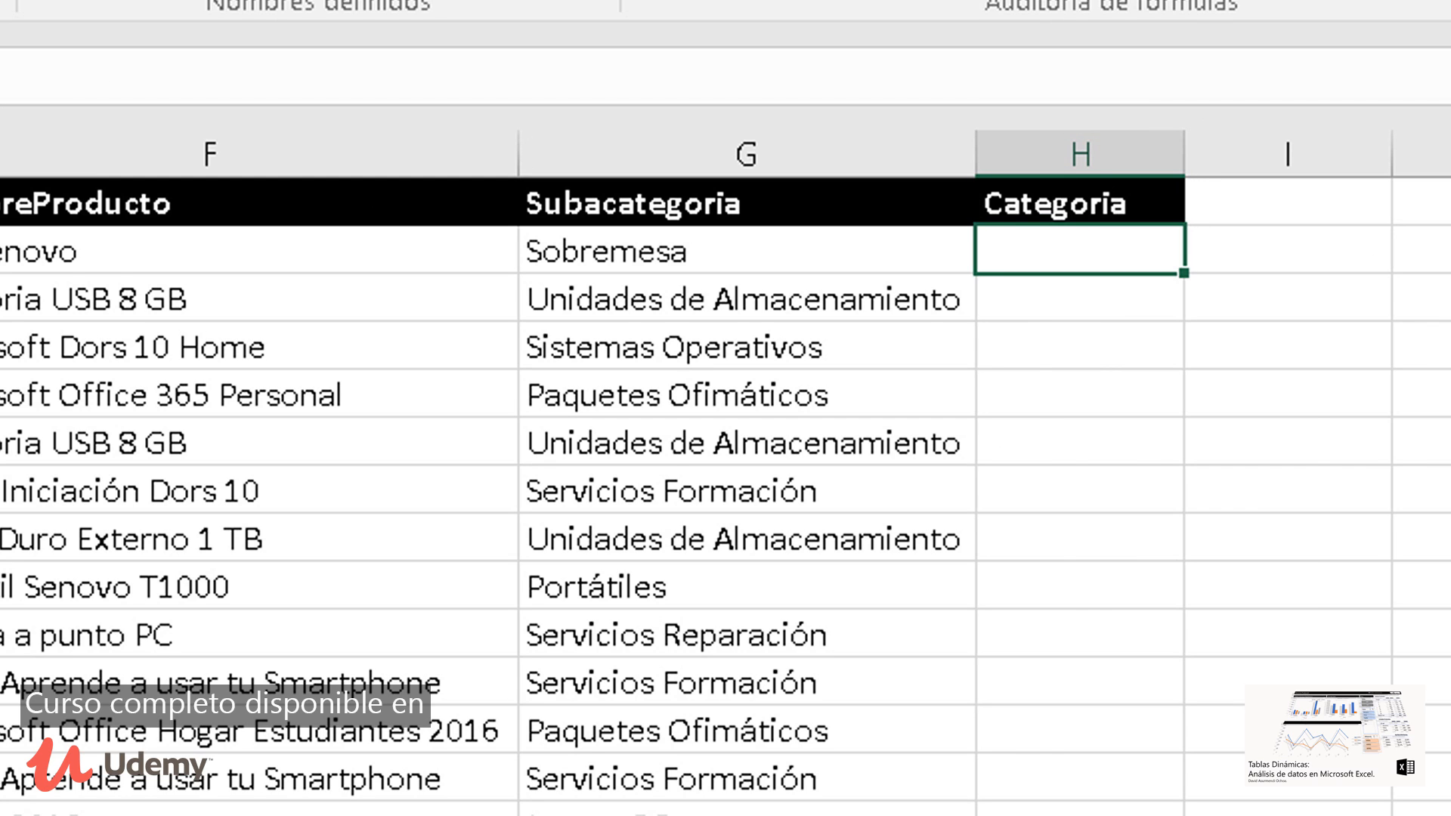
Start a BUSCARV formula in cell H2 with the Subacategoria cell G2 as lookup value, ending the argument with a semicolon
type("=buscarv")
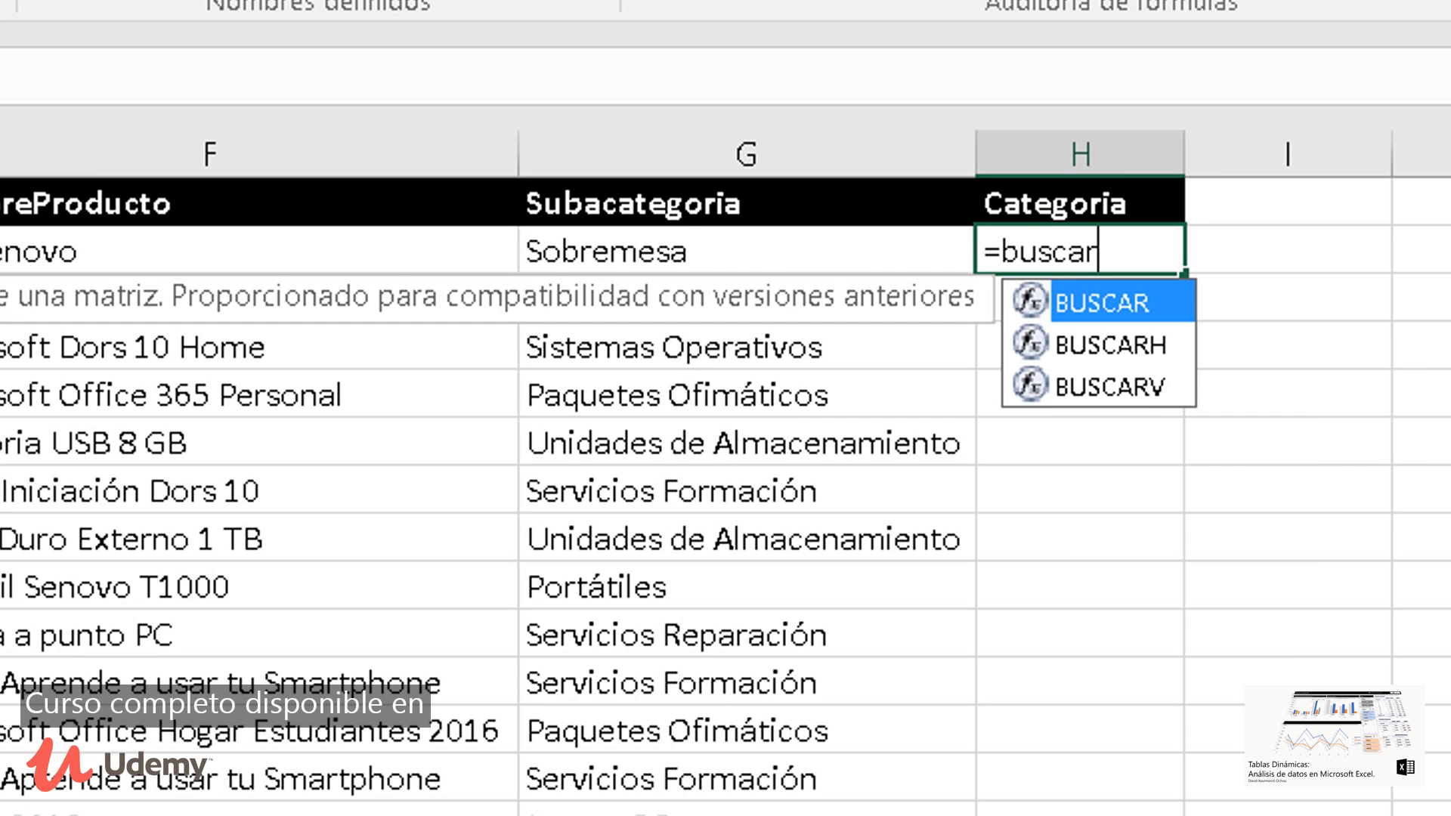
key("Tab")
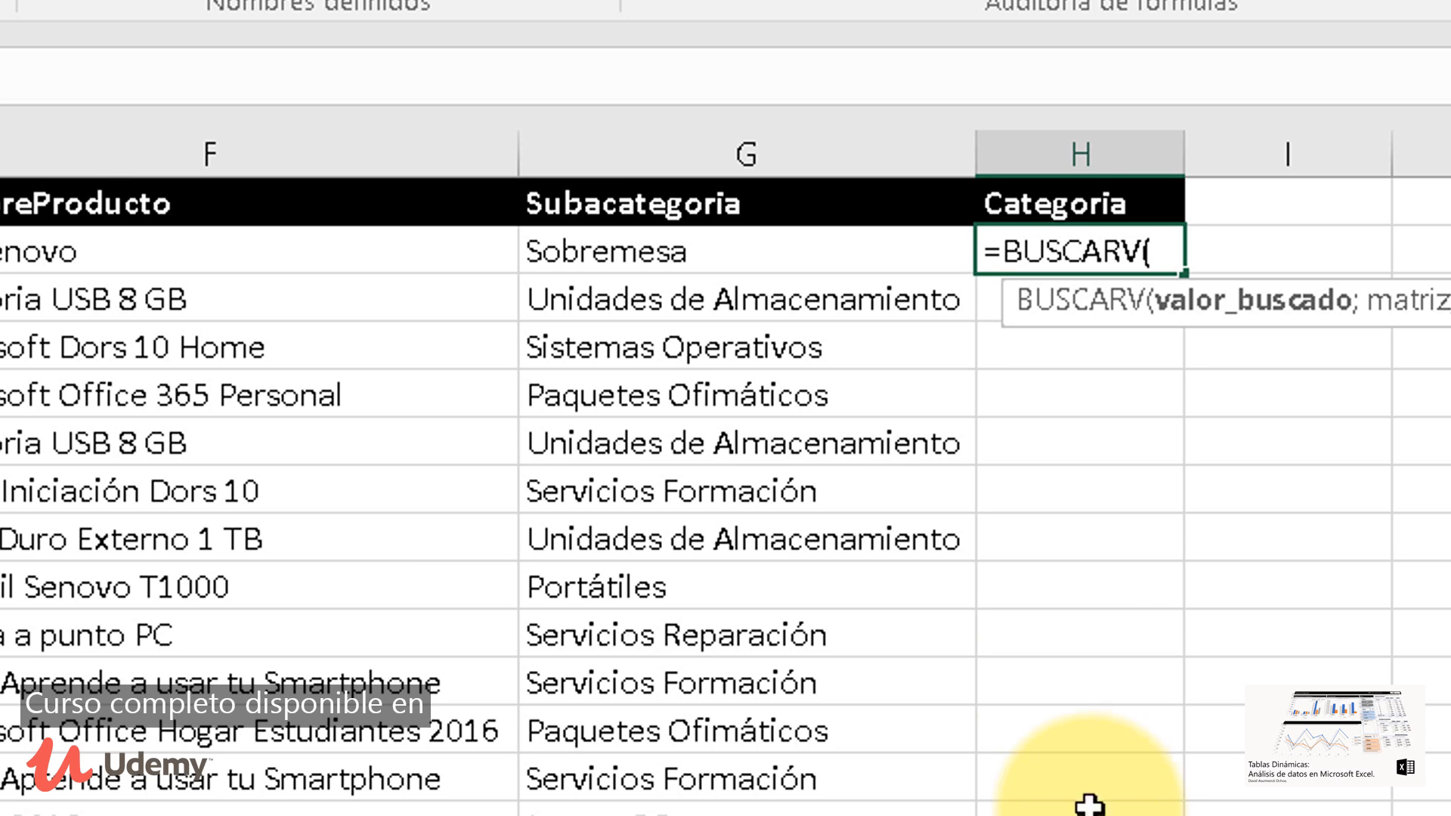
left_click(668, 268)
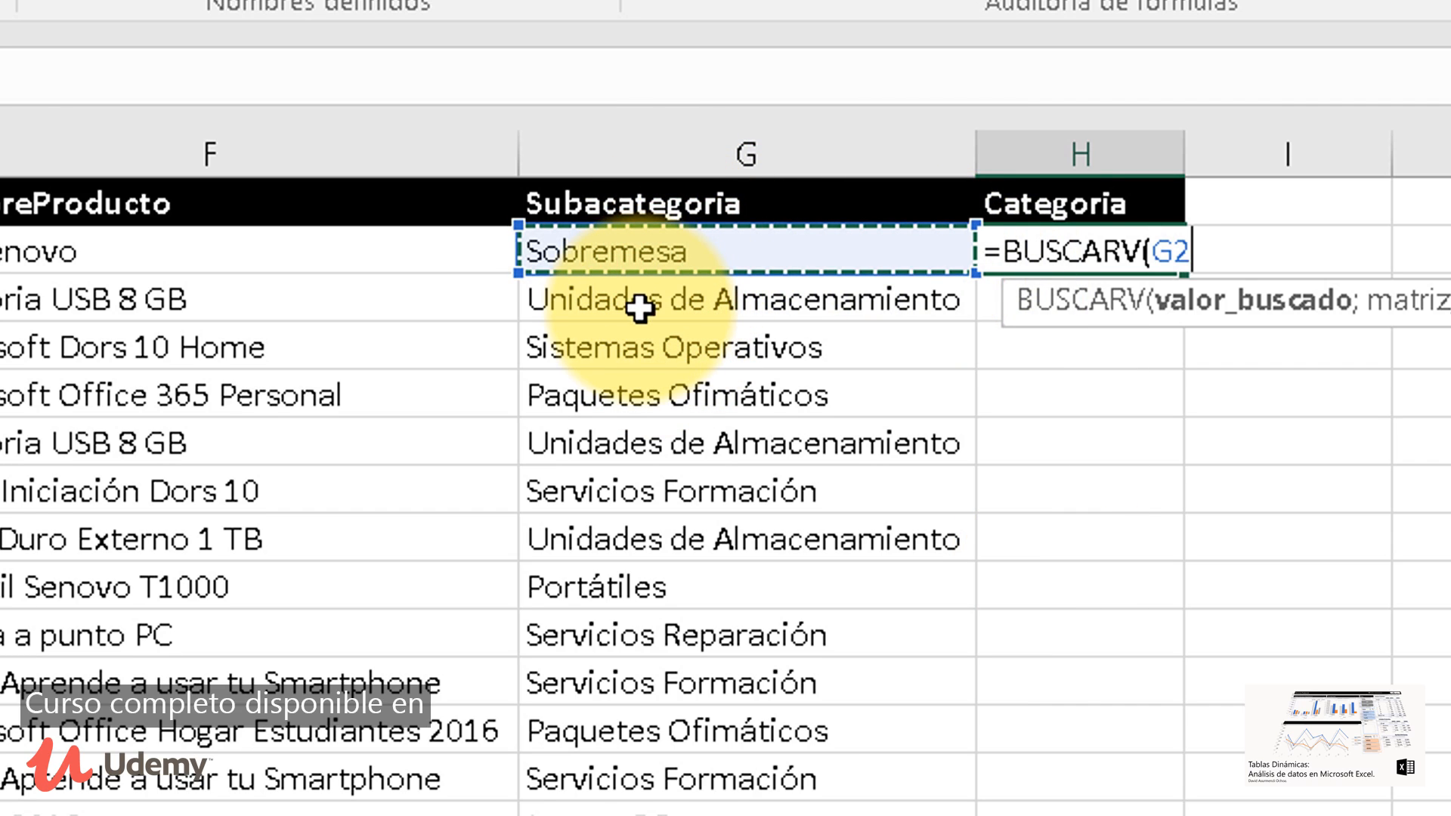
type(";")
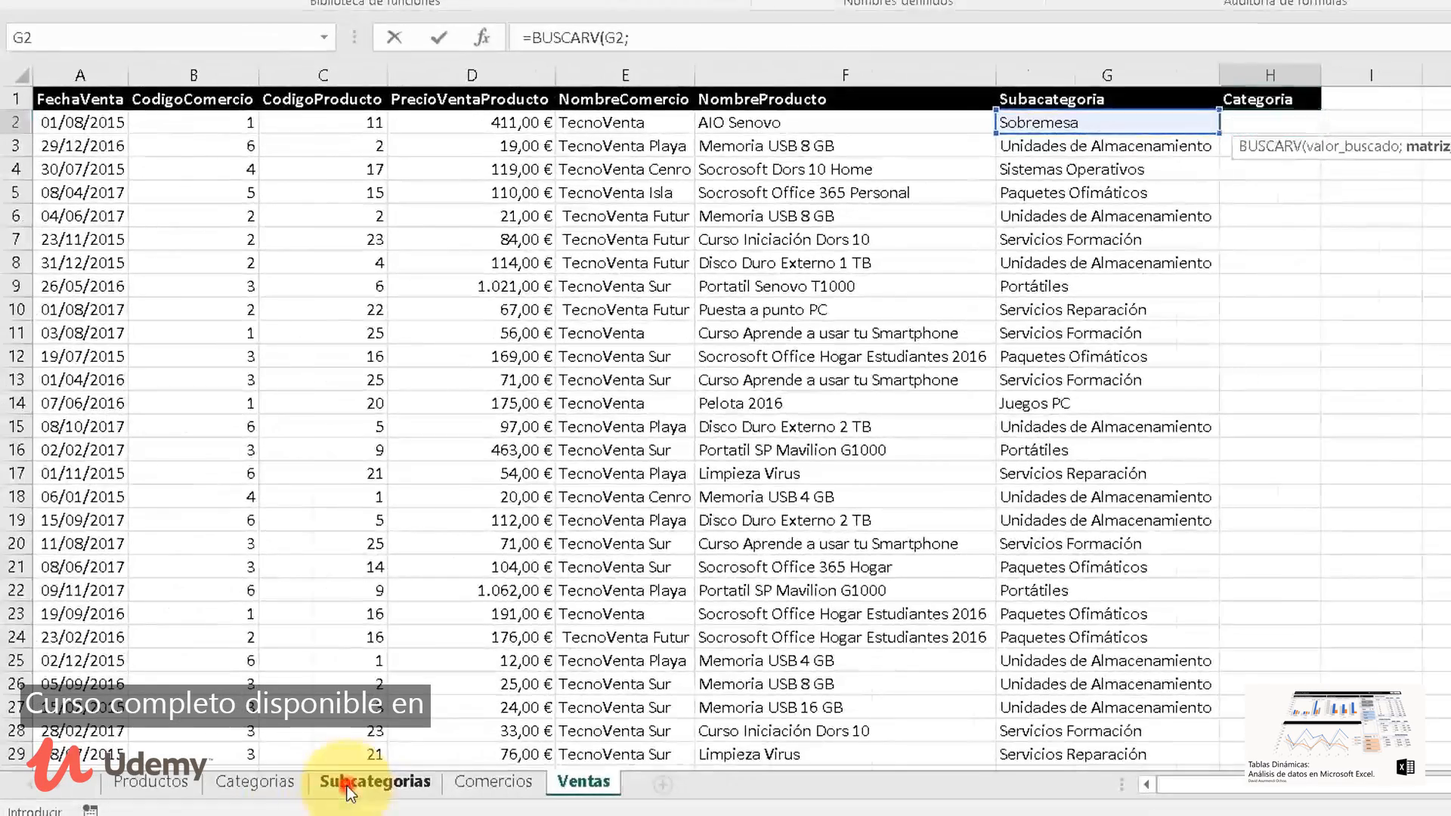
Set the lookup table to columns C:D of the Subcategorias sheet, ending the argument with a semicolon
left_click(348, 782)
left_click(443, 73)
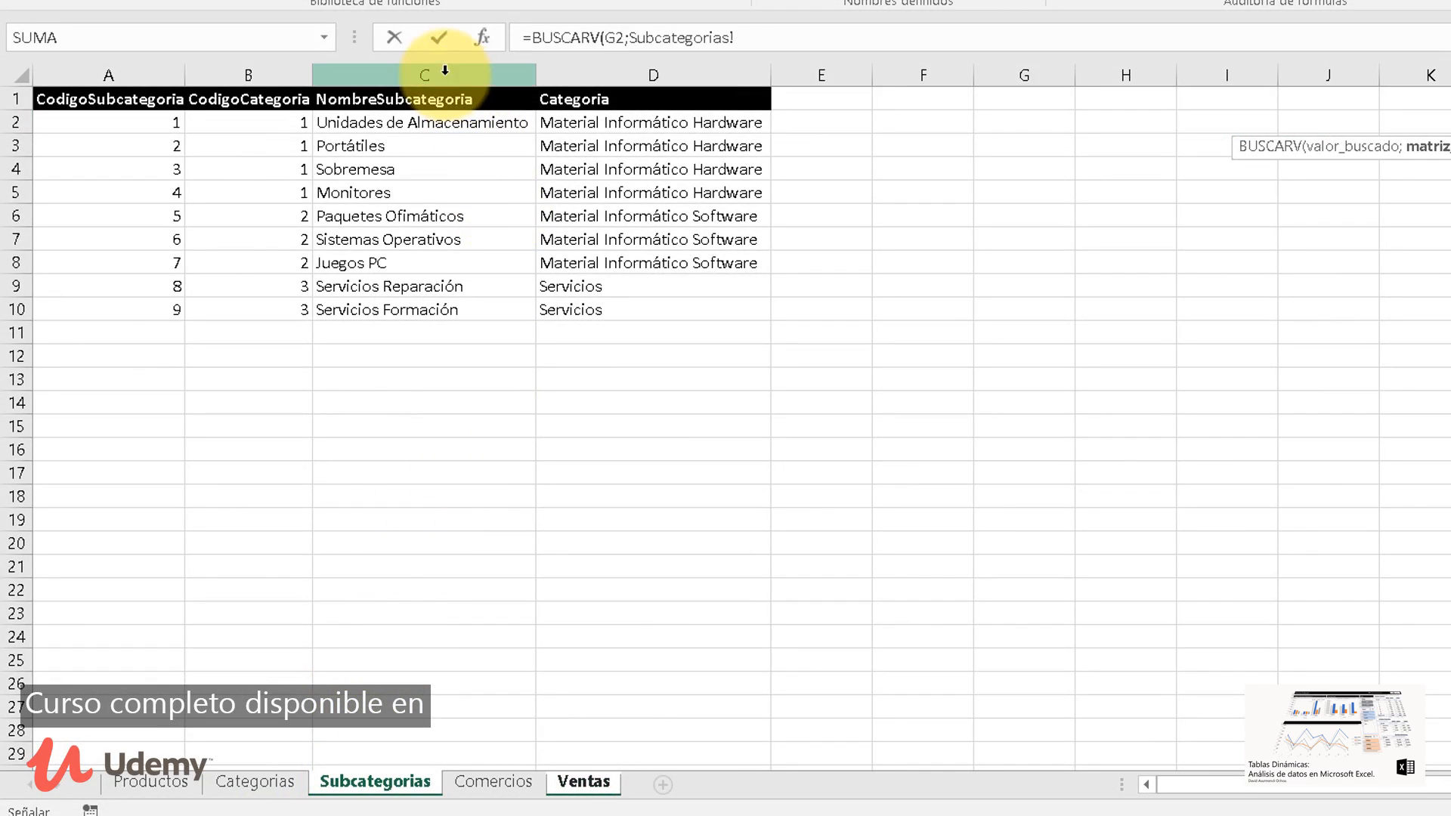
left_click_drag(443, 73, 576, 74)
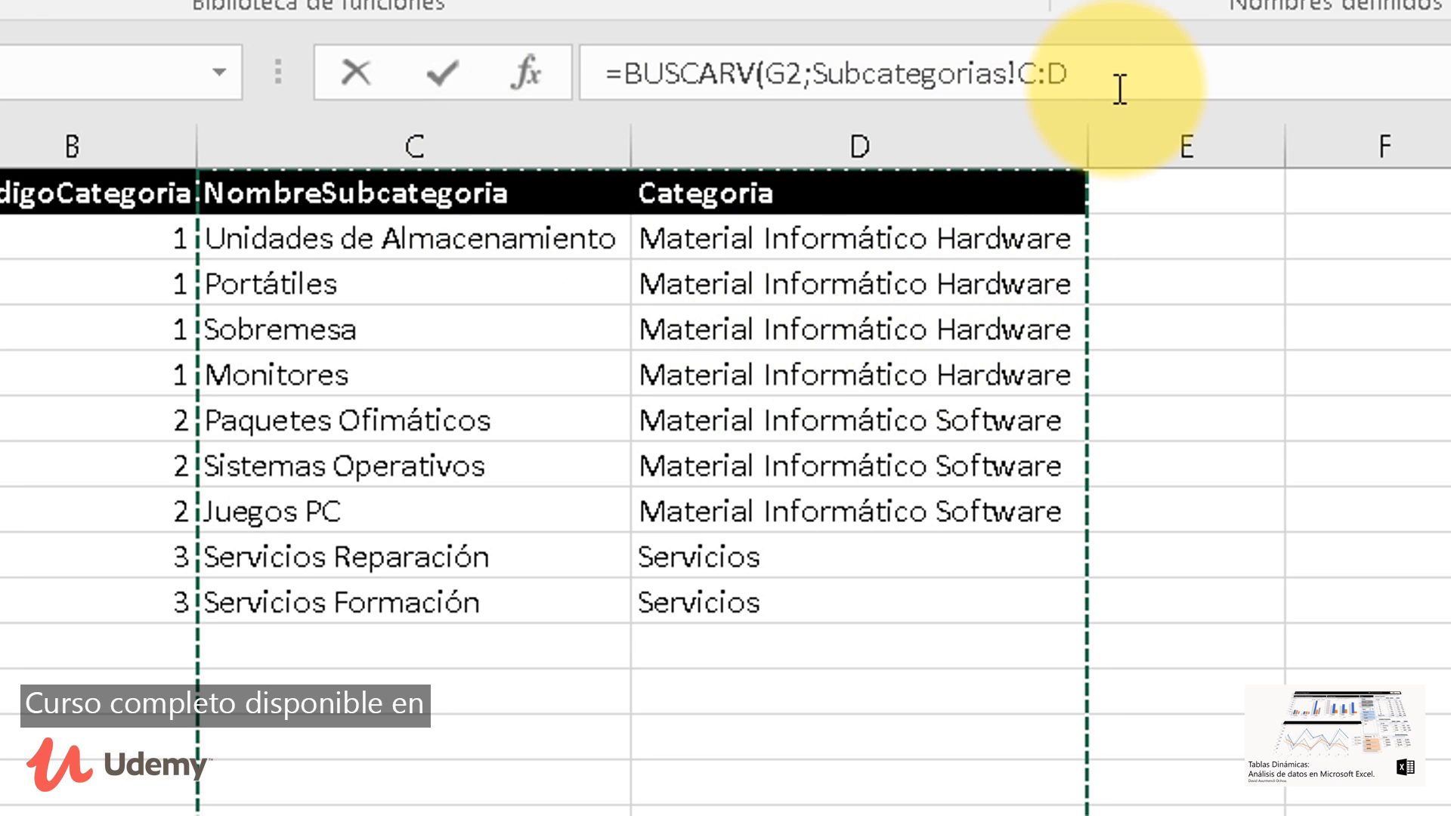
left_click(1114, 68)
type(";")
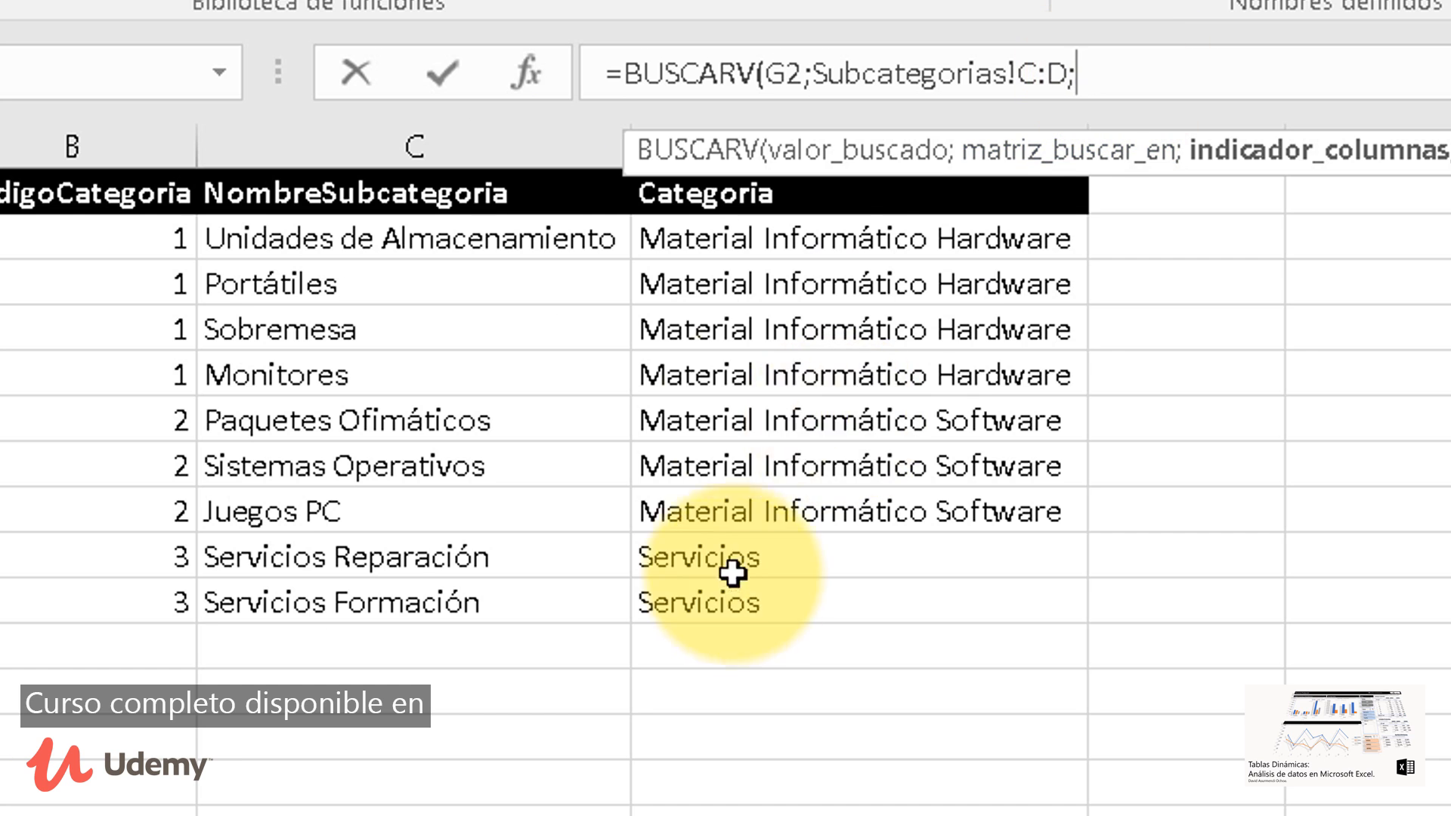
Complete the BUSCARV with column index 2 and exact match FALSO, confirm the formula and reselect H2
type("2;fa")
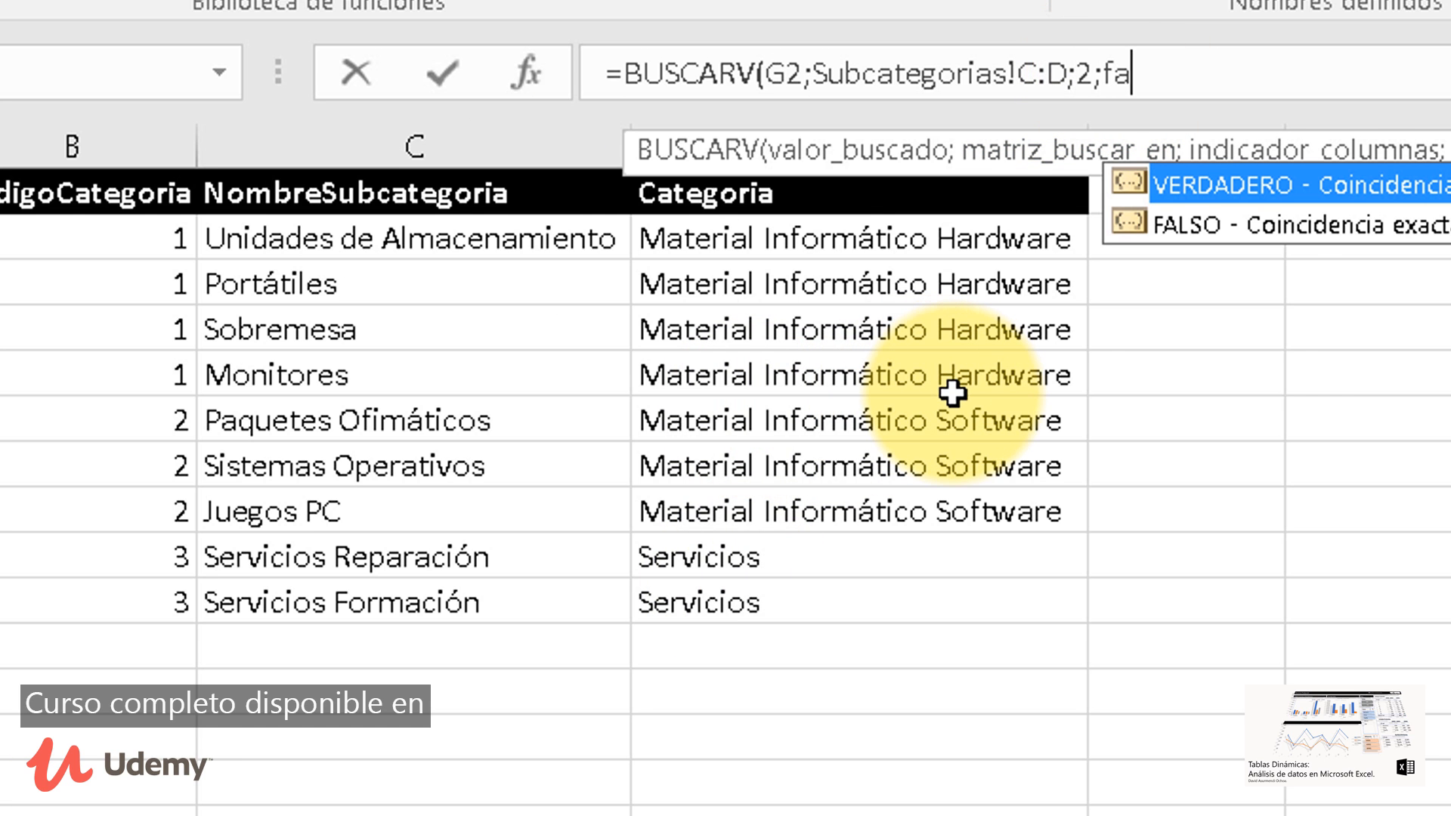
type("lso)")
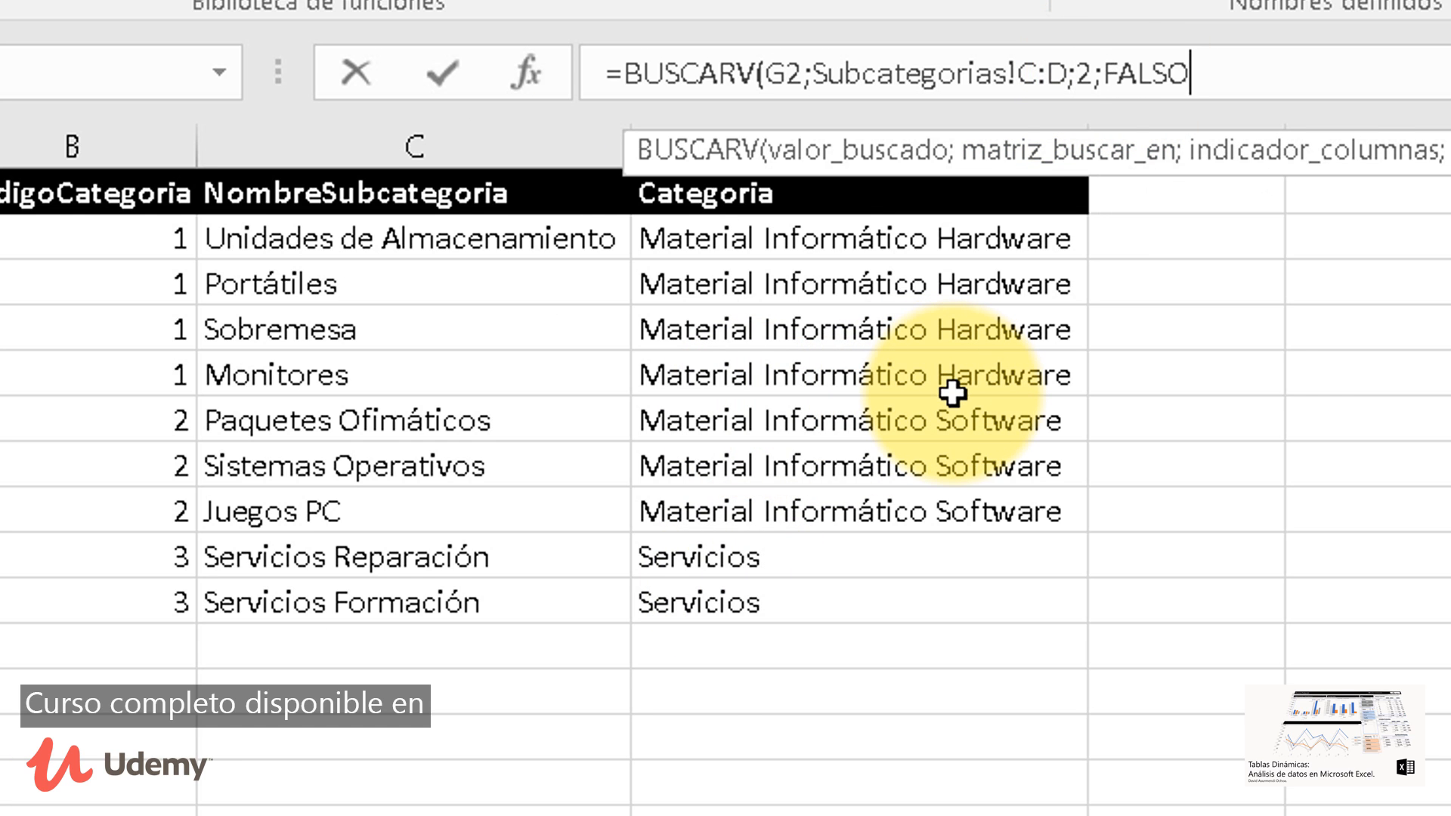
key("Return")
left_click(1218, 138)
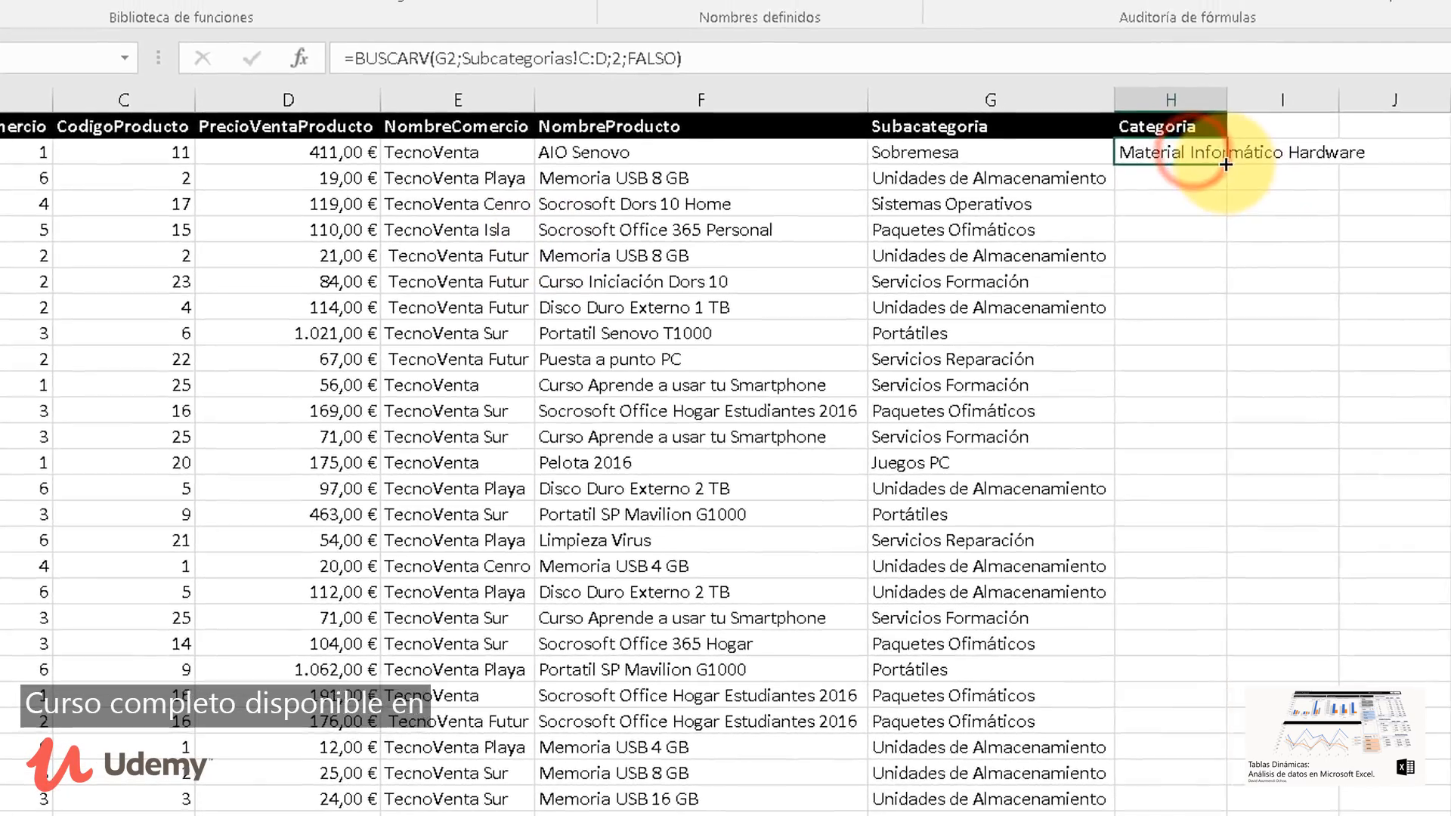
Fill the Categoria formula down all Ventas rows, recalculate the workbook and fit column H to its contents
double_click(1252, 150)
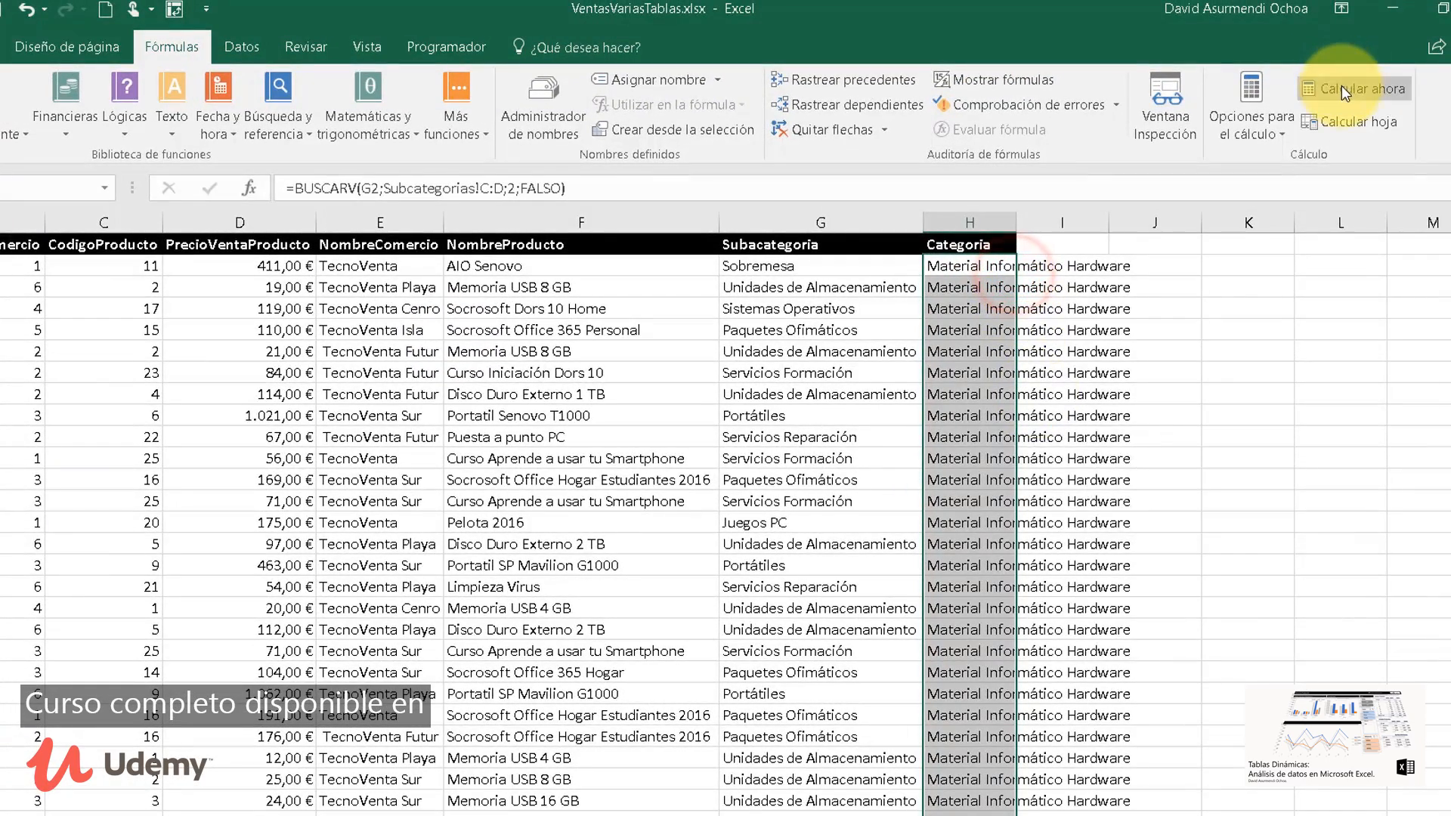
left_click(1344, 89)
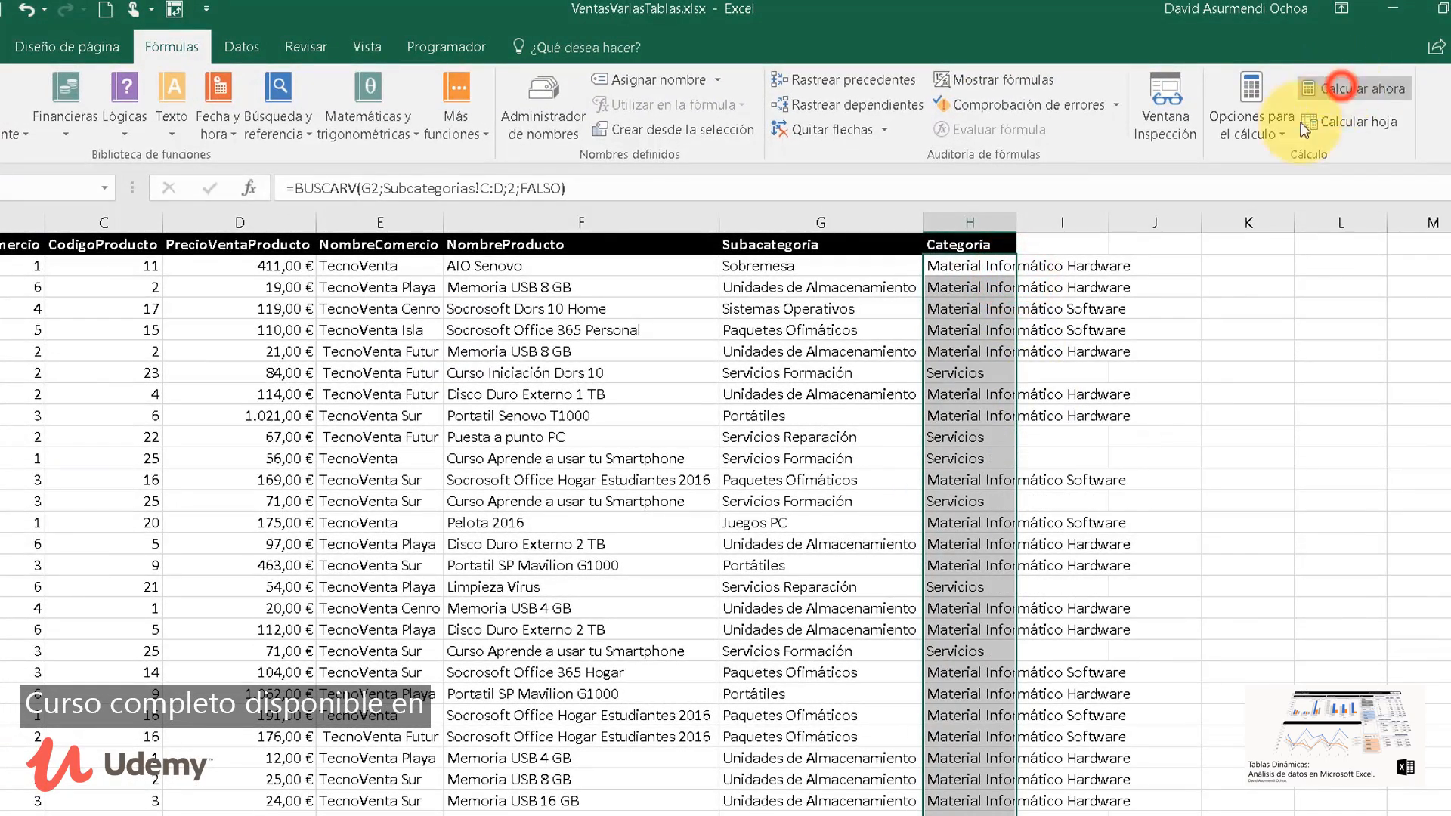
double_click(1016, 222)
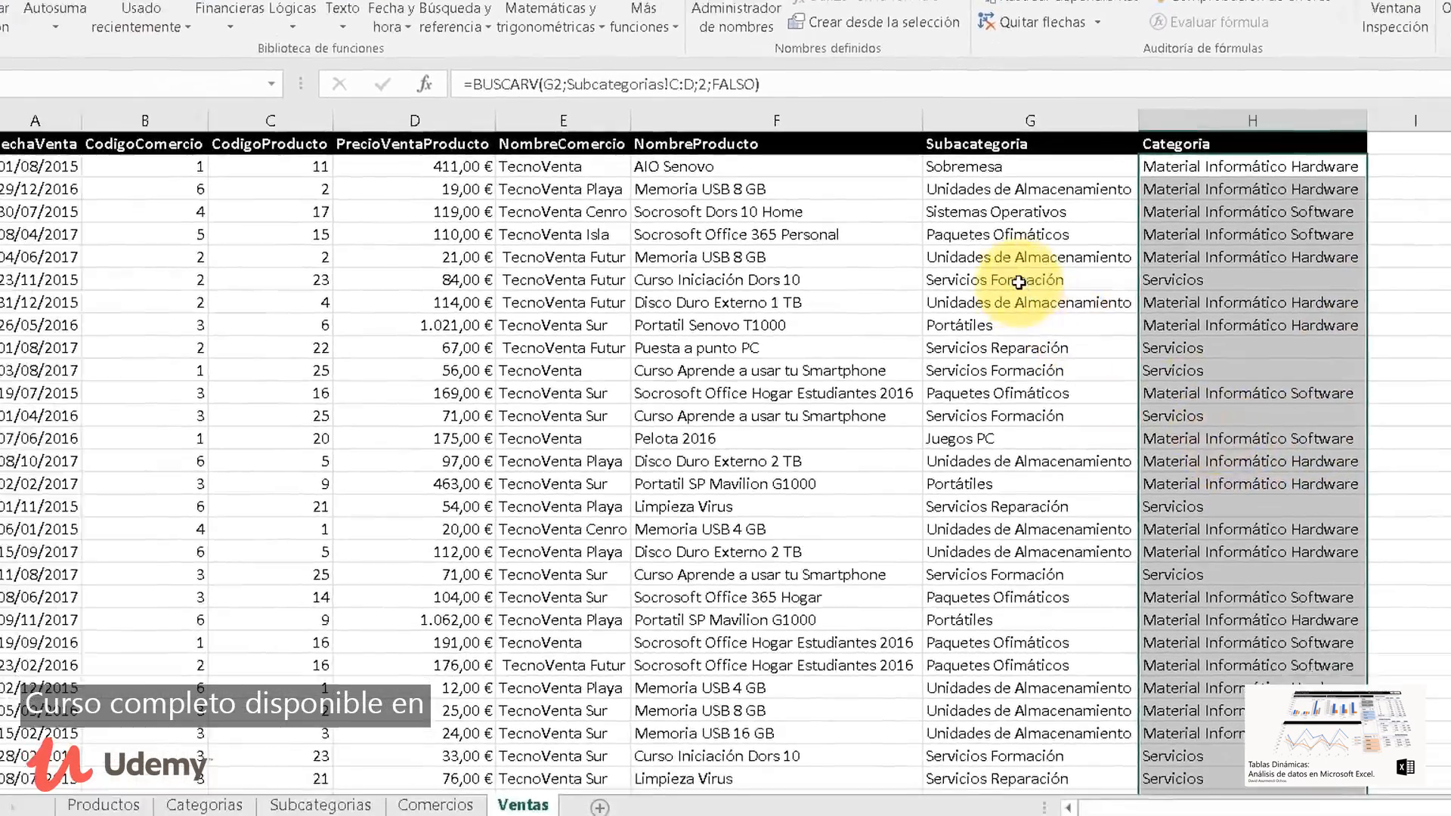
Replace the Subacategoria formulas from G2 to the end of the Ventas data with their plain values
left_click(809, 372)
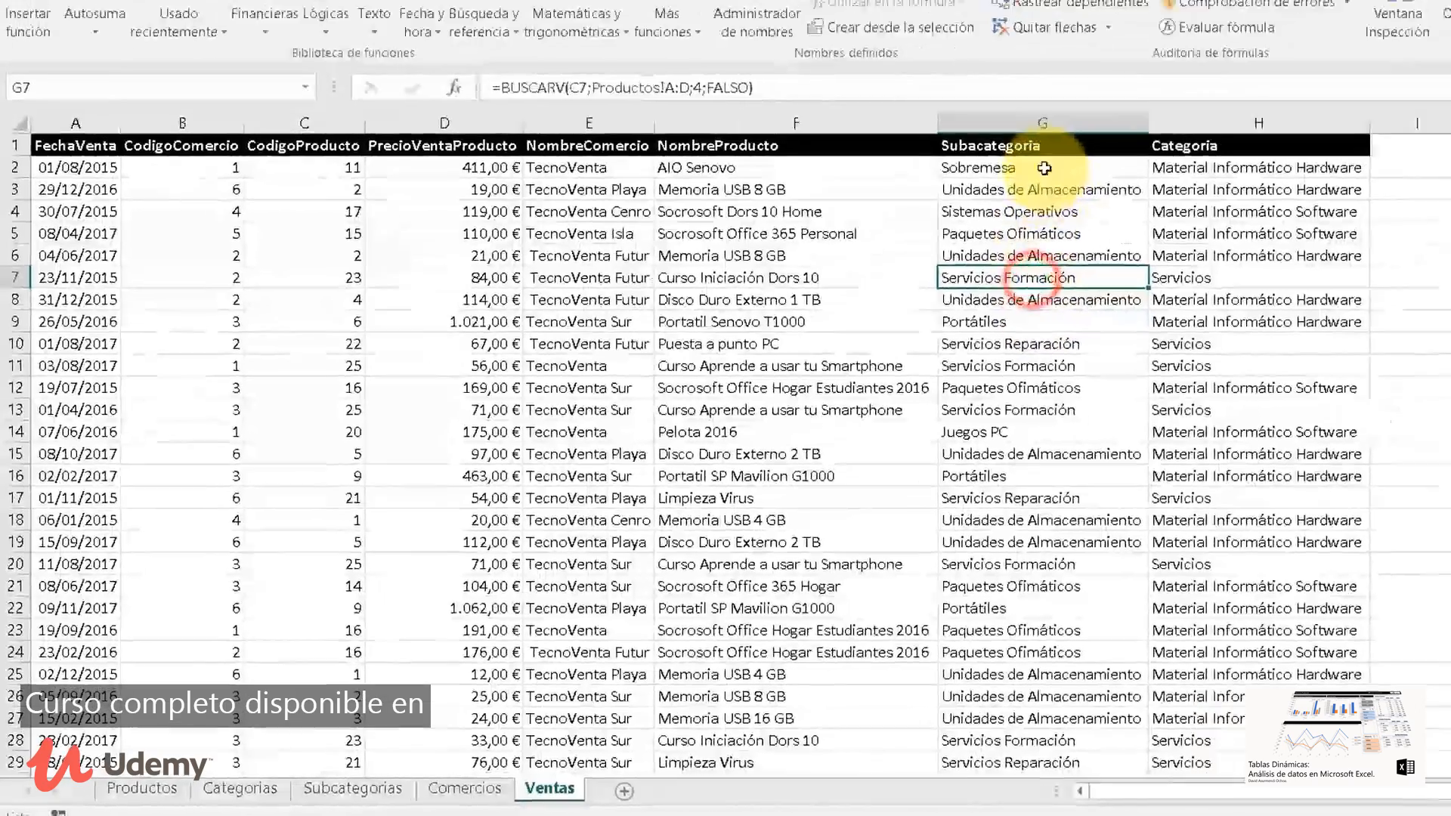
left_click(1043, 168)
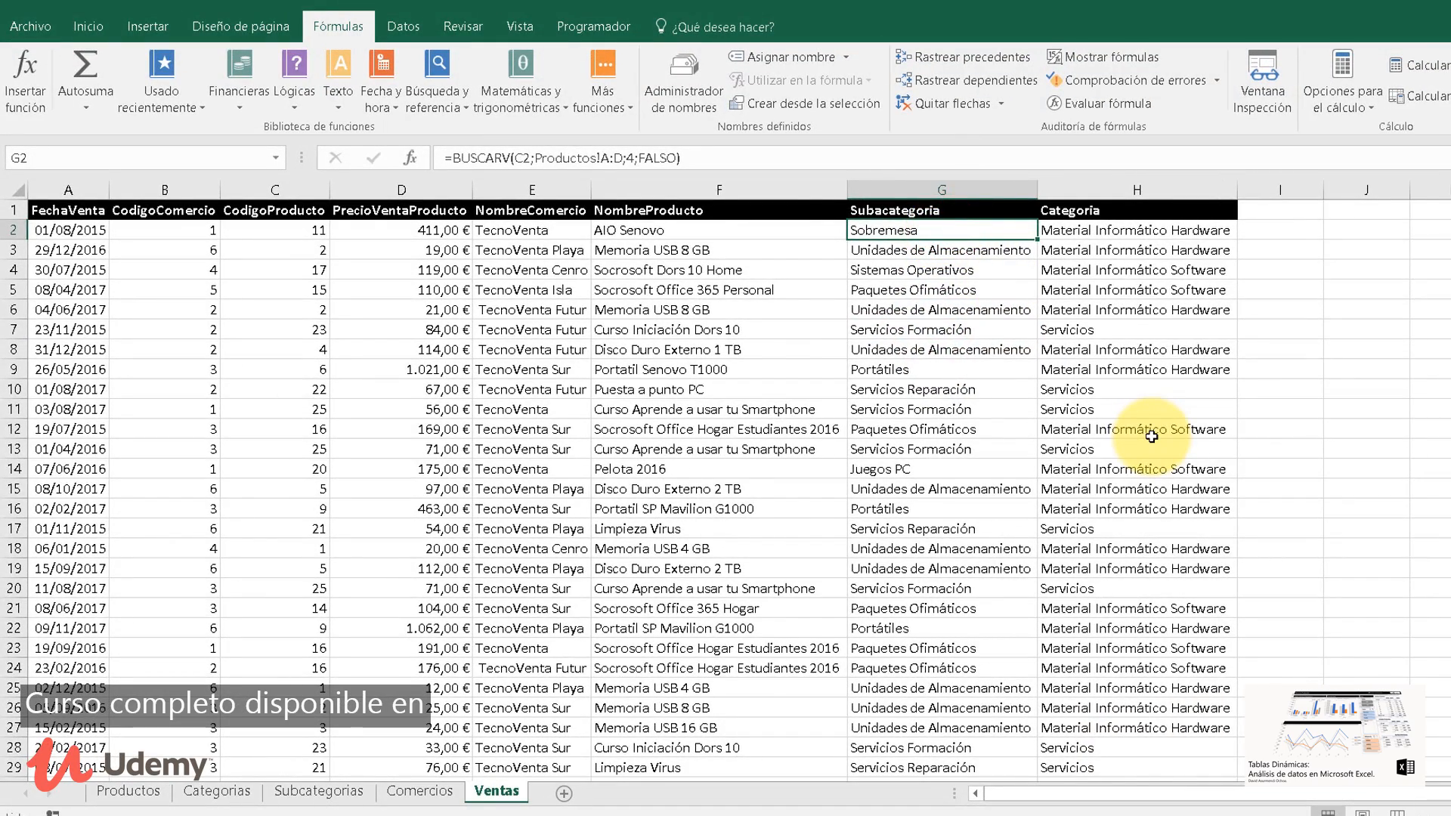
key("ctrl+shift+Down")
left_click(88, 26)
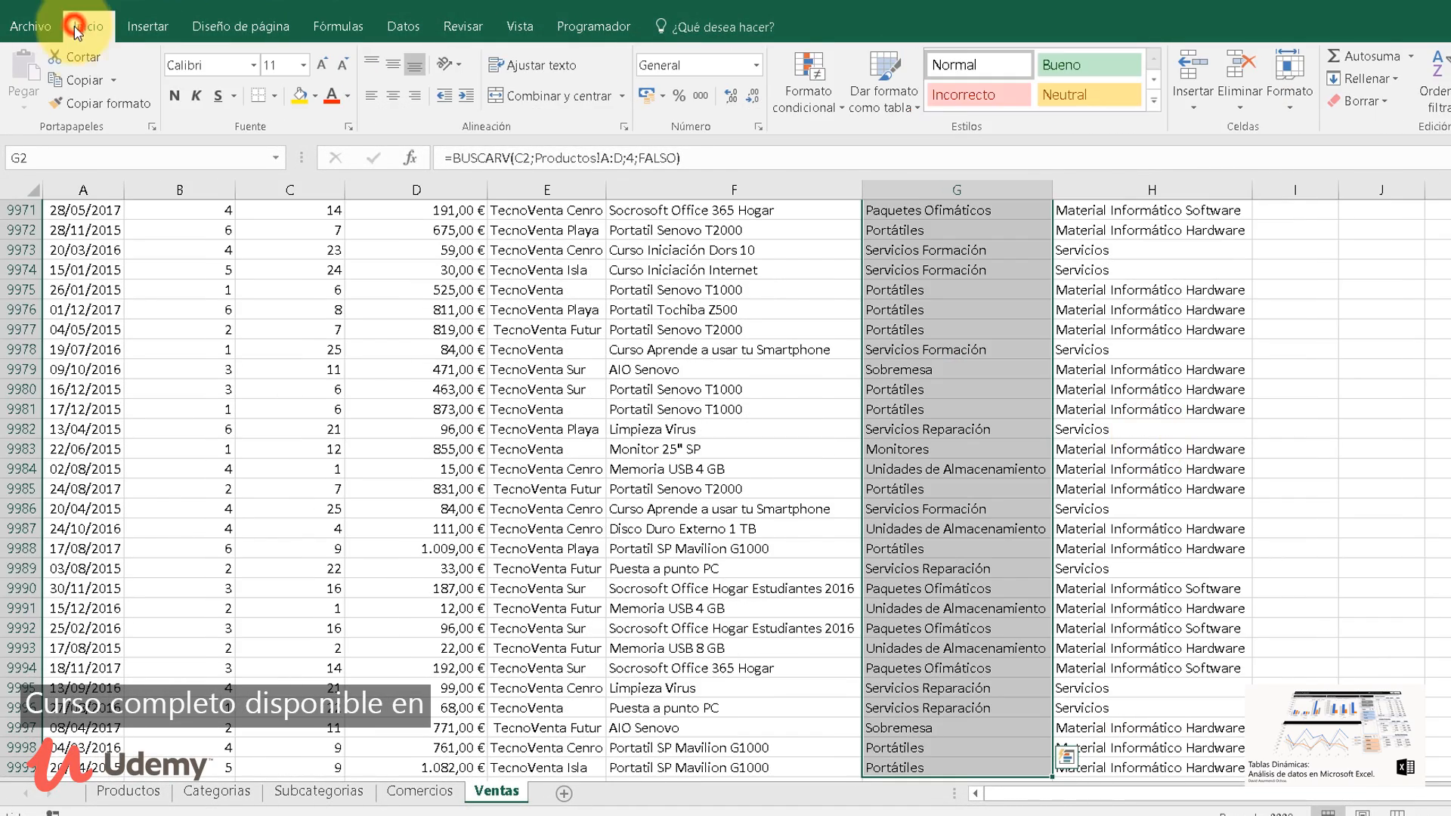
left_click(84, 77)
left_click(24, 108)
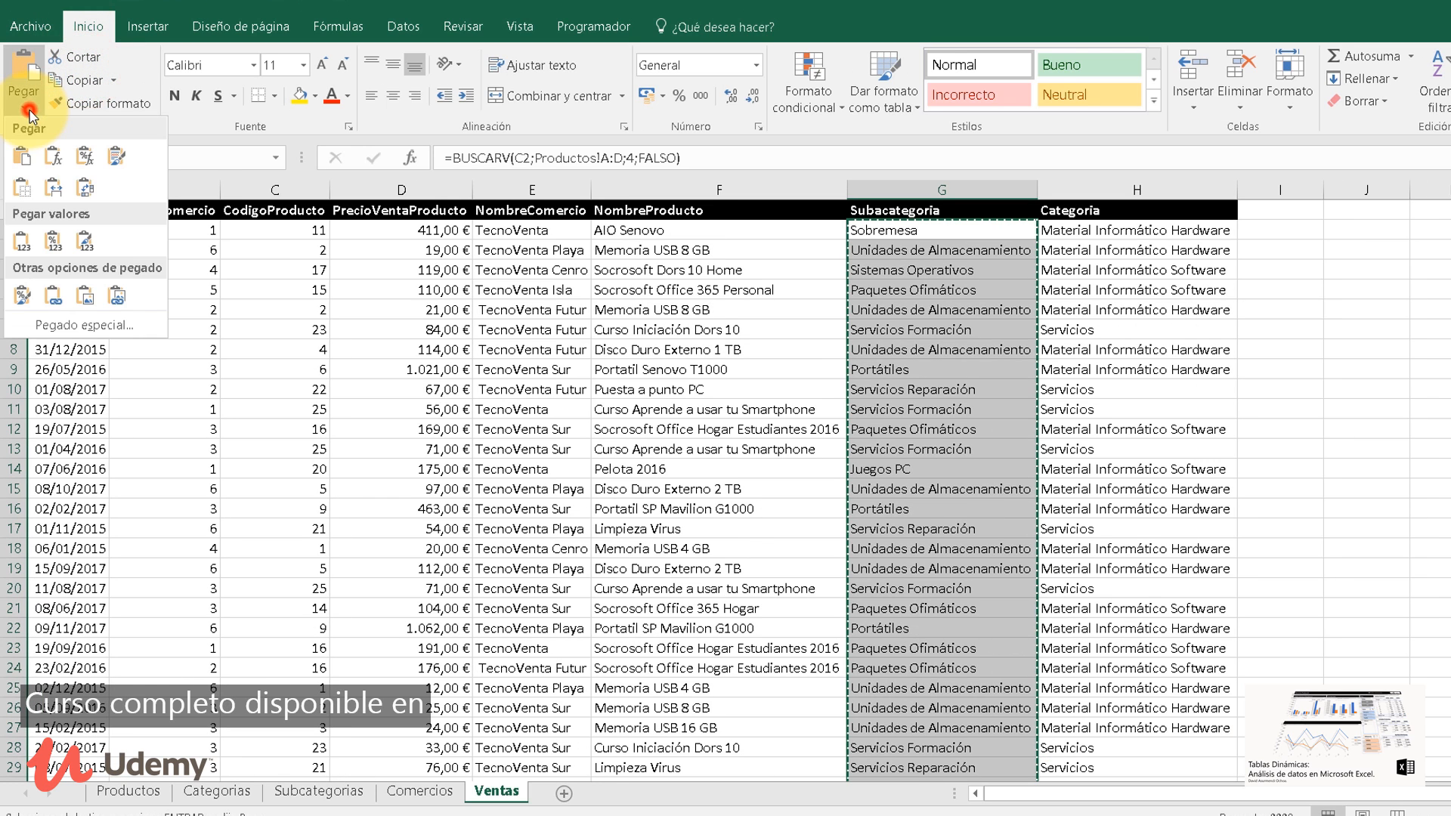
left_click(21, 241)
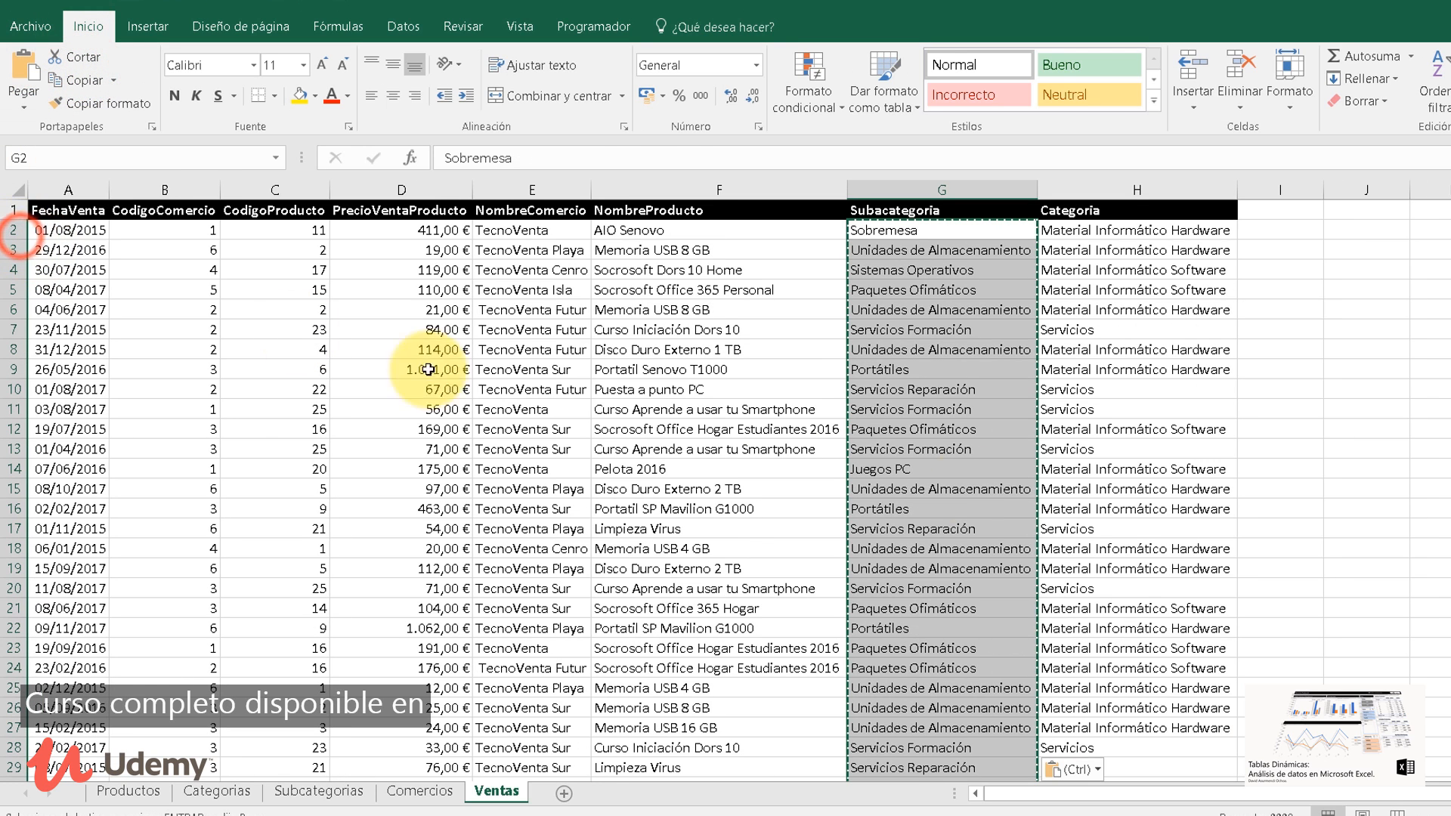
Replace the Categoria formulas from H2 to the end of the Ventas data with their plain values
left_click(1117, 230)
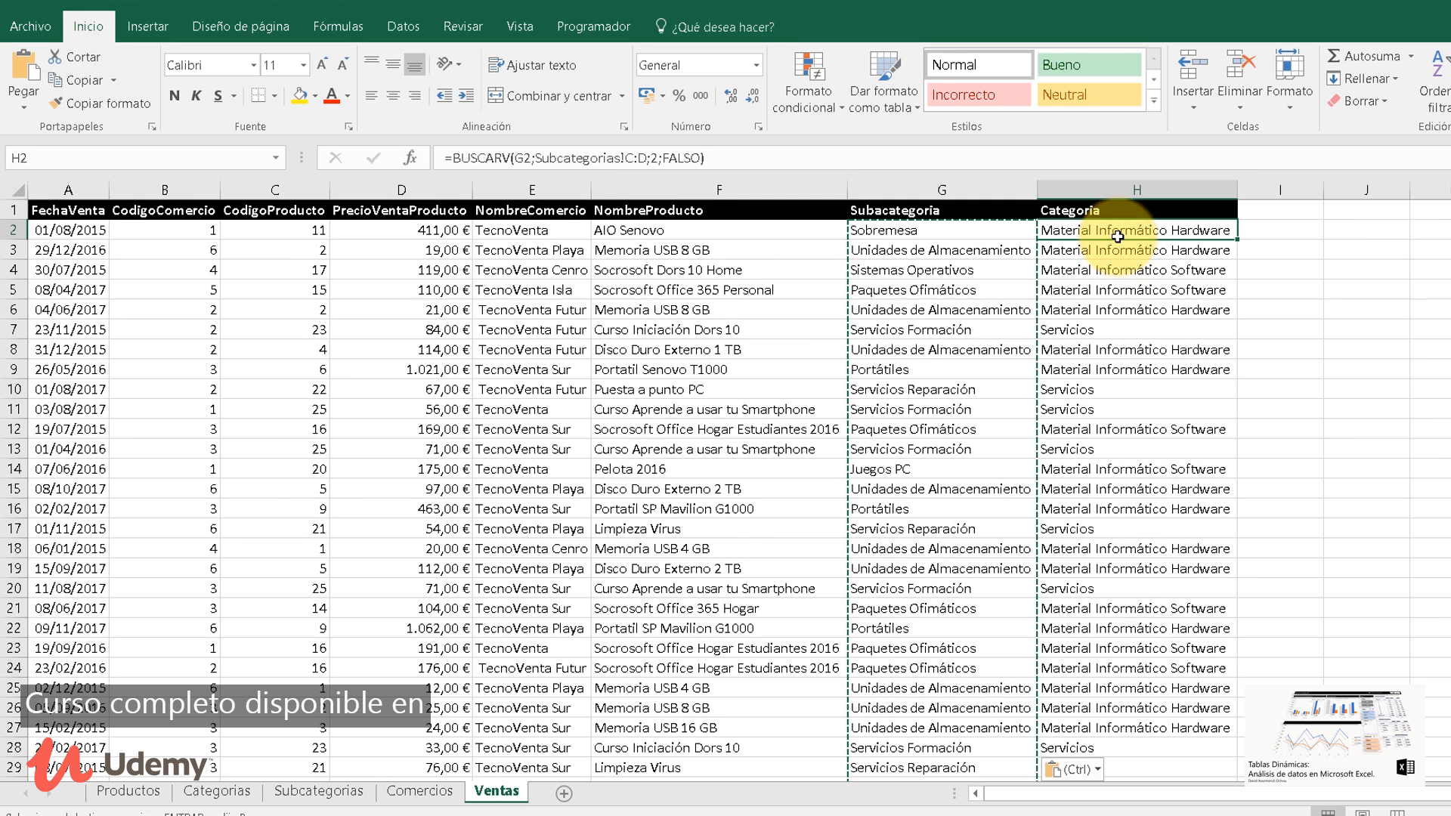
key("ctrl+shift+Down")
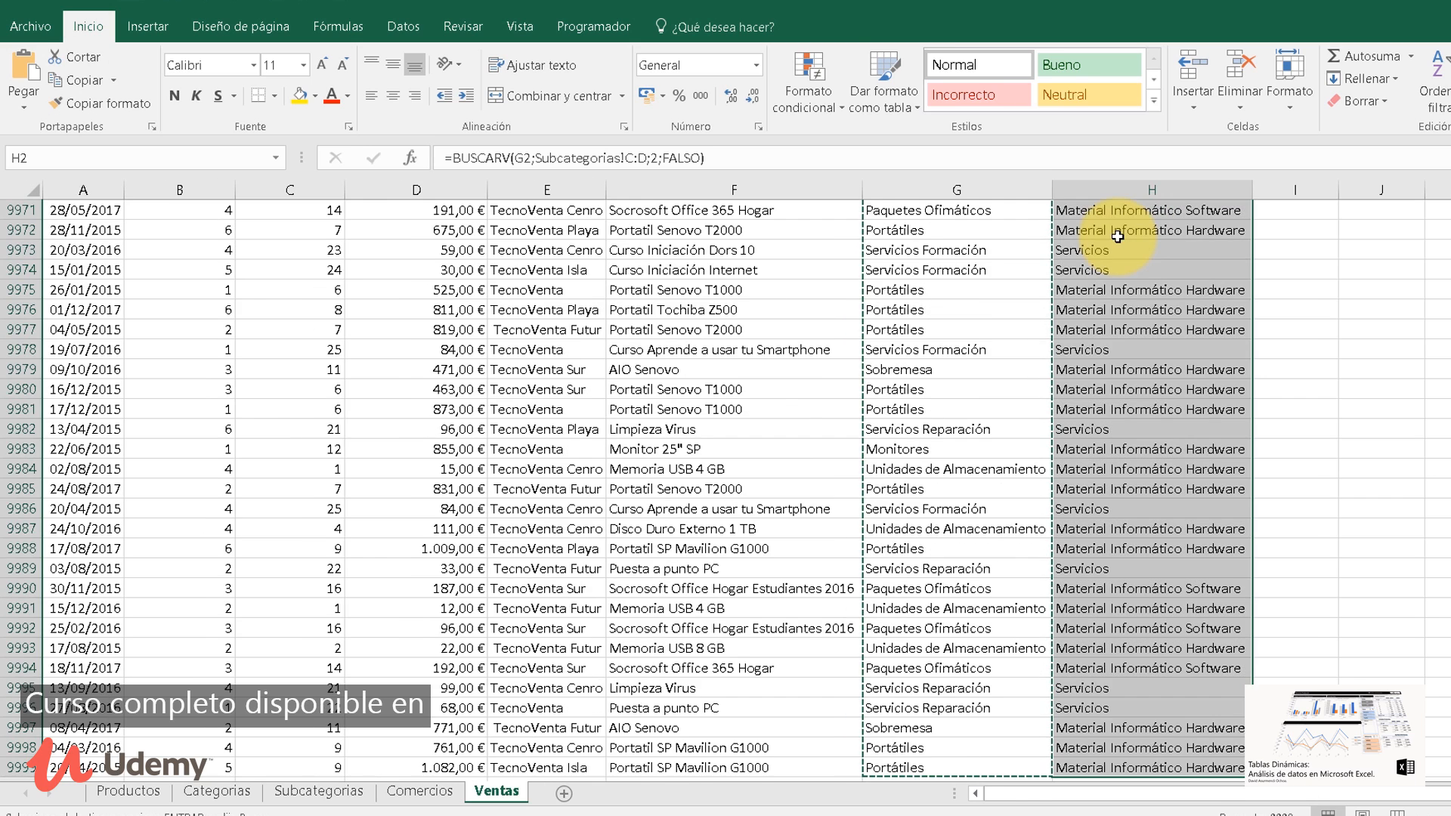
left_click(83, 78)
left_click(24, 107)
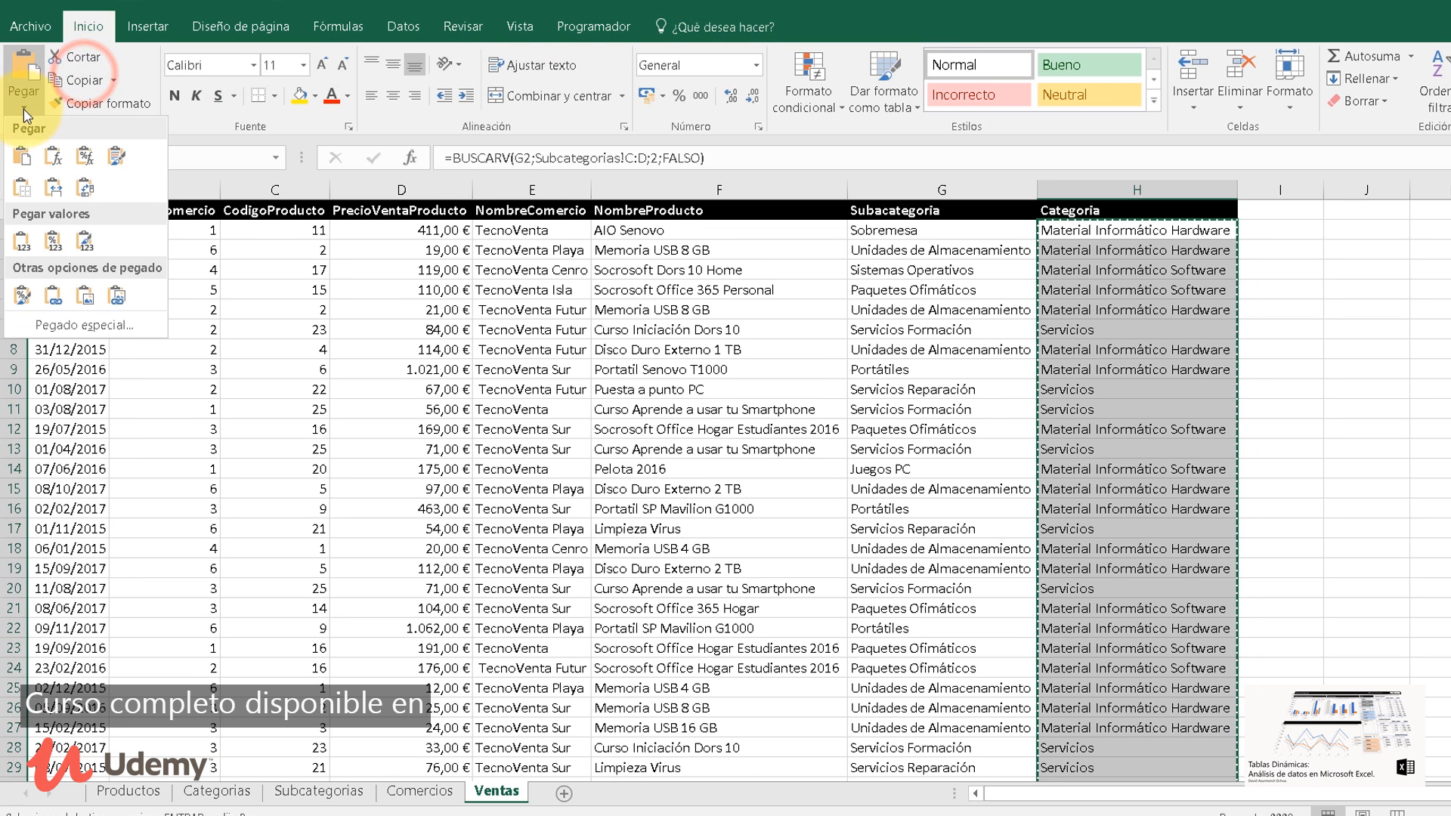
left_click(21, 241)
left_click(836, 362)
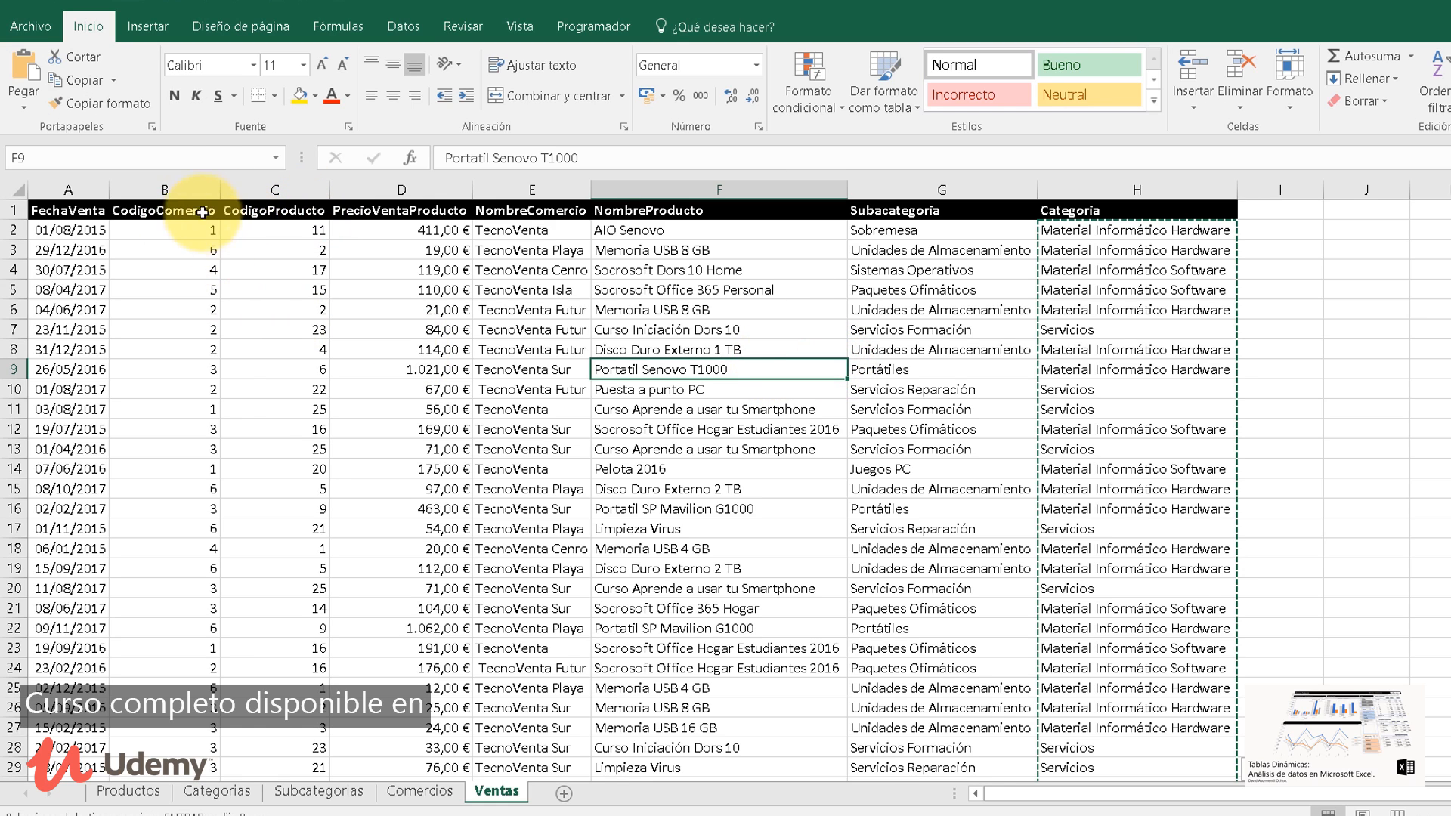
Delete the CodigoComercio and CodigoProducto columns from the Ventas sheet
left_click(186, 190)
left_click_drag(186, 190, 227, 190)
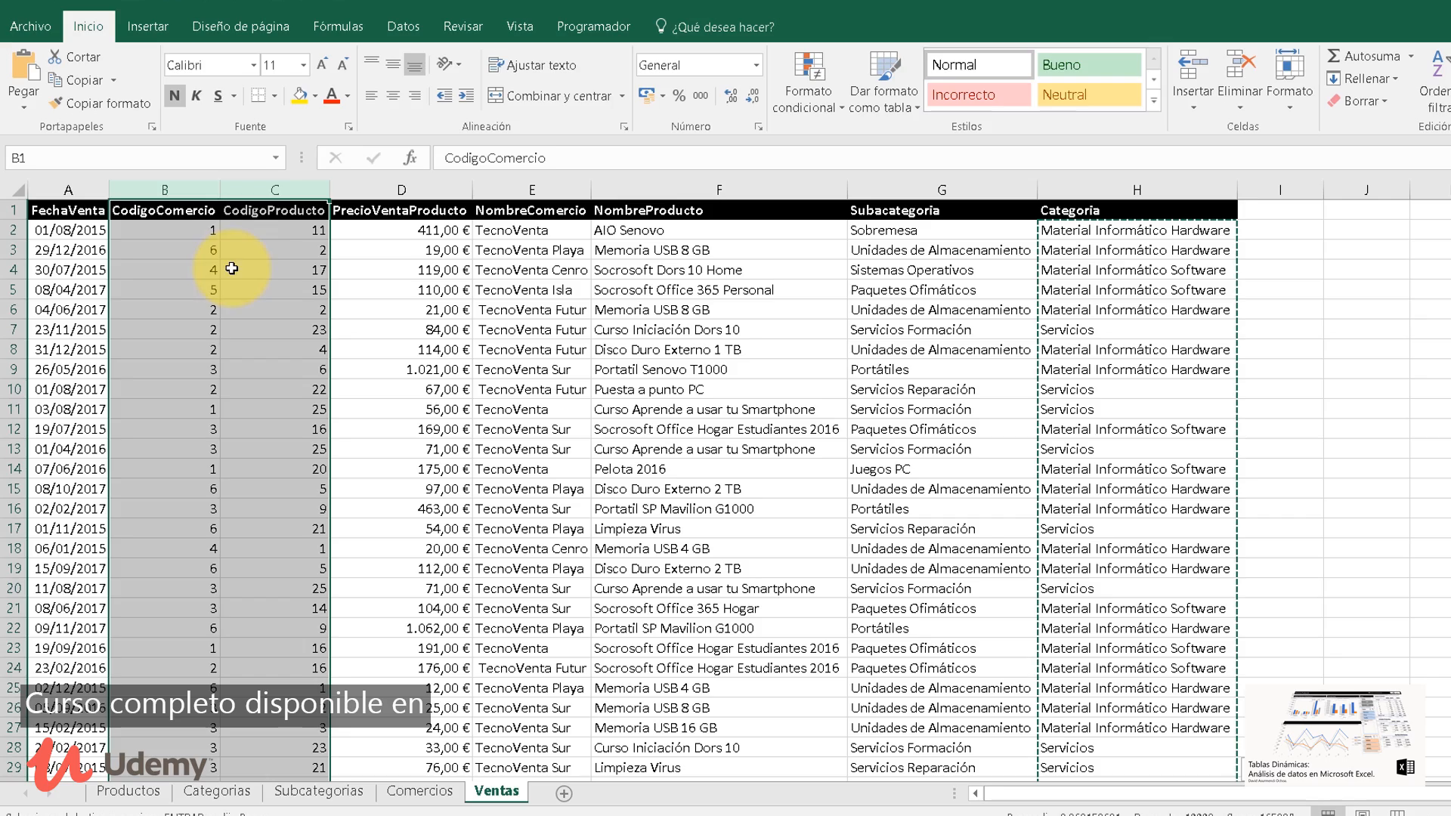
right_click(256, 189)
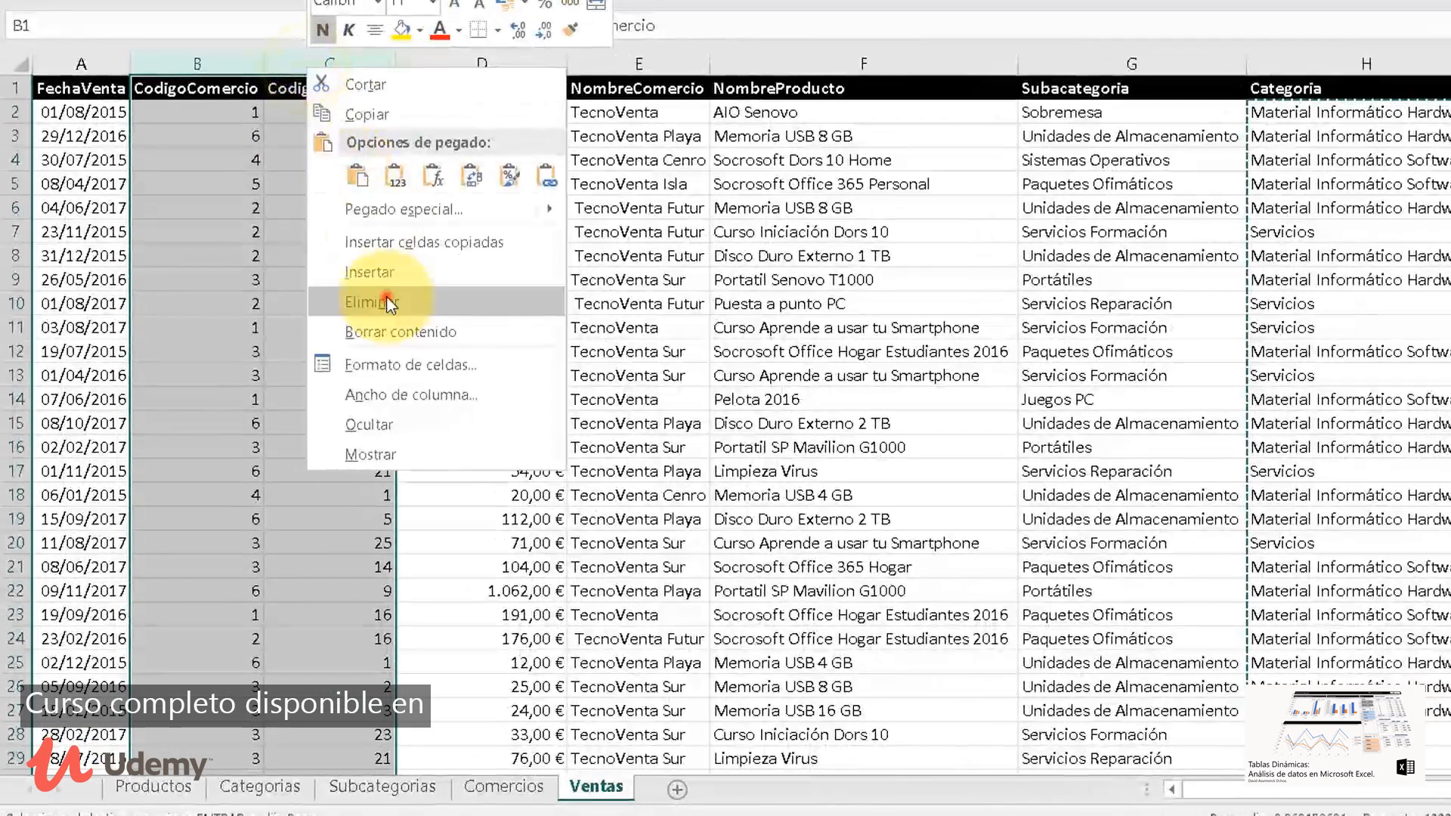
left_click(316, 379)
left_click(665, 327)
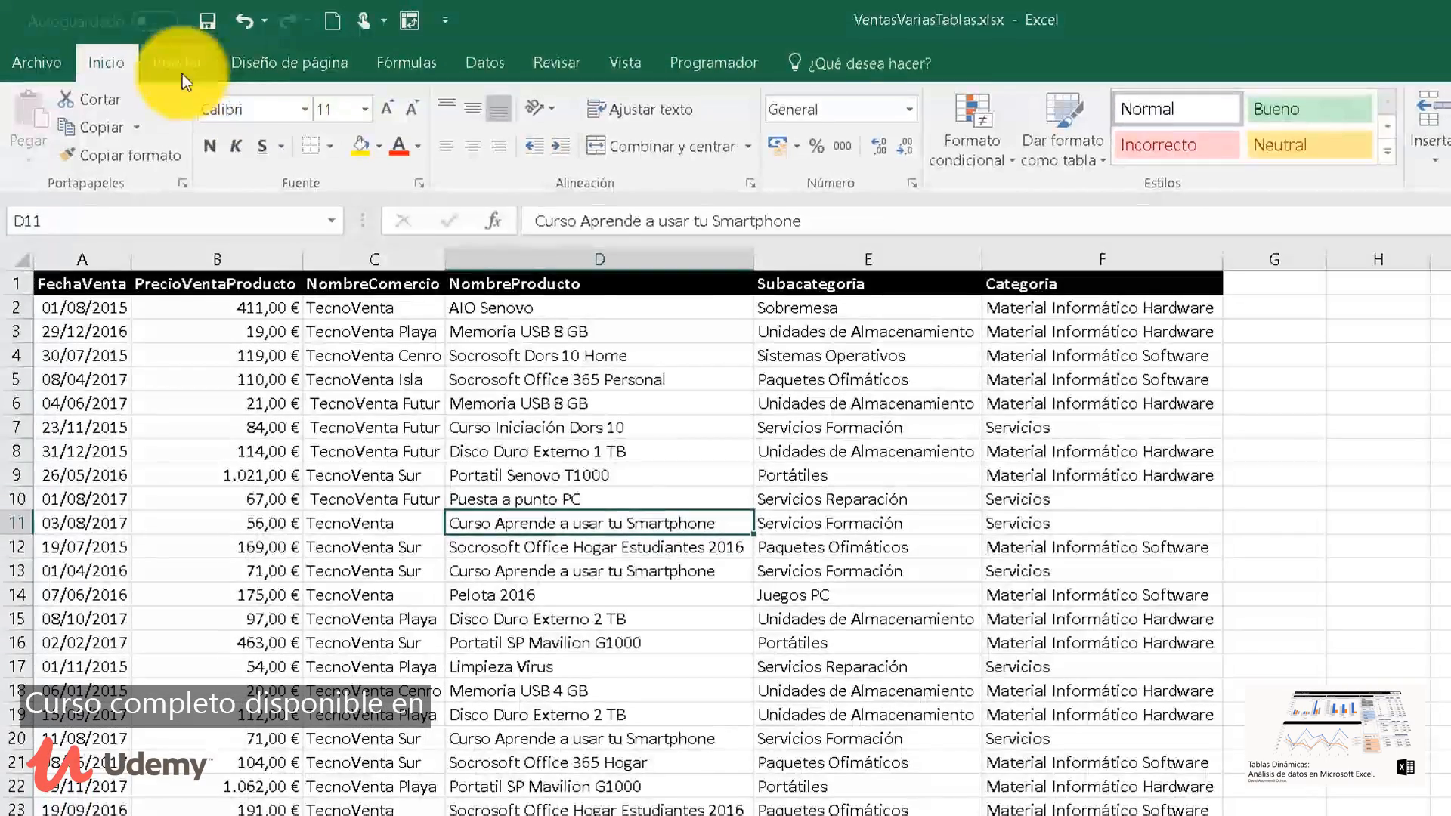
Convert the Ventas data range A1:F9999 into a table with headers and name it Ventas
left_click(183, 74)
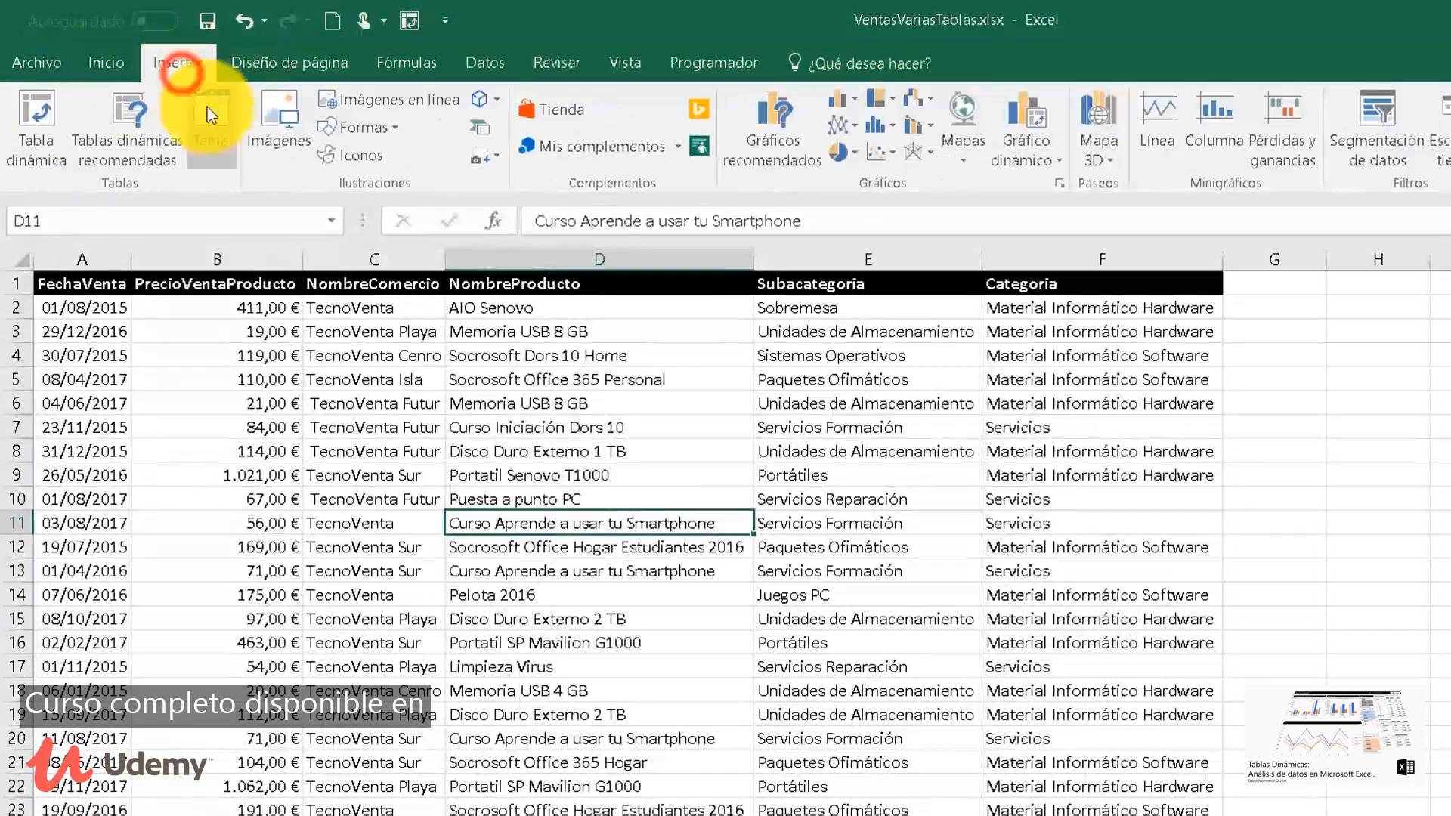
left_click(214, 123)
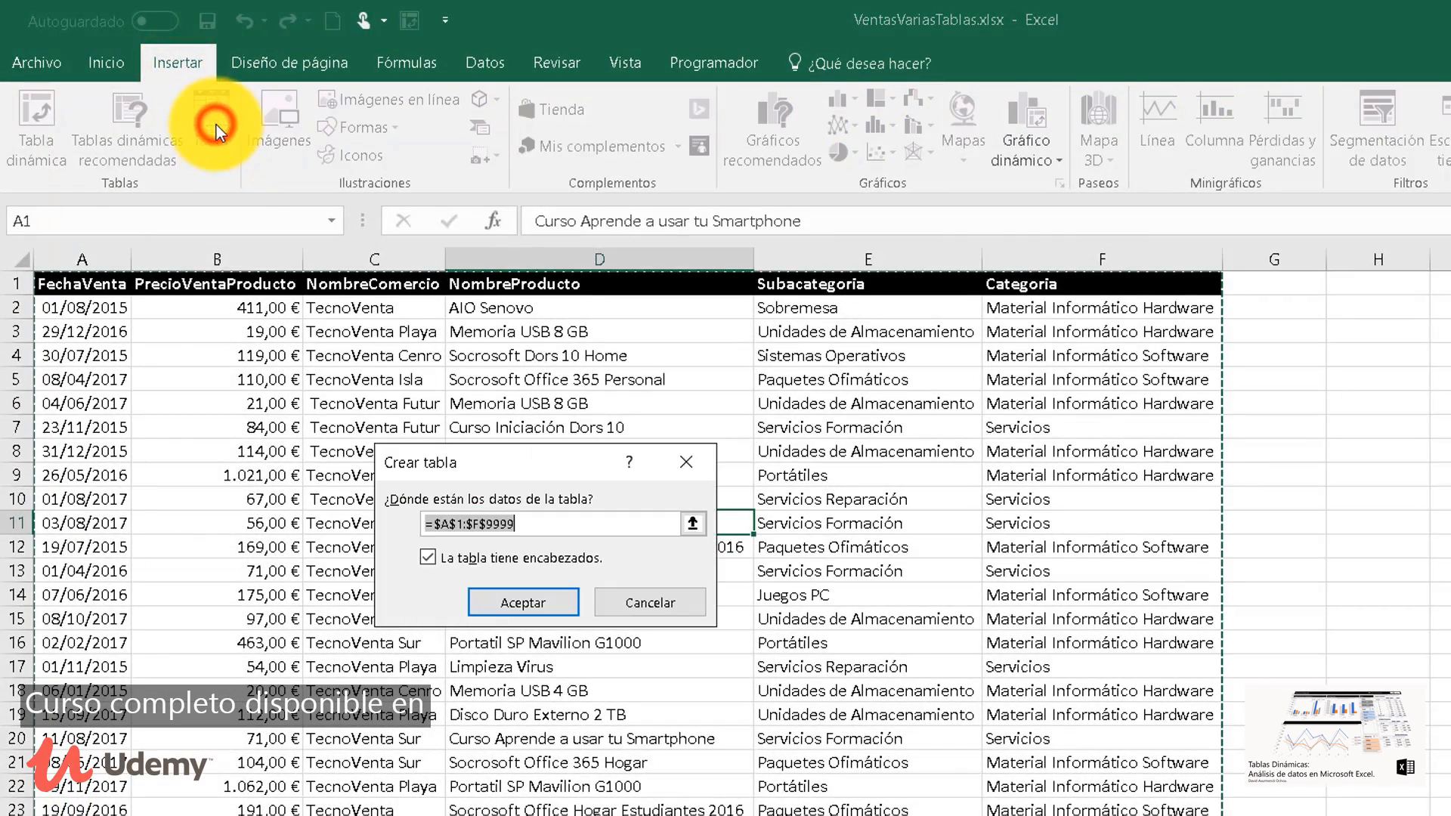
left_click(523, 603)
left_click(148, 124)
type("V")
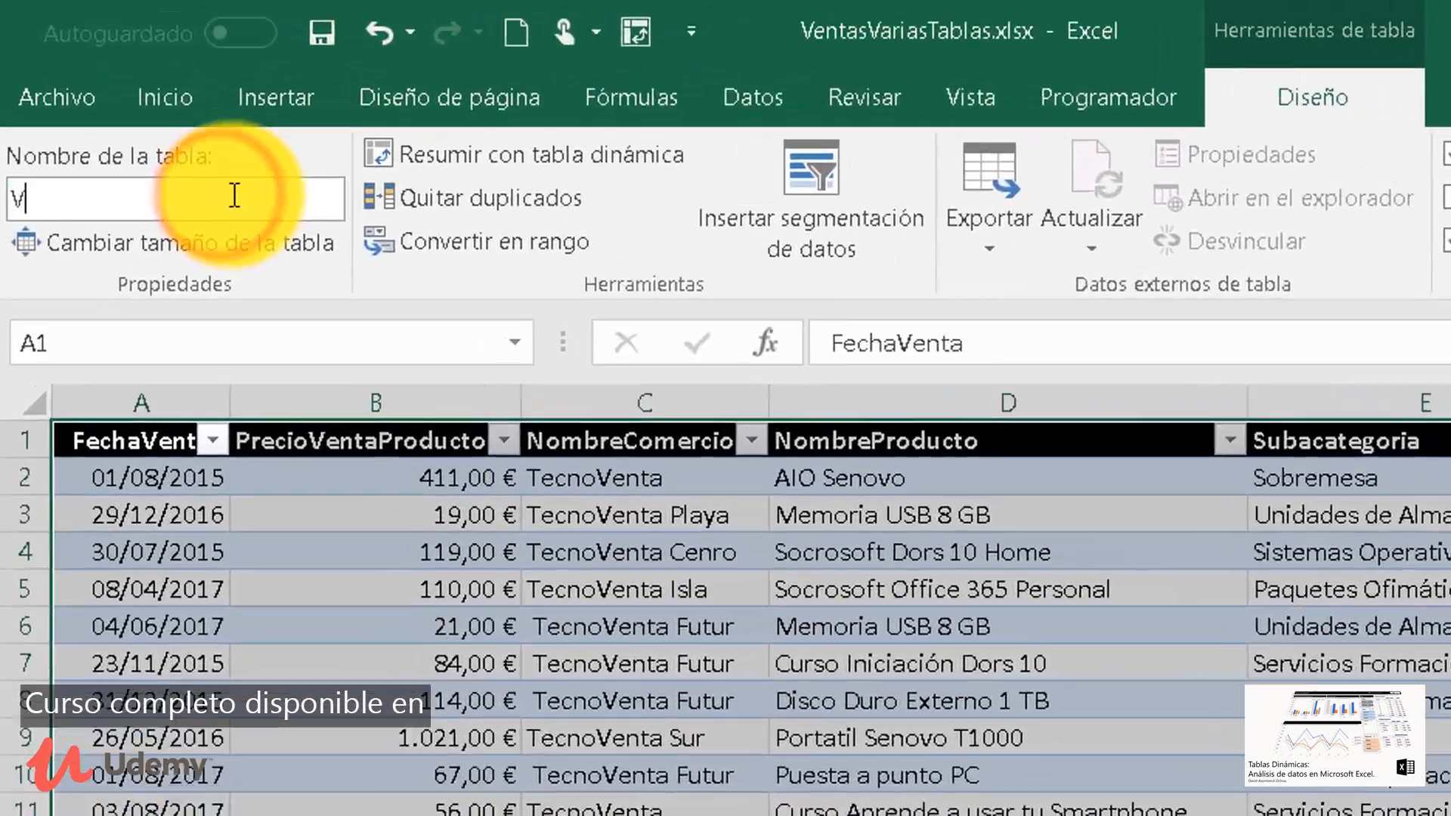
type("entas")
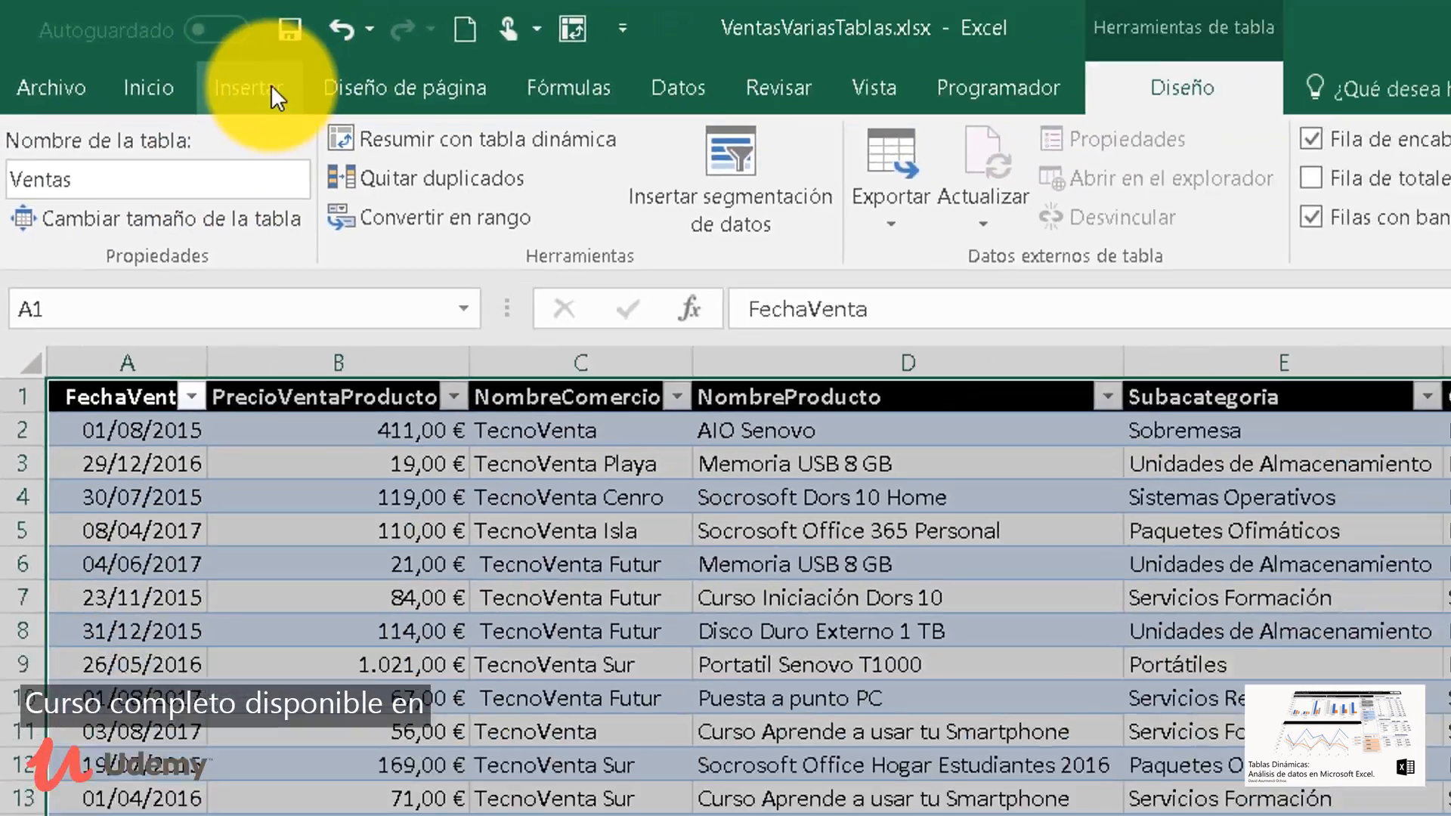
Insert a pivot table based on the Ventas table in a new worksheet
left_click(276, 97)
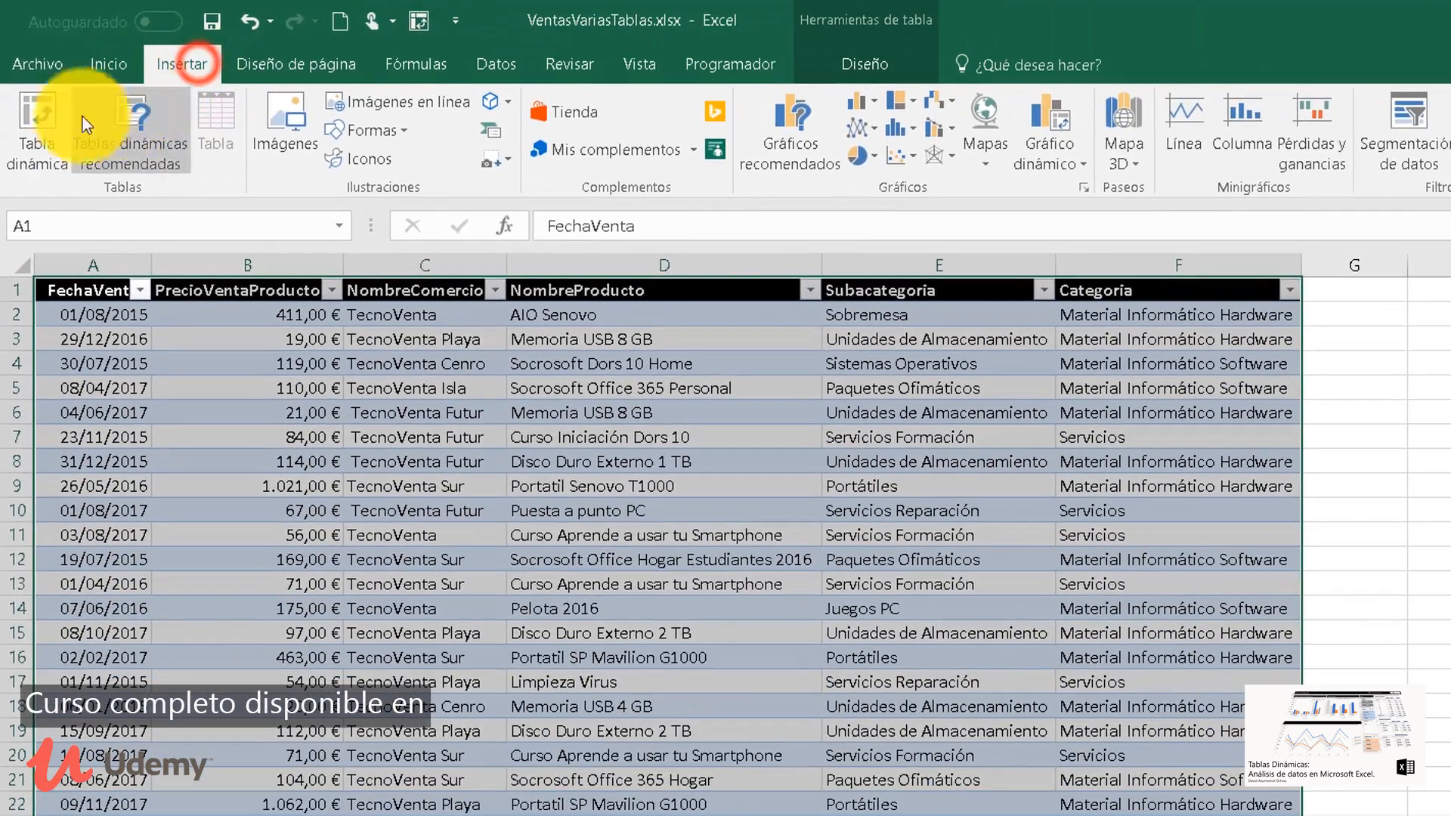
left_click(38, 113)
left_click(657, 745)
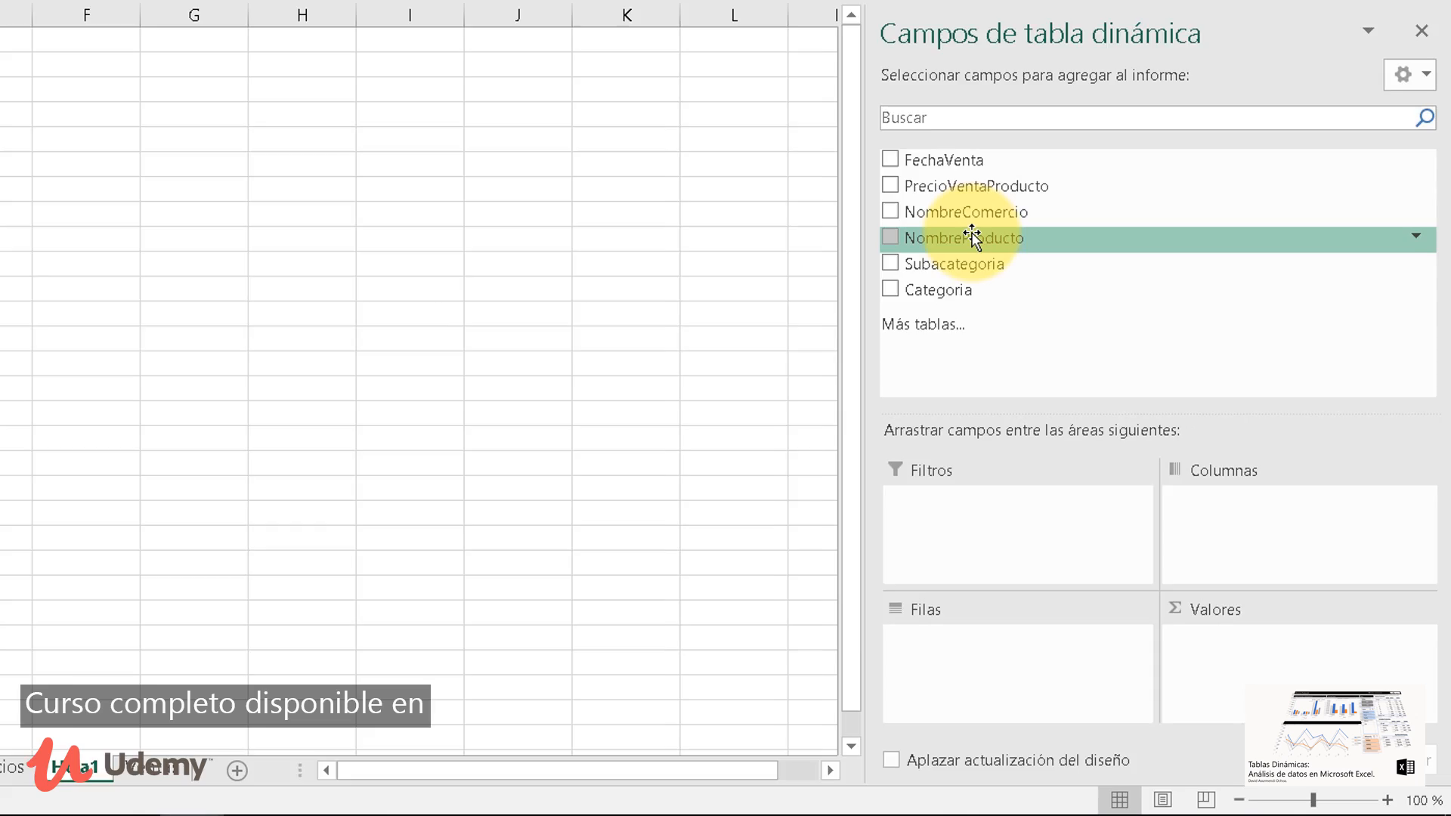
Place NombreProducto in the pivot table's rows and PrecioVentaProducto in its values as a sum
left_click_drag(972, 237, 998, 677)
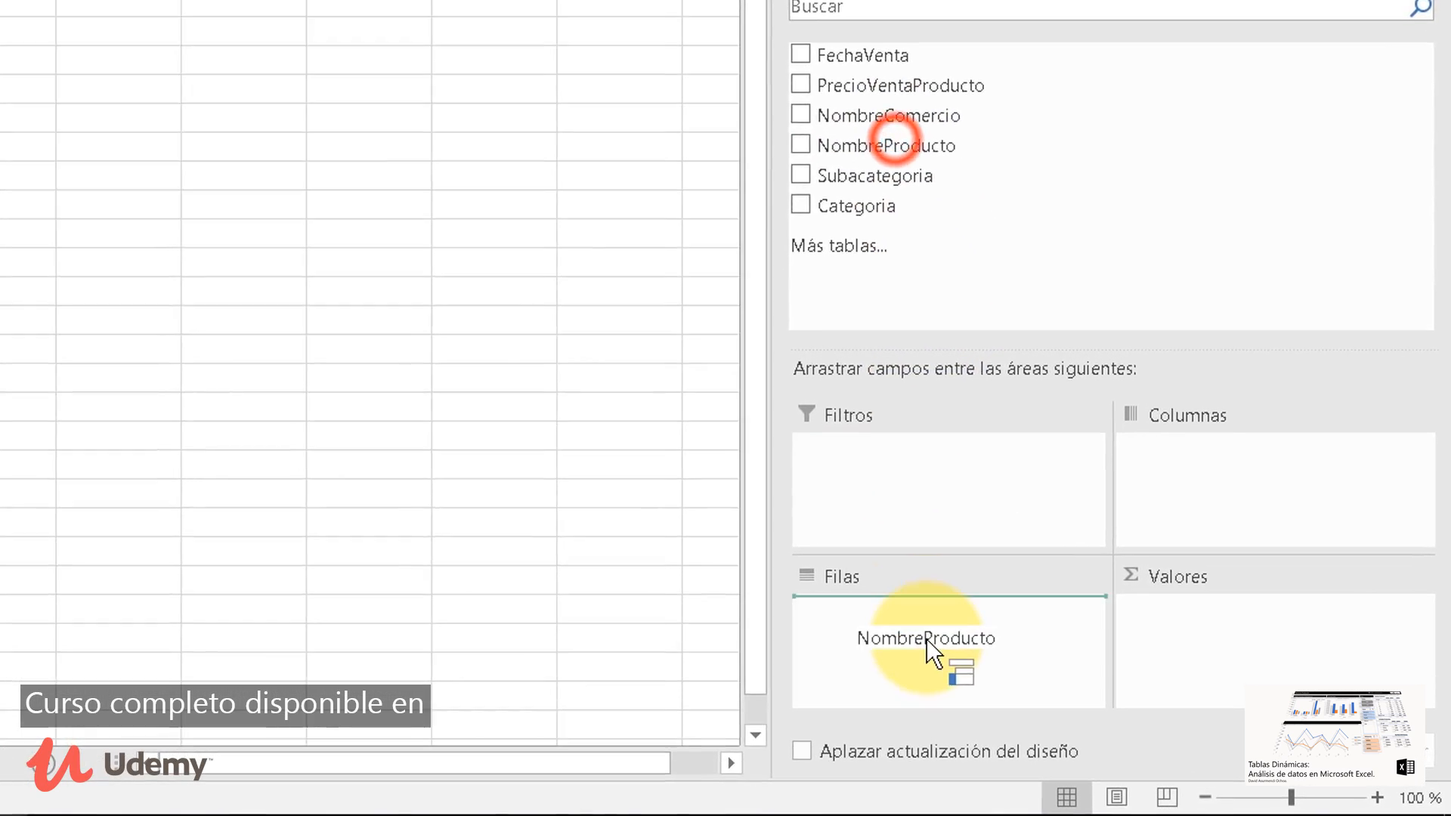
left_click_drag(927, 638, 924, 641)
left_click_drag(880, 86, 1194, 651)
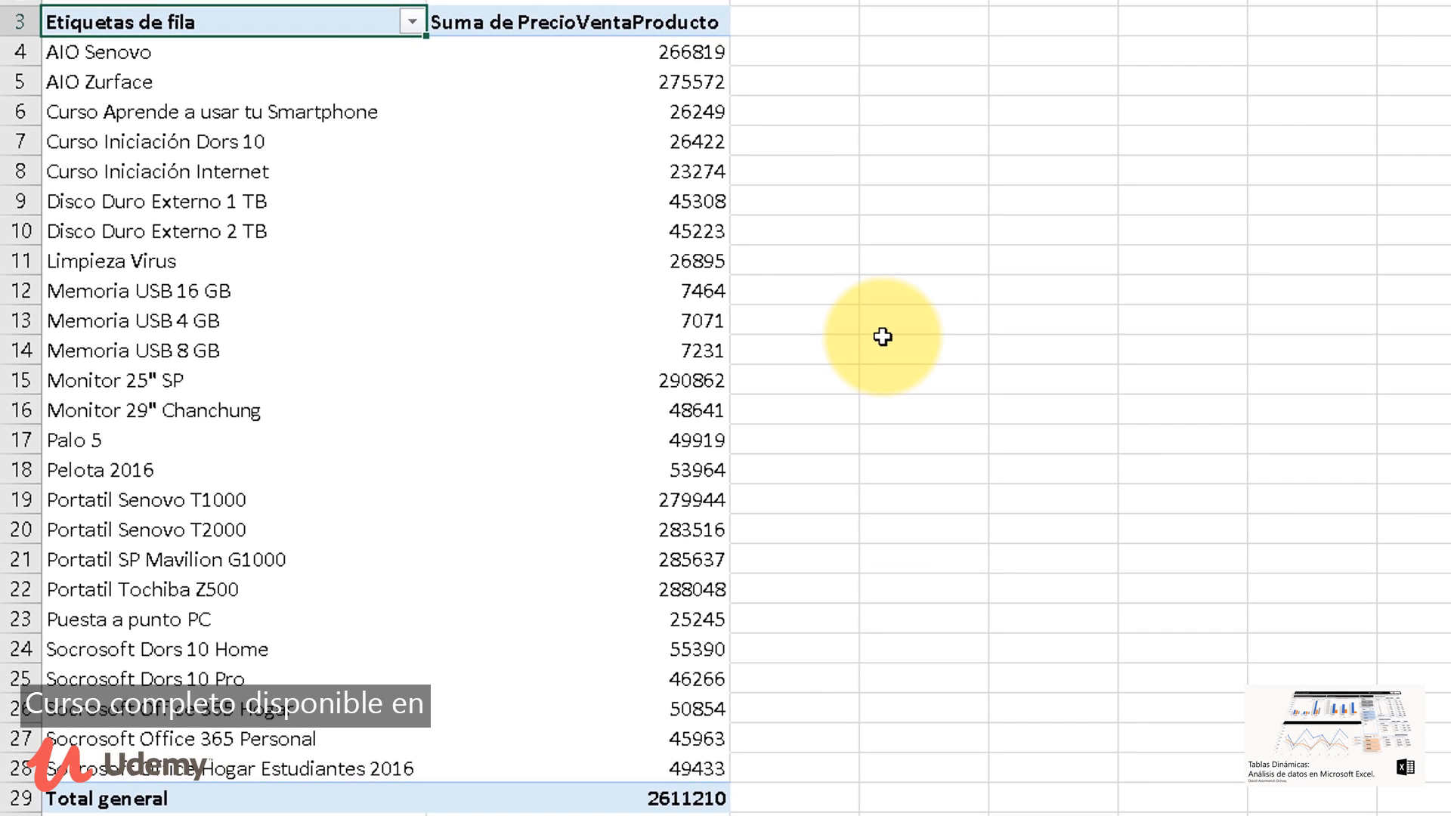